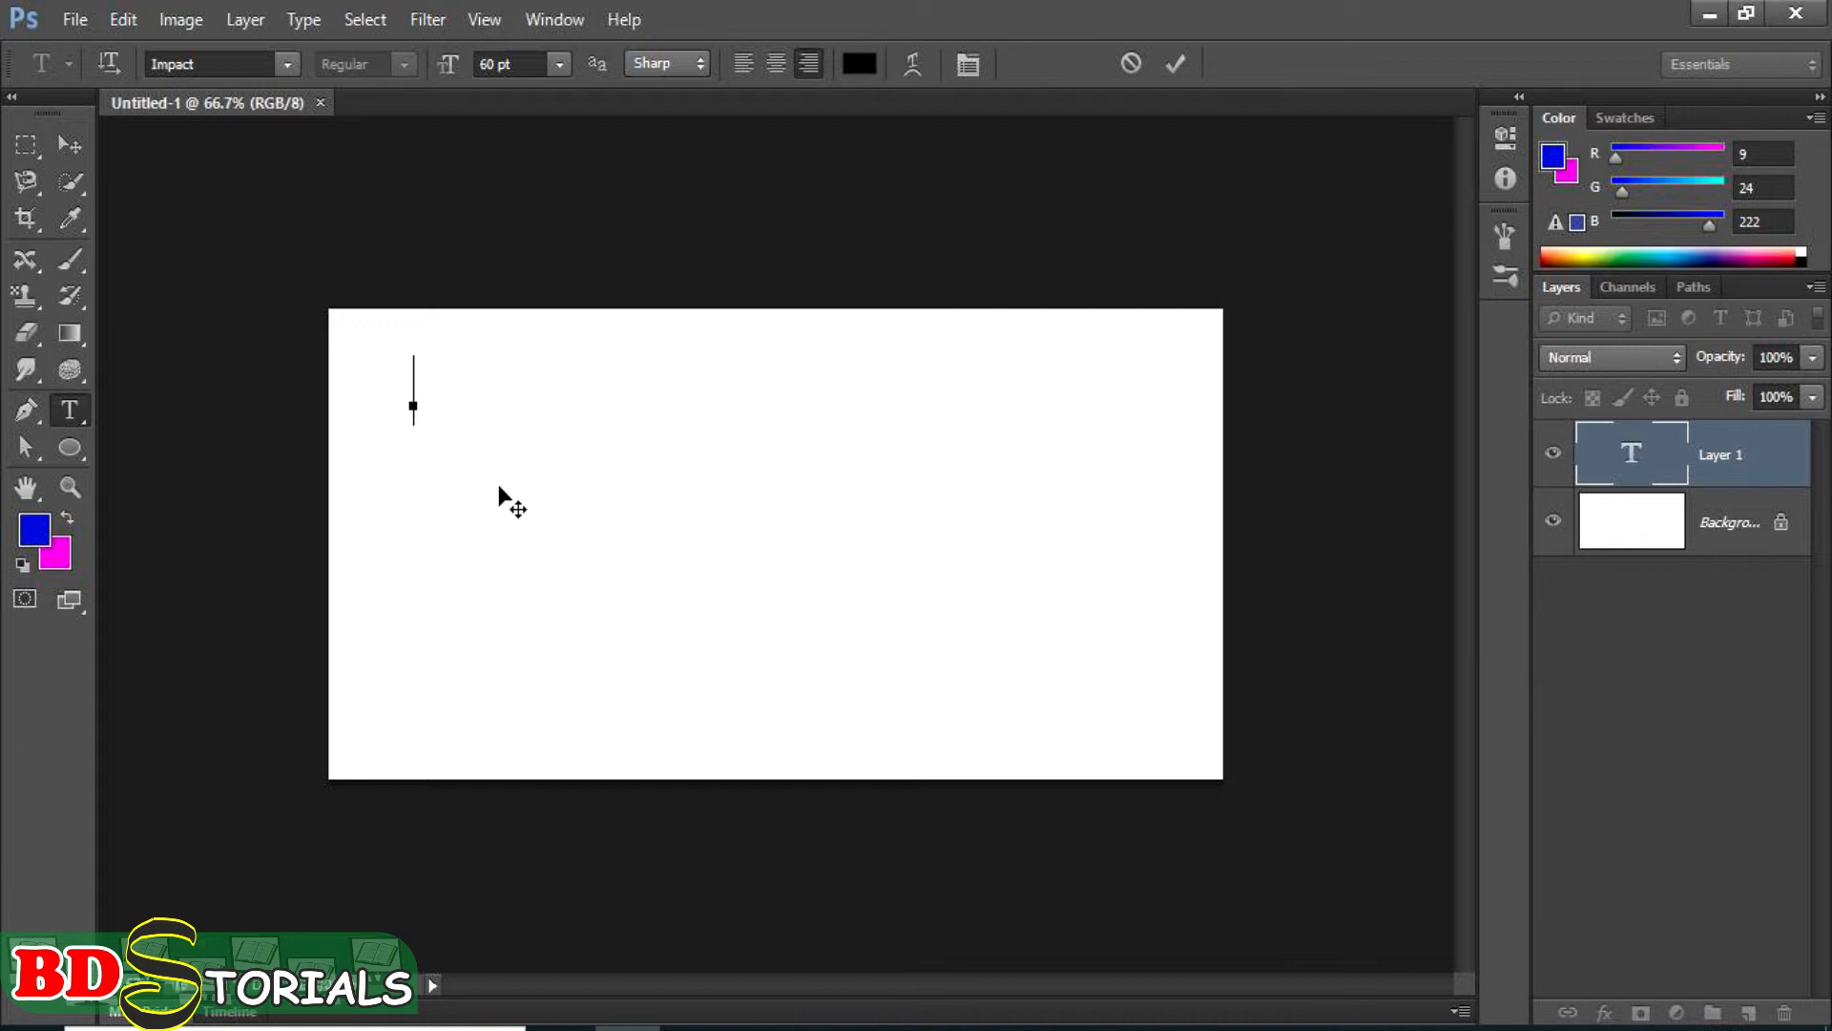
# Enter the text BDS and, with transform controls shown, enlarge it to about 703% width and 498% height.
pyautogui.write('BDS')
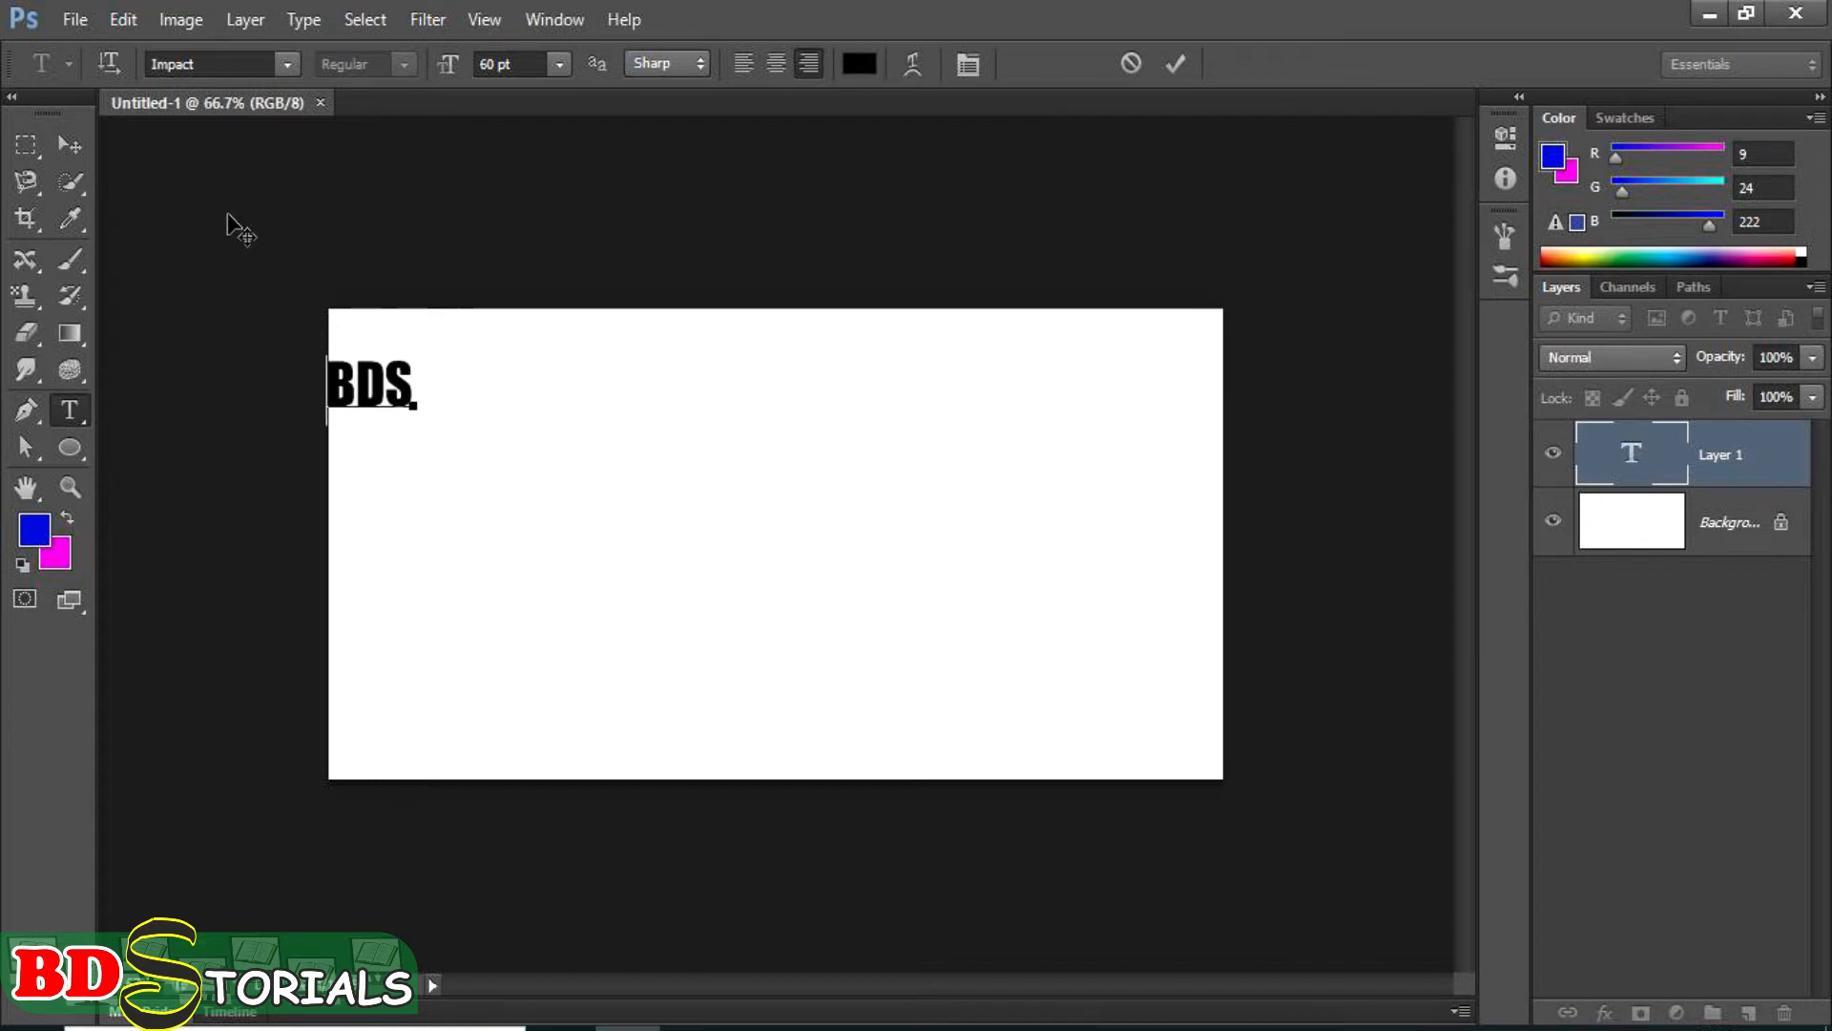
pyautogui.click(76, 145)
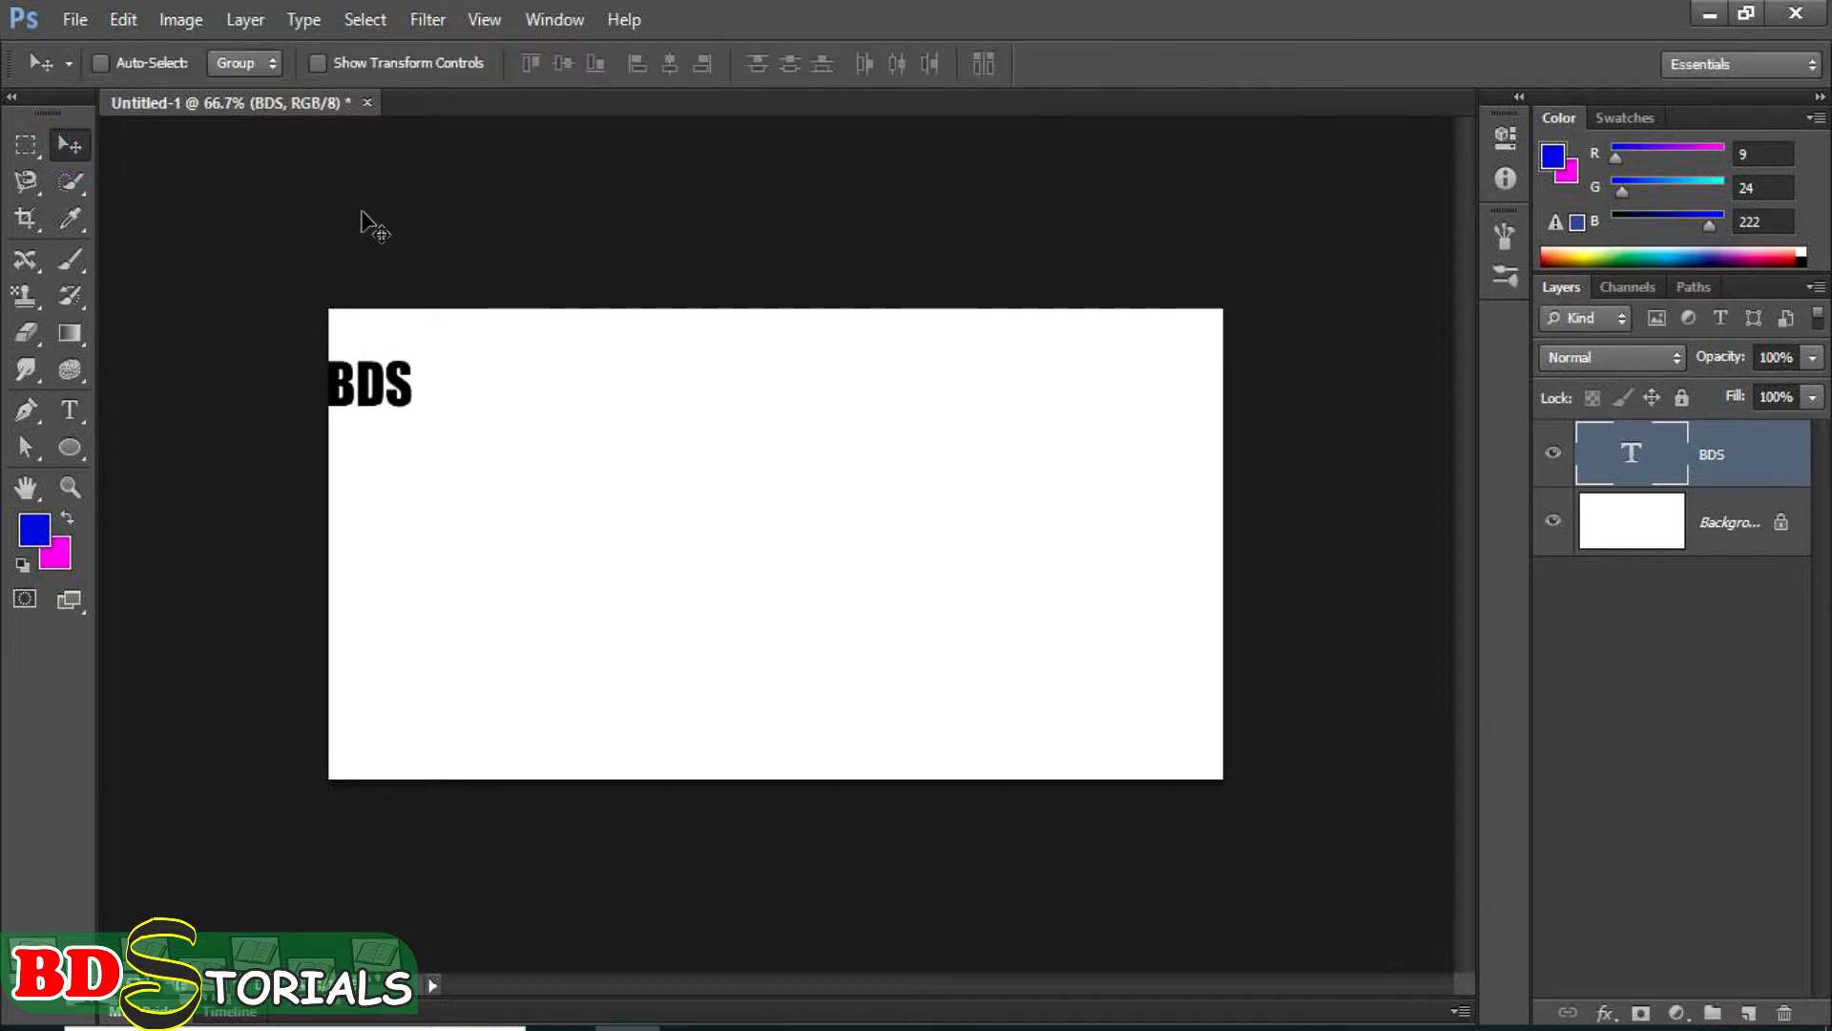
pyautogui.click(393, 65)
pyautogui.moveTo(412, 407); pyautogui.dragTo(683, 569)
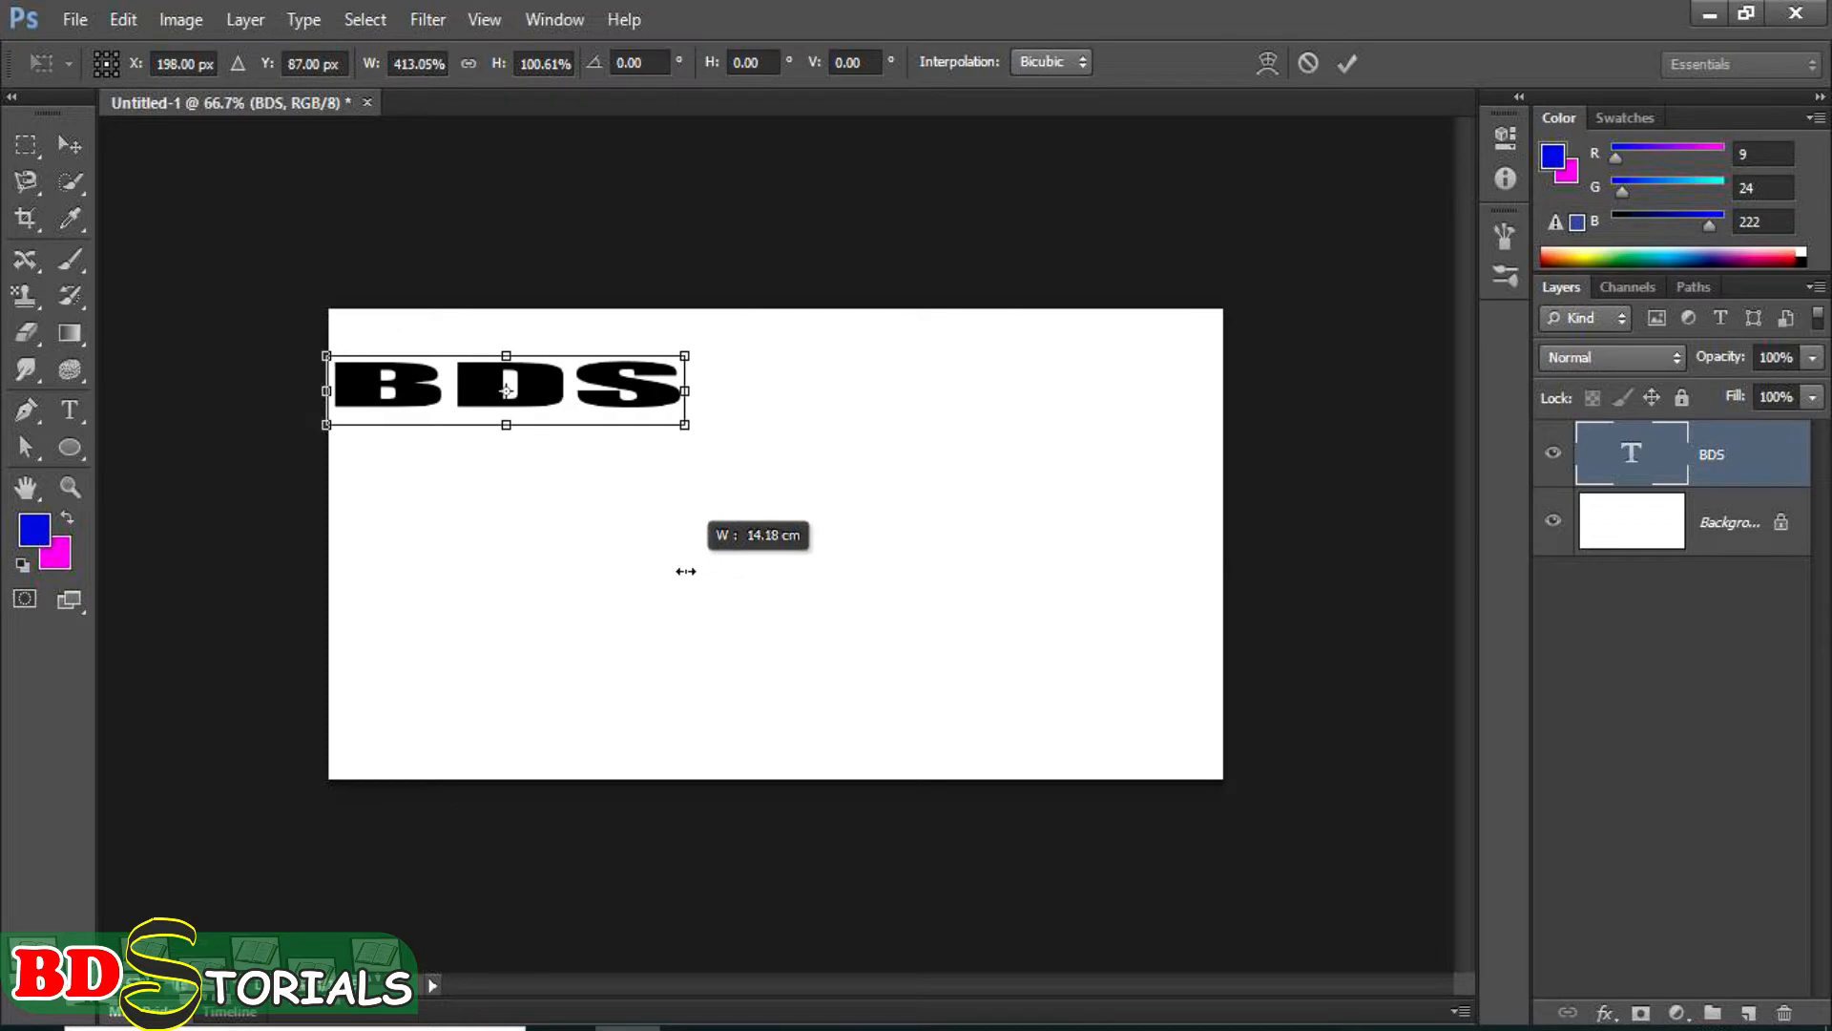
pyautogui.moveTo(686, 425); pyautogui.dragTo(940, 704)
pyautogui.moveTo(851, 487); pyautogui.dragTo(887, 497)
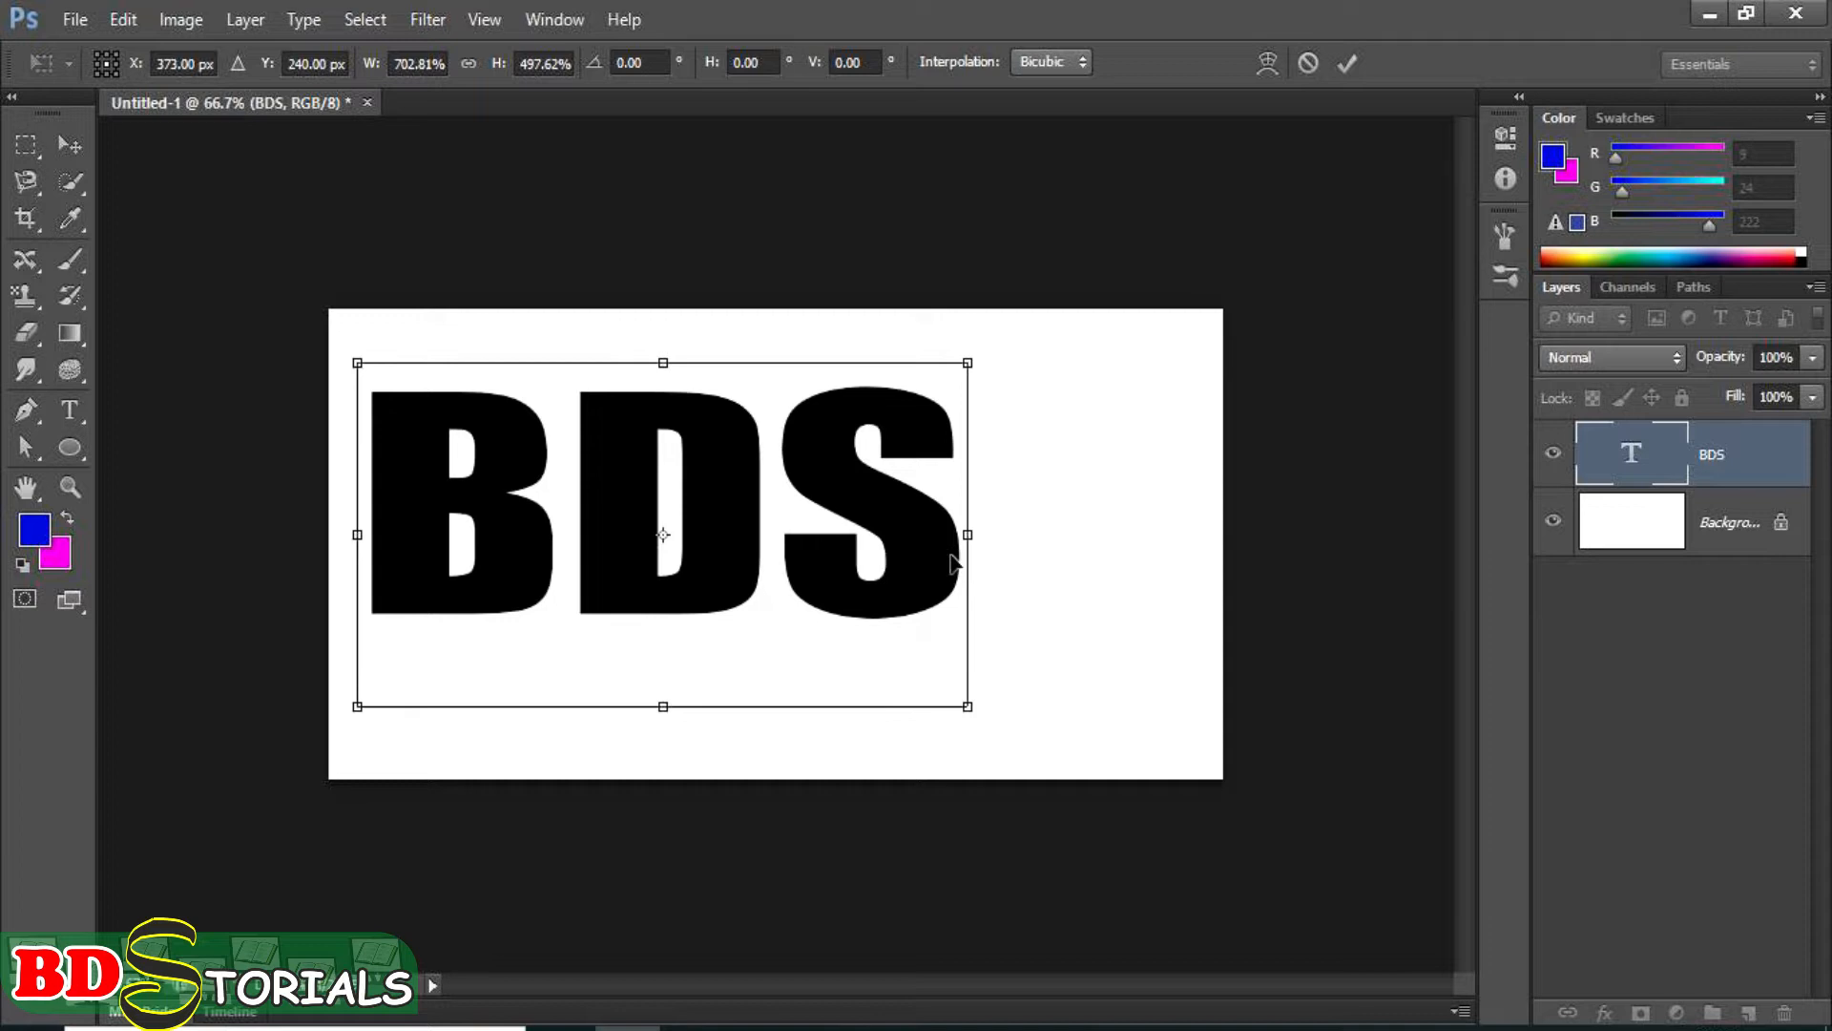
pyautogui.press('Return')
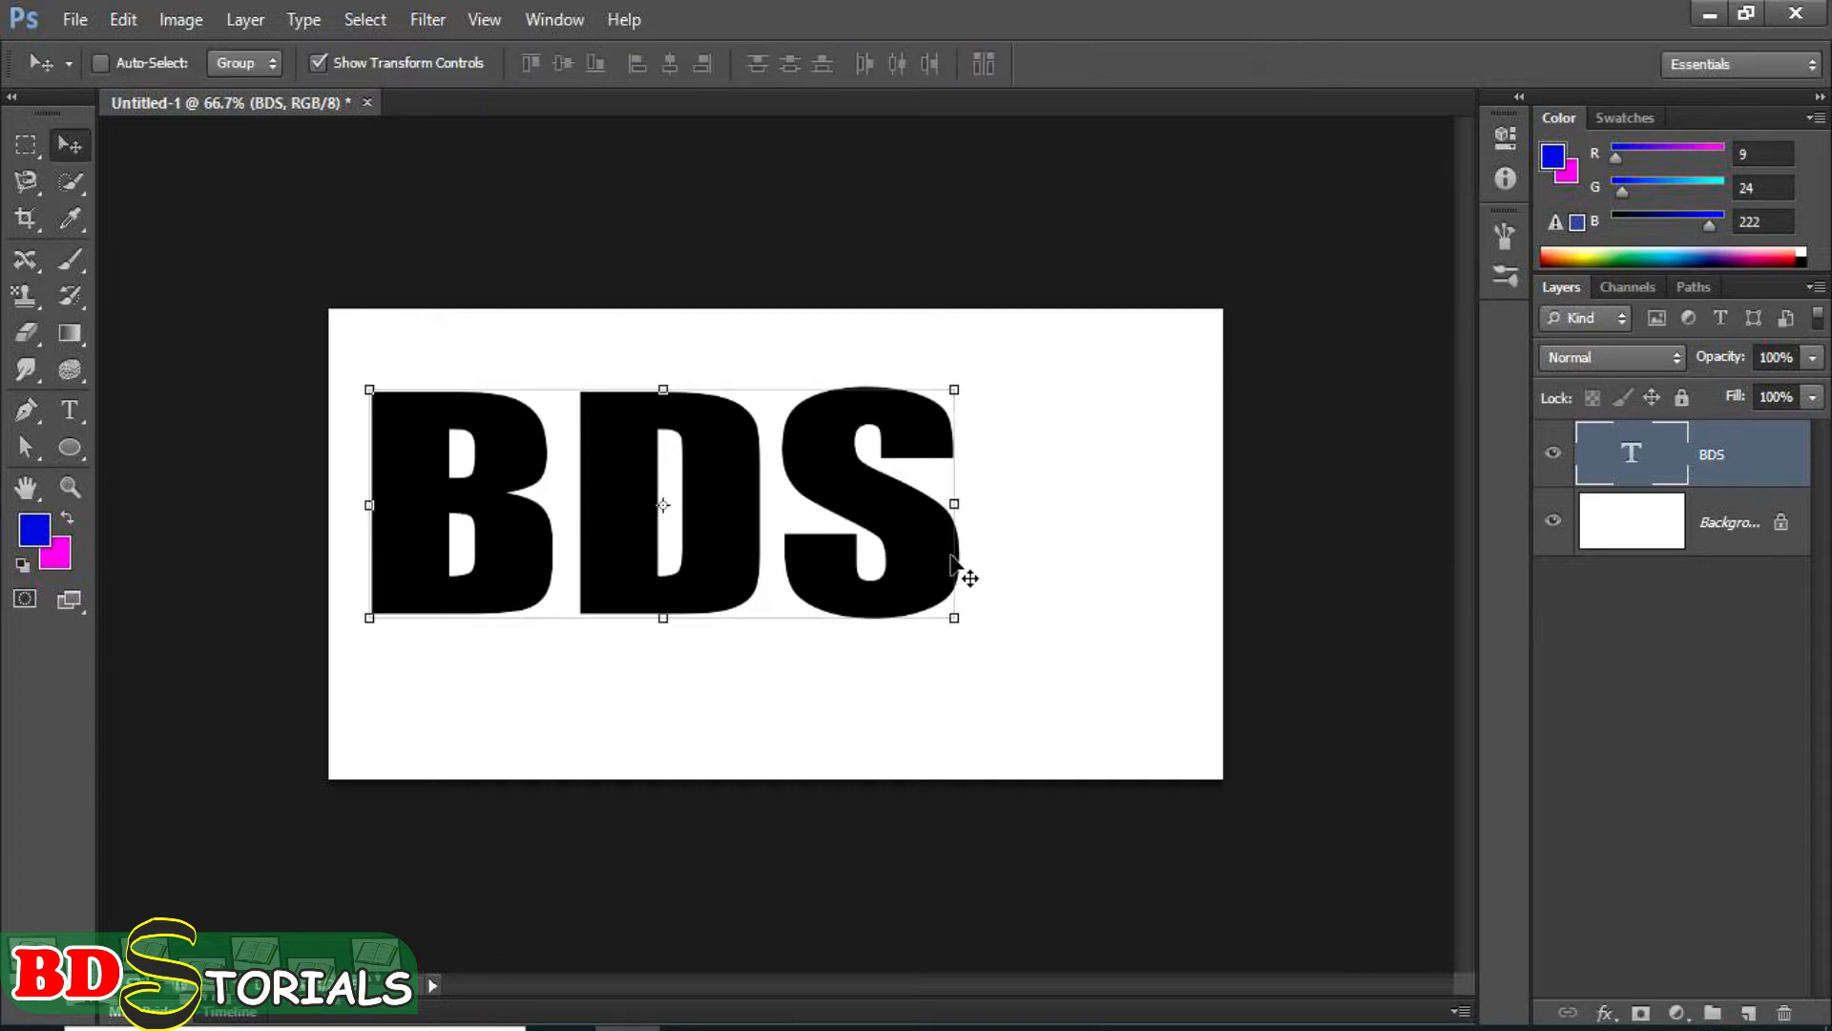
# Delete the letters D and S from the text, keeping only the B.
pyautogui.click(71, 406)
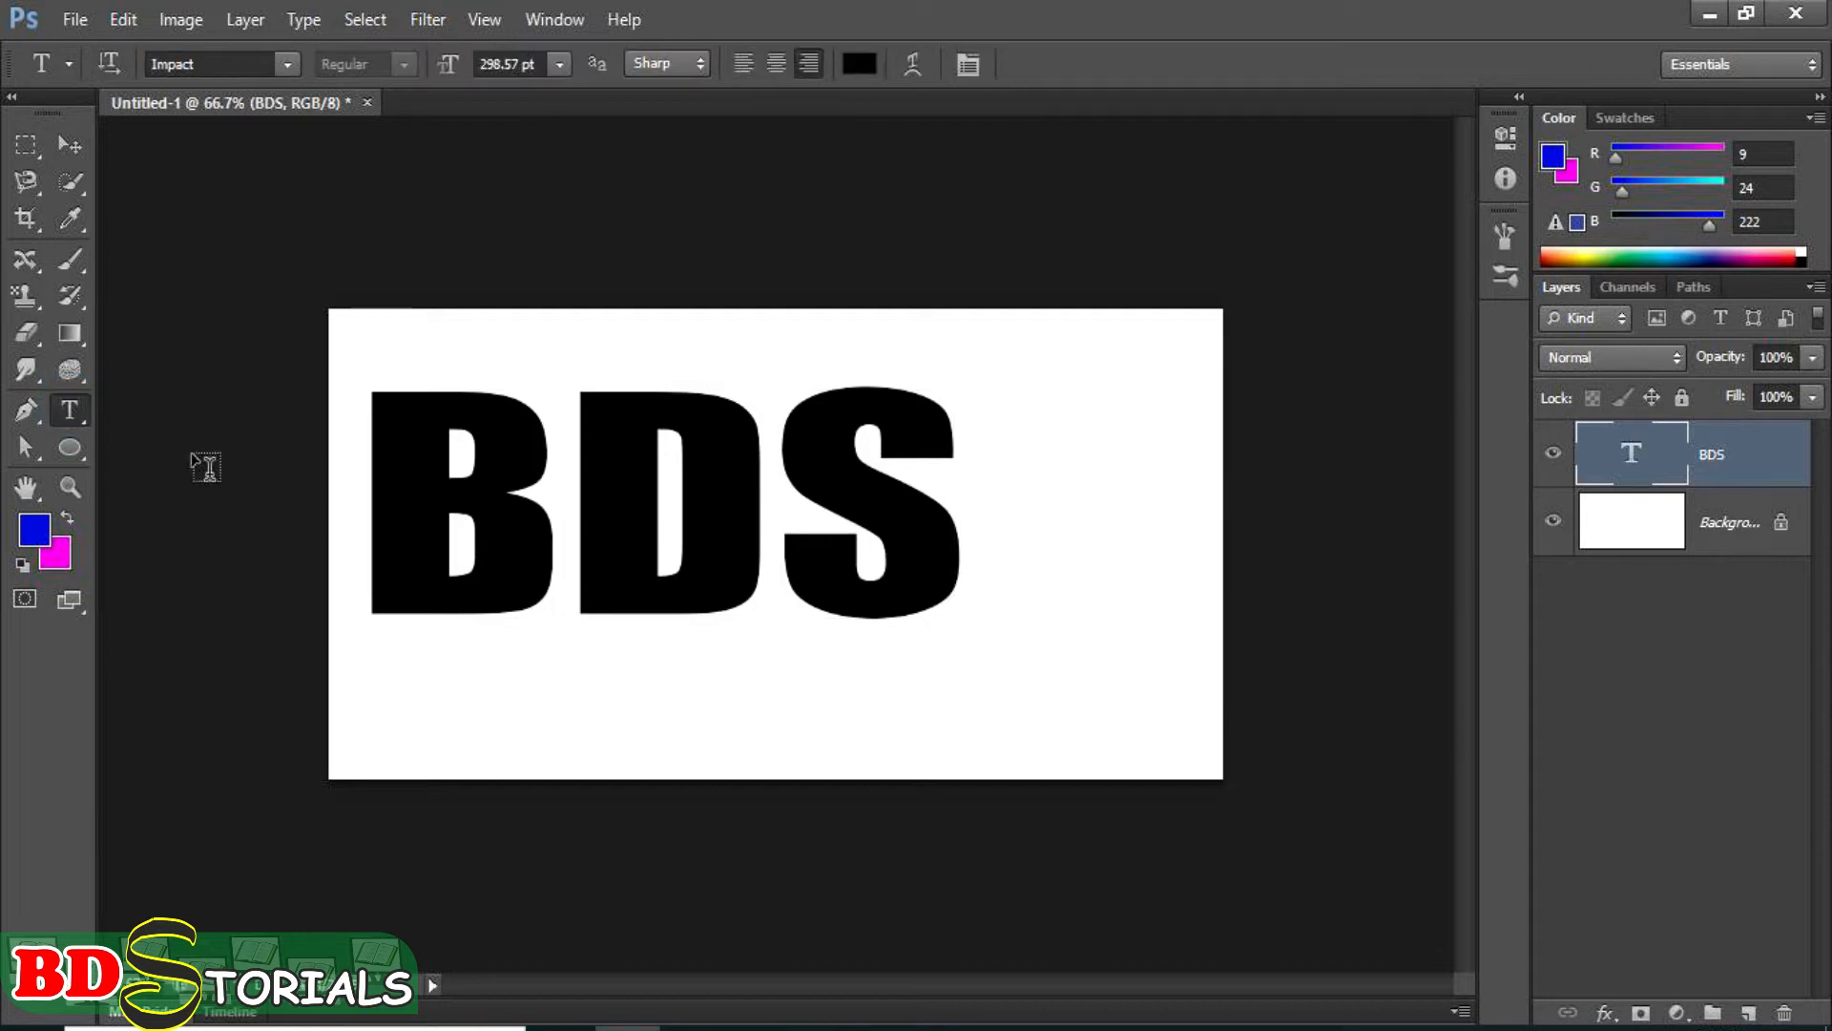
pyautogui.click(951, 522)
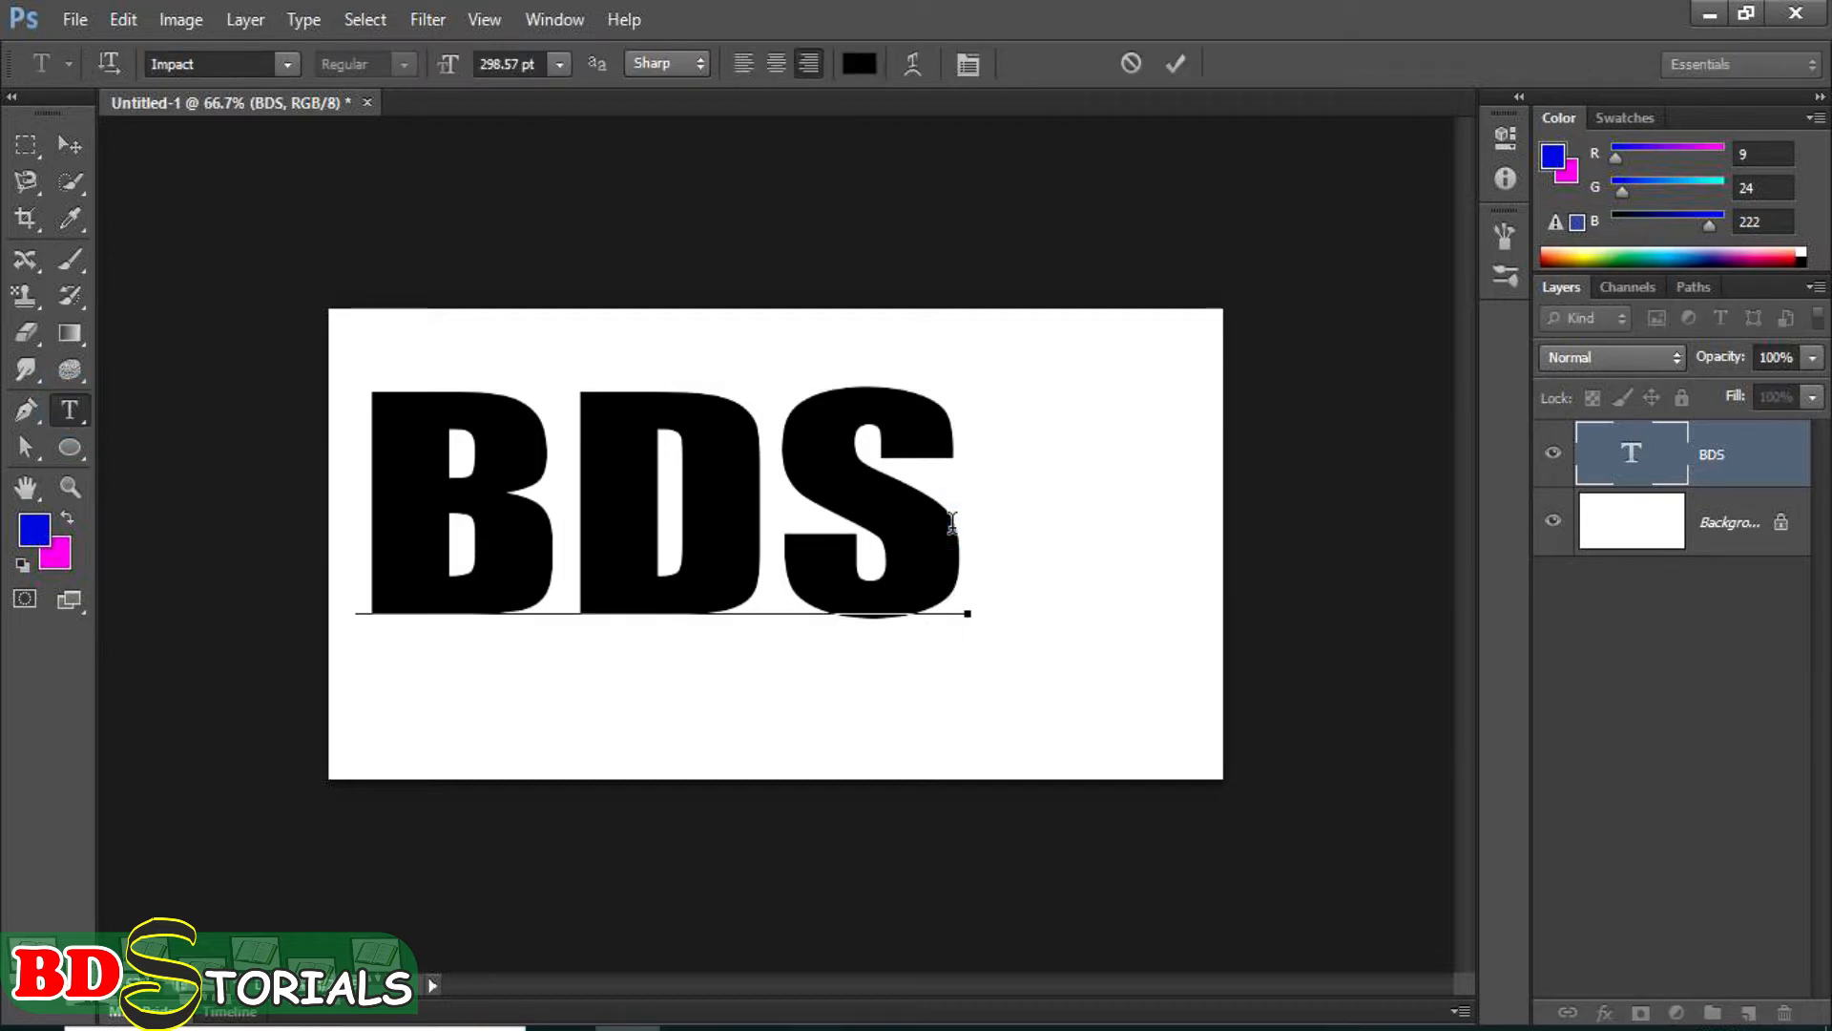
pyautogui.press('BackSpace')
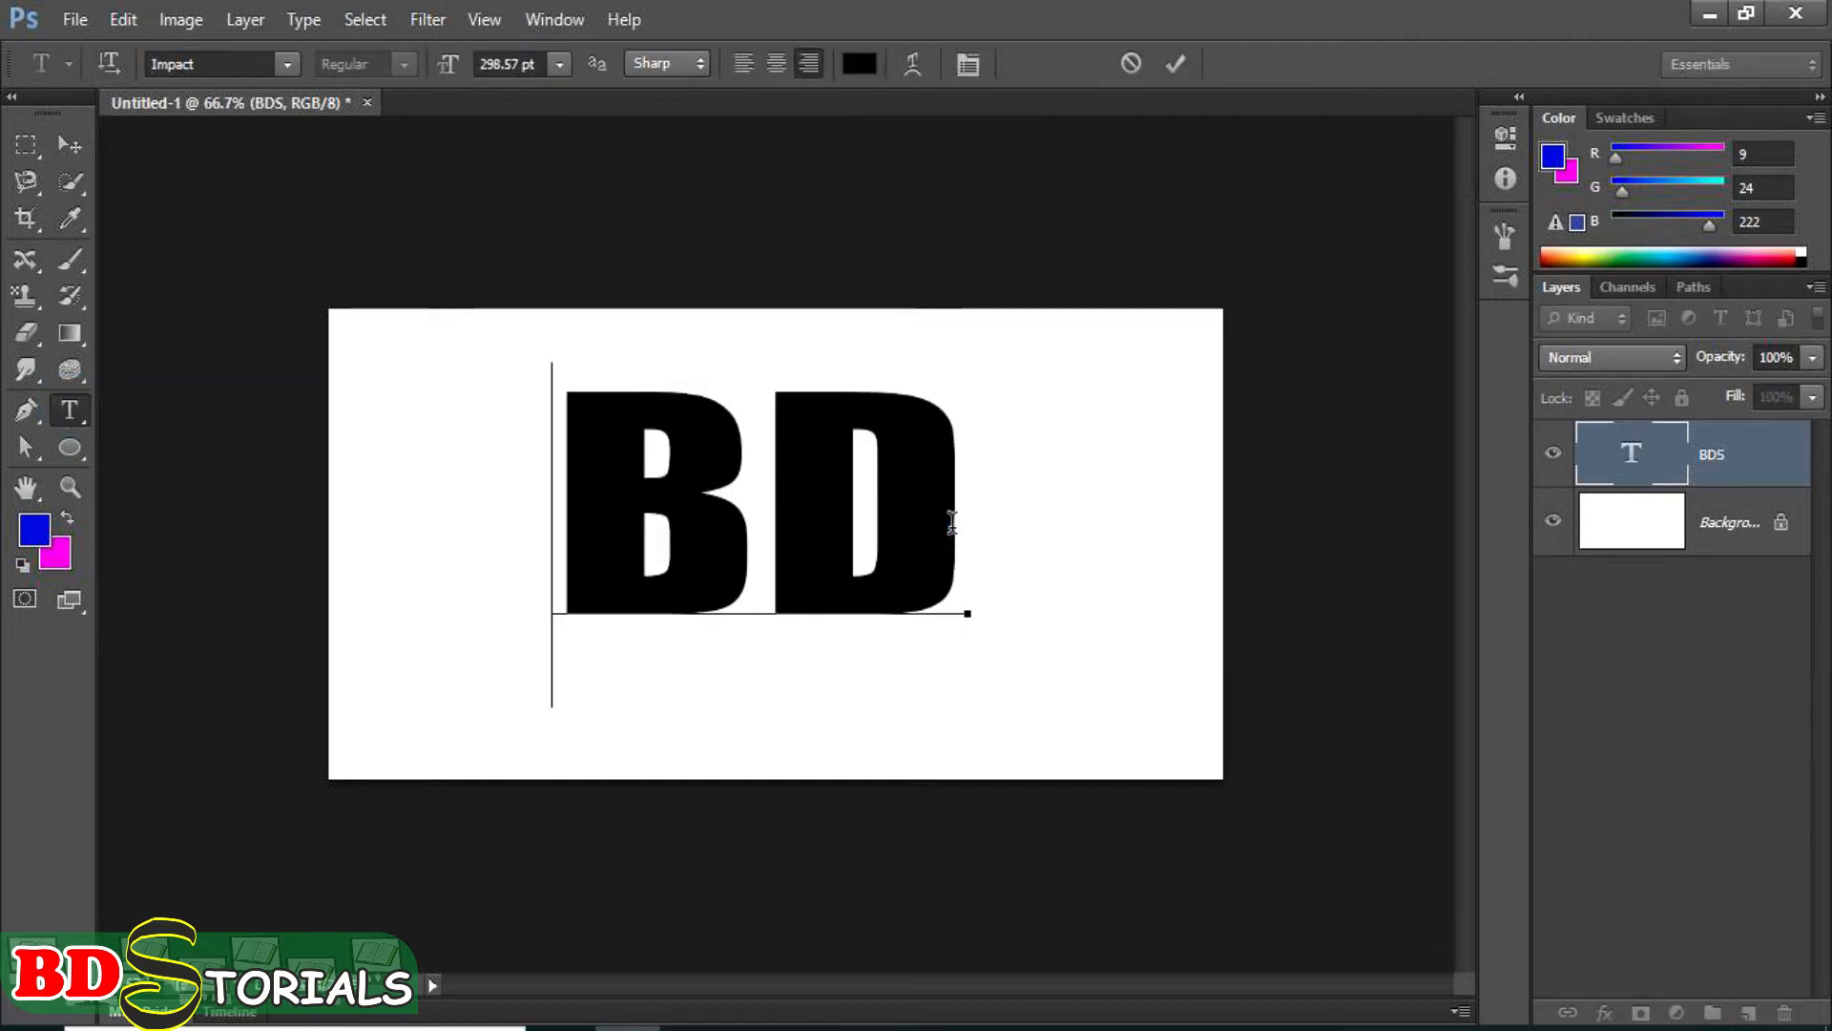
pyautogui.press('Right')
pyautogui.press('Delete')
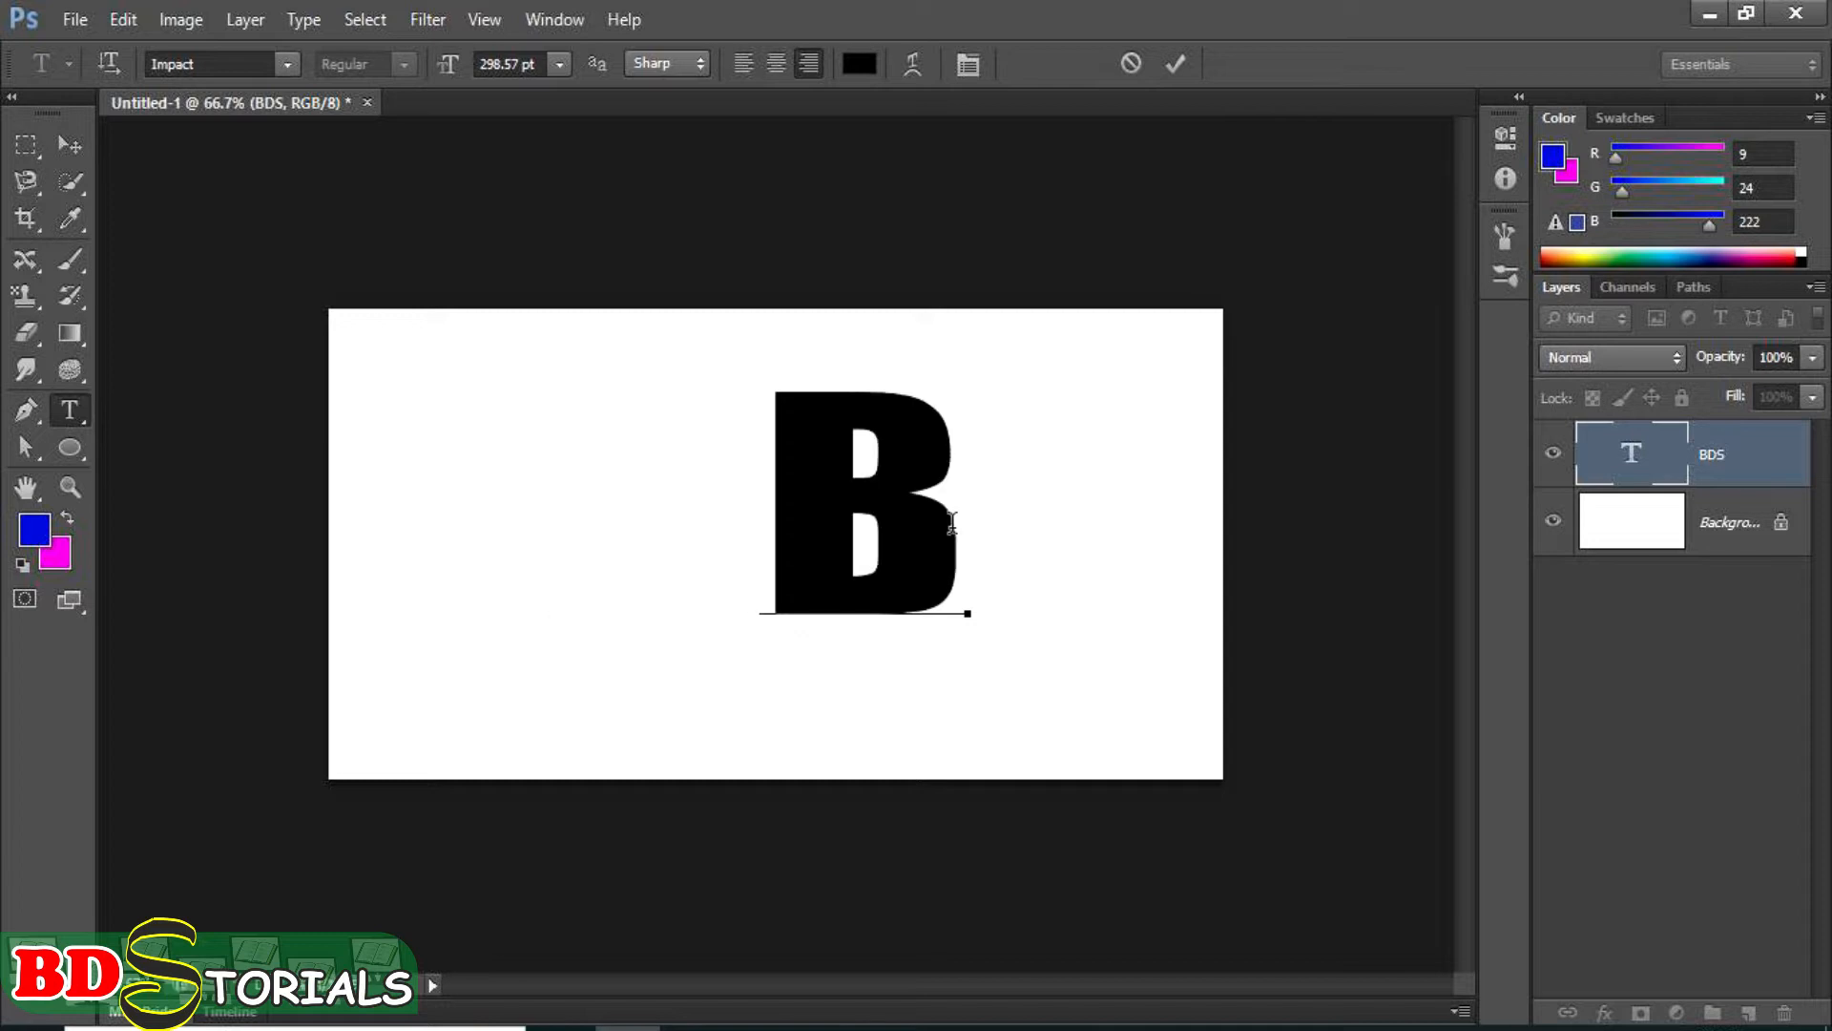
# Move the letter B to the left part of the canvas, roughly centred vertically.
pyautogui.click(70, 133)
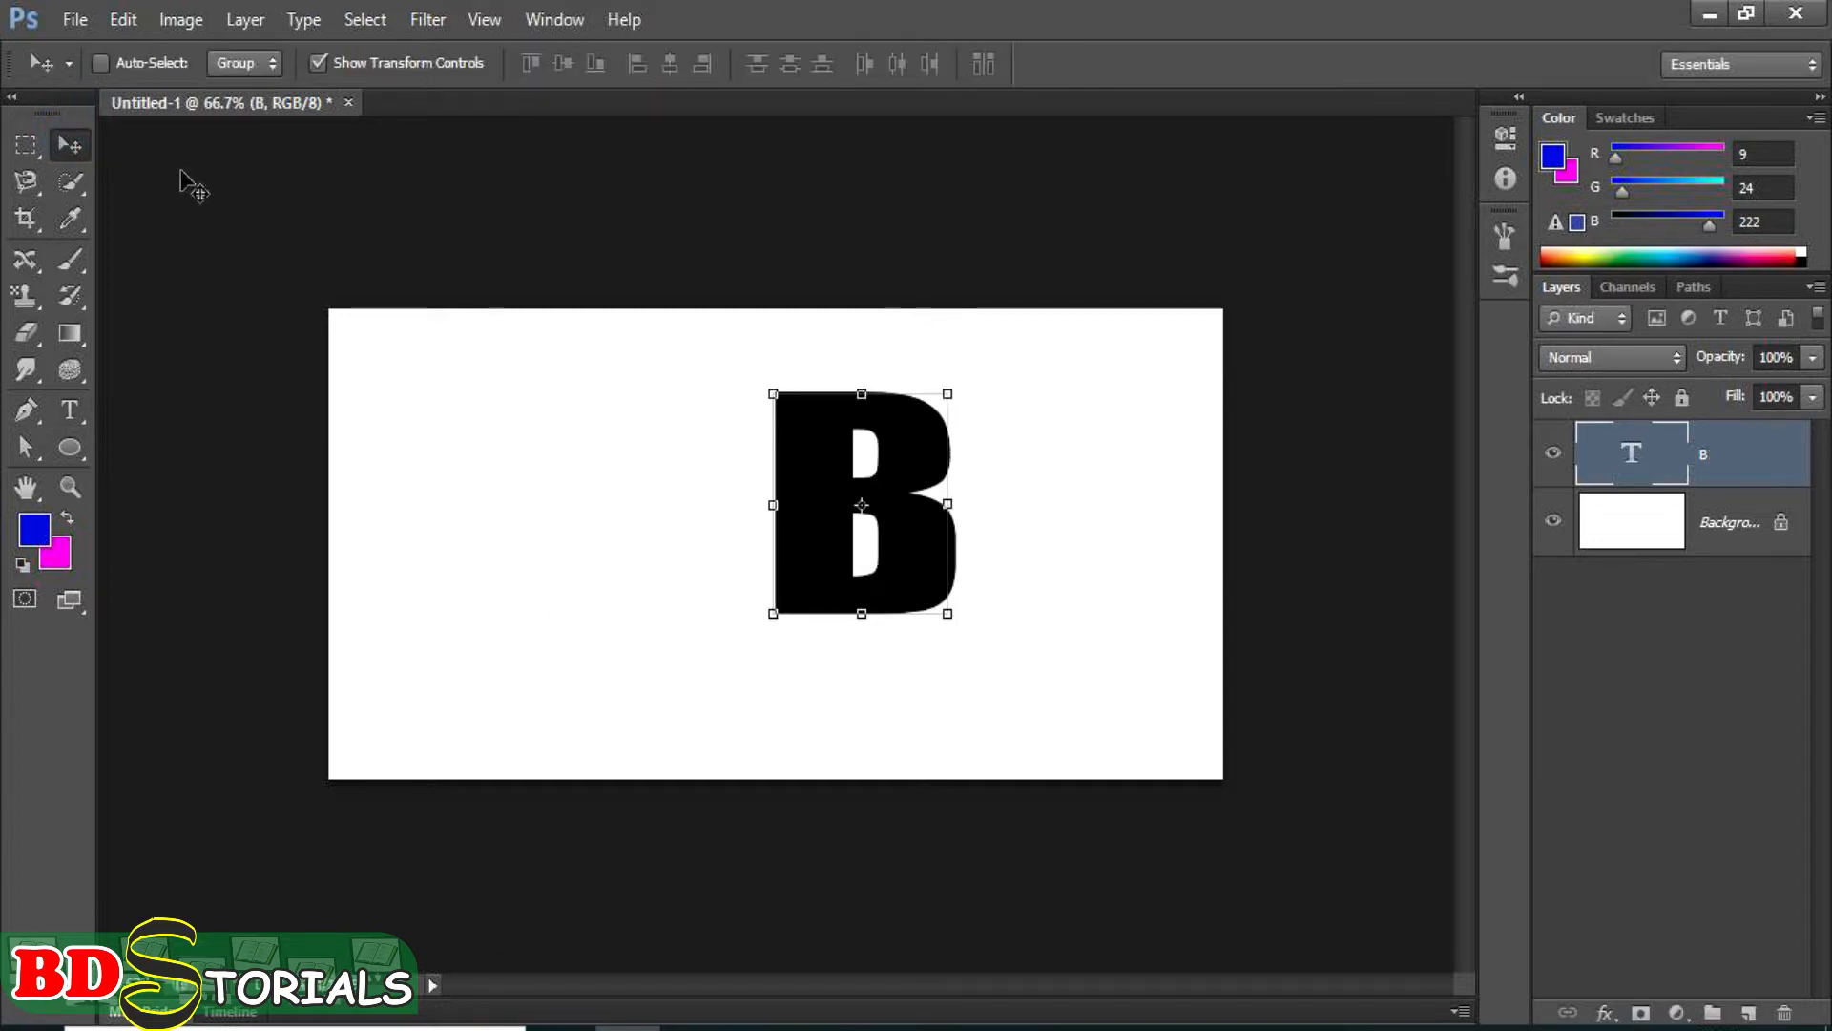
pyautogui.click(837, 542)
pyautogui.moveTo(837, 542); pyautogui.dragTo(442, 518)
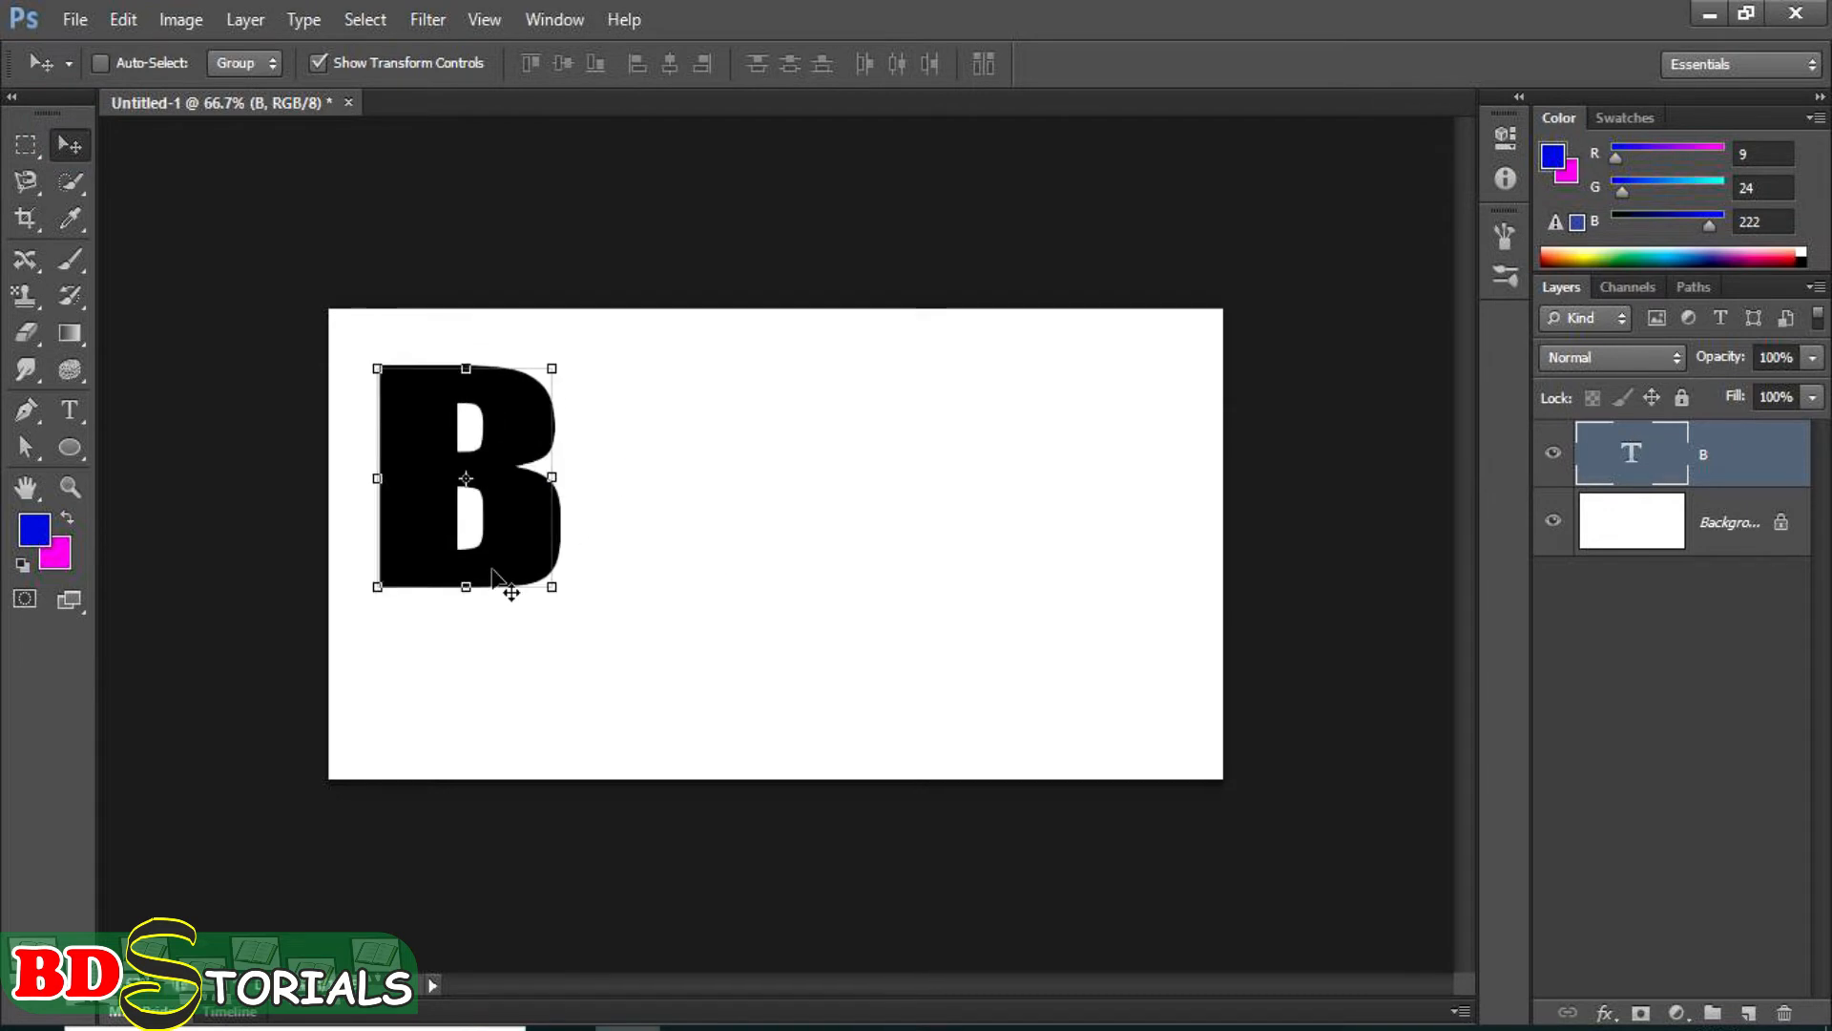
pyautogui.click(553, 587)
pyautogui.moveTo(552, 587); pyautogui.dragTo(599, 609)
pyautogui.press('Return')
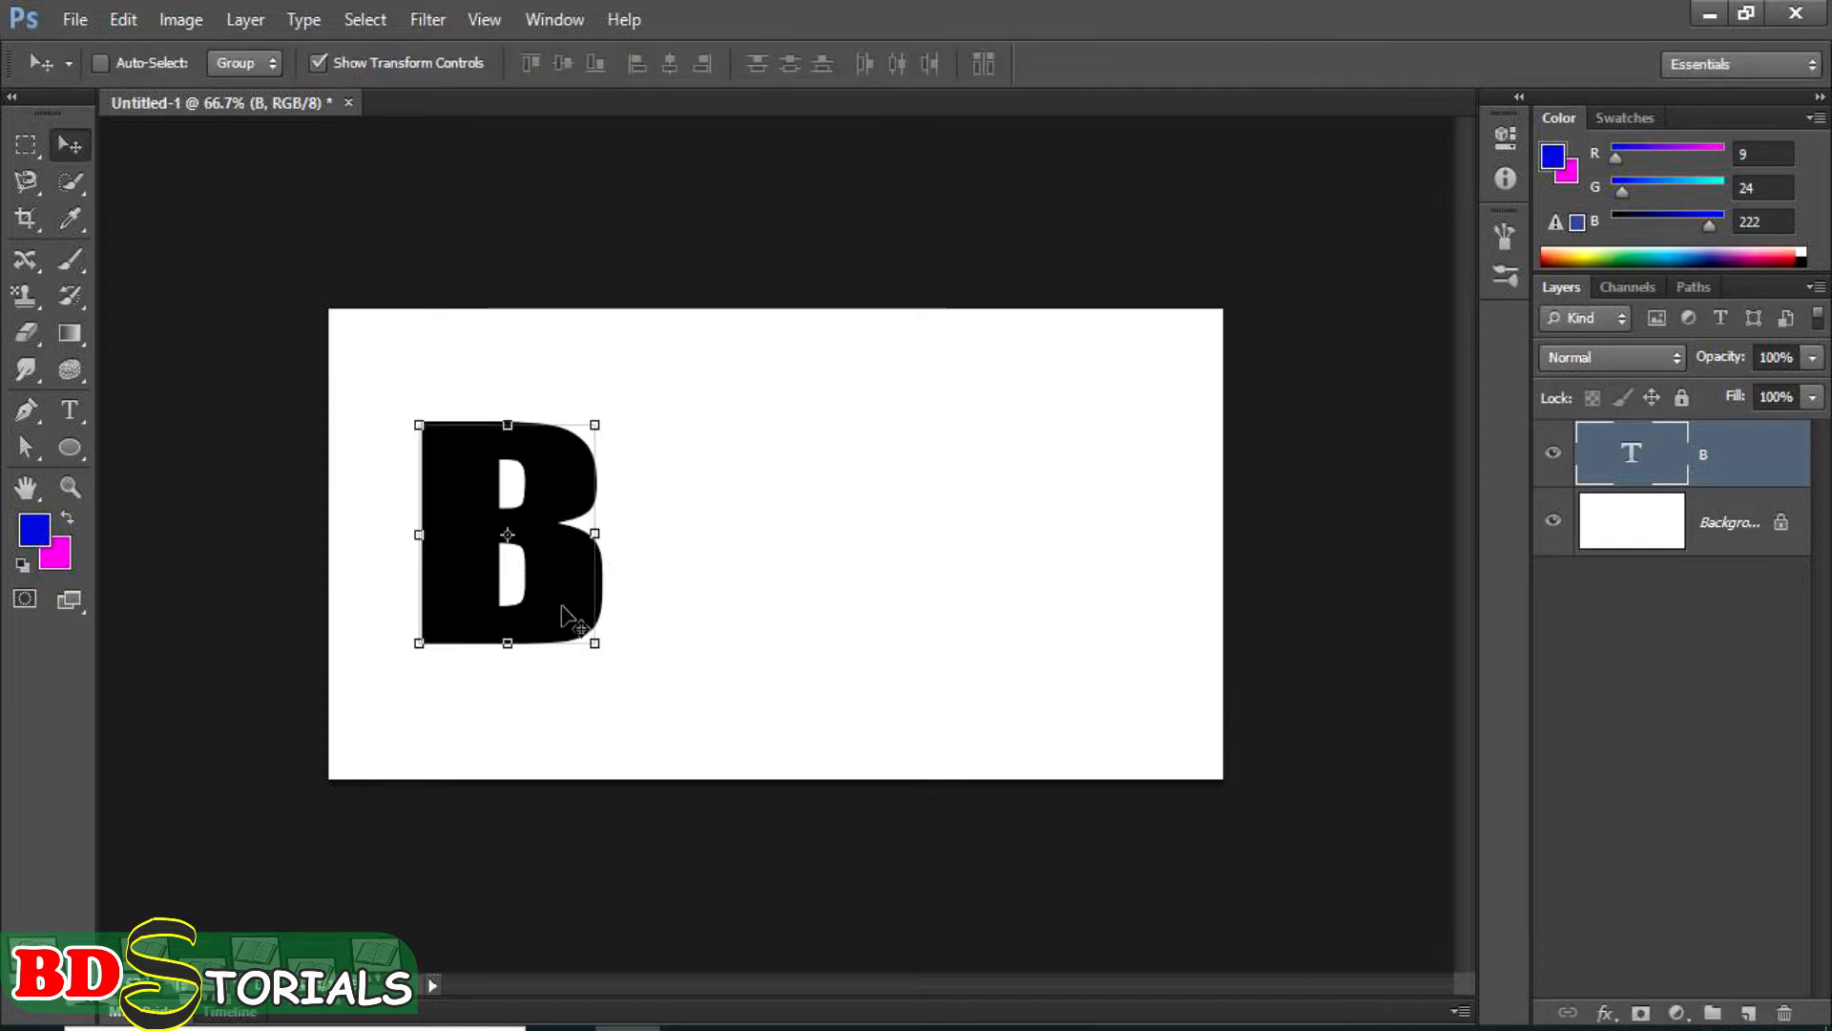
# Display the preset styles collection over the empty canvas area and enlarge it to show all presets.
pyautogui.scroll(3, 571, 618)
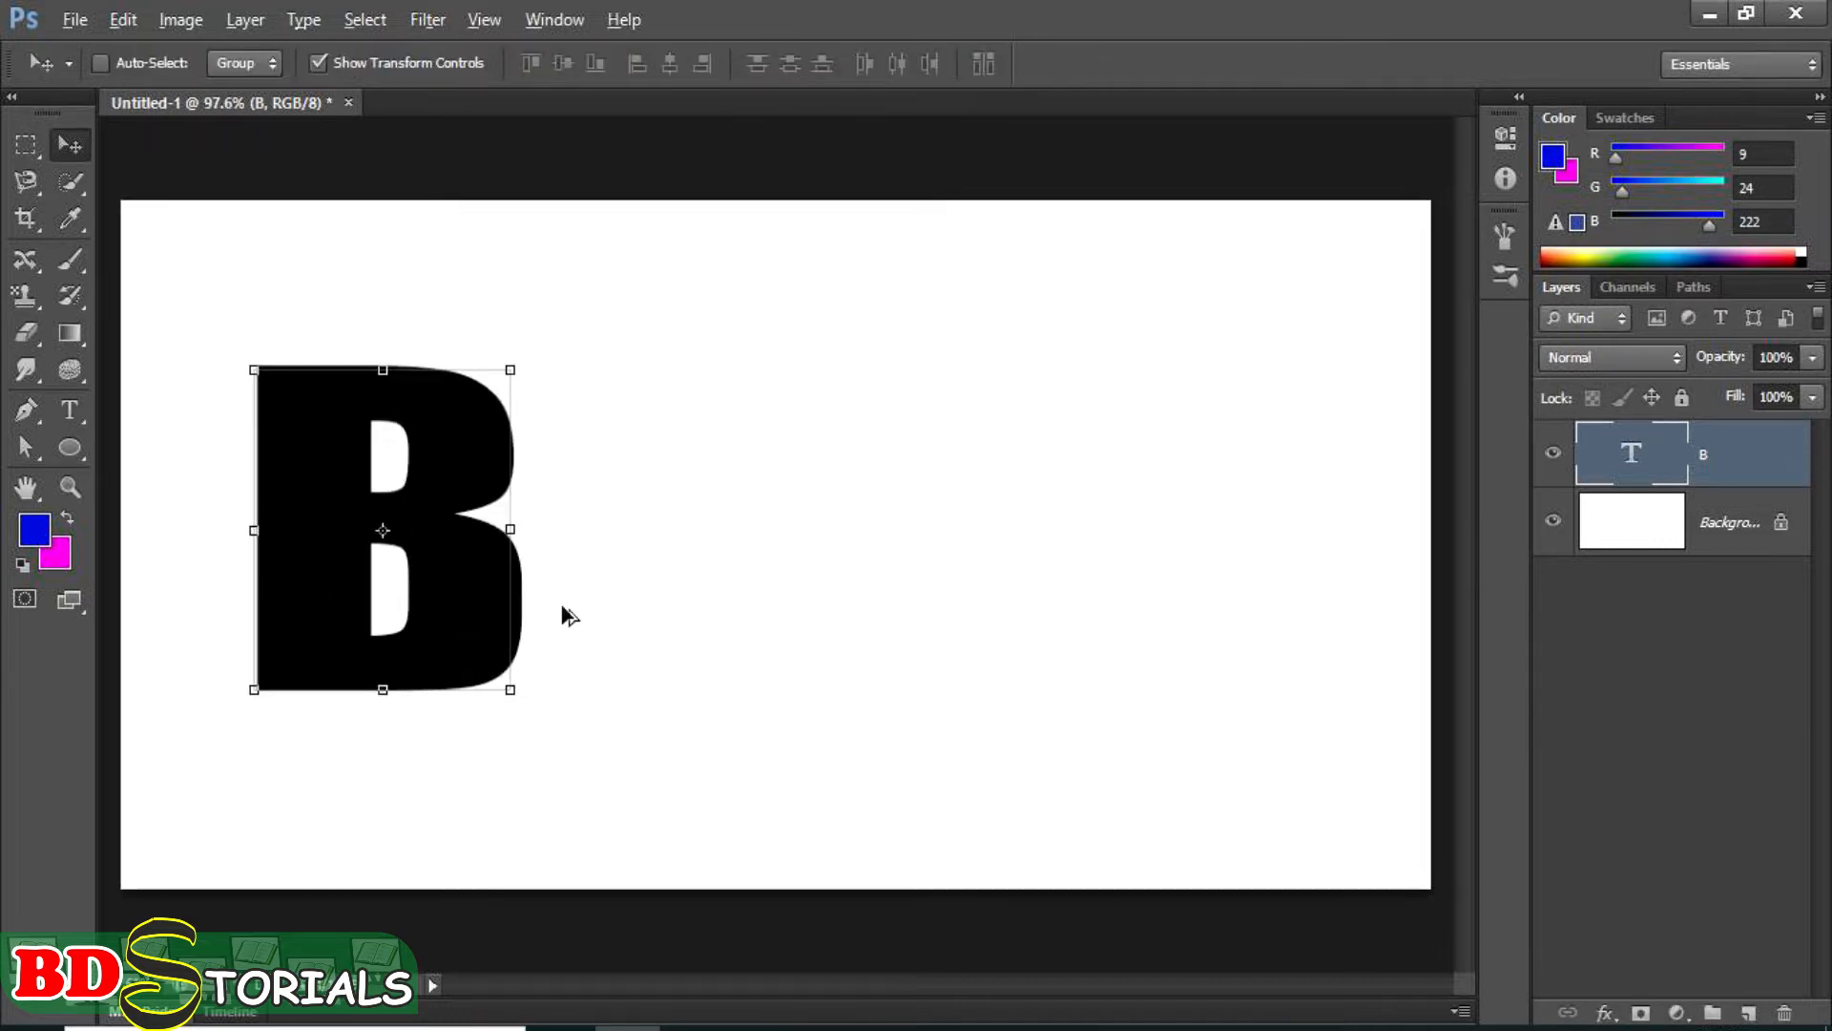
pyautogui.press('alt')
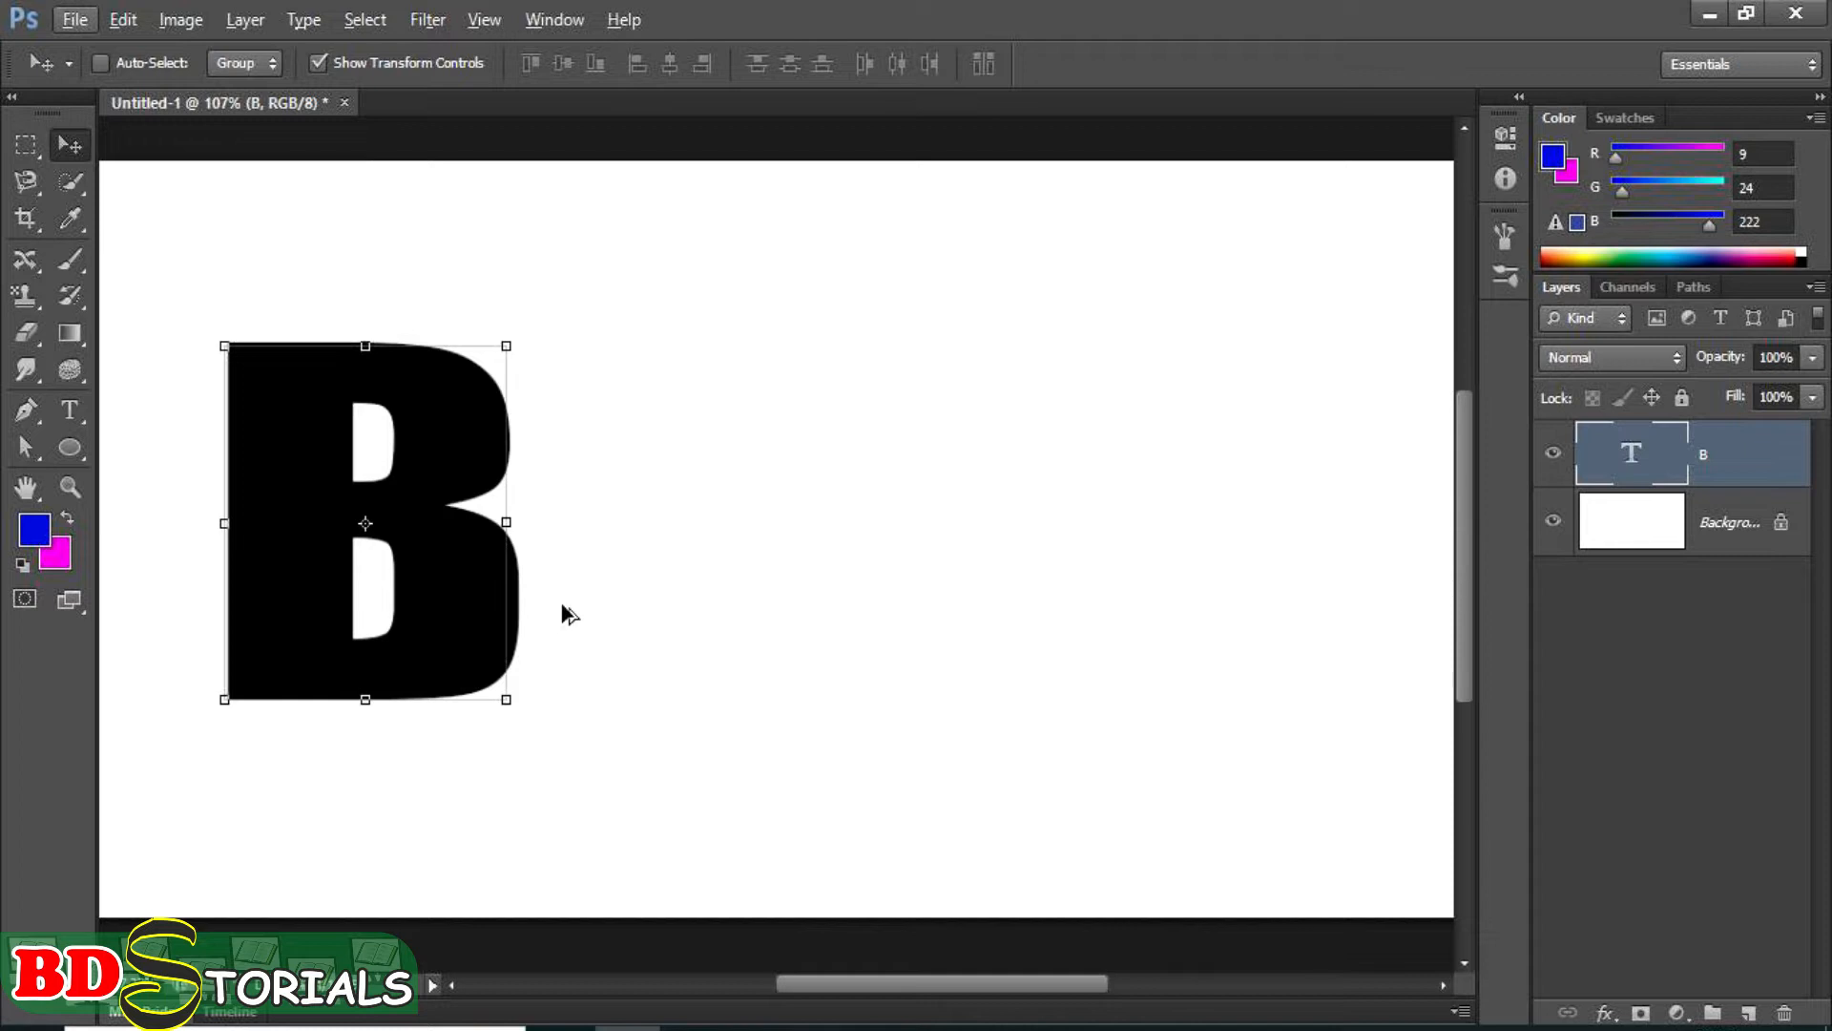
pyautogui.click(555, 21)
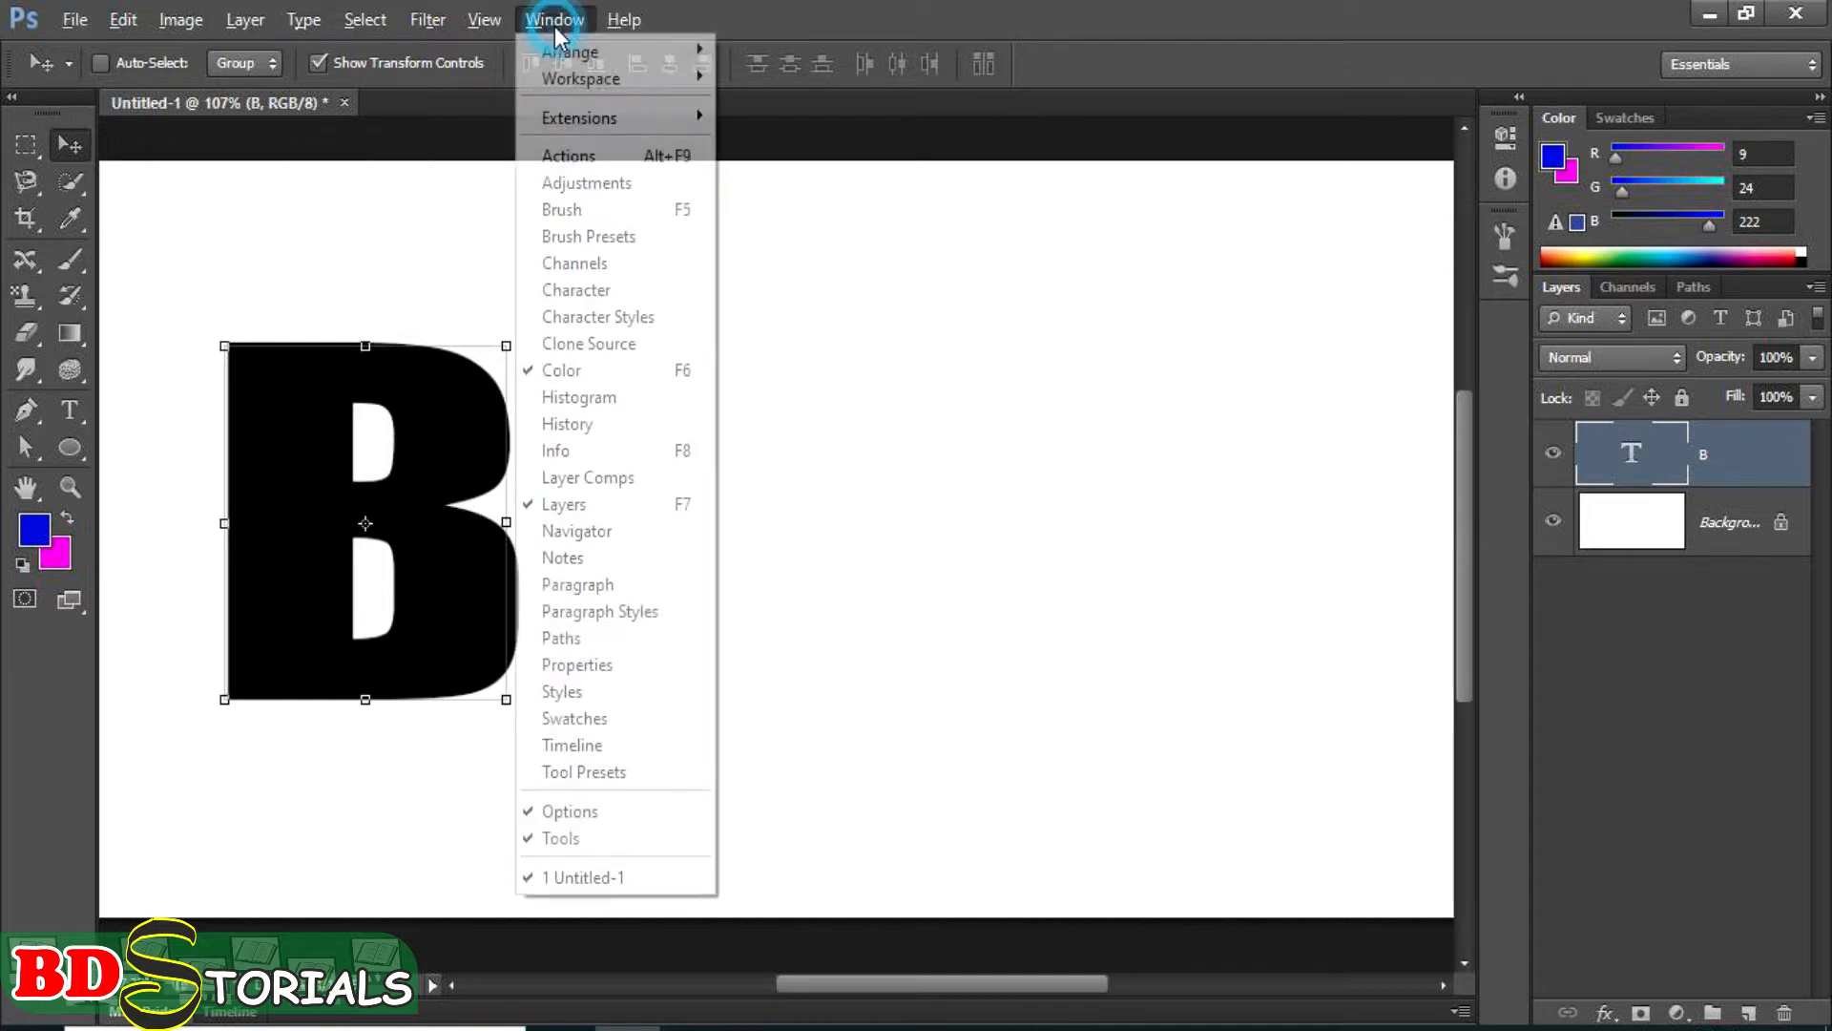
pyautogui.click(561, 691)
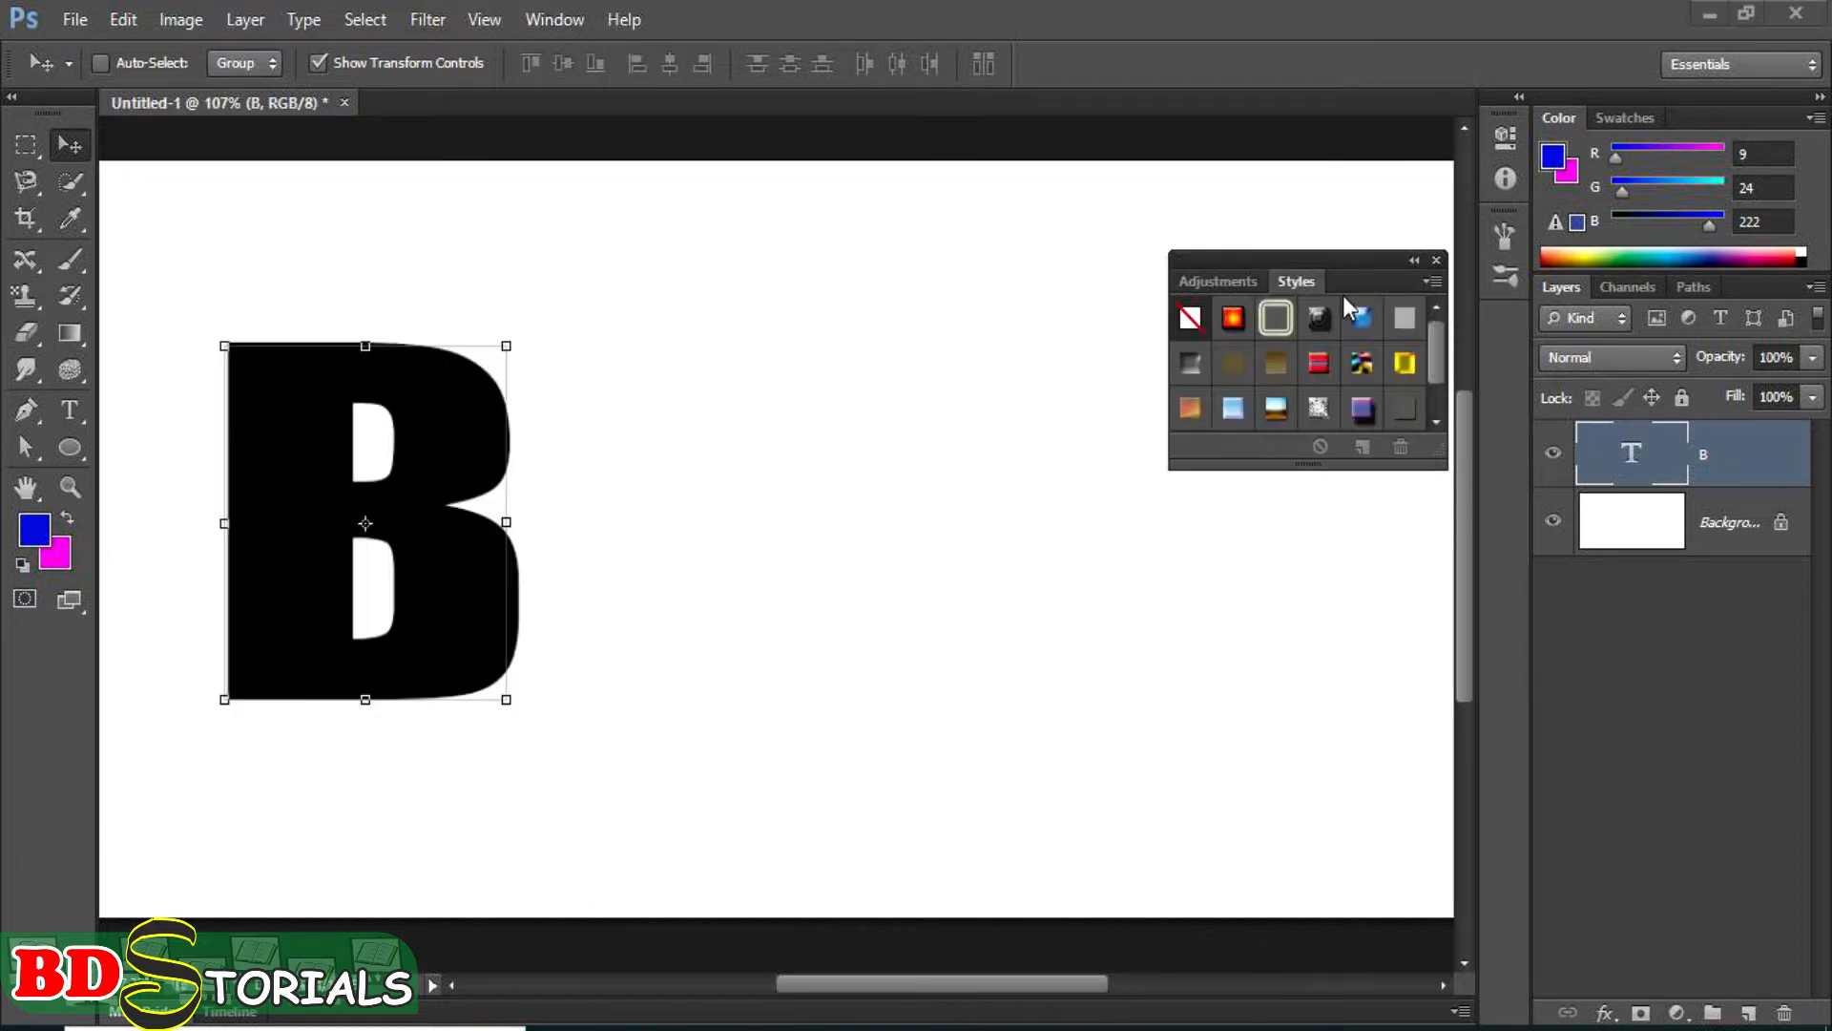
pyautogui.moveTo(1353, 252); pyautogui.dragTo(1268, 249)
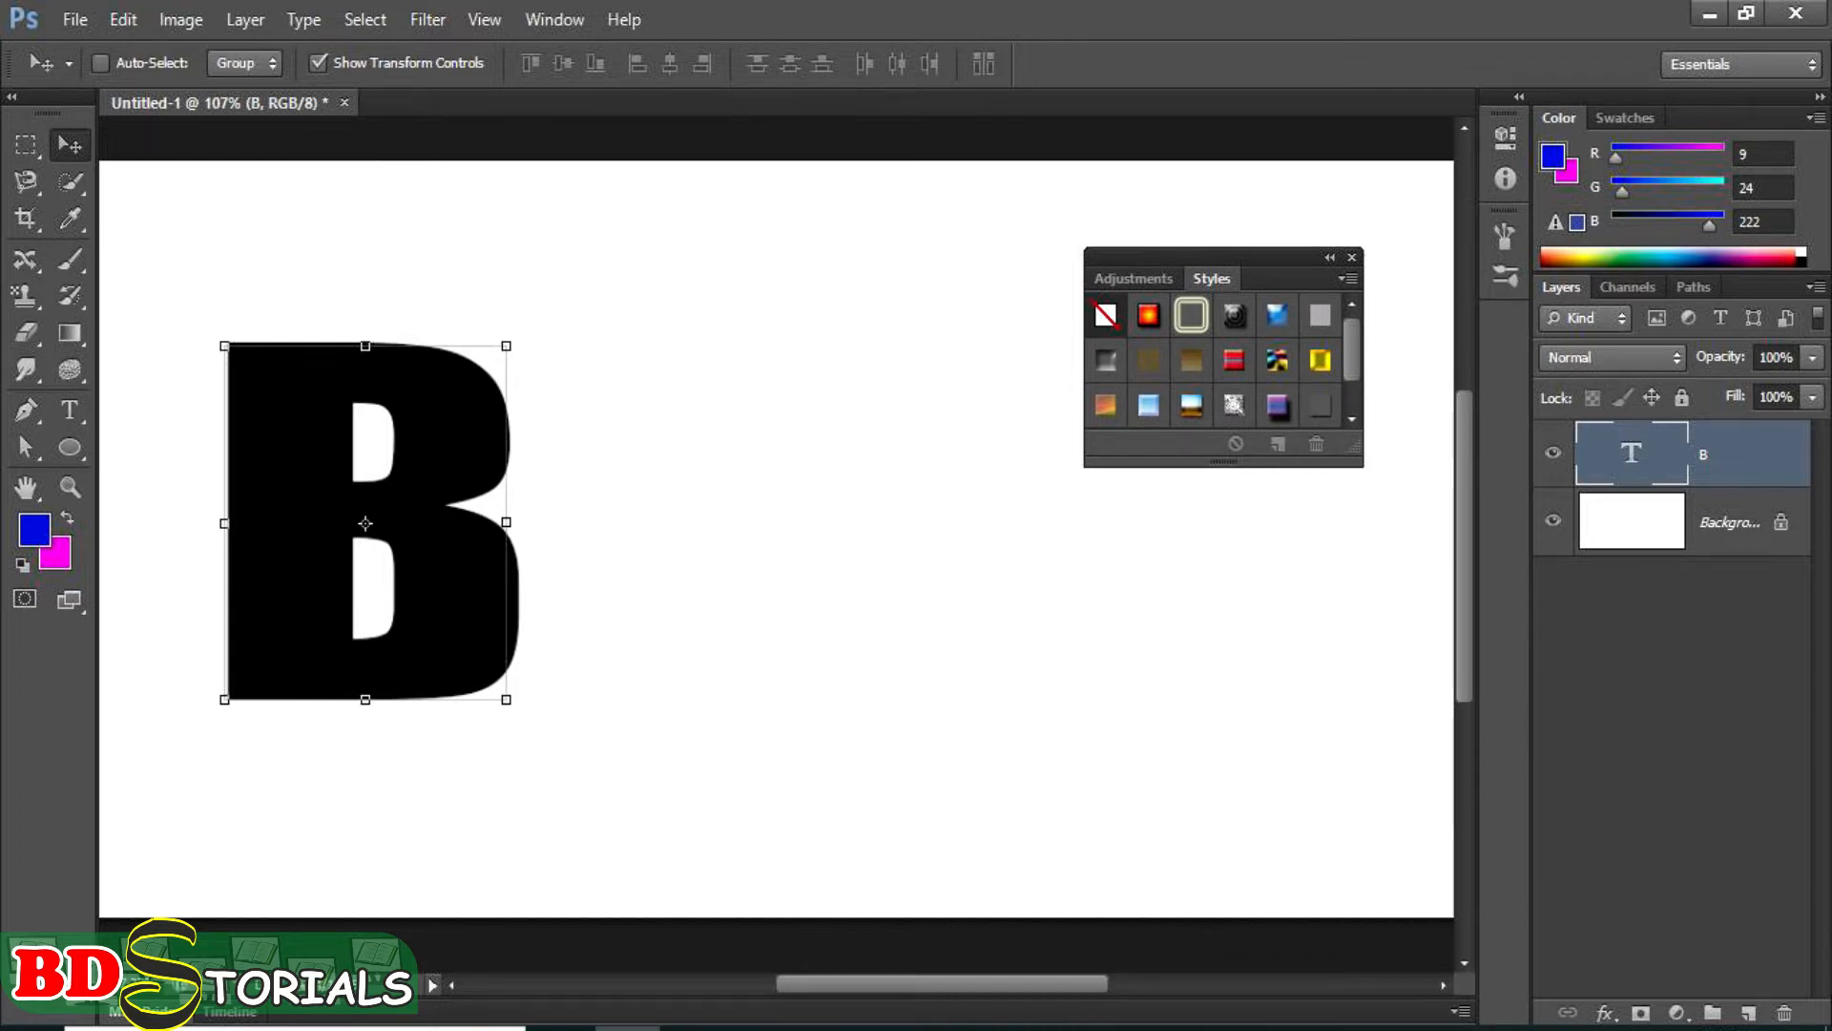
pyautogui.click(692, 1028)
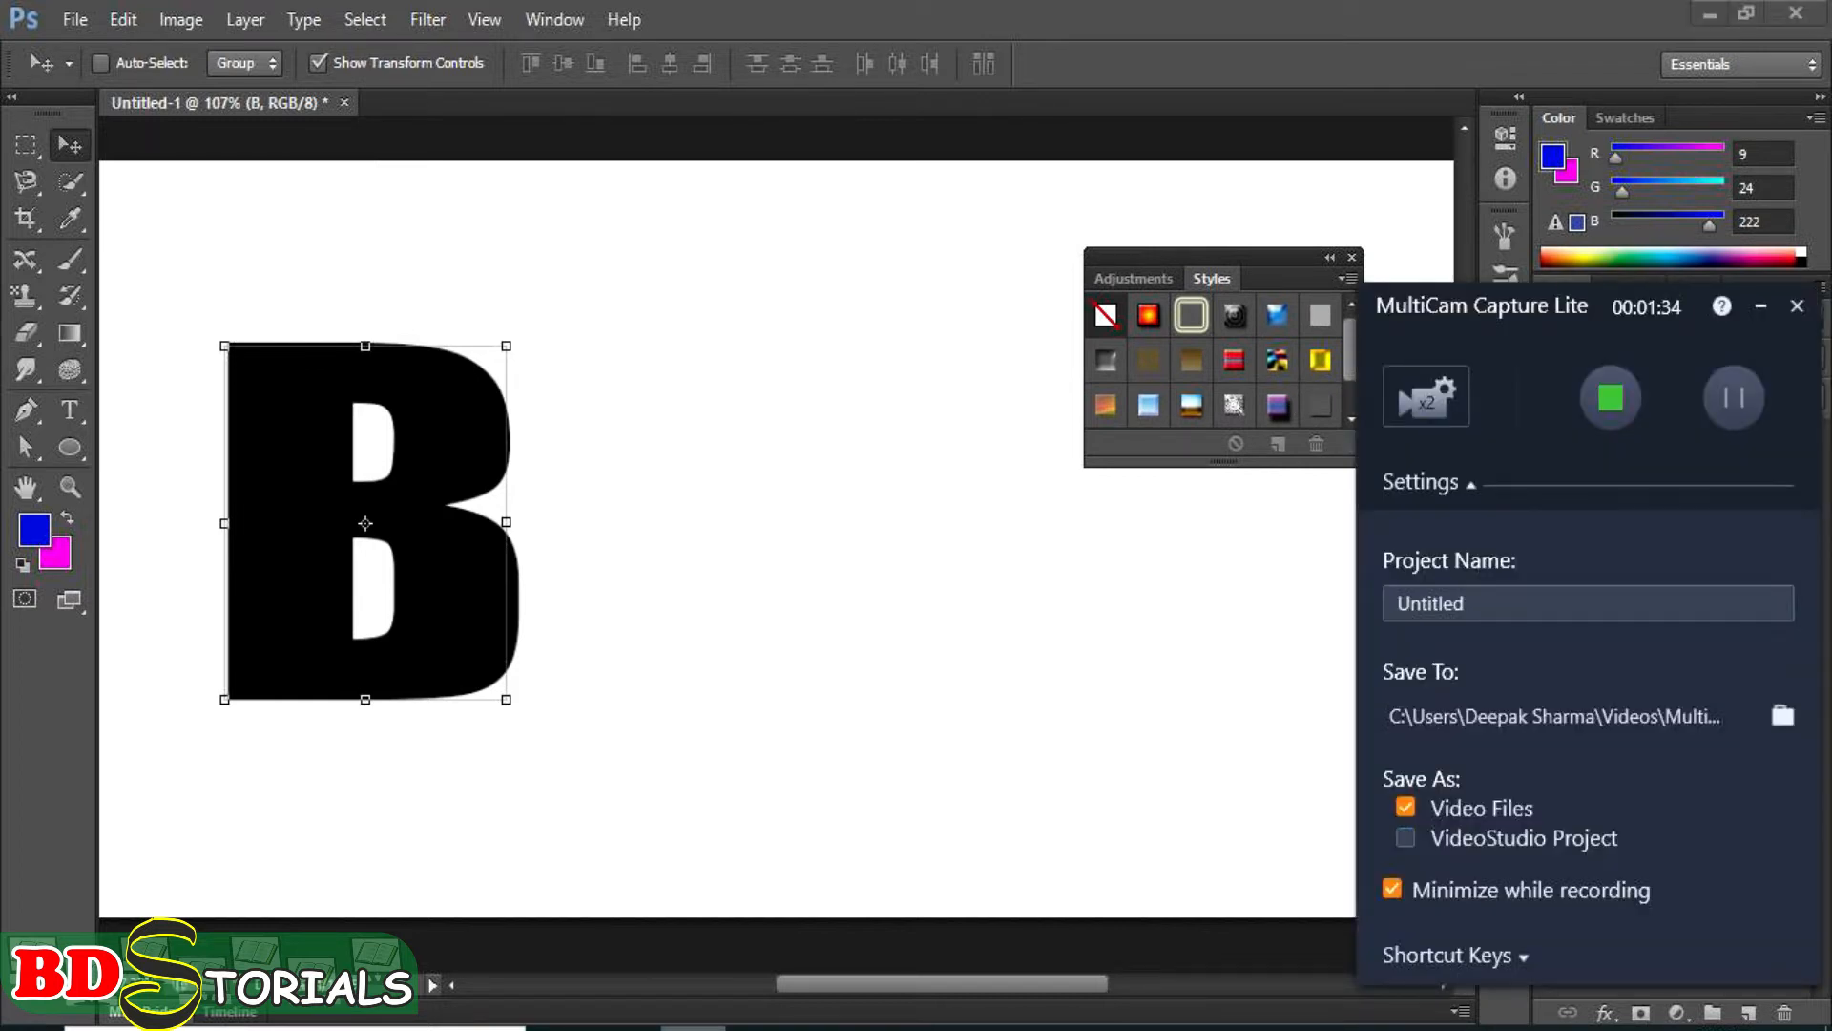
pyautogui.click(692, 1028)
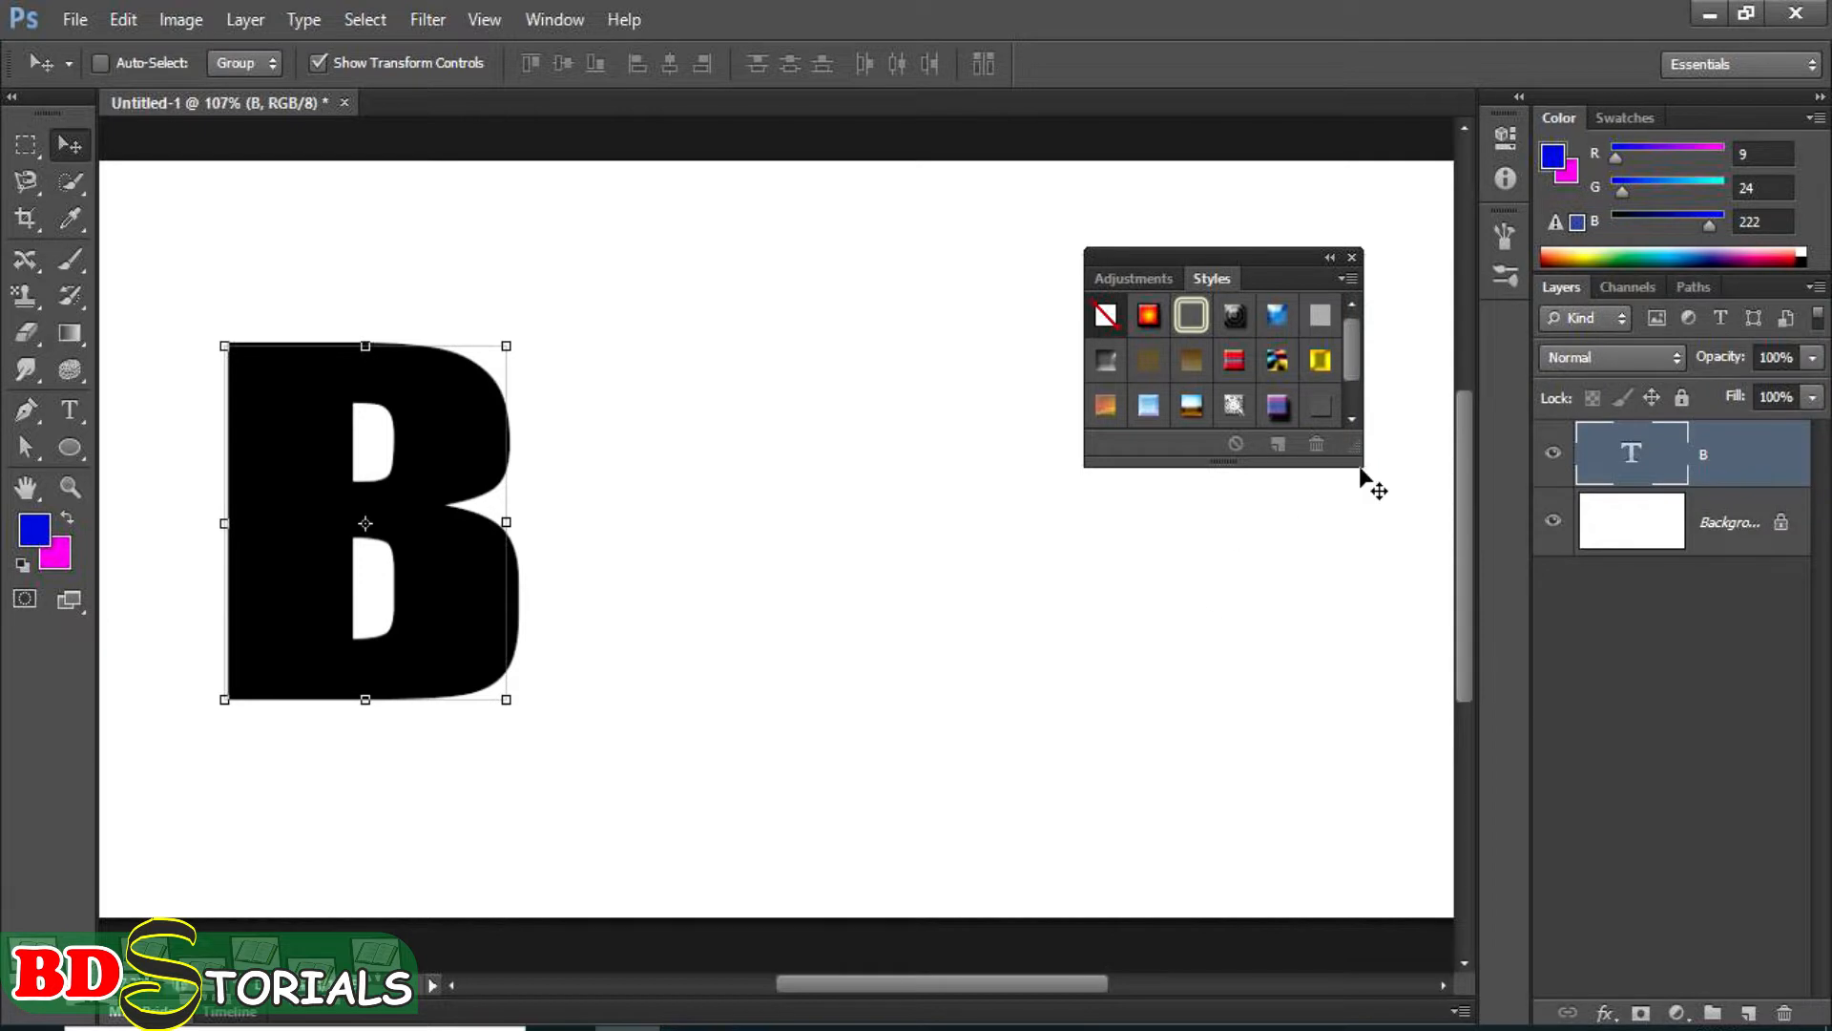
pyautogui.moveTo(1362, 467); pyautogui.dragTo(1412, 560)
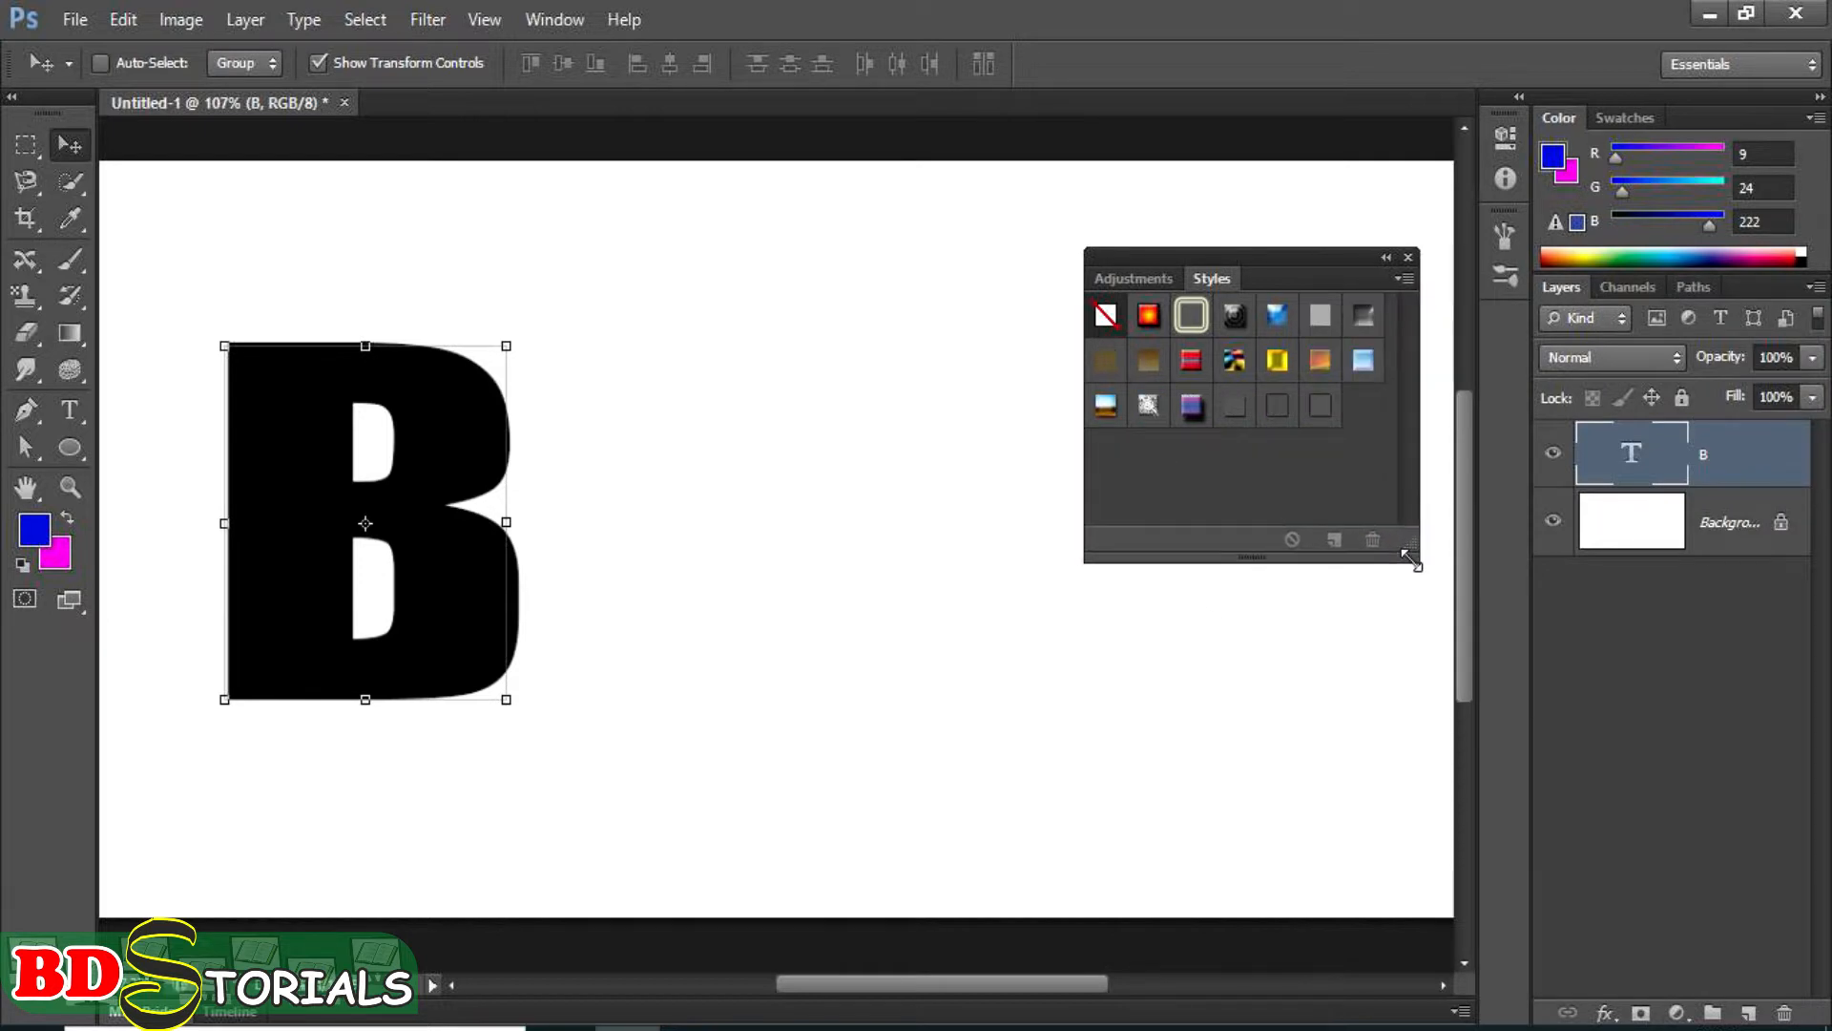
# Try several preset styles on the letter B, including the radial gradient, black rings, blue glass, puzzle and striped gradient.
pyautogui.click(1149, 320)
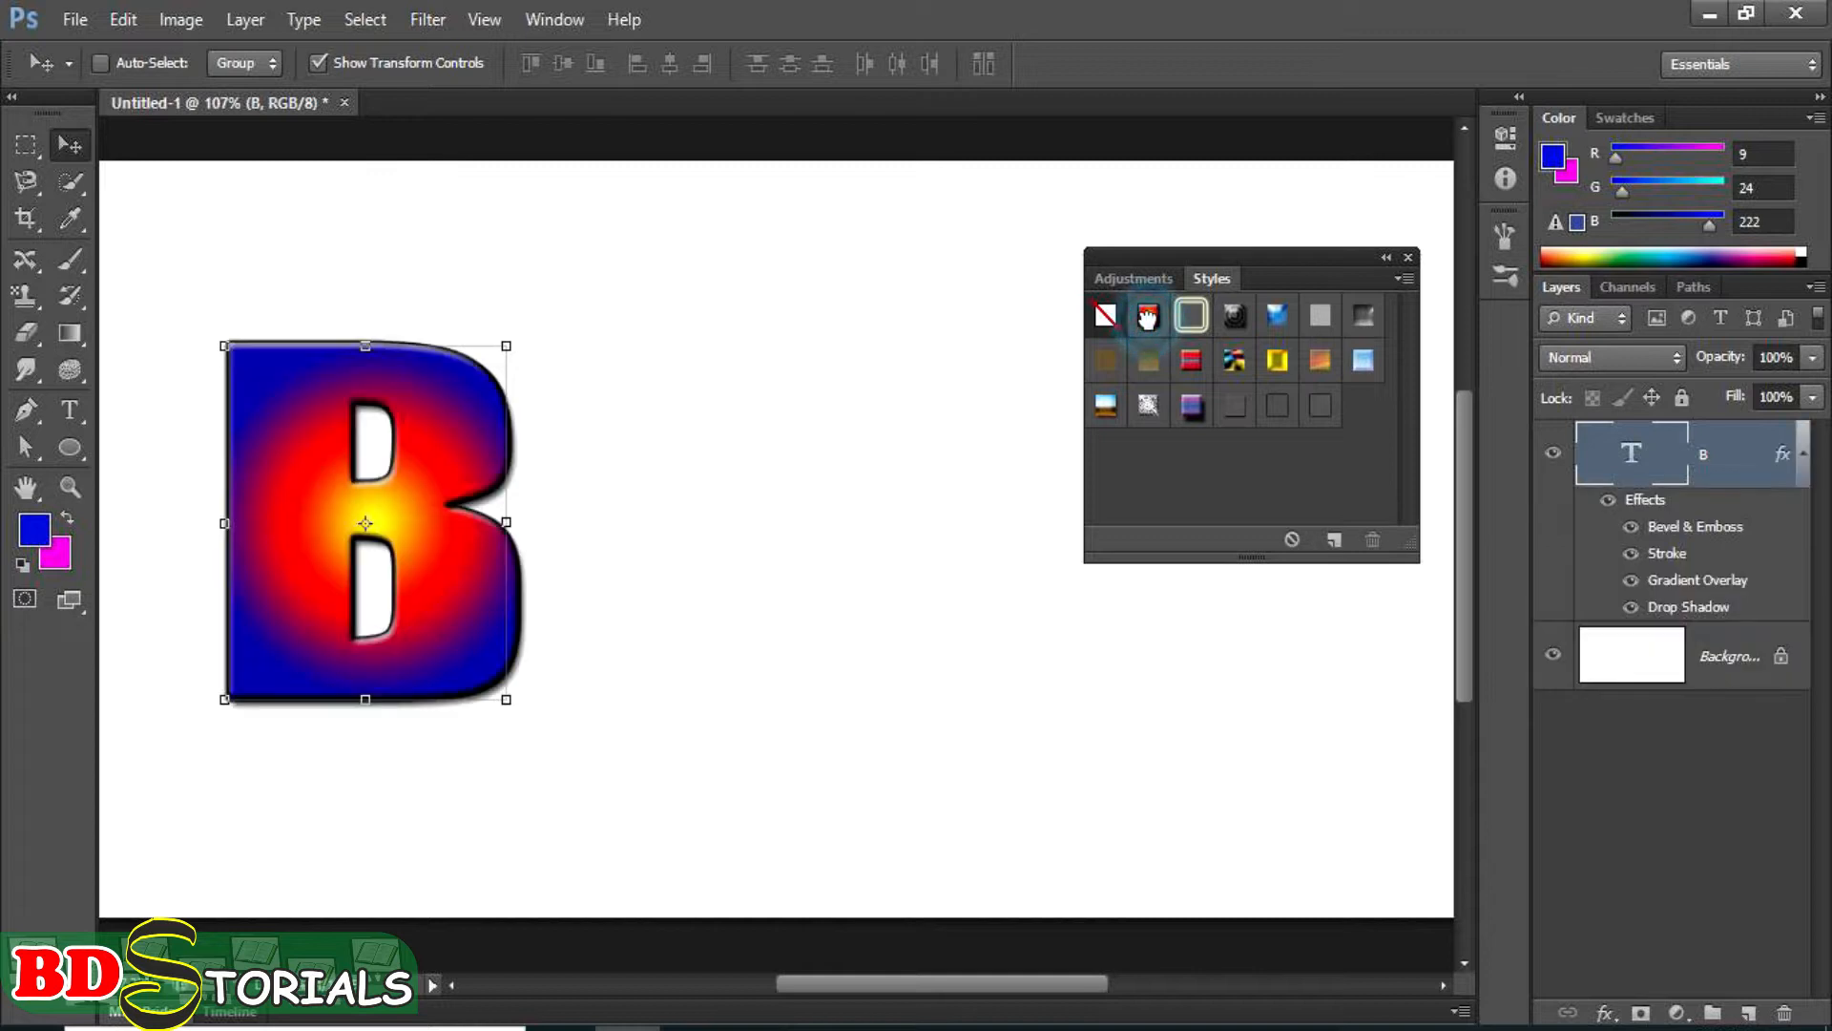
pyautogui.click(1190, 325)
pyautogui.click(1234, 318)
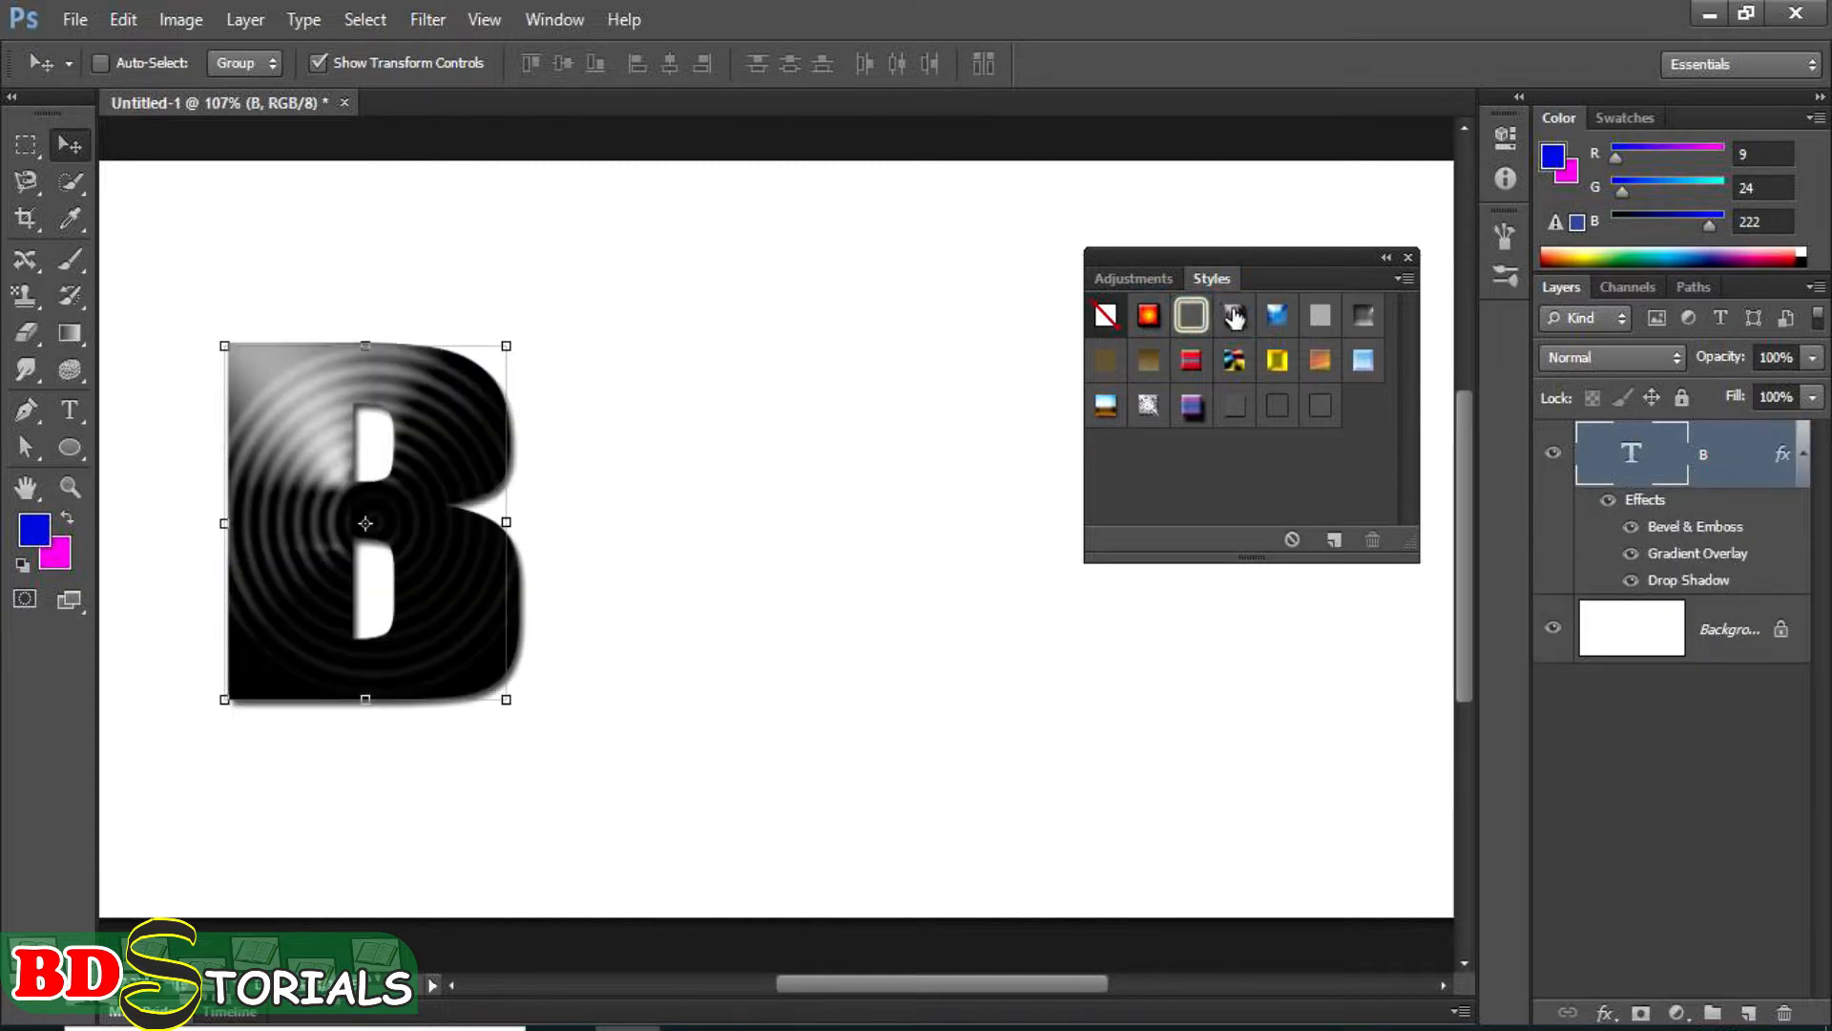
pyautogui.click(1278, 316)
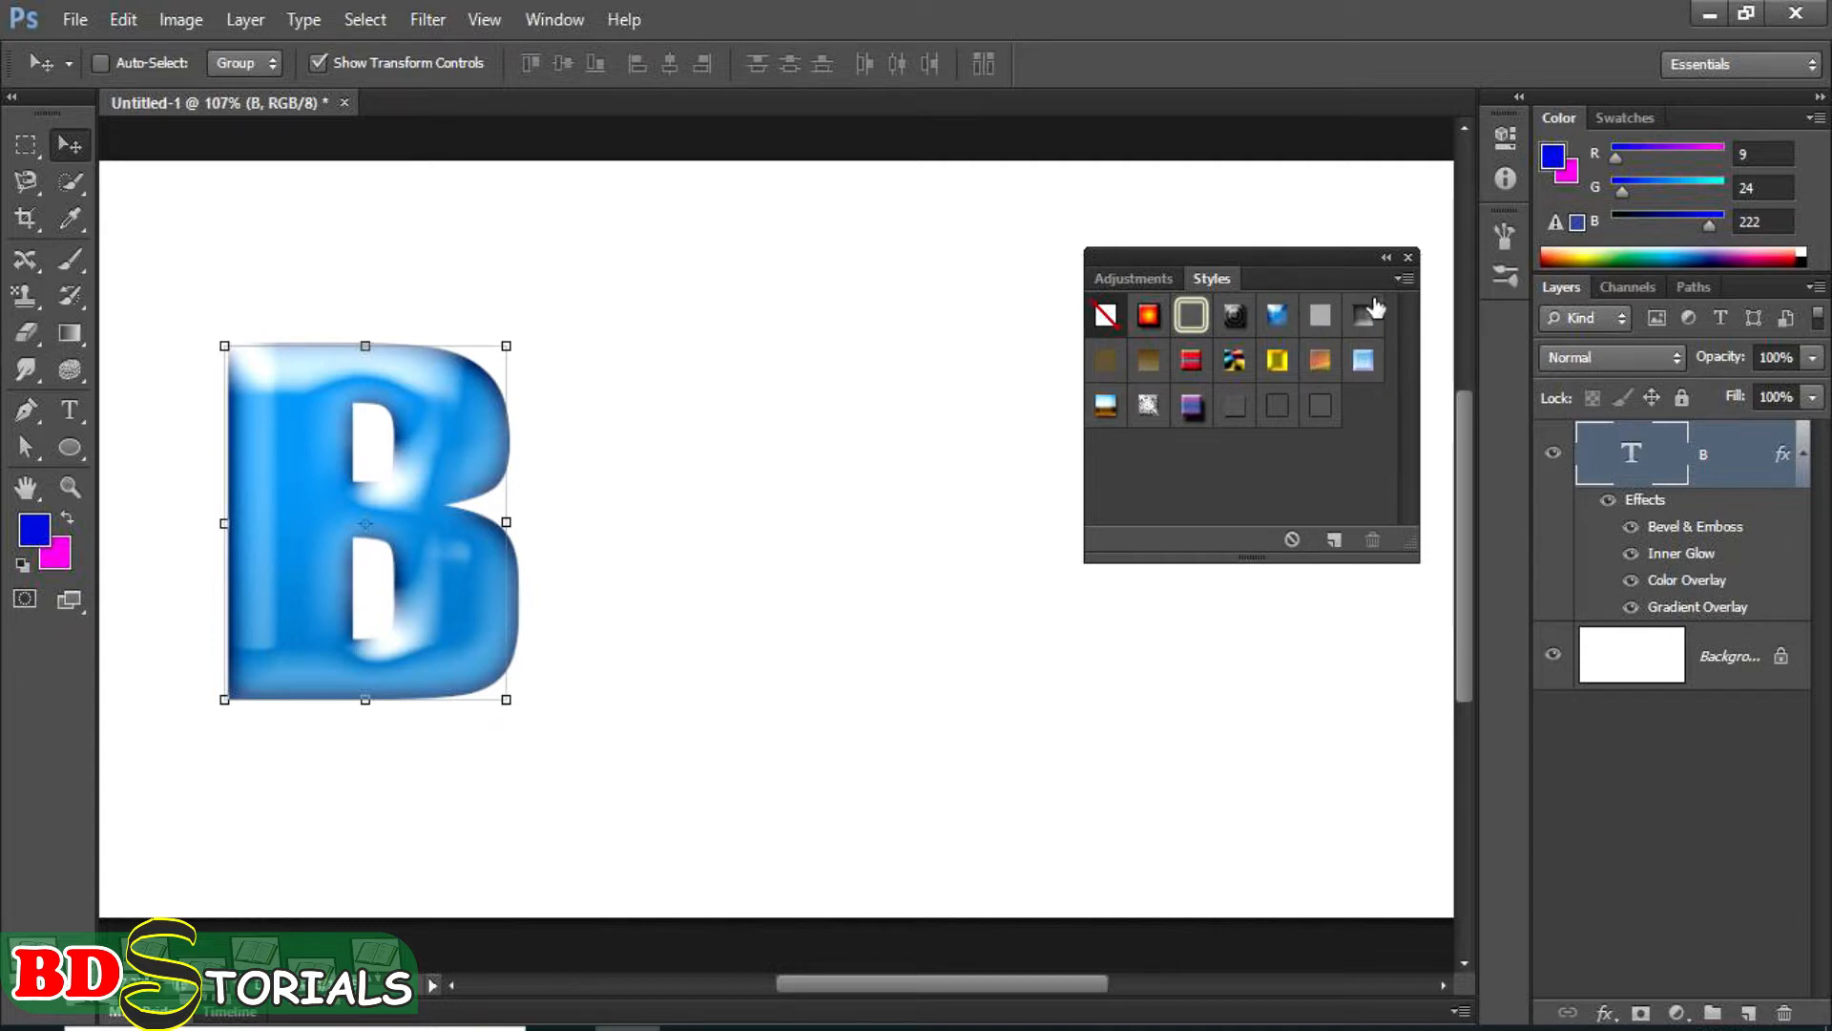
pyautogui.click(1363, 316)
pyautogui.click(1401, 278)
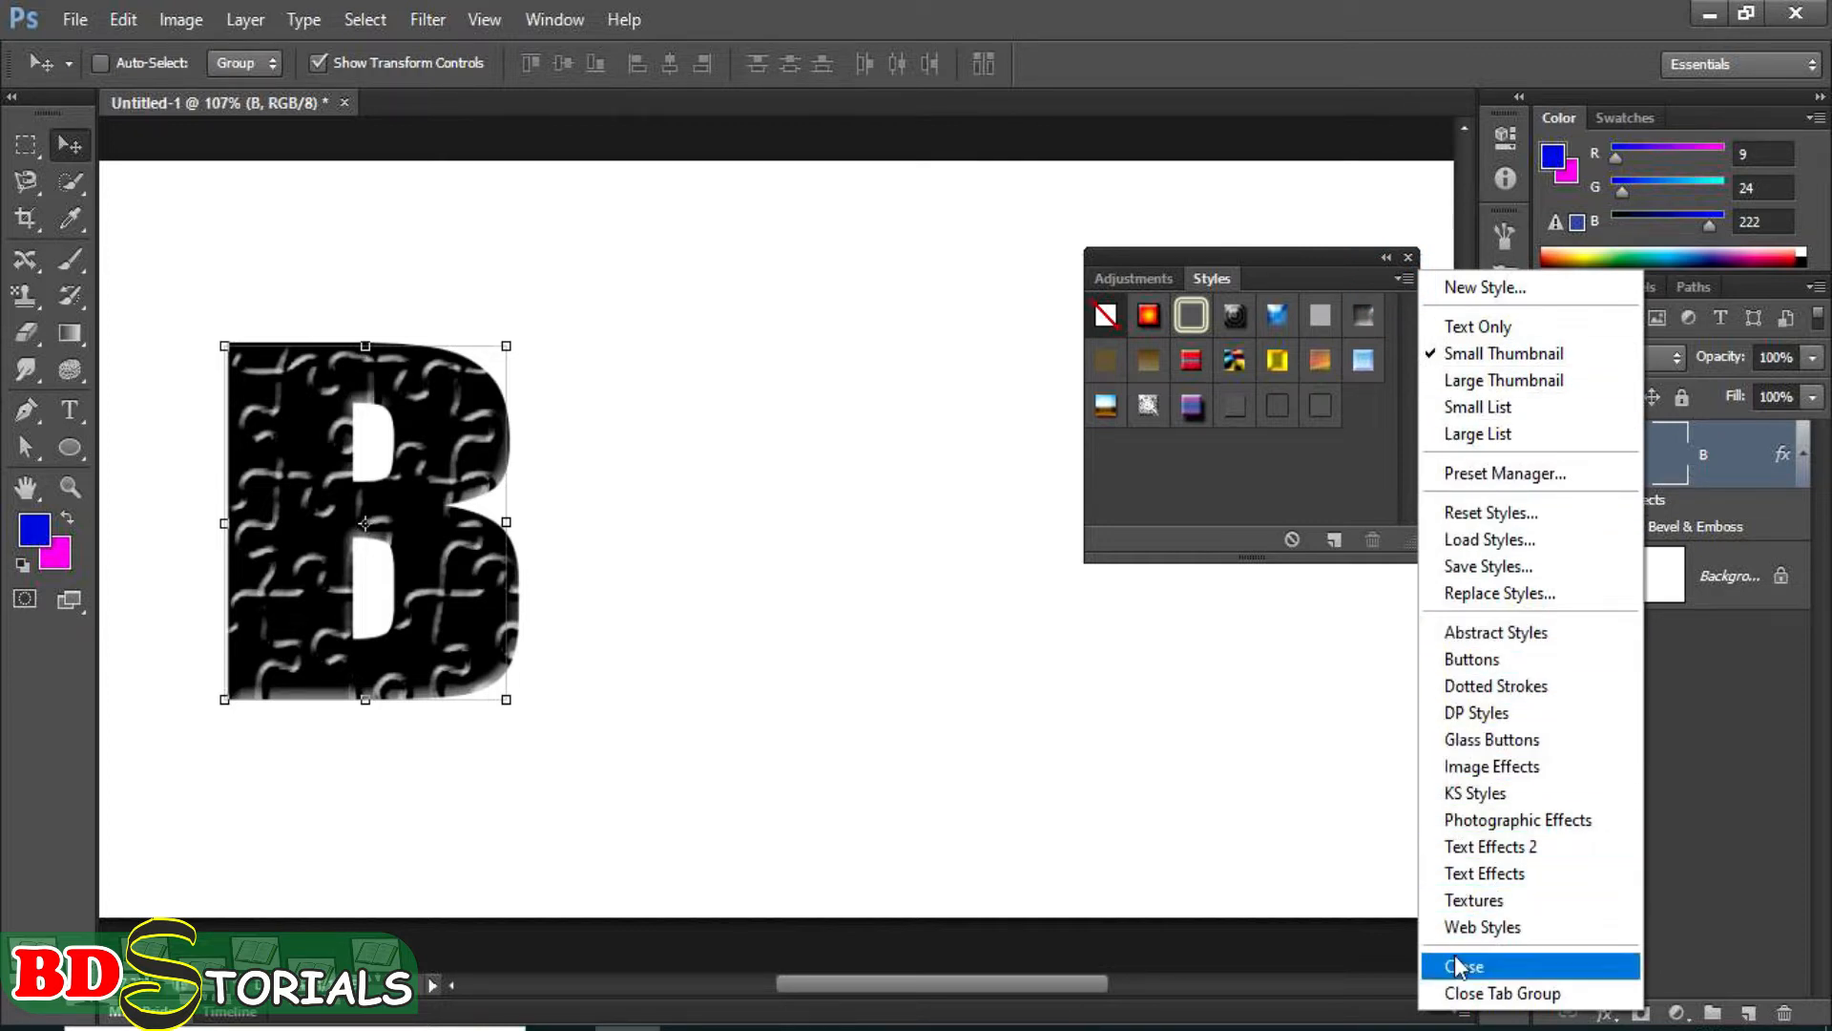
pyautogui.click(1197, 408)
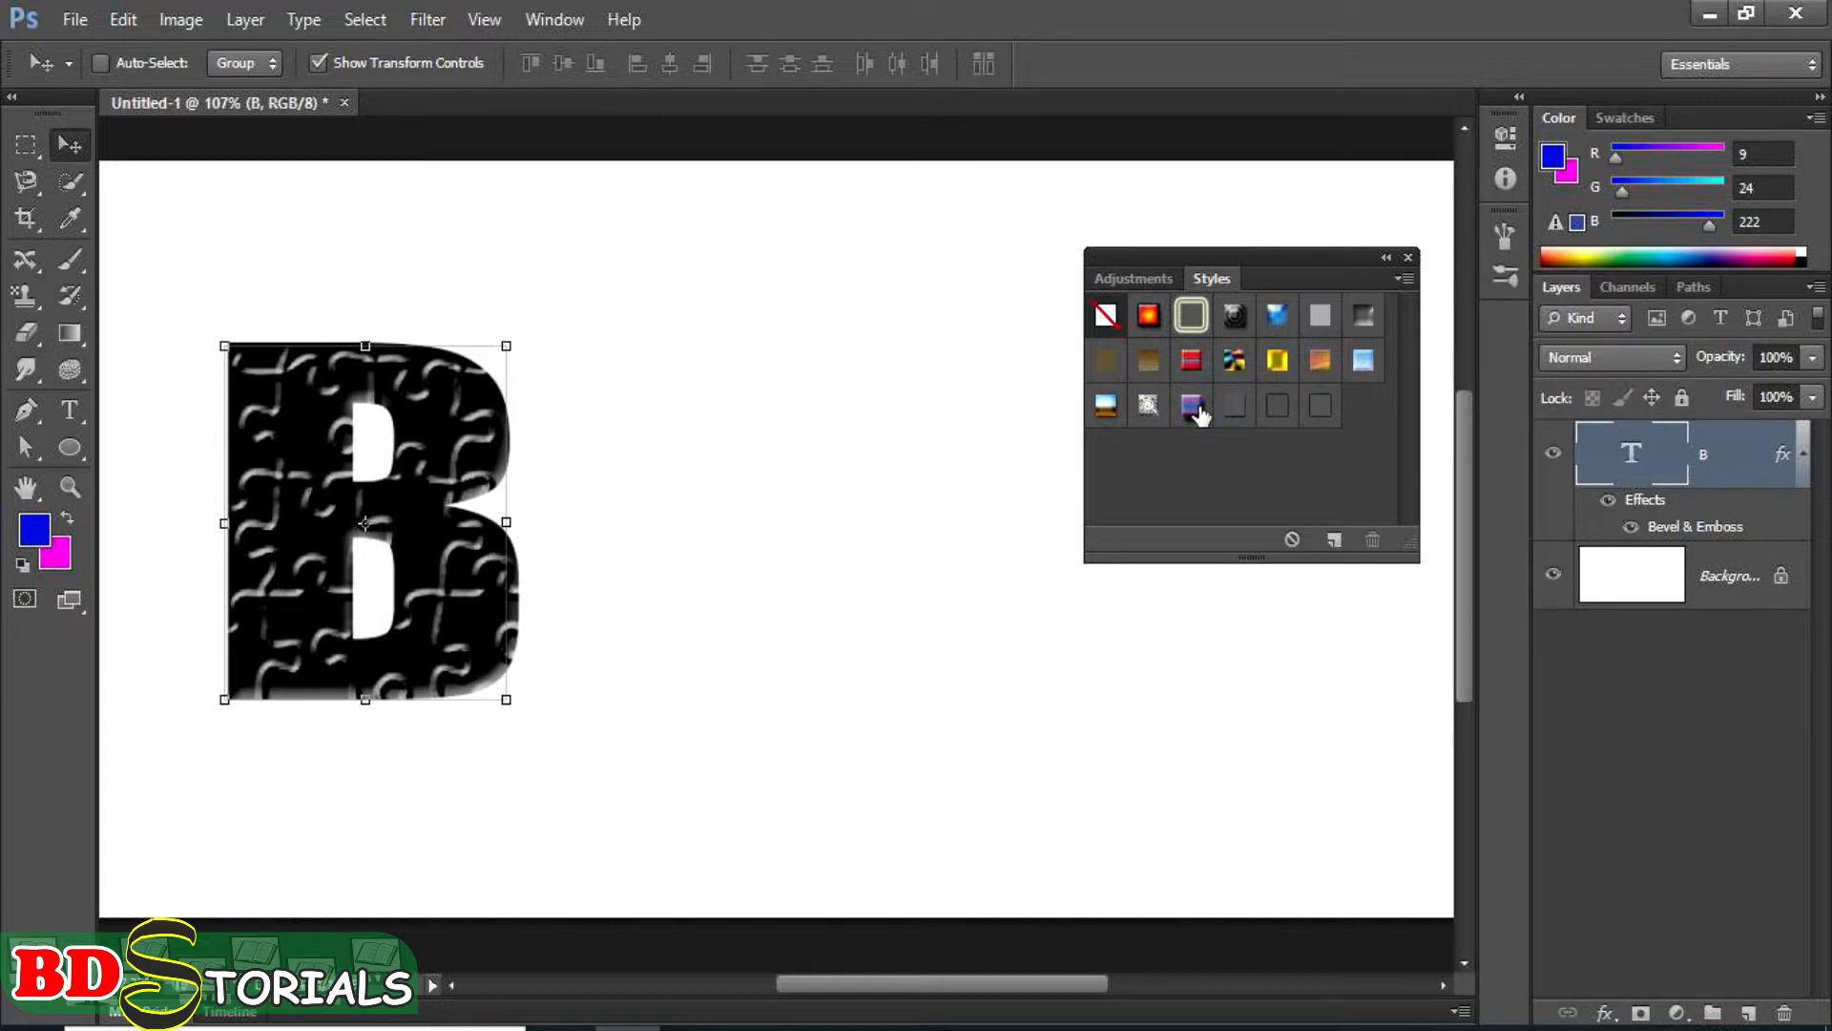
pyautogui.click(1193, 405)
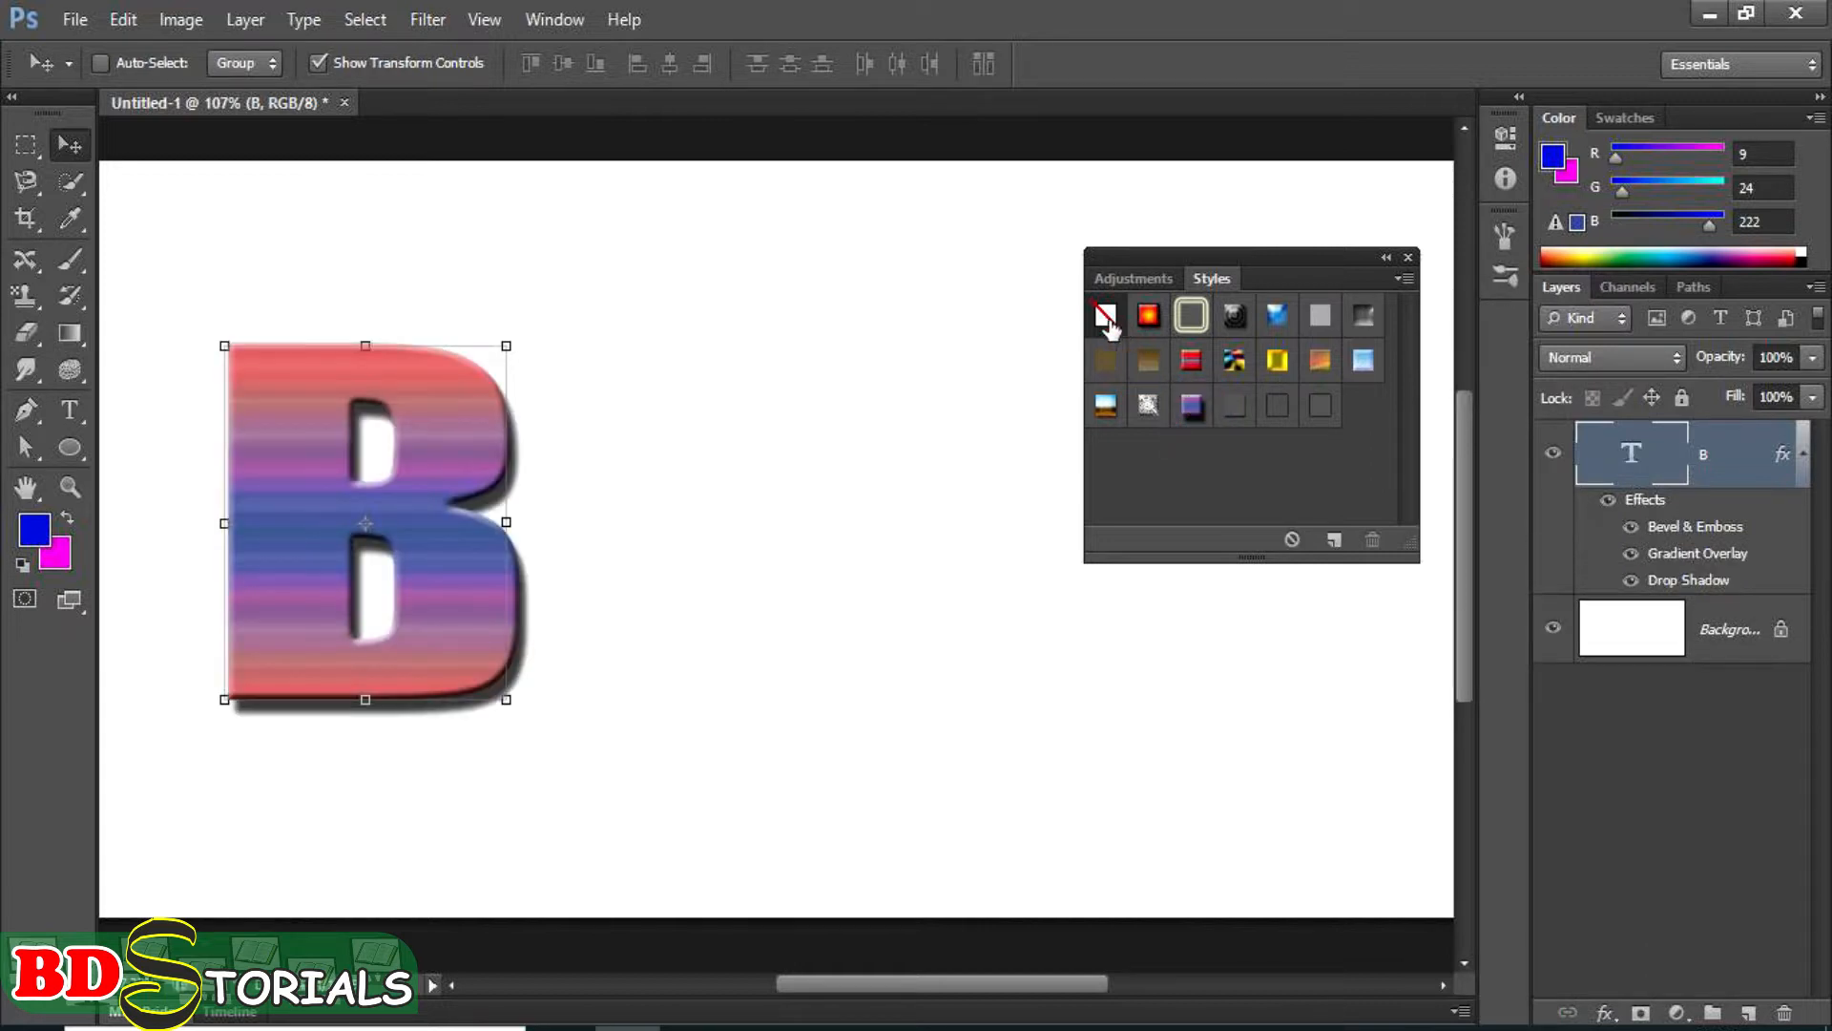
# Clear the preset style from the letter B and close the styles collection.
pyautogui.click(1104, 316)
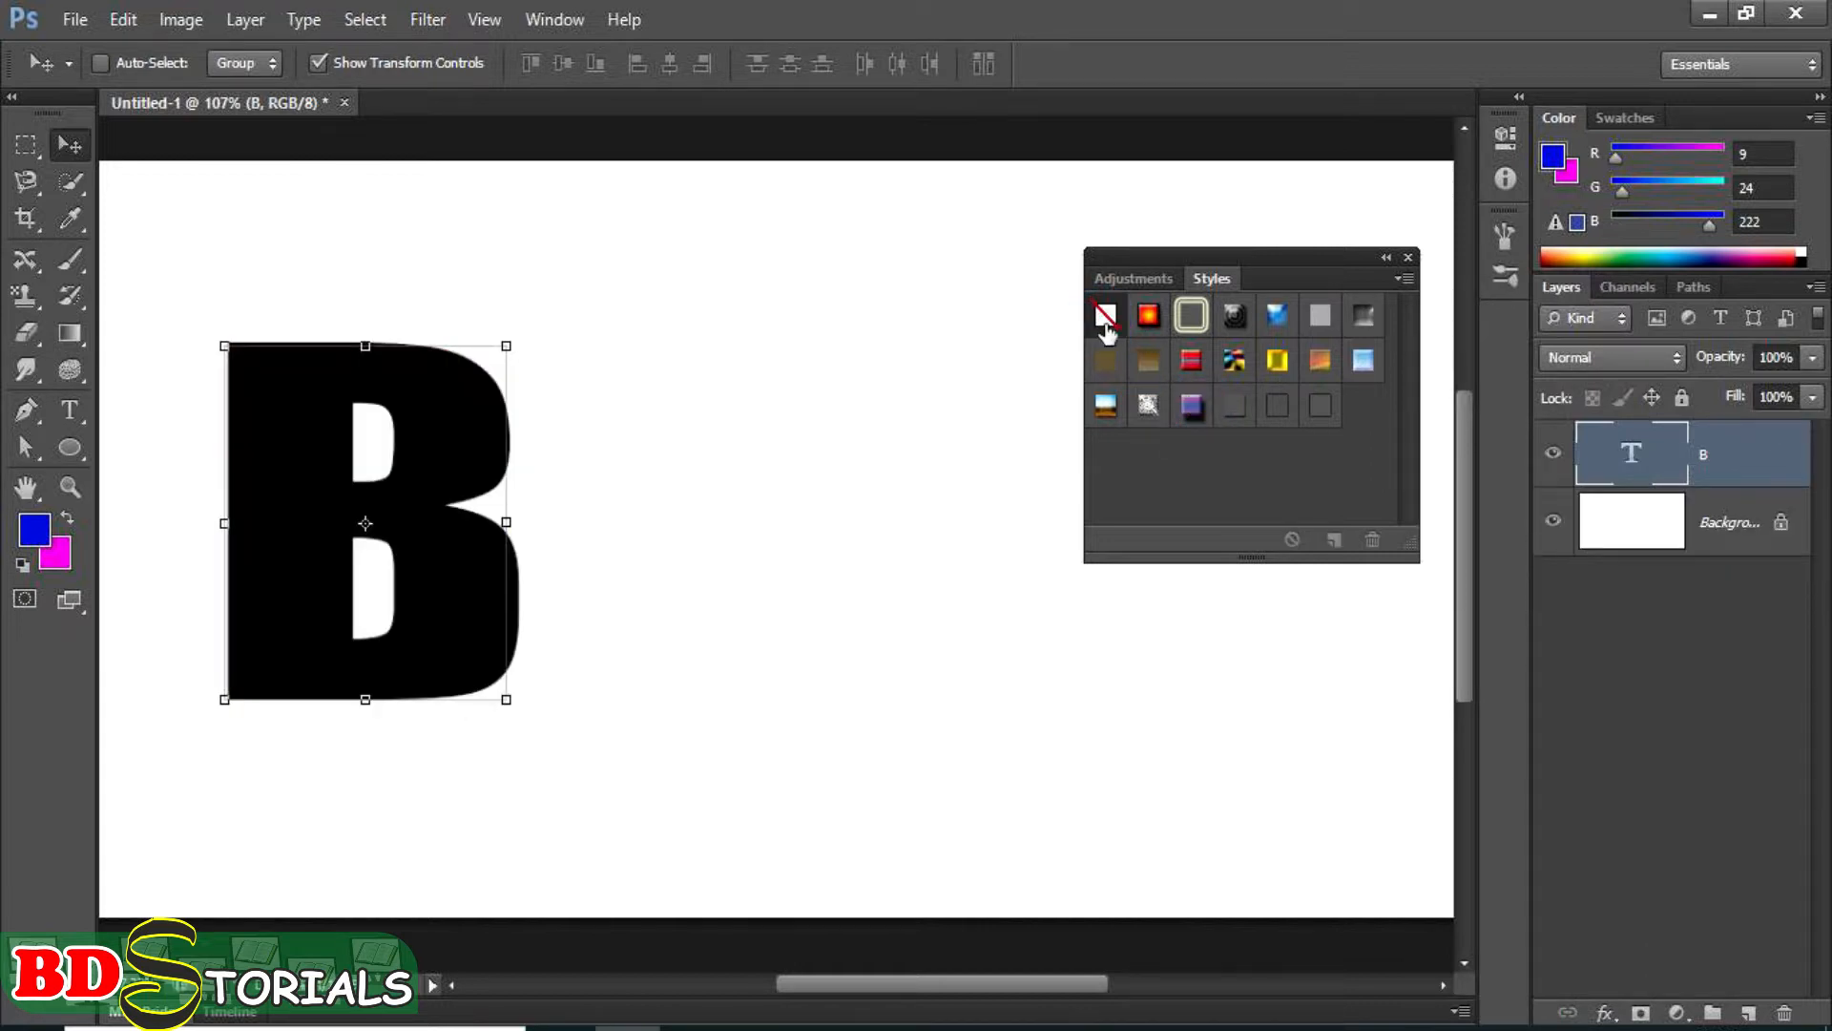
pyautogui.moveTo(1315, 258); pyautogui.dragTo(1224, 244)
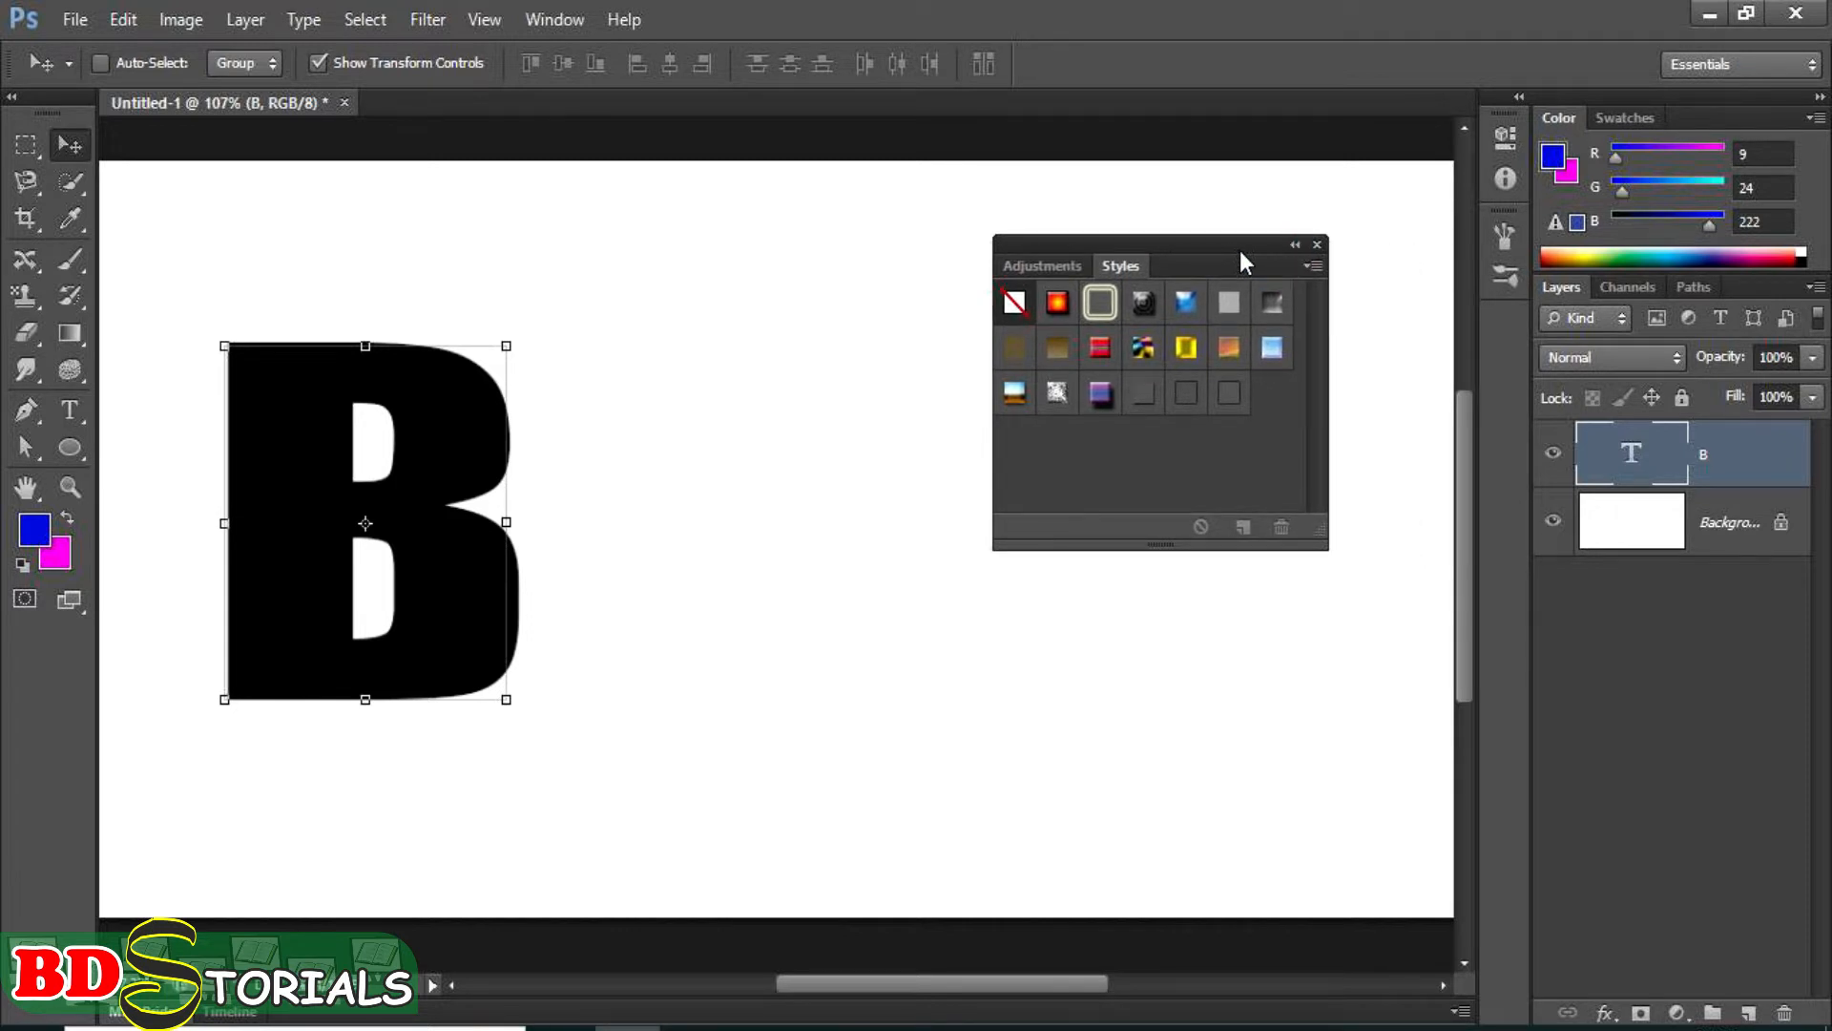
pyautogui.click(1316, 246)
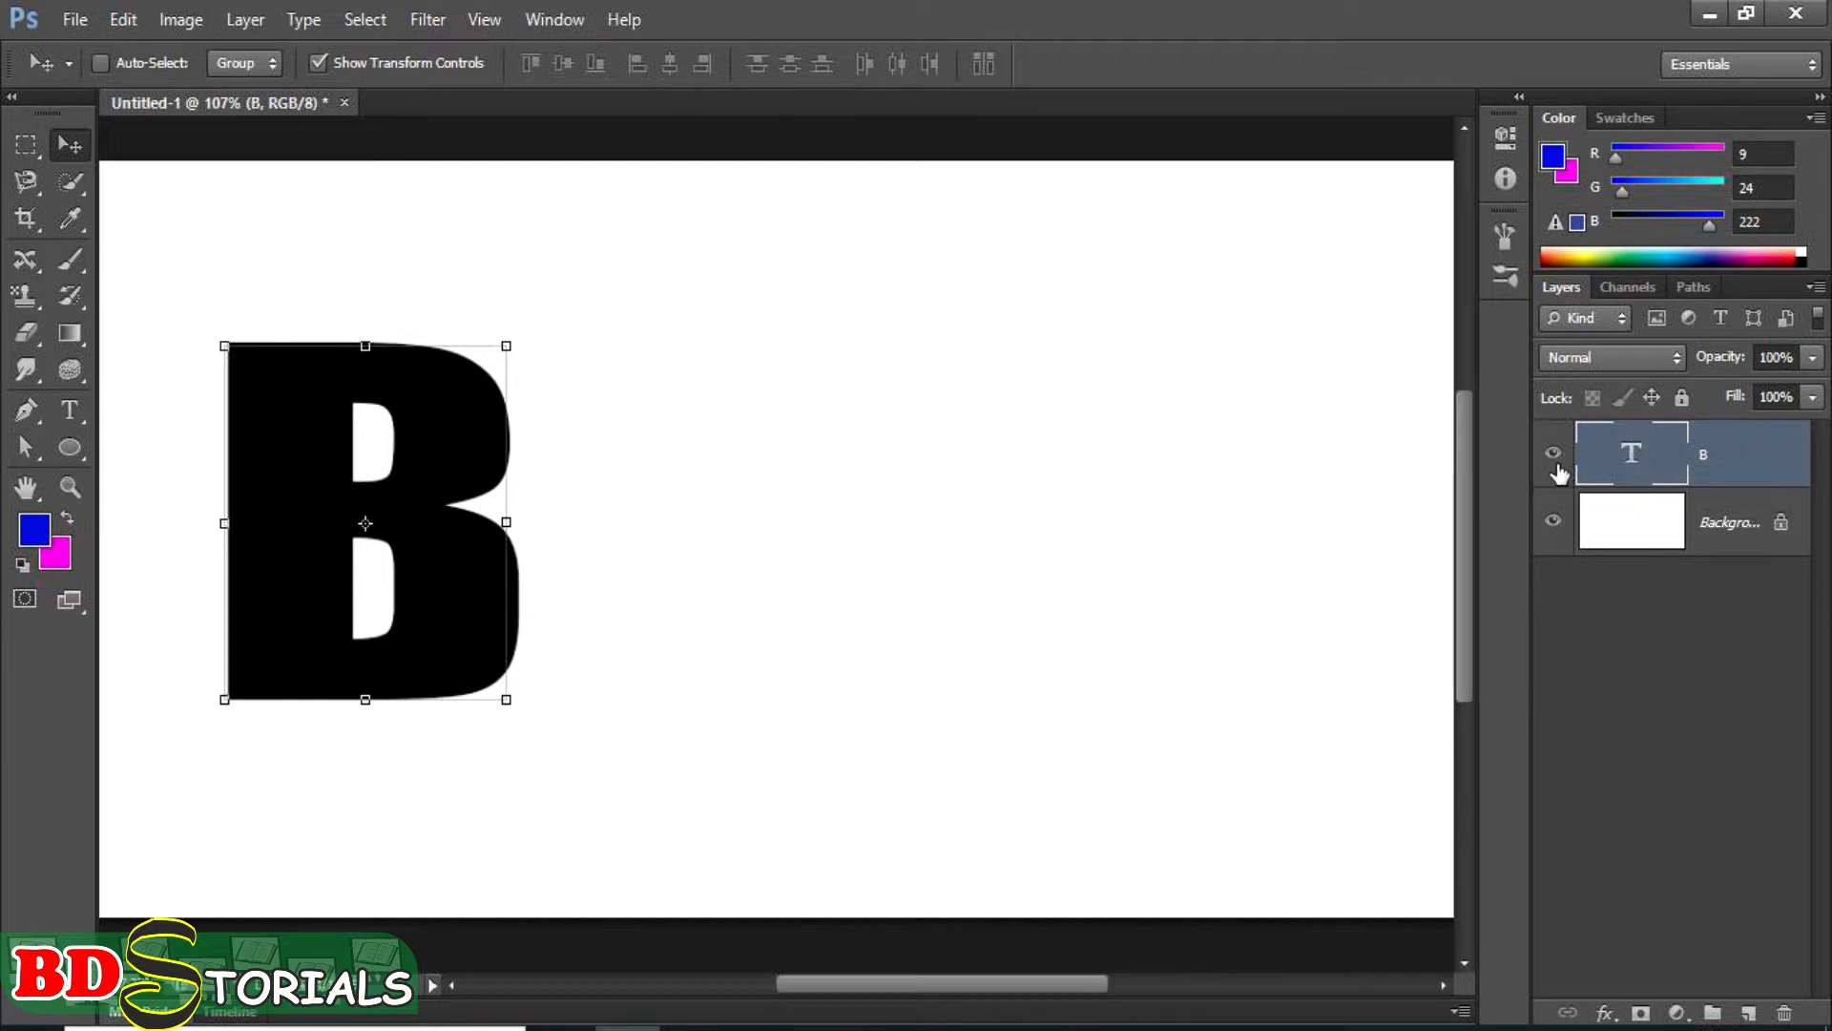
pyautogui.doubleClick(1634, 462)
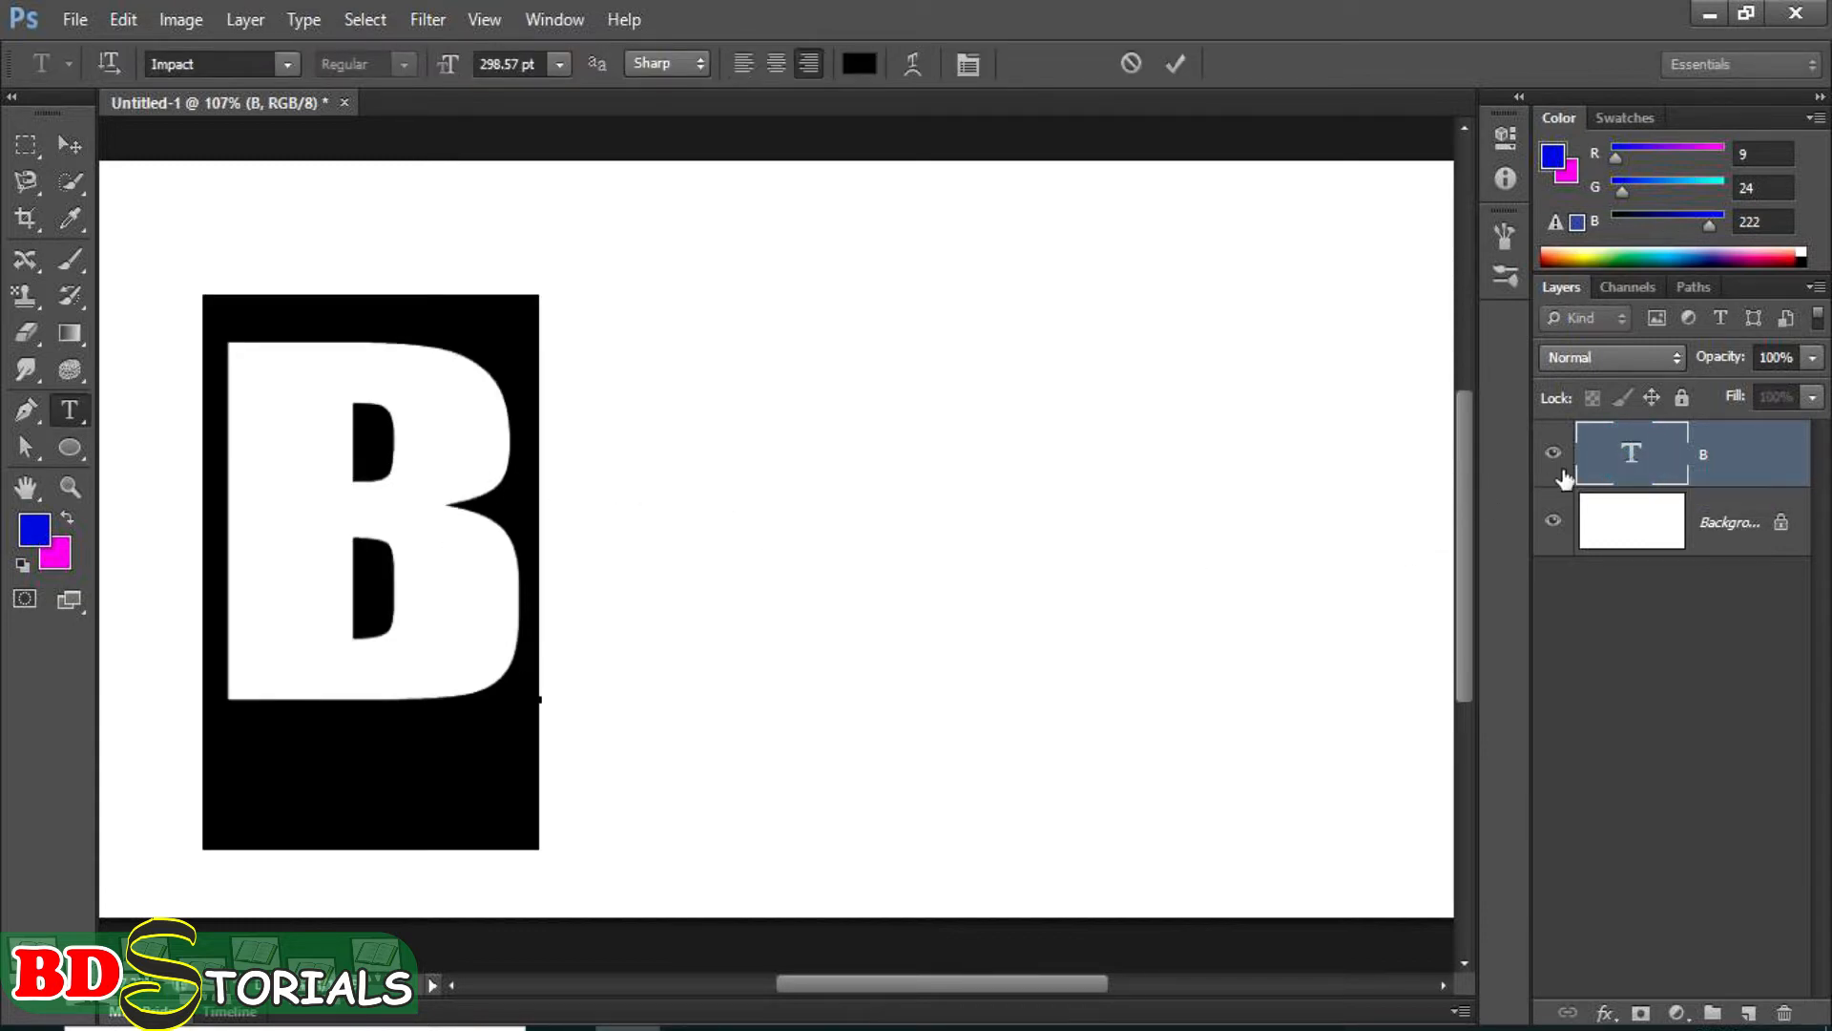
pyautogui.click(1565, 634)
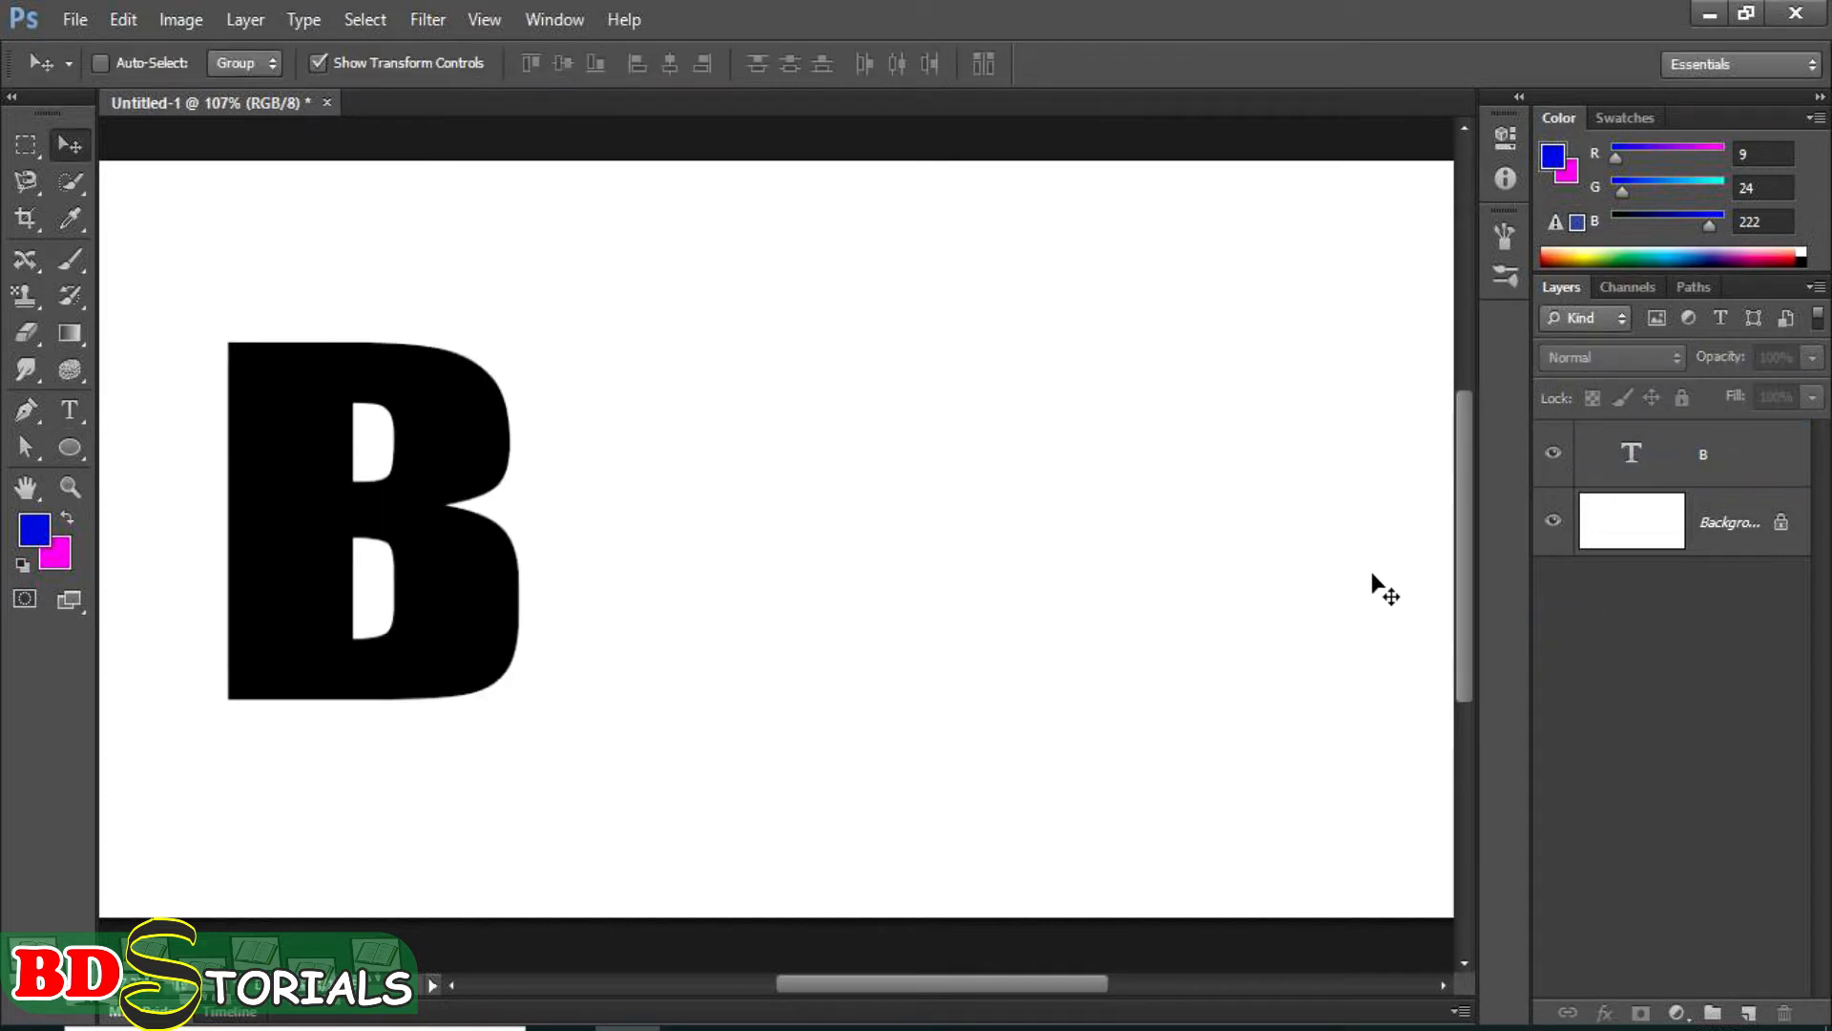
pyautogui.doubleClick(1703, 460)
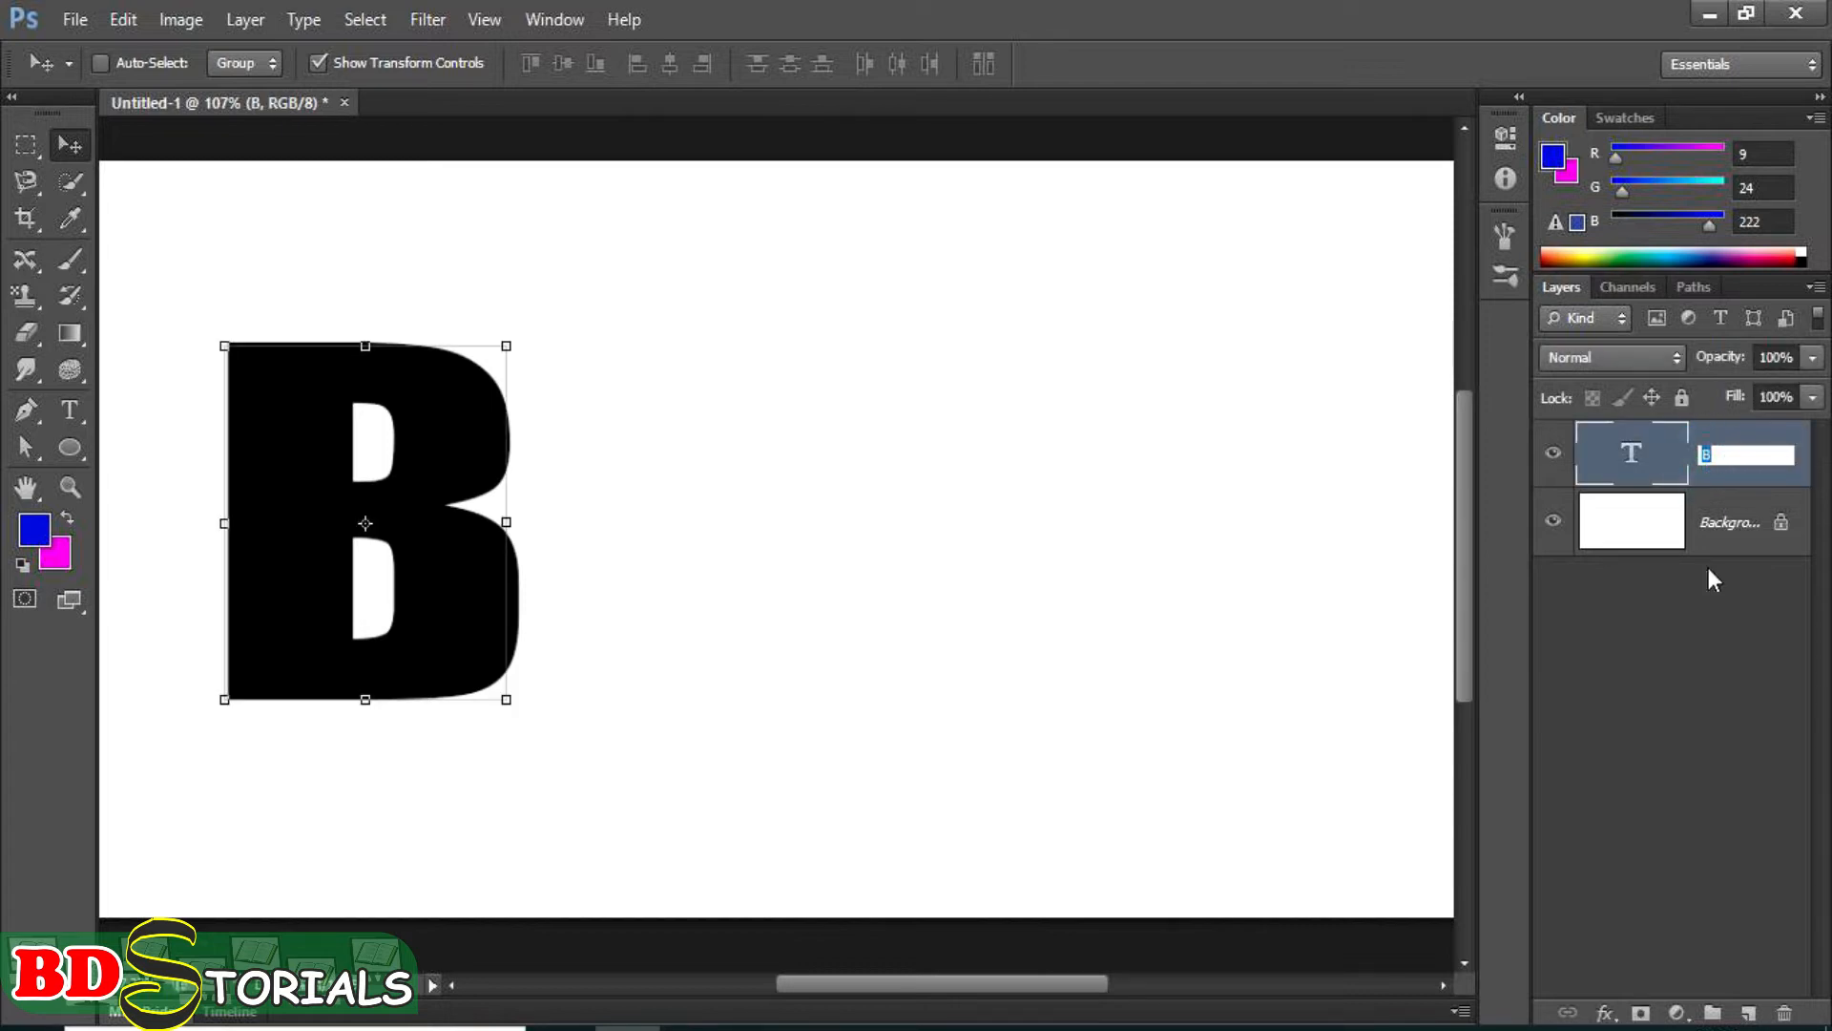
pyautogui.click(1647, 689)
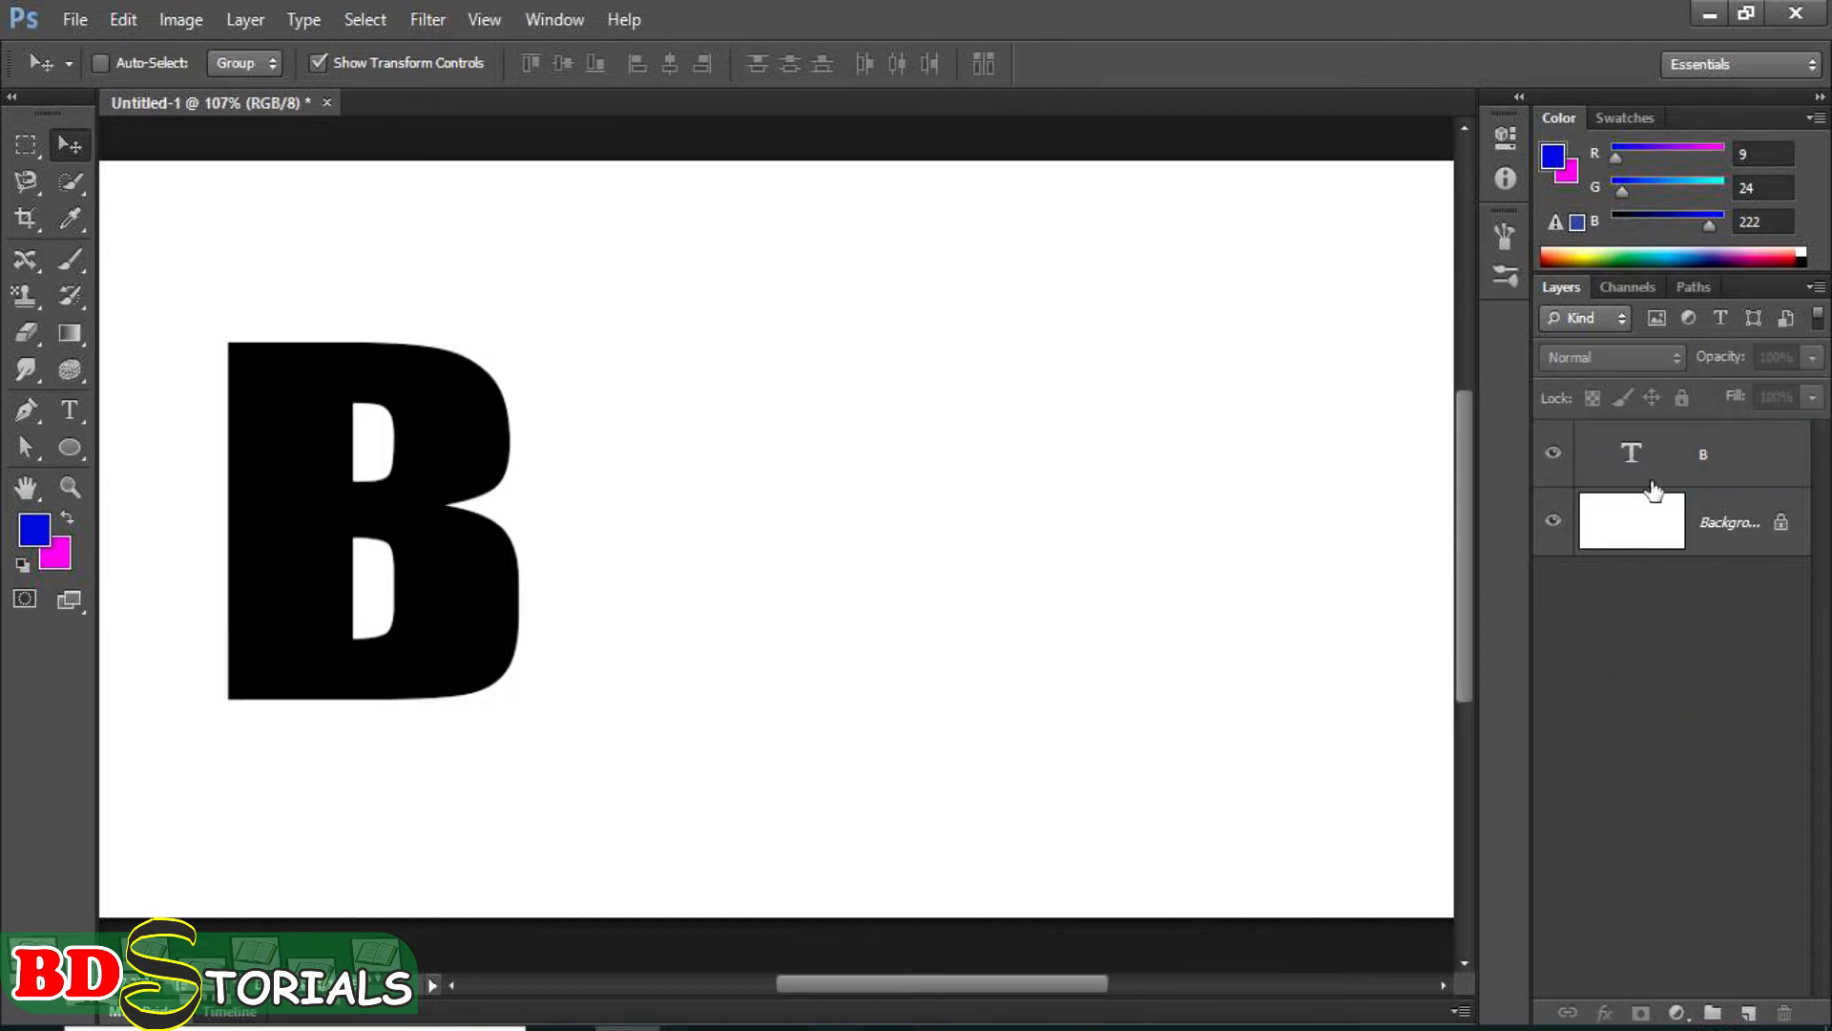
# Open the layer style settings of the letter B and review the preset styles and the default blending options.
pyautogui.click(1772, 465)
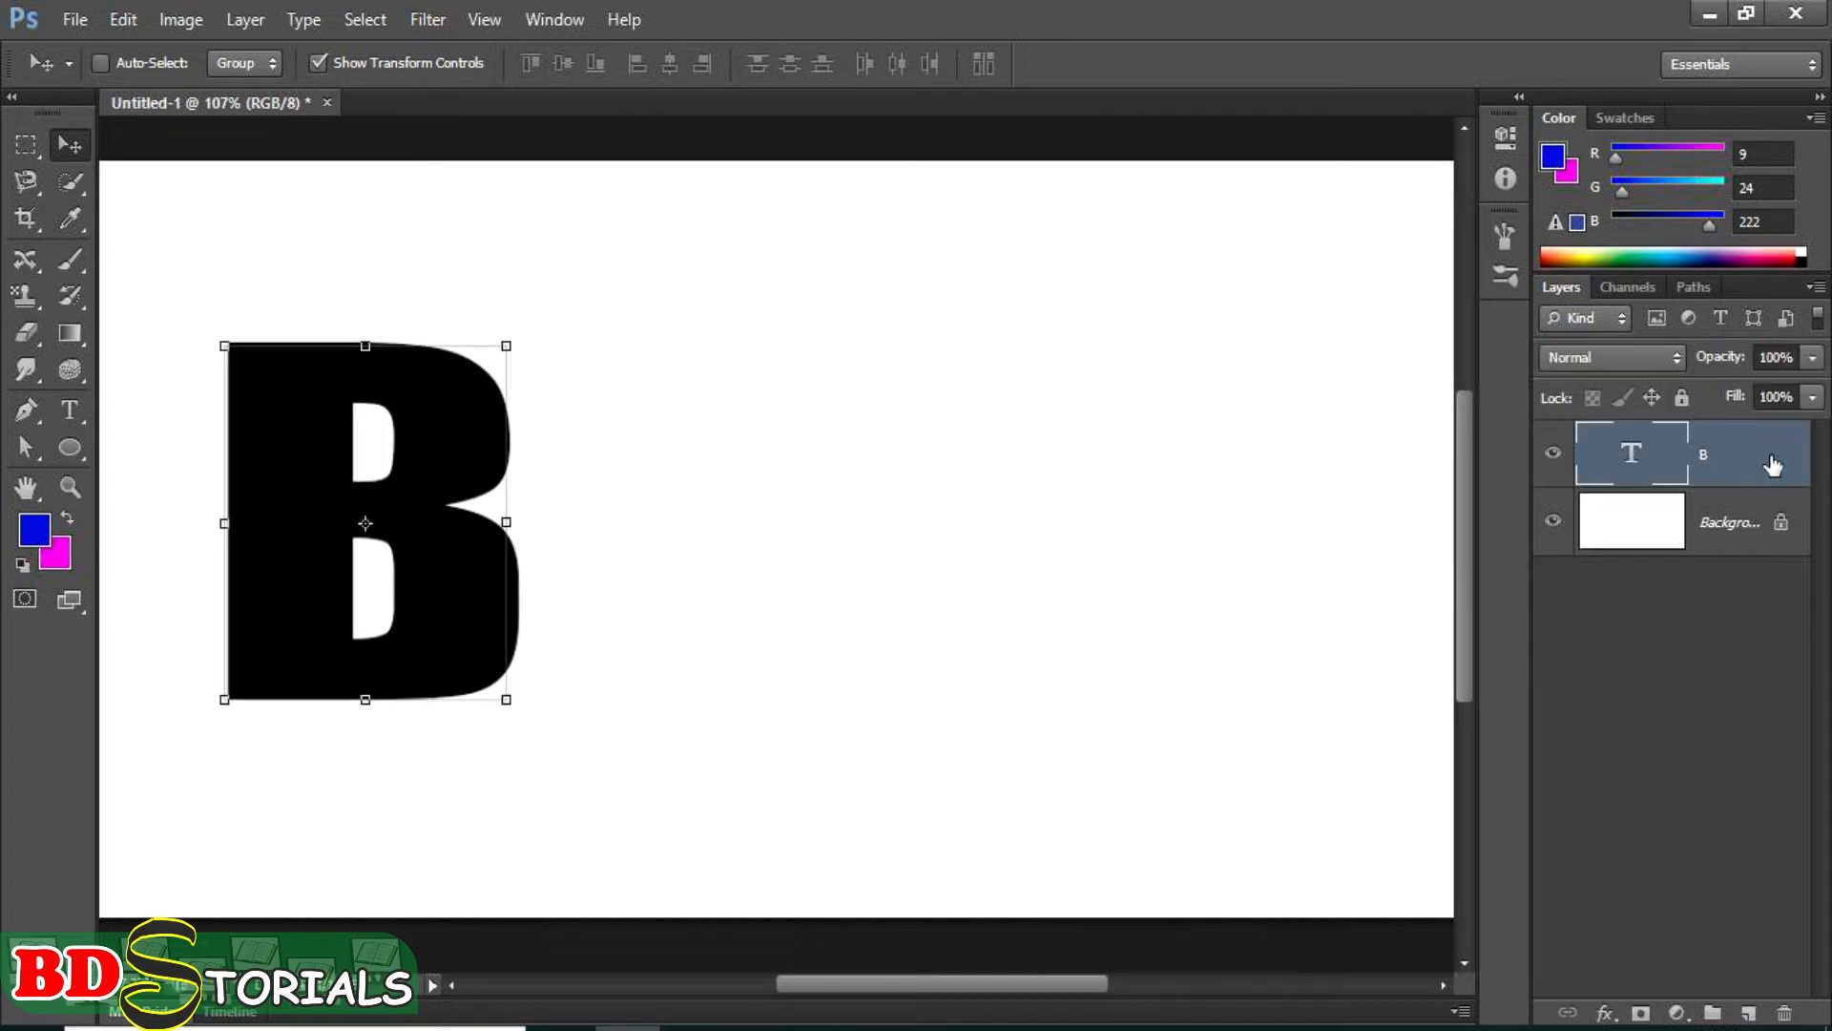
pyautogui.doubleClick(1772, 465)
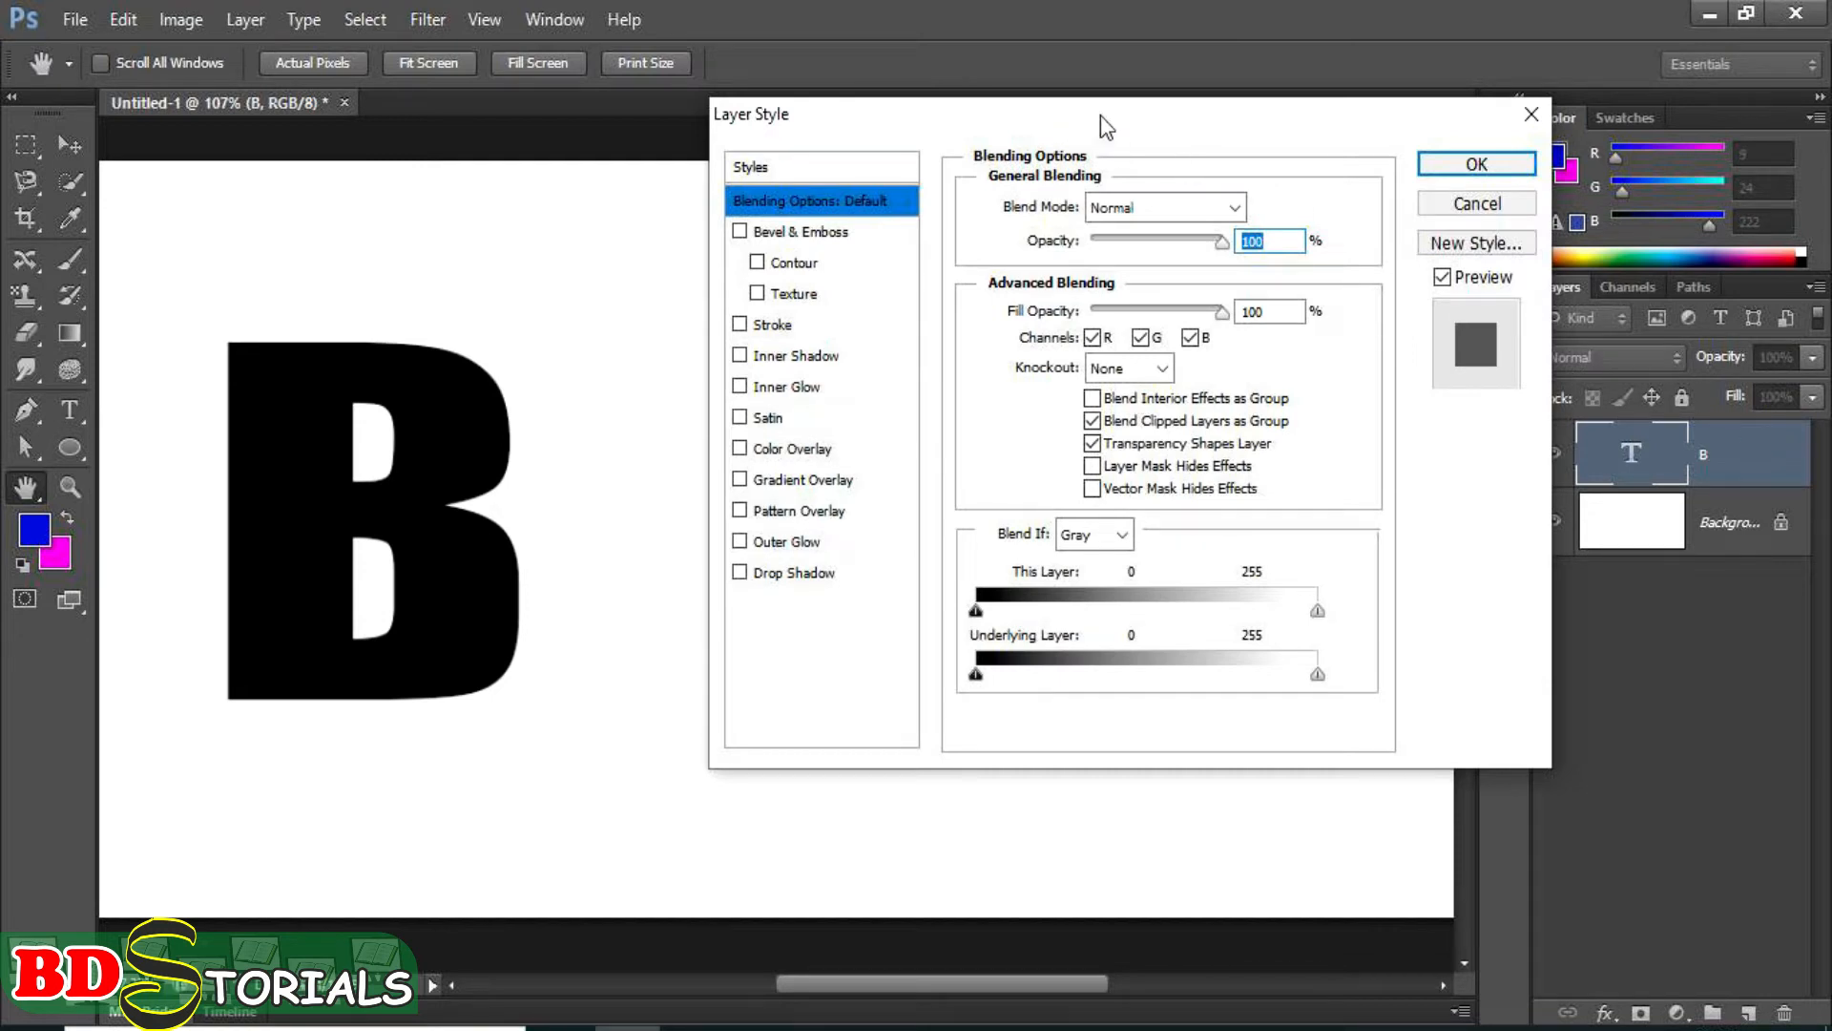
pyautogui.moveTo(1099, 117); pyautogui.dragTo(1063, 204)
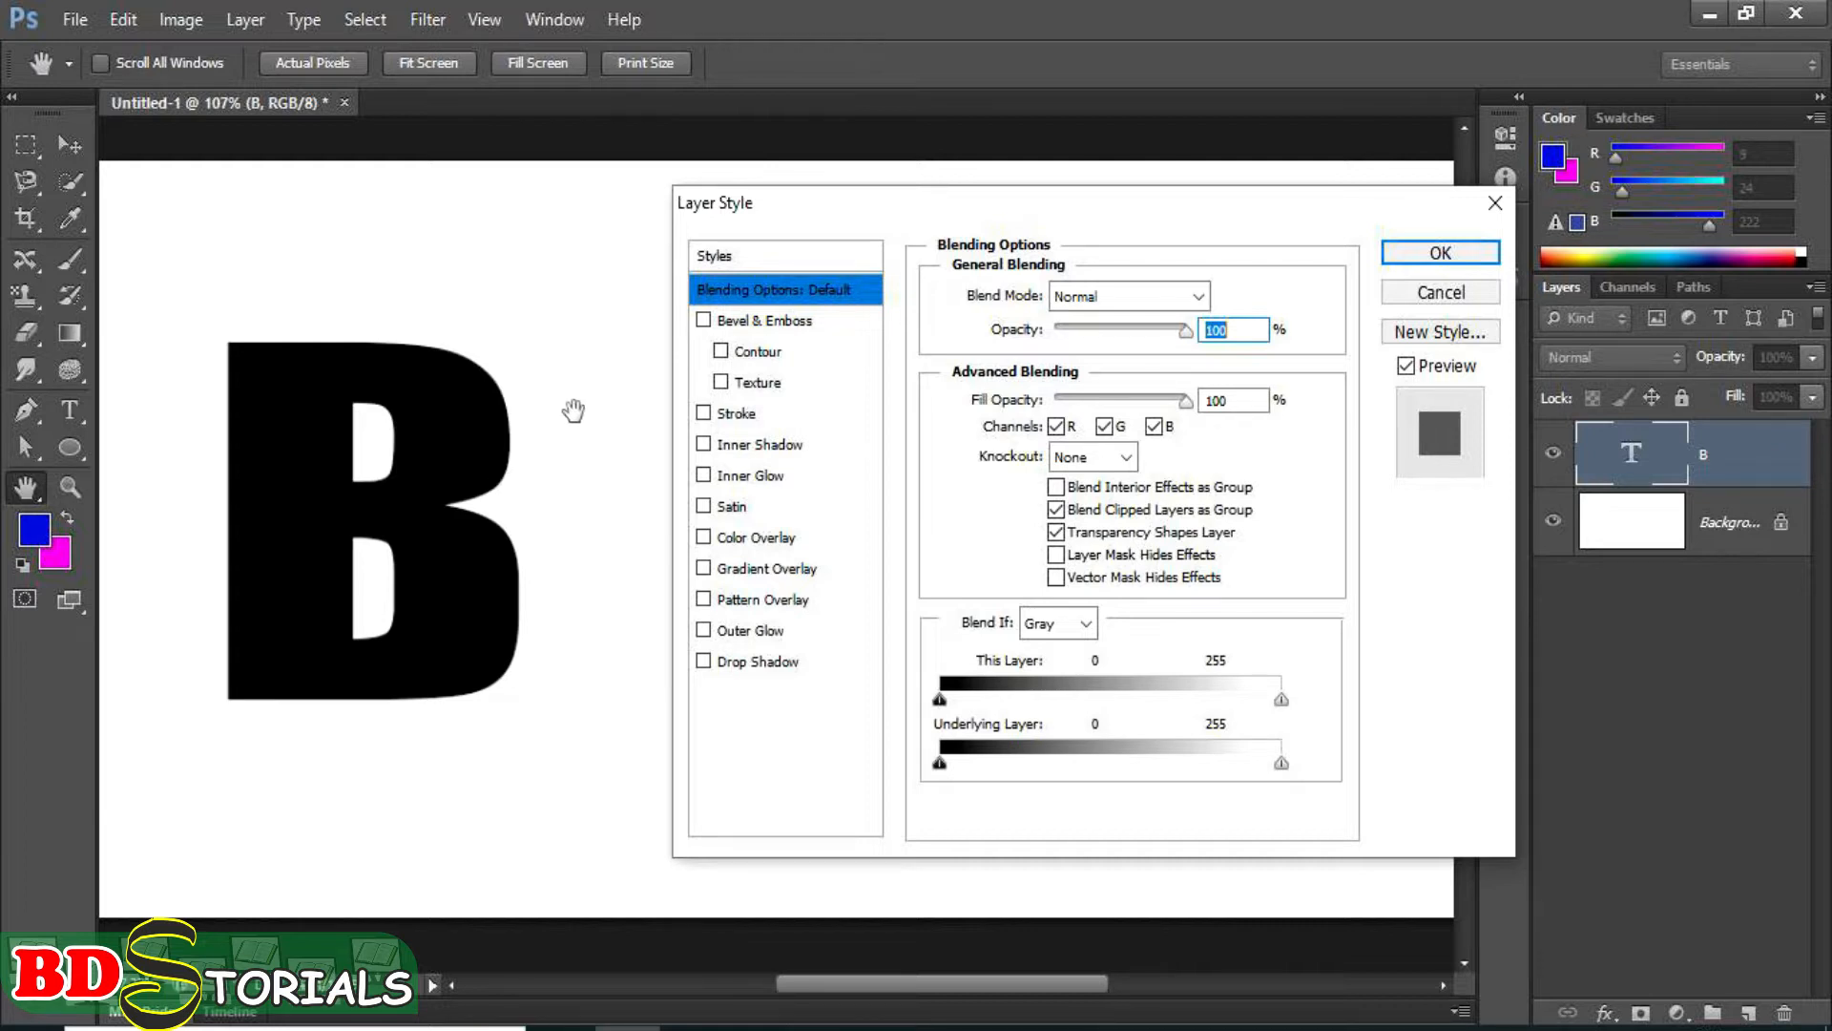
pyautogui.click(723, 256)
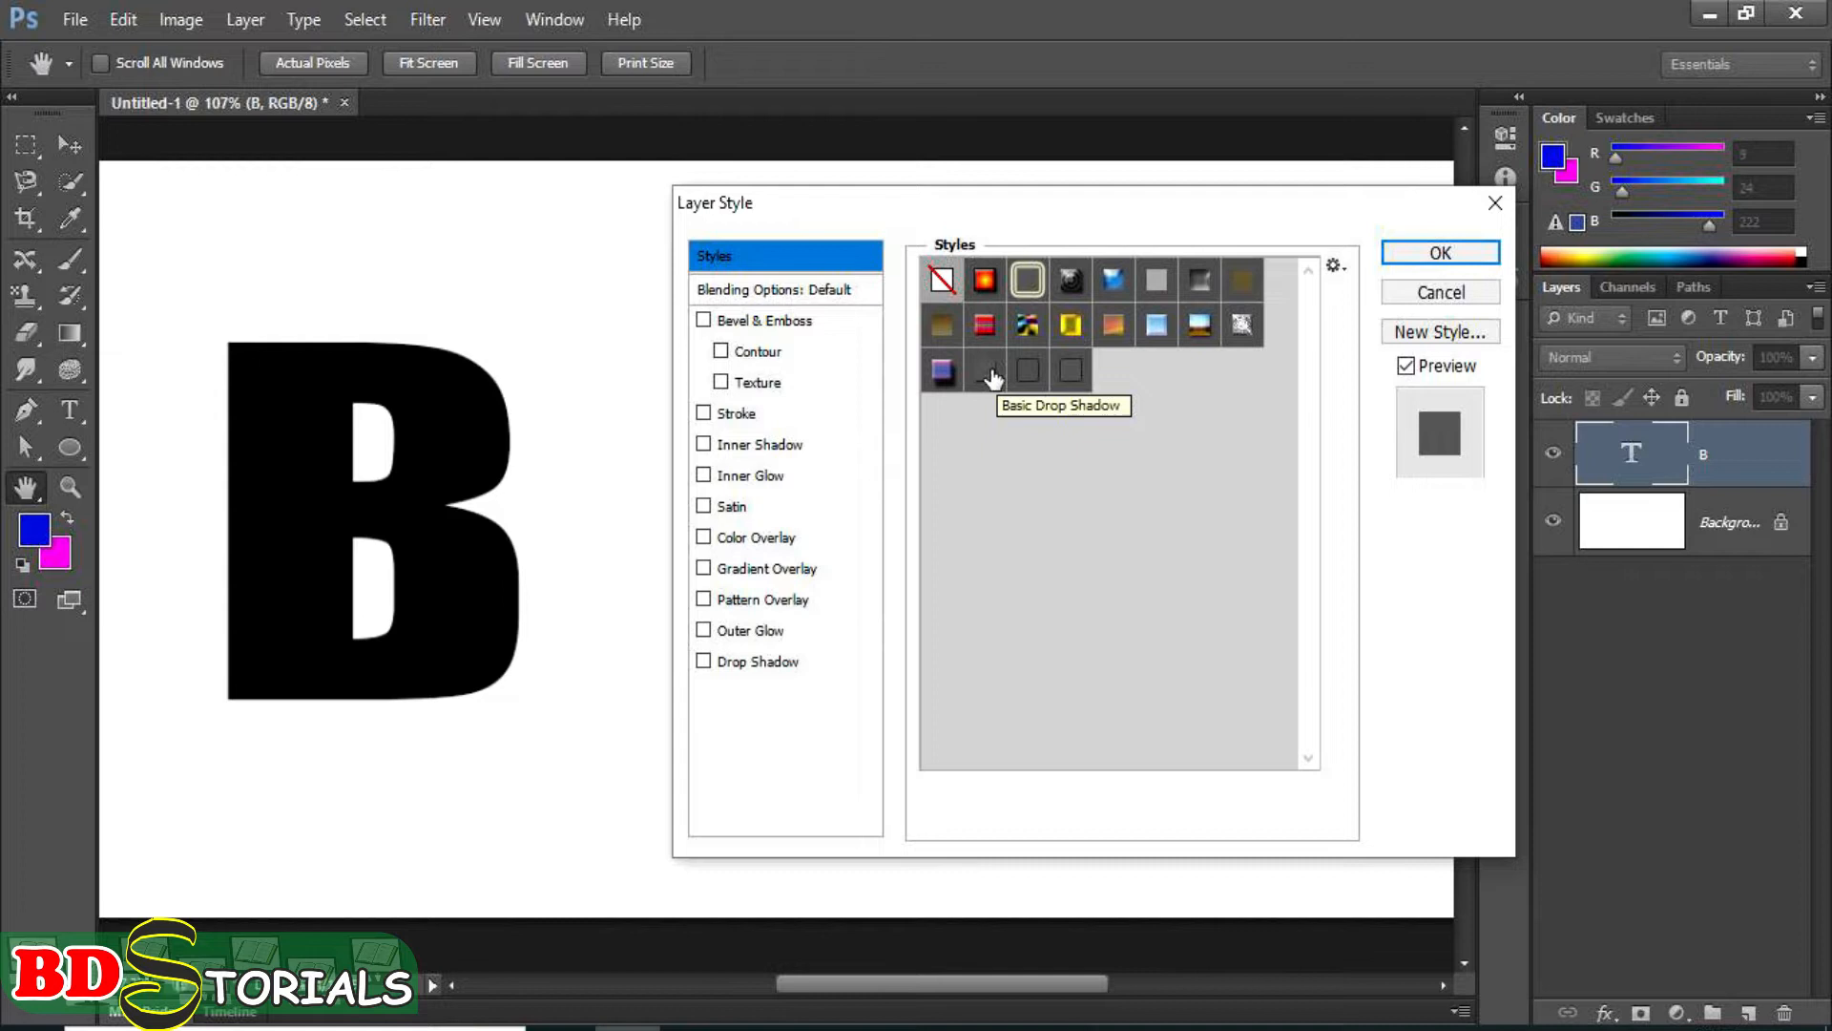
pyautogui.click(735, 288)
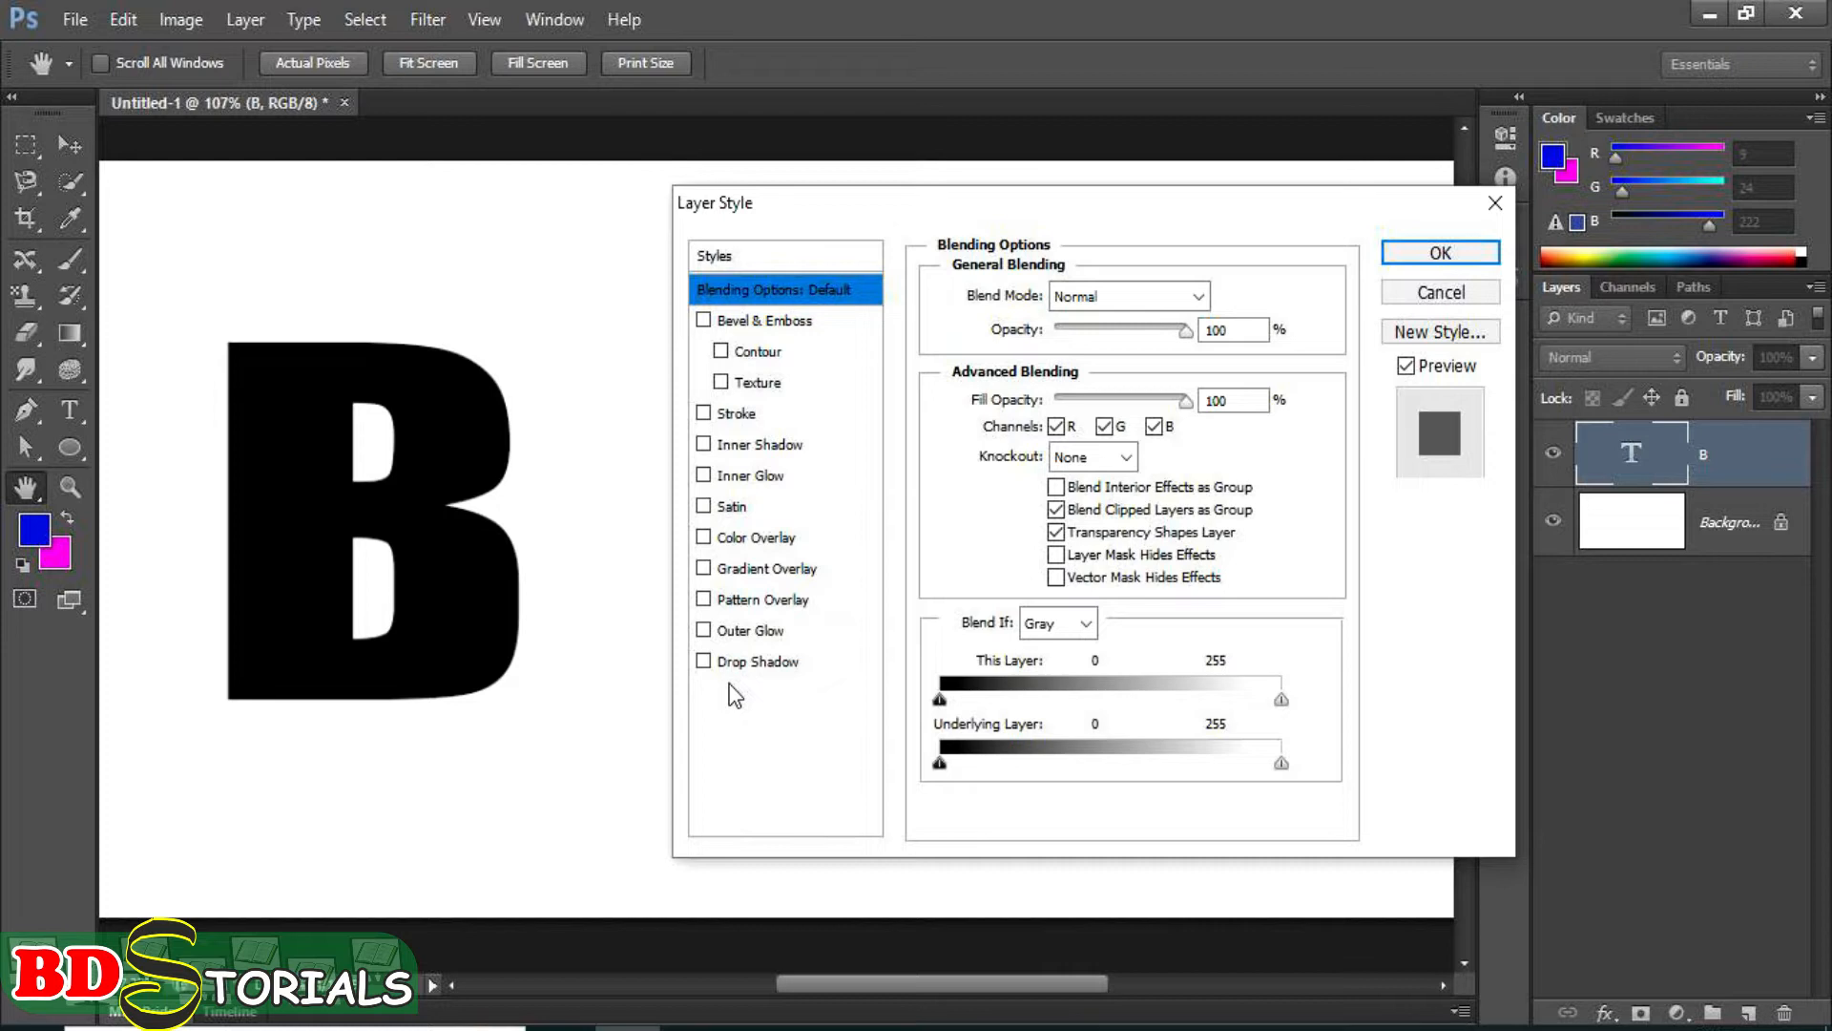
# Try a drop shadow on the letter B with global light enabled and the angle set to 90°.
pyautogui.click(704, 662)
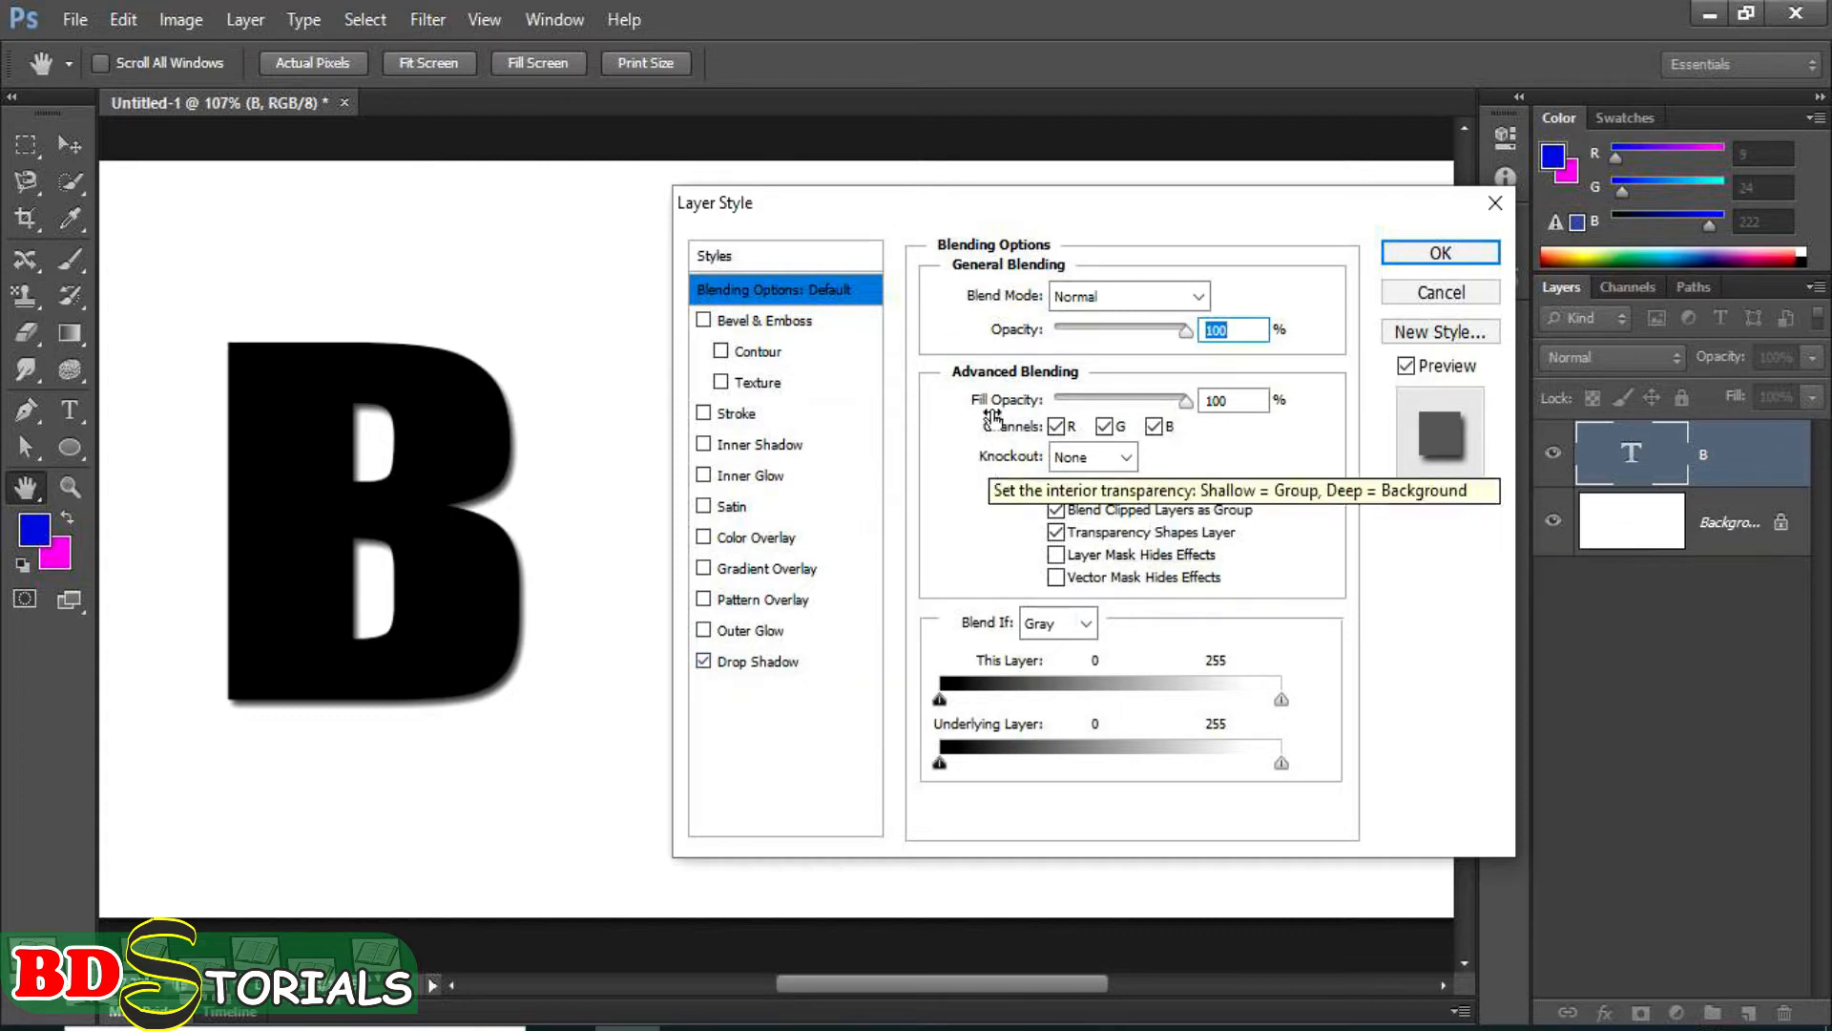
pyautogui.click(706, 664)
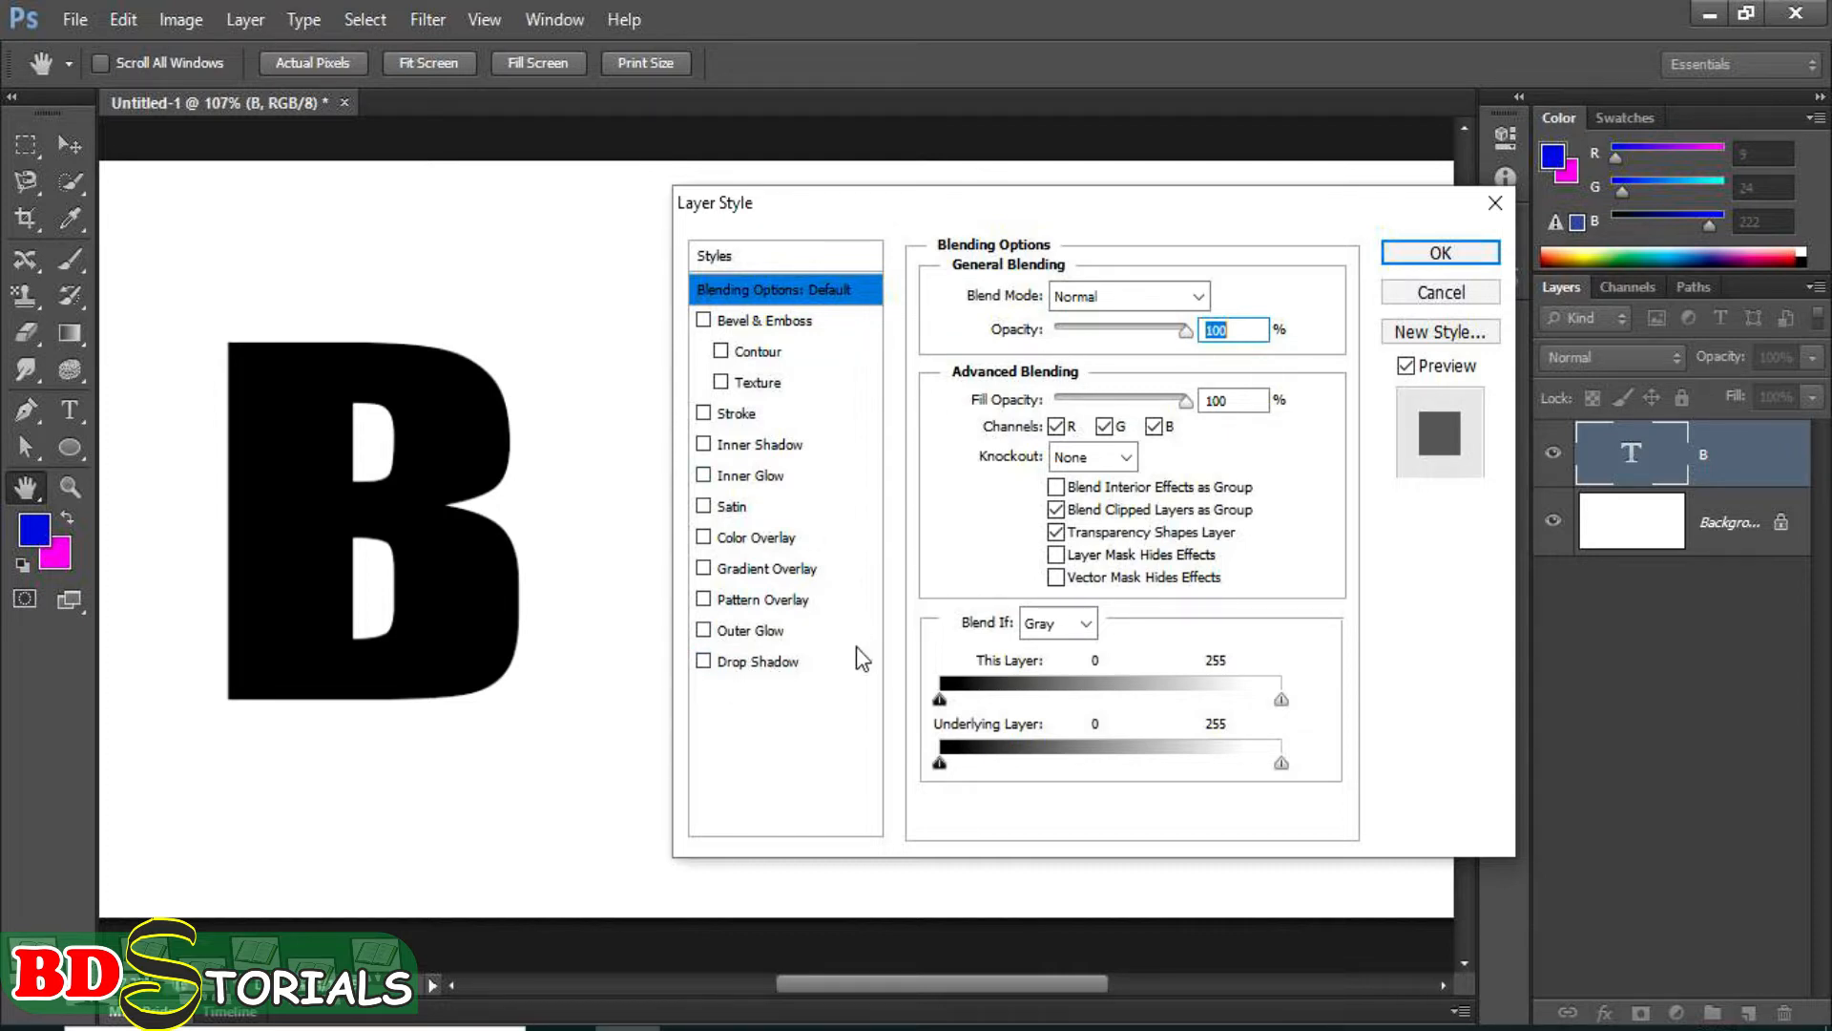
pyautogui.click(766, 662)
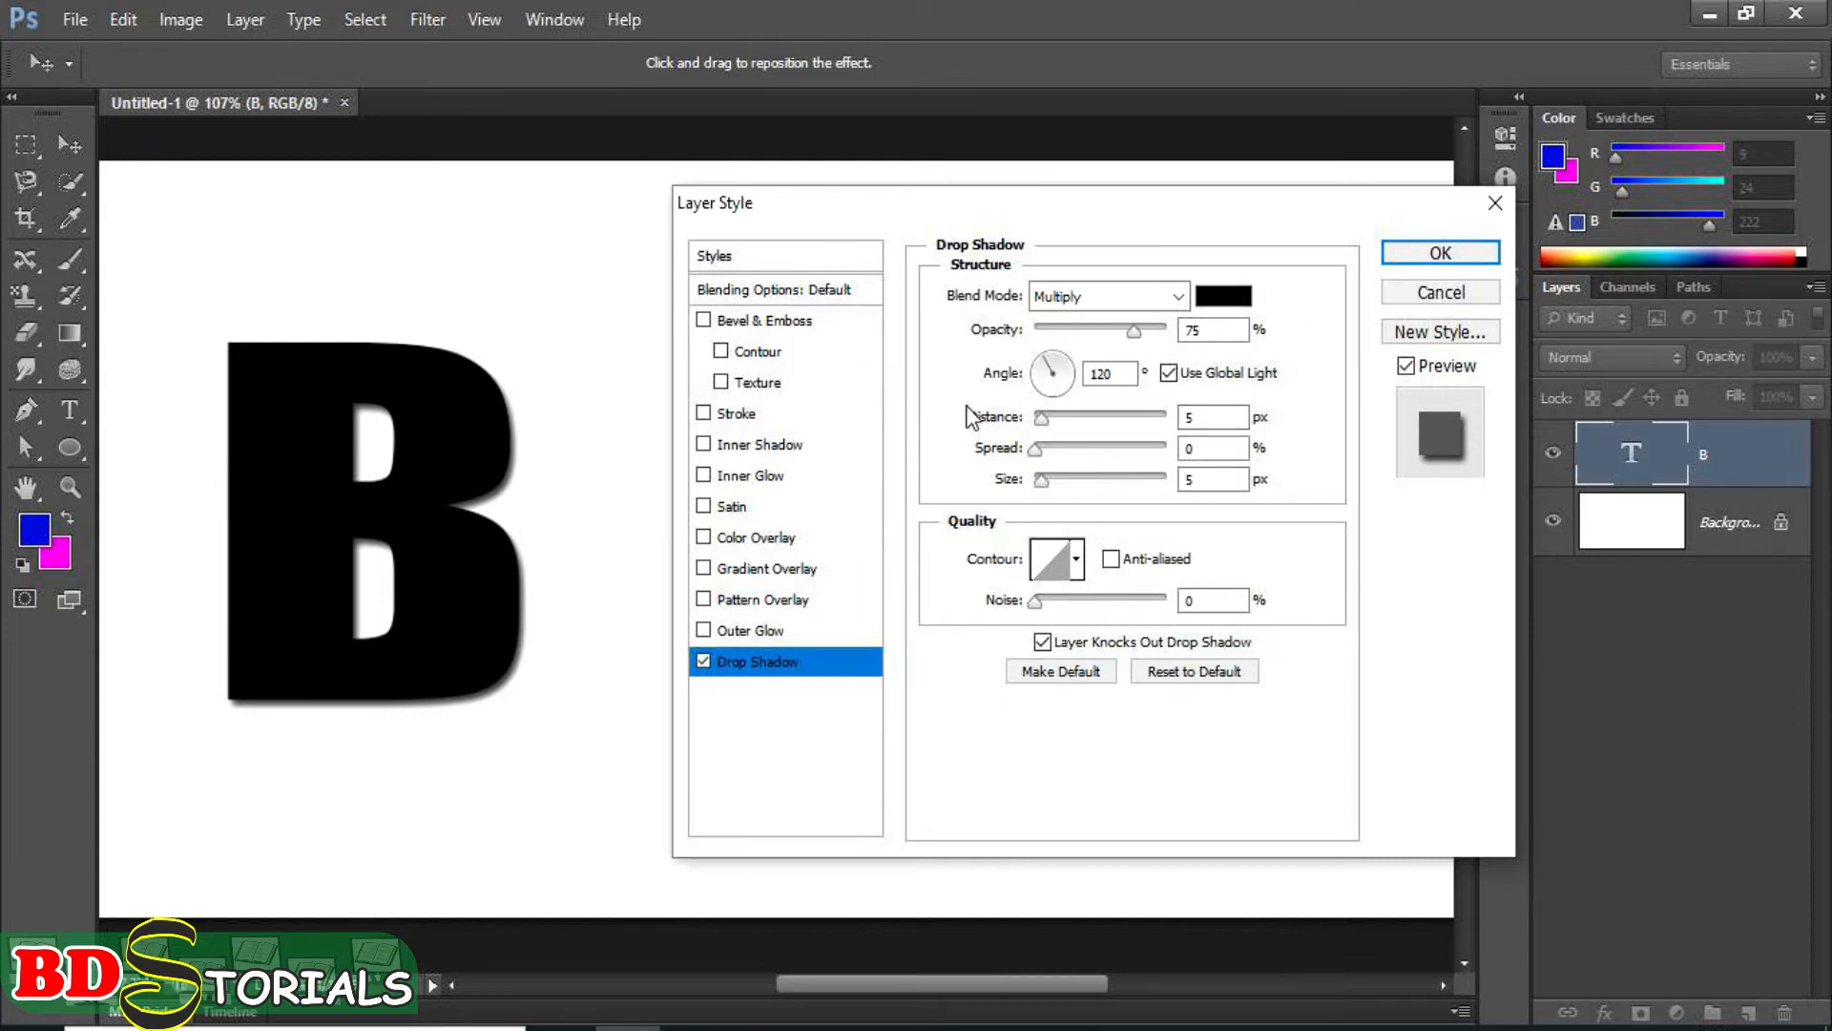
pyautogui.click(1167, 373)
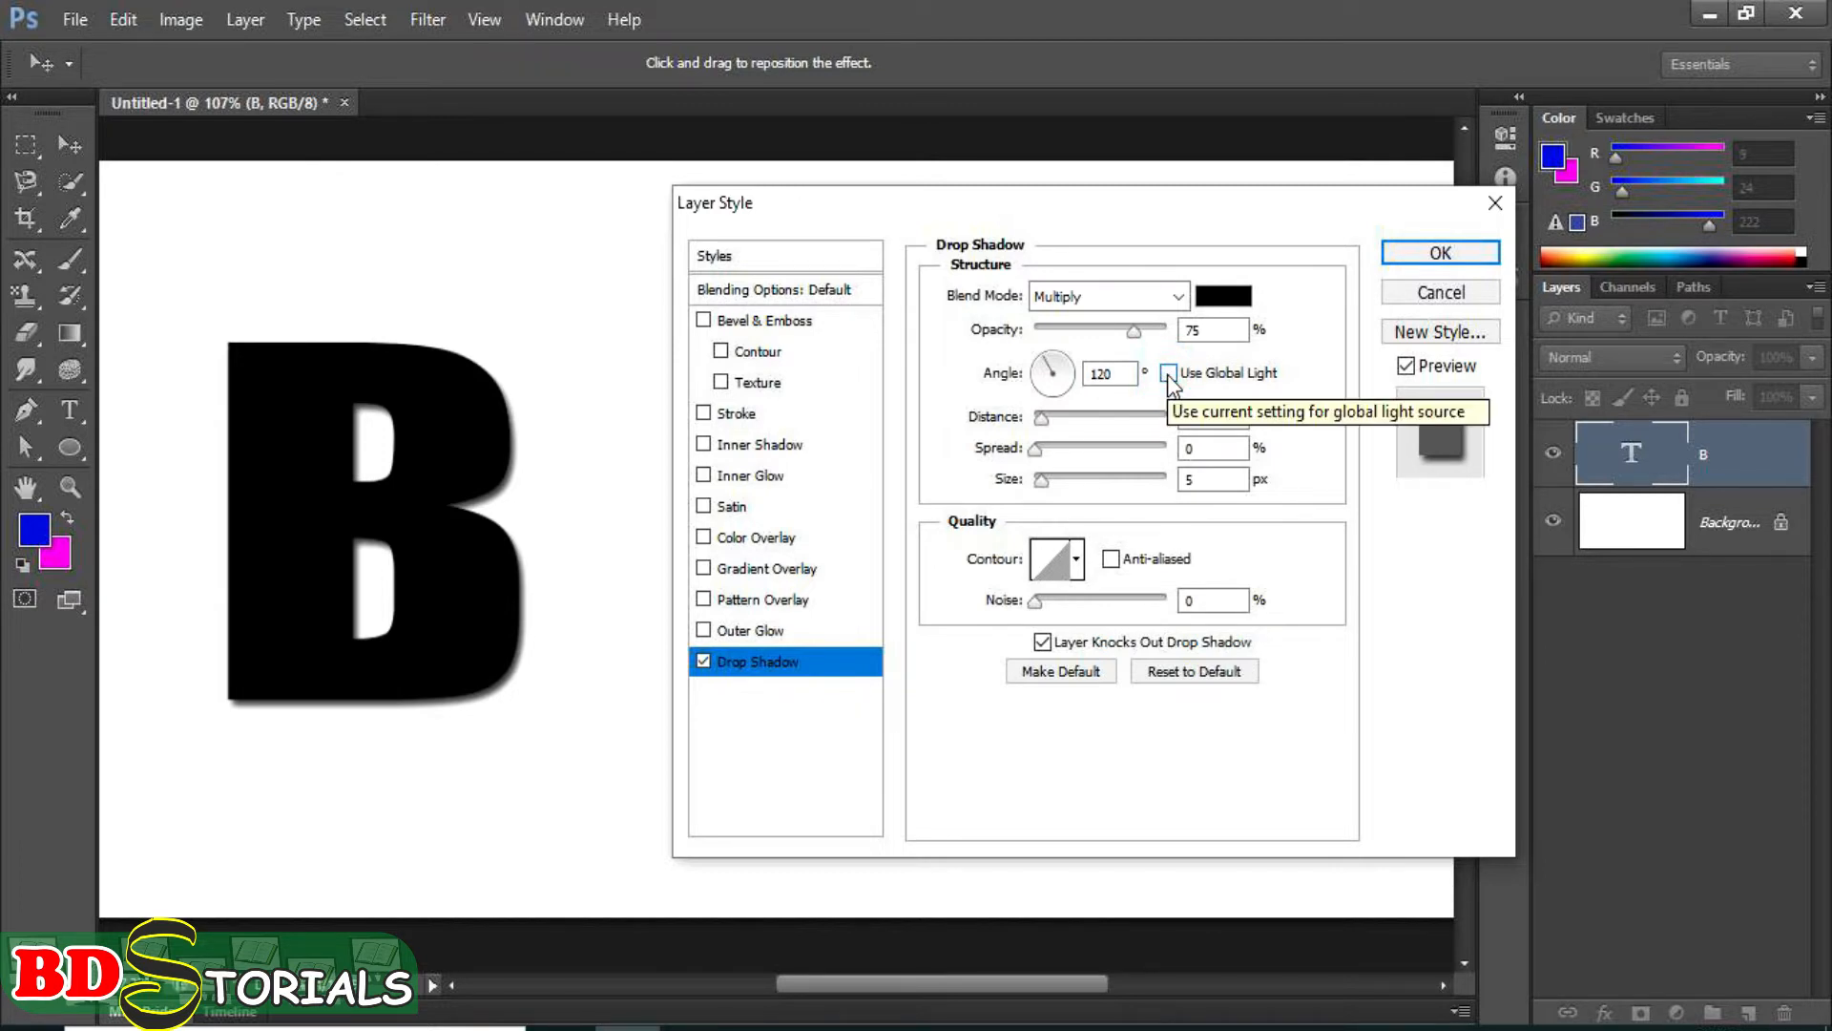
pyautogui.click(1167, 373)
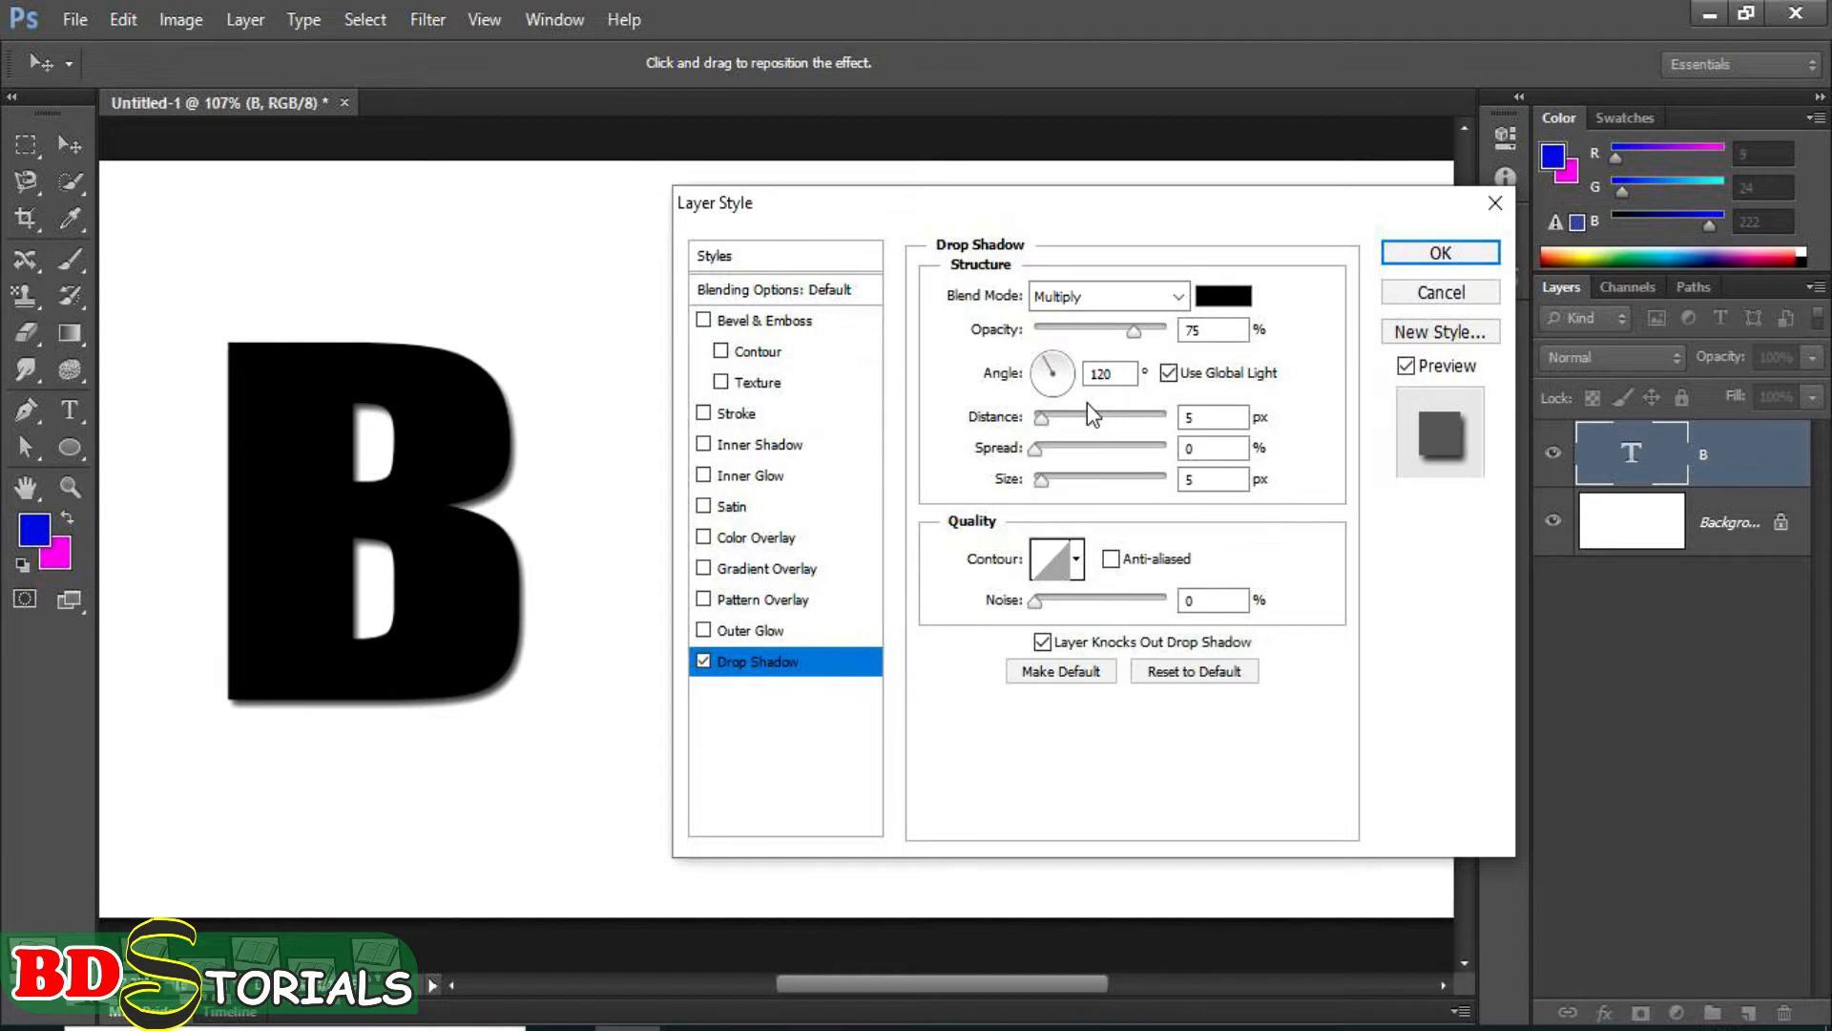
pyautogui.doubleClick(1092, 373)
pyautogui.write('90')
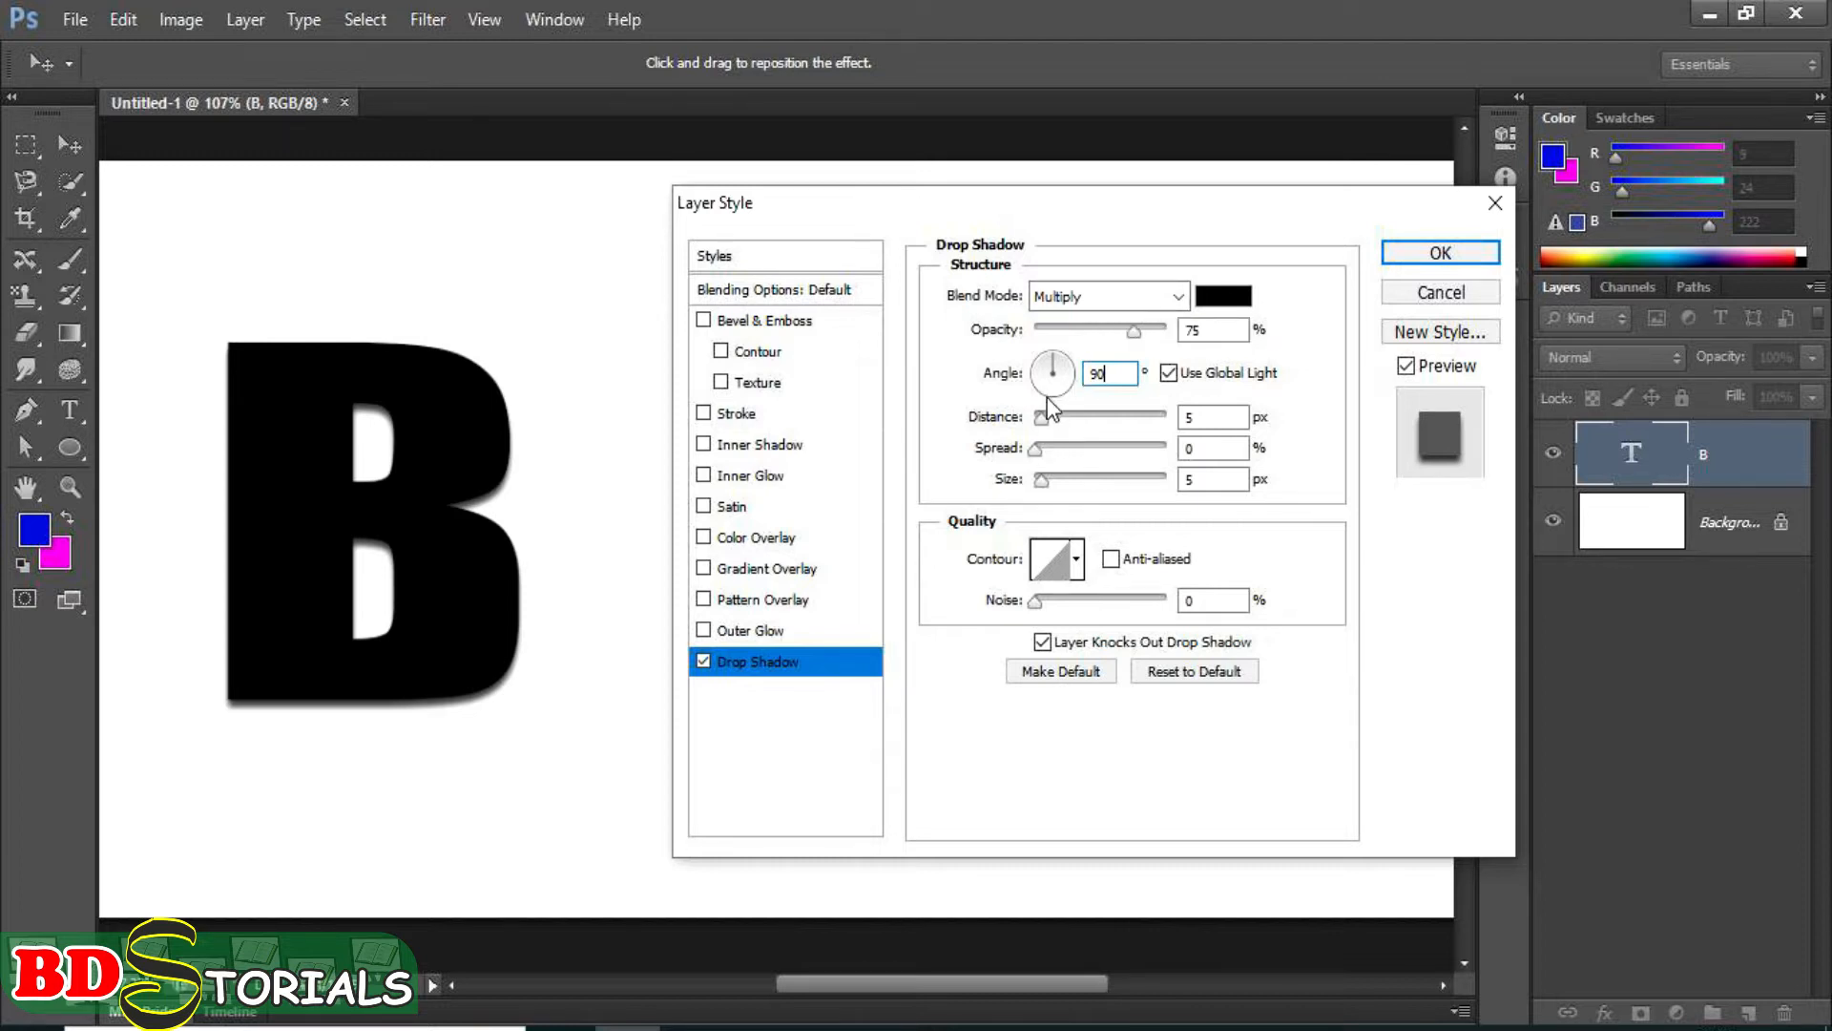
# Set the drop shadow's opacity to 73%, distance to 12 px, spread to 7% and size to 16 px.
pyautogui.moveTo(1135, 334)
pyautogui.mouseDown()
pyautogui.moveTo(1045, 334)
pyautogui.moveTo(1179, 342)
pyautogui.moveTo(1133, 338)
pyautogui.mouseUp()
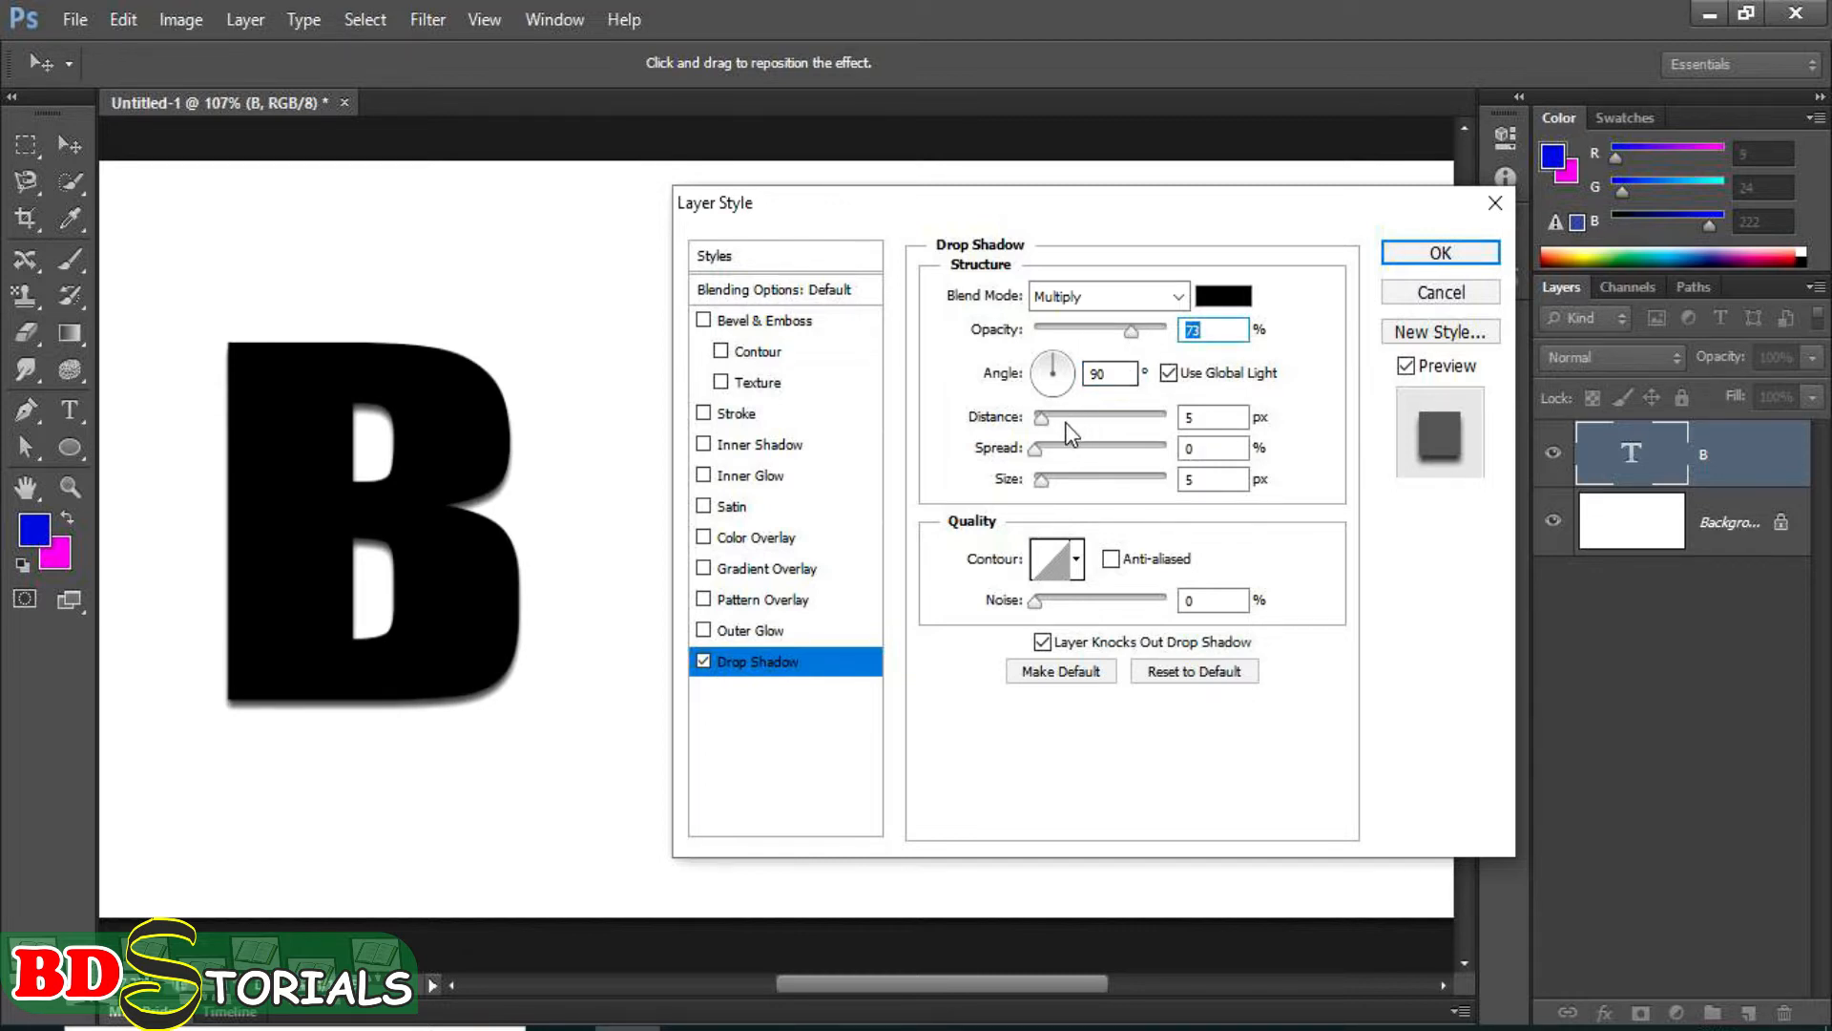
pyautogui.moveTo(1045, 421); pyautogui.dragTo(1136, 460)
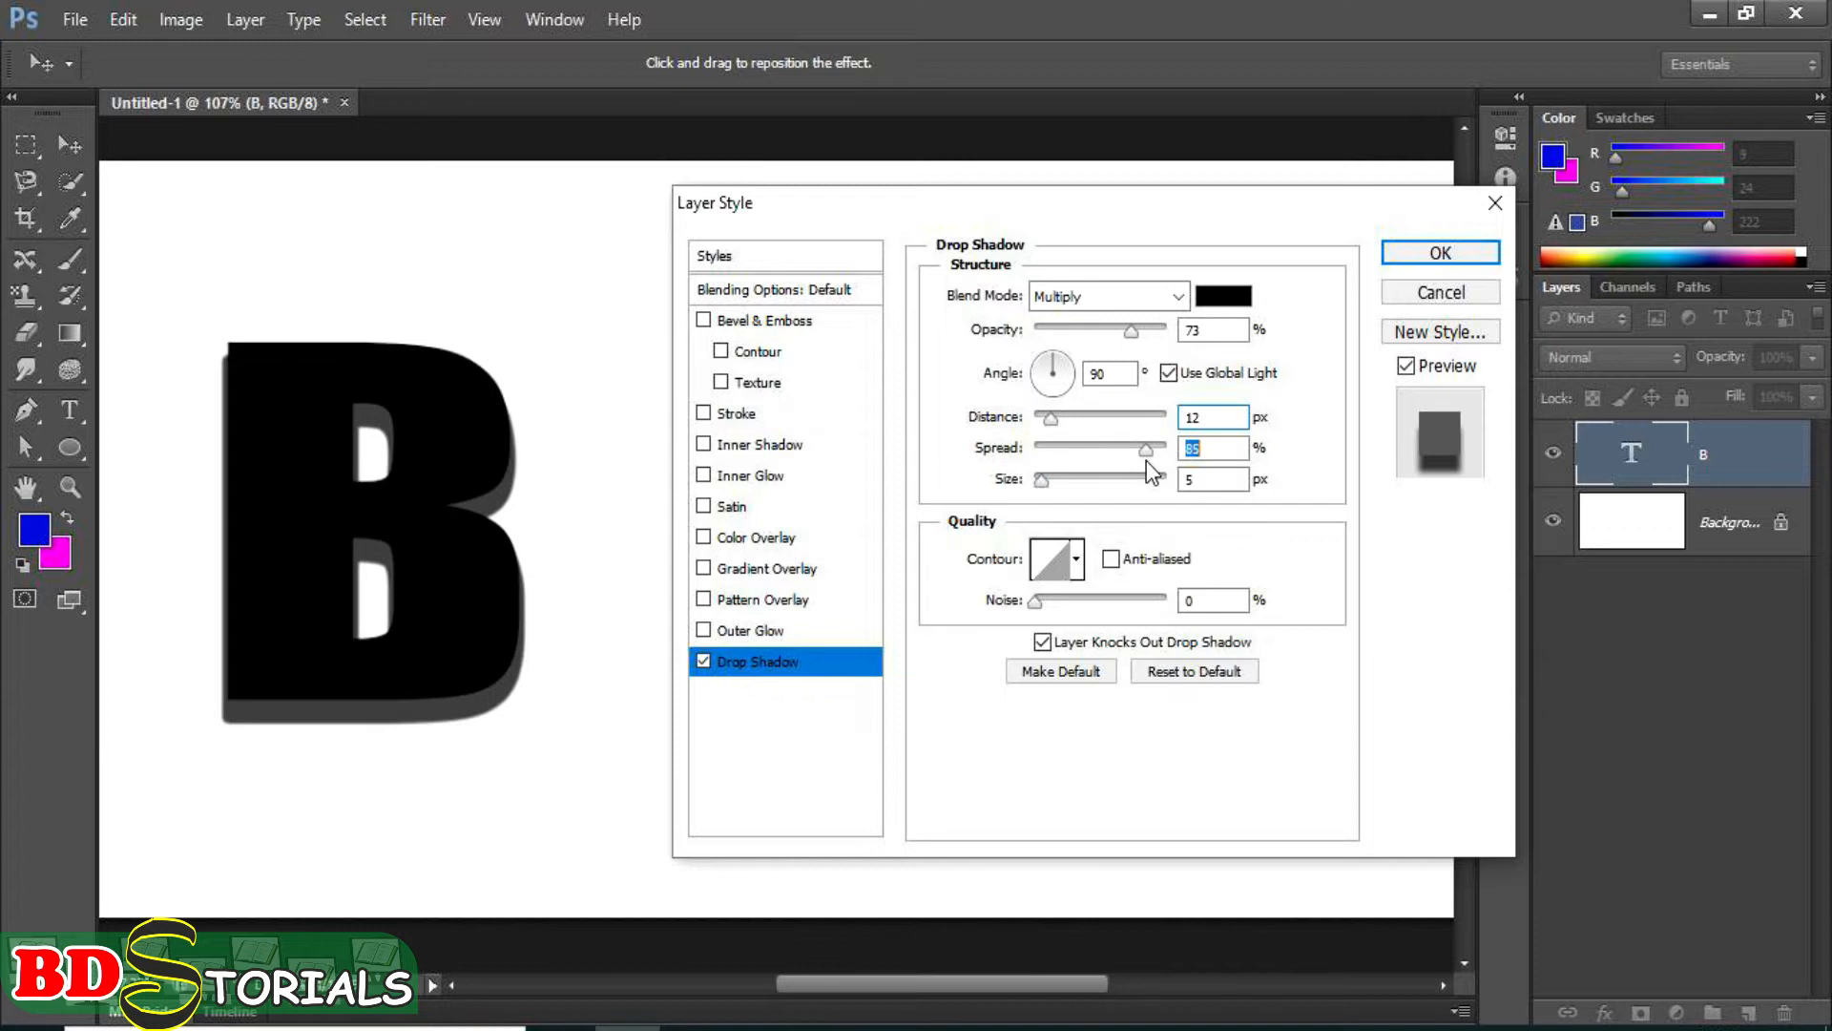
pyautogui.moveTo(1147, 460); pyautogui.dragTo(1081, 481)
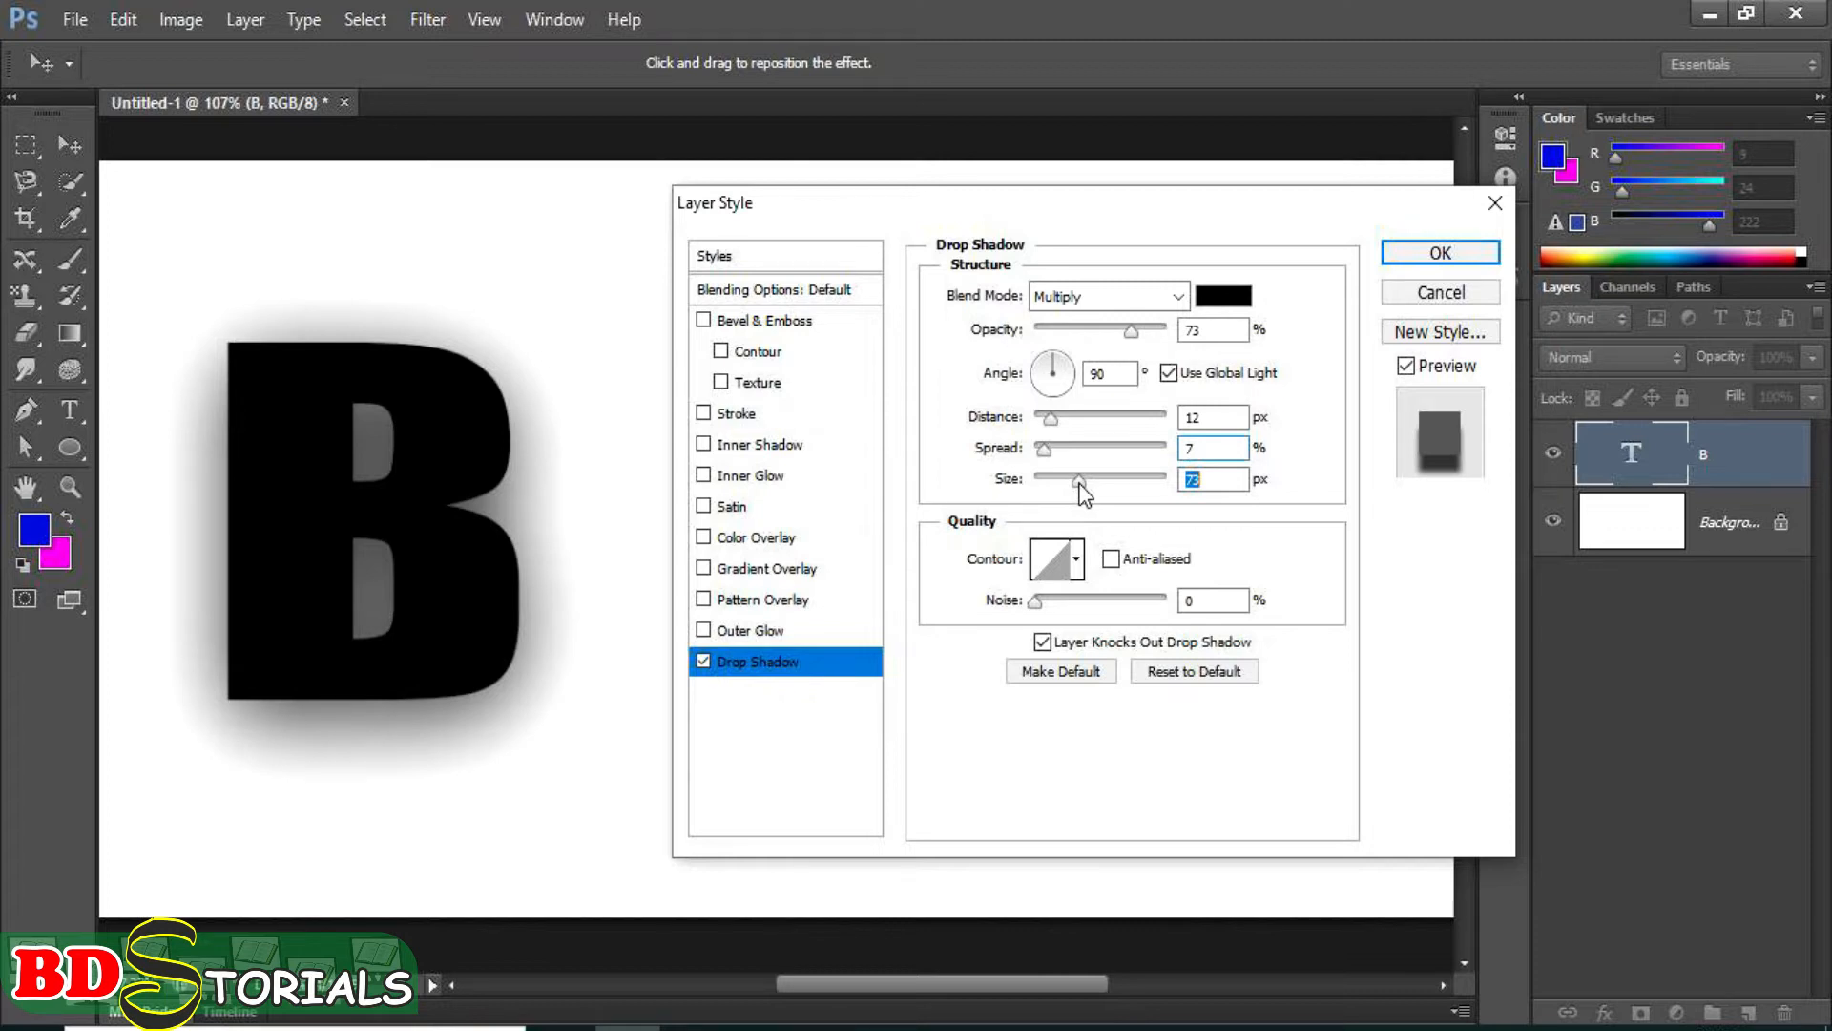
pyautogui.moveTo(1080, 482)
pyautogui.mouseDown()
pyautogui.moveTo(1040, 479)
pyautogui.moveTo(1080, 479)
pyautogui.mouseUp()
pyautogui.moveTo(1080, 480); pyautogui.dragTo(1051, 477)
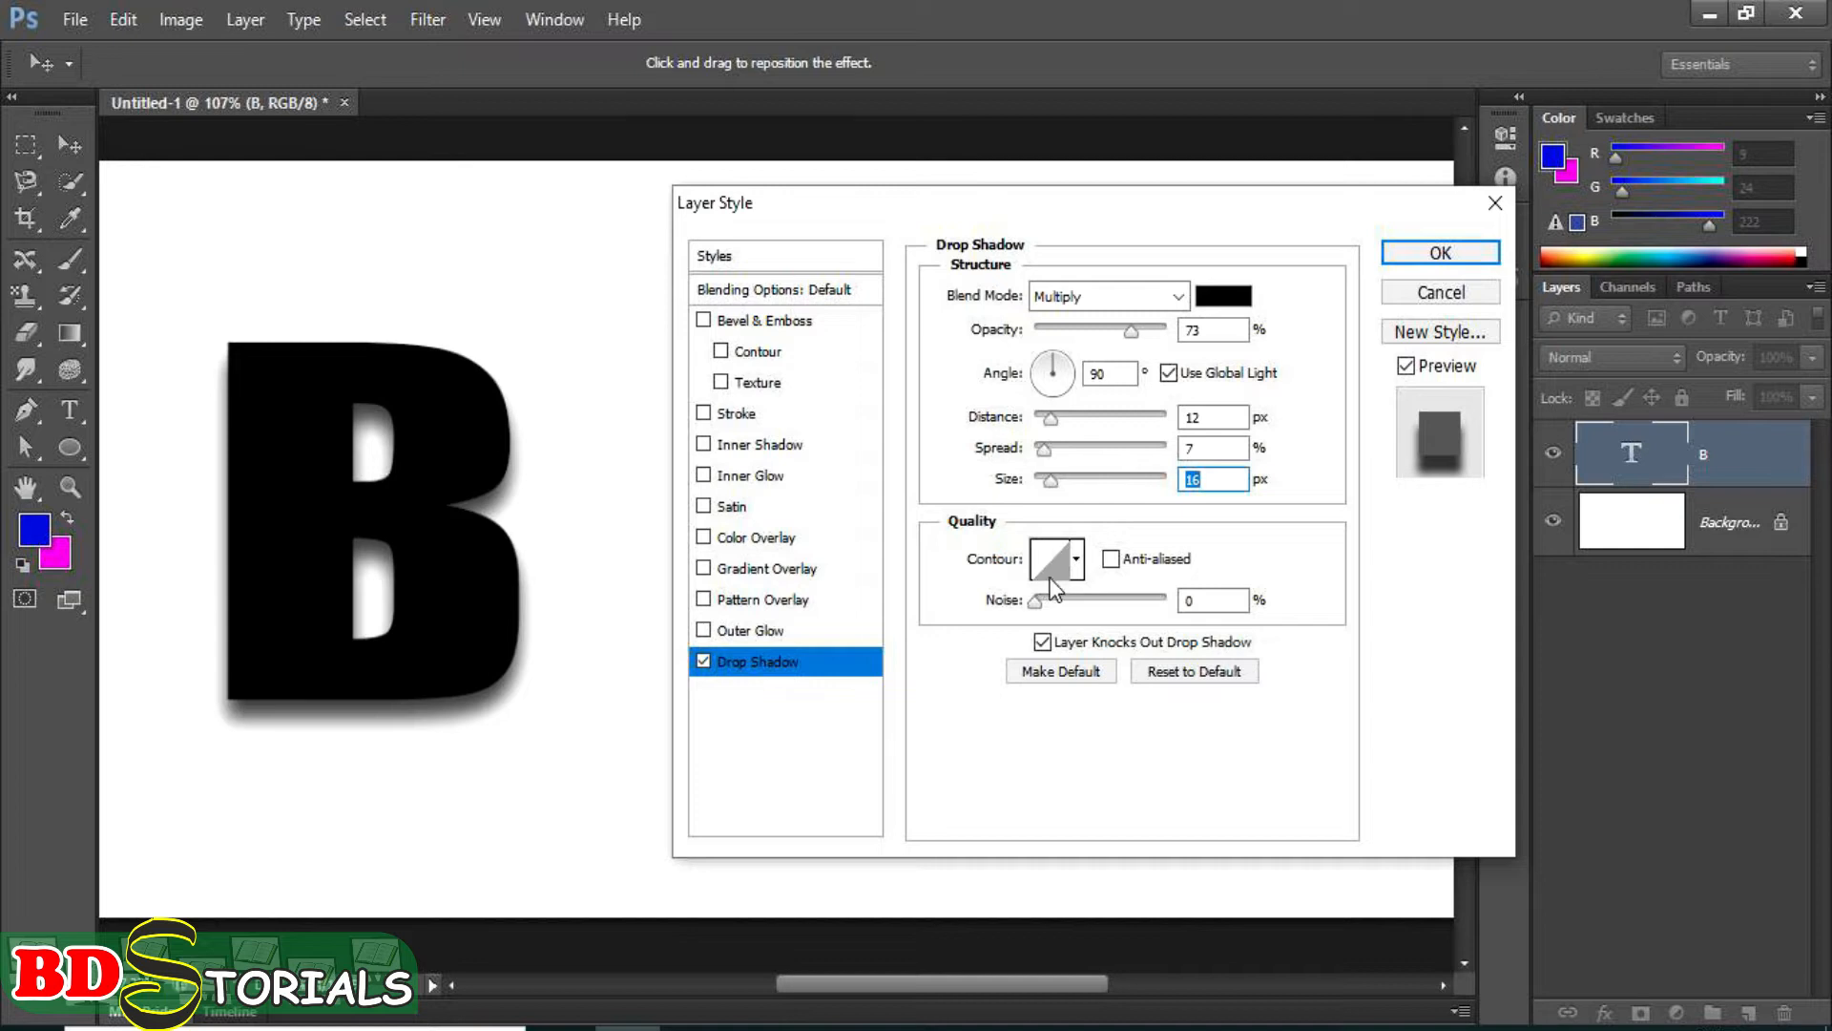
# Try several contours on the drop shadow, starting with Cone and ending with the narrow double-peaked curve.
pyautogui.click(1075, 563)
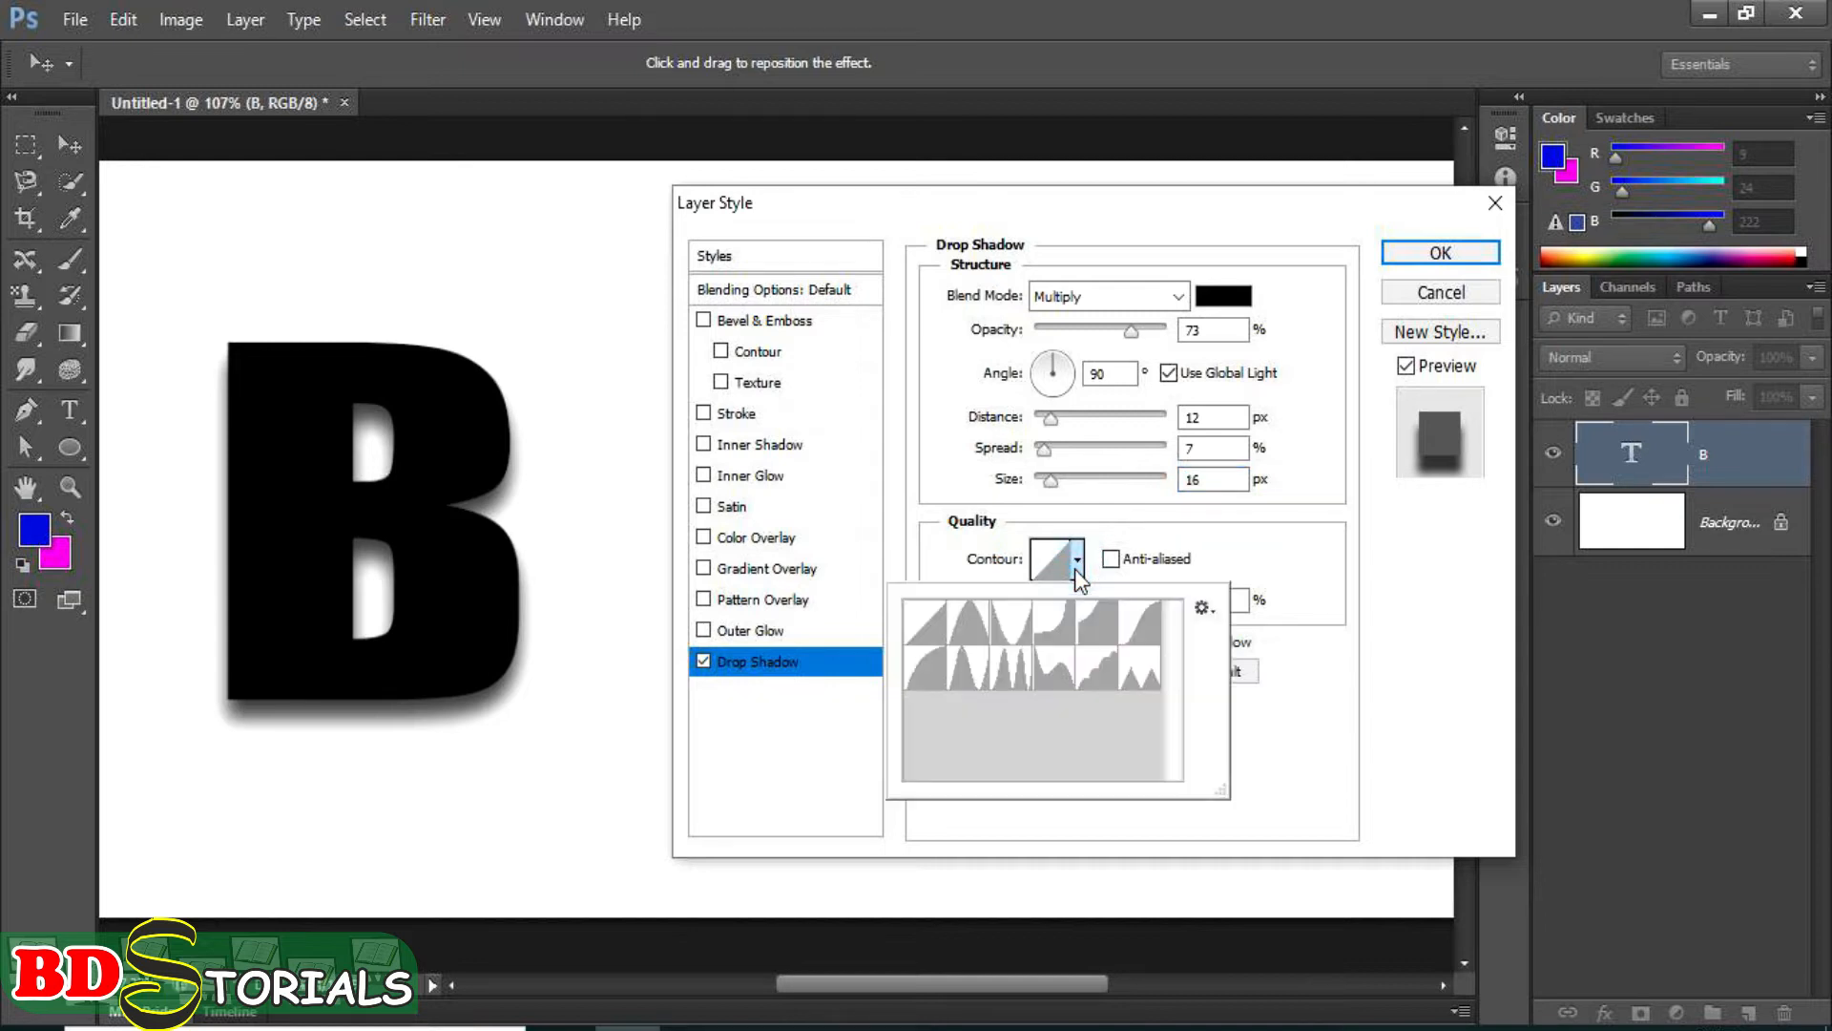
pyautogui.click(969, 635)
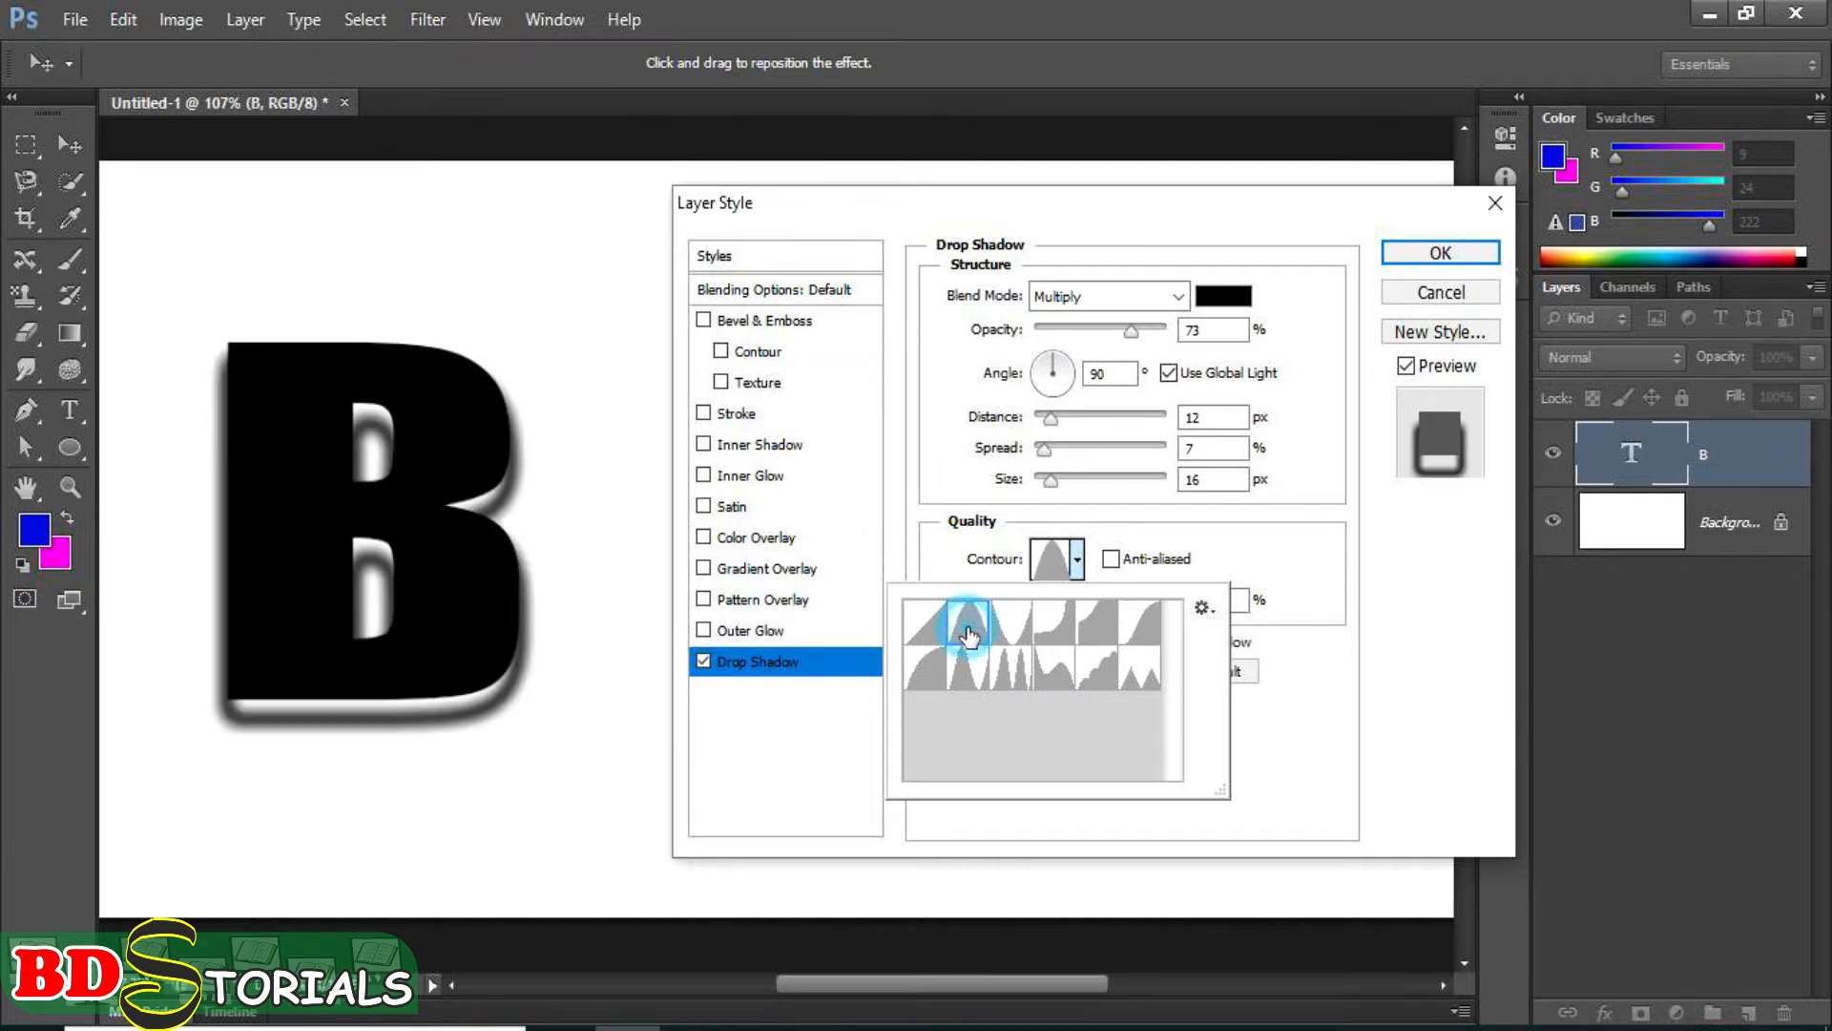
pyautogui.click(1010, 625)
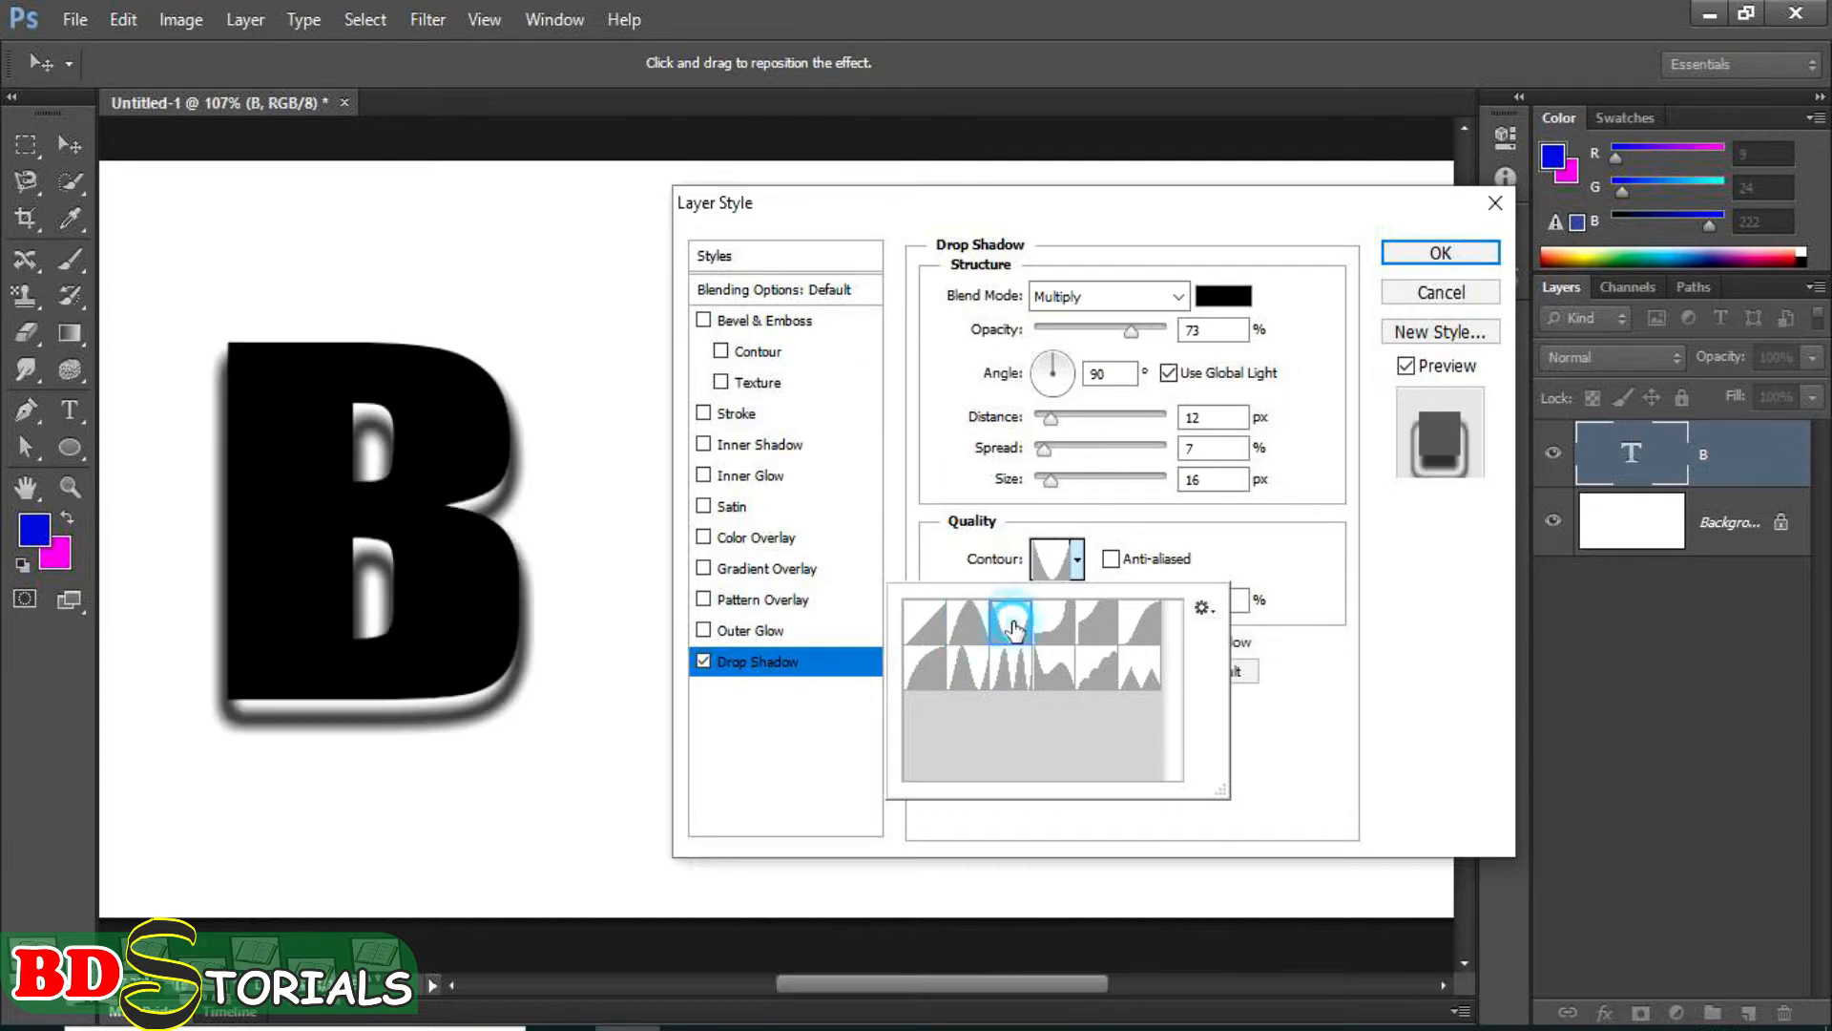
pyautogui.click(1048, 622)
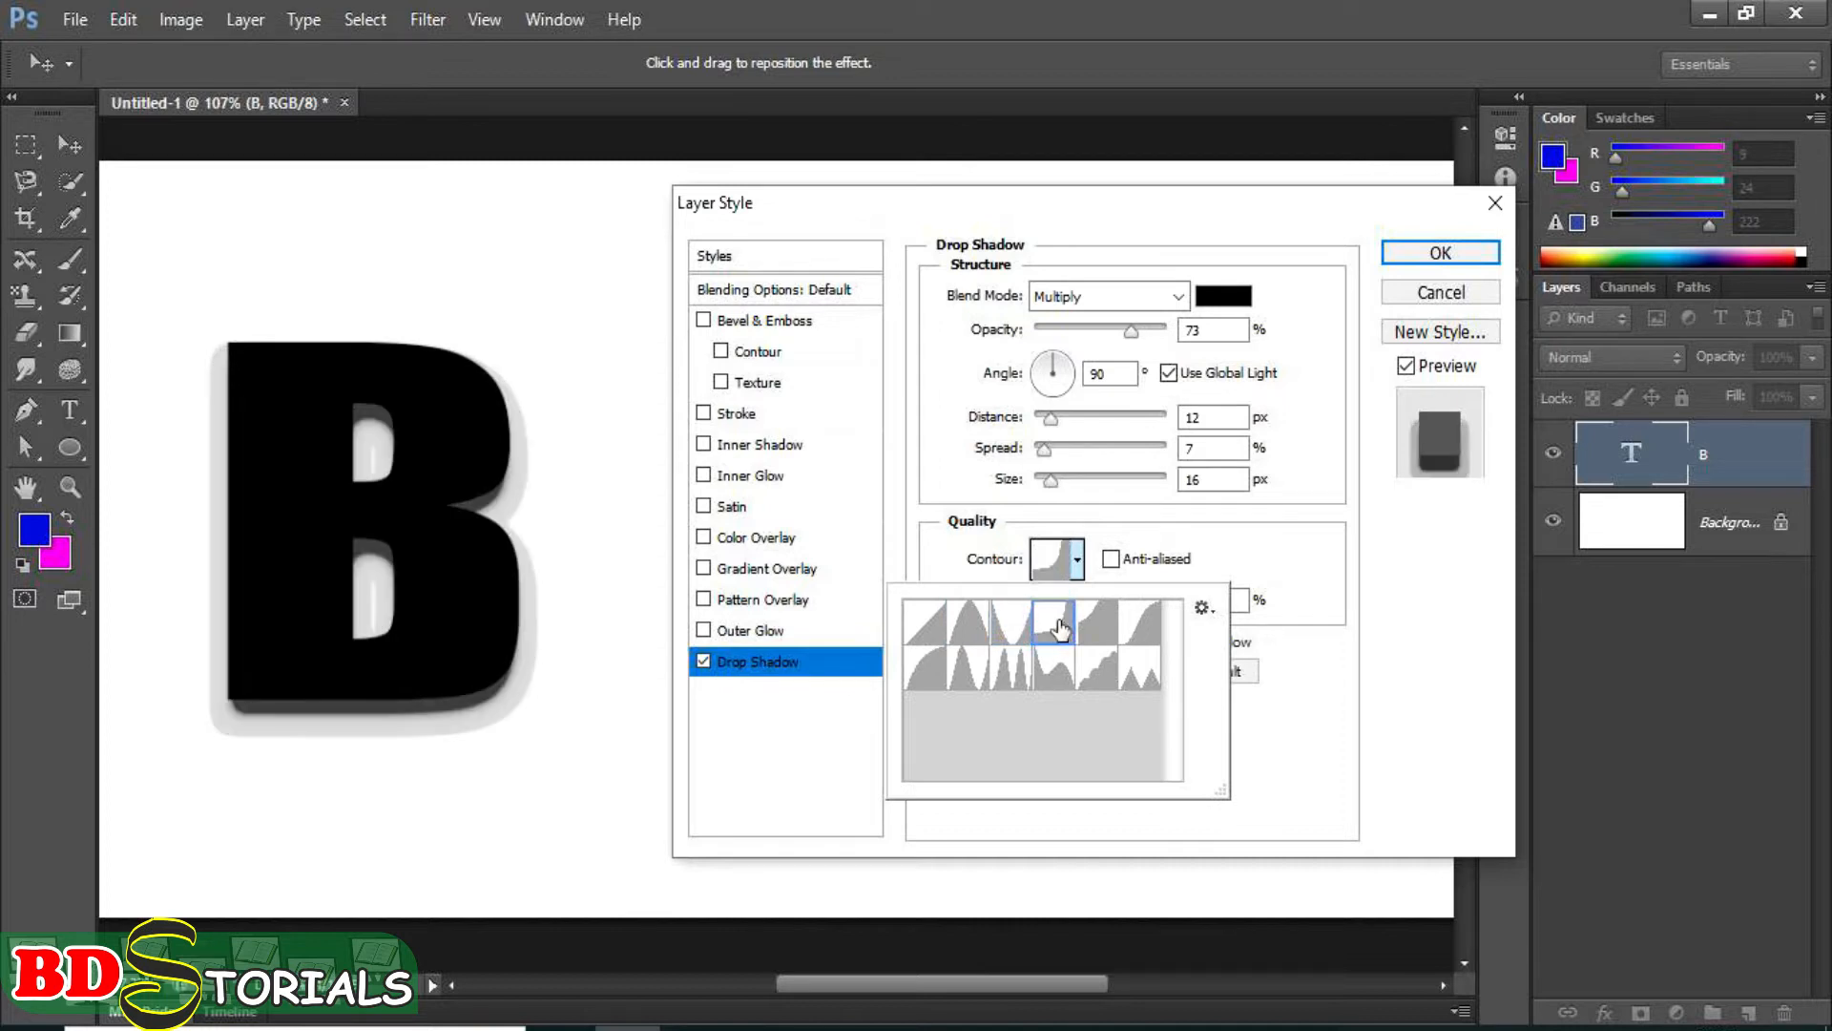
pyautogui.click(1095, 620)
pyautogui.click(1140, 622)
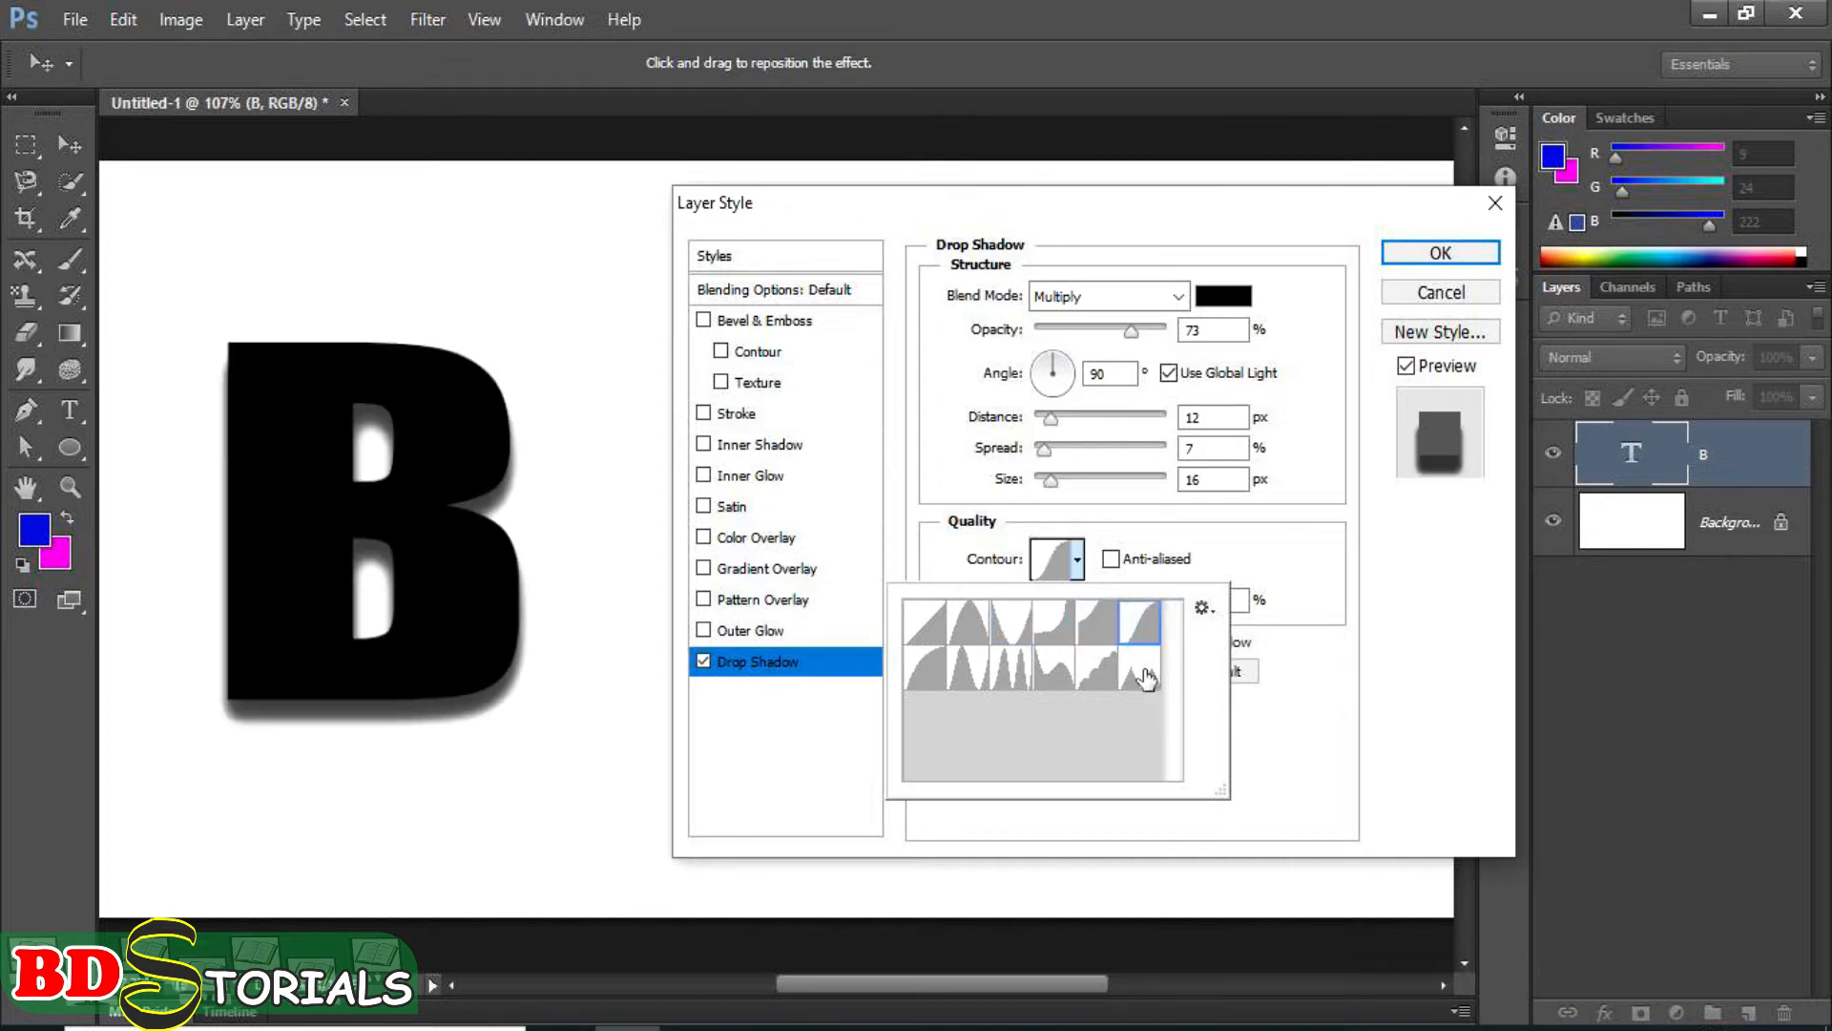
pyautogui.click(1143, 670)
pyautogui.click(1057, 673)
pyautogui.click(1010, 673)
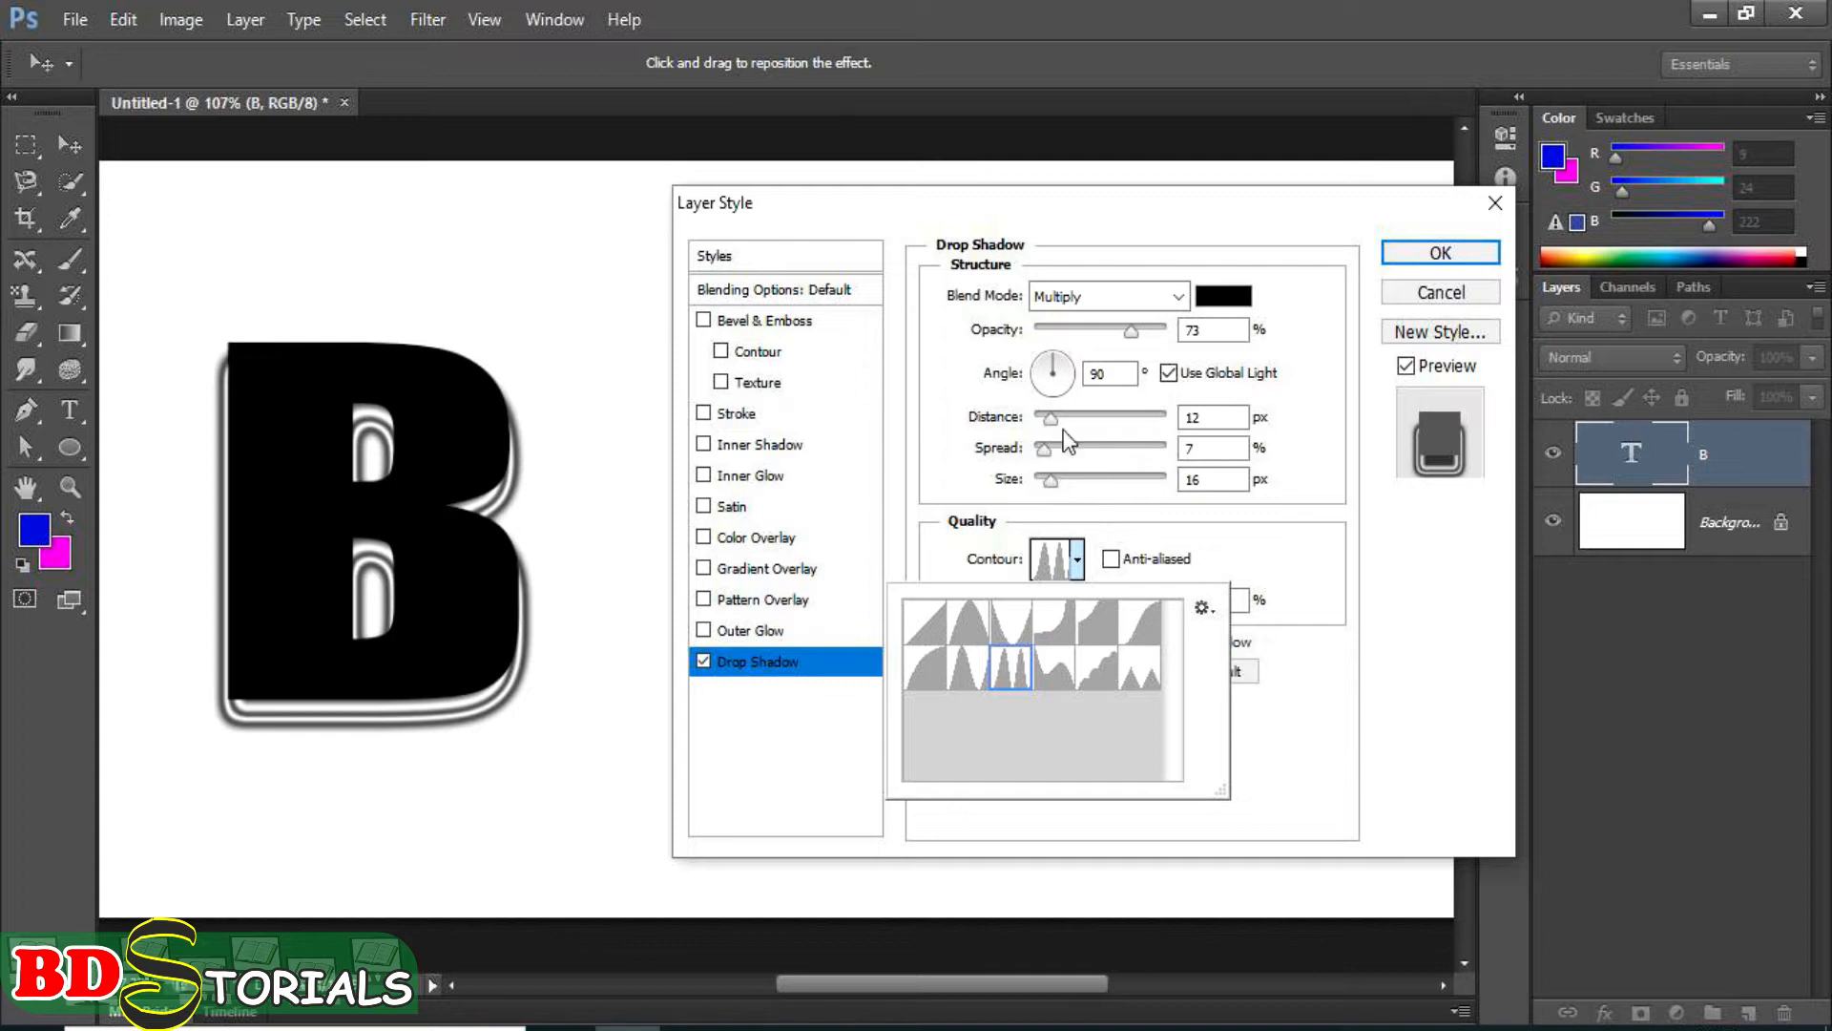
# Lower the drop shadow's opacity to 65%, then reset the drop shadow settings to their defaults.
pyautogui.click(1131, 332)
pyautogui.moveTo(1133, 336)
pyautogui.mouseDown()
pyautogui.moveTo(1063, 336)
pyautogui.moveTo(1120, 334)
pyautogui.mouseUp()
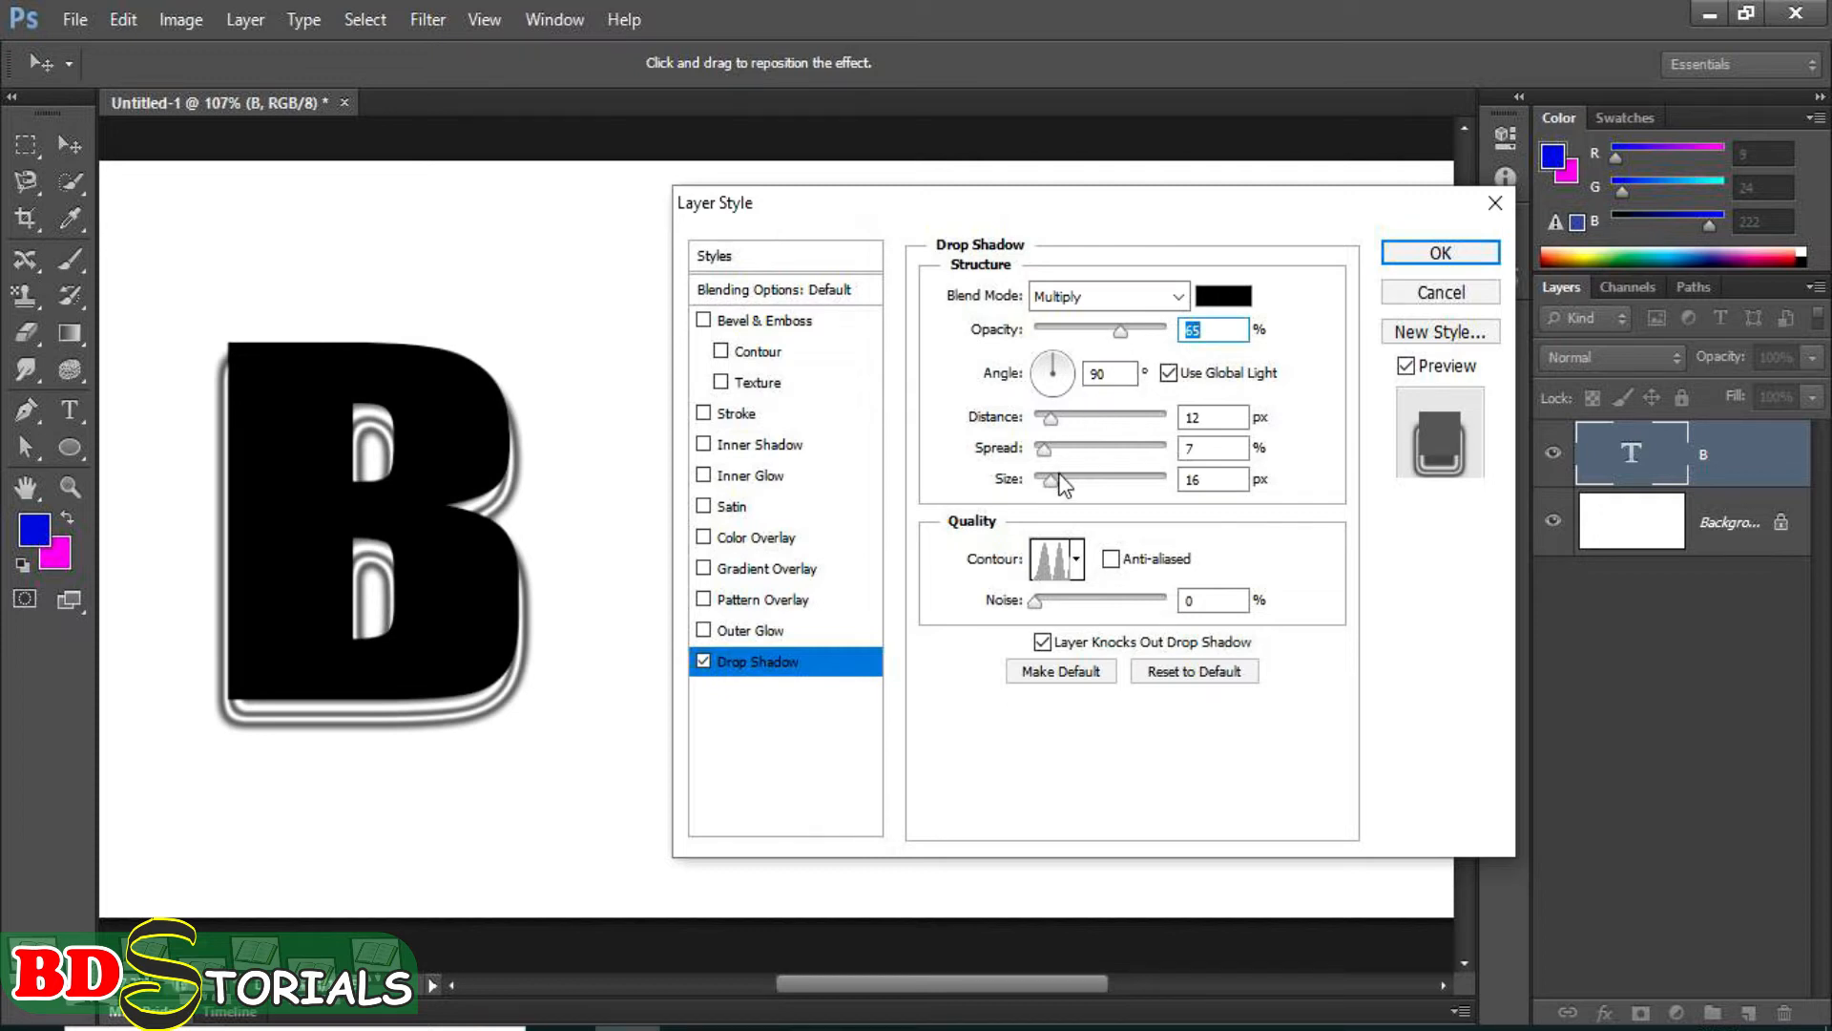
pyautogui.moveTo(1050, 480); pyautogui.dragTo(1051, 482)
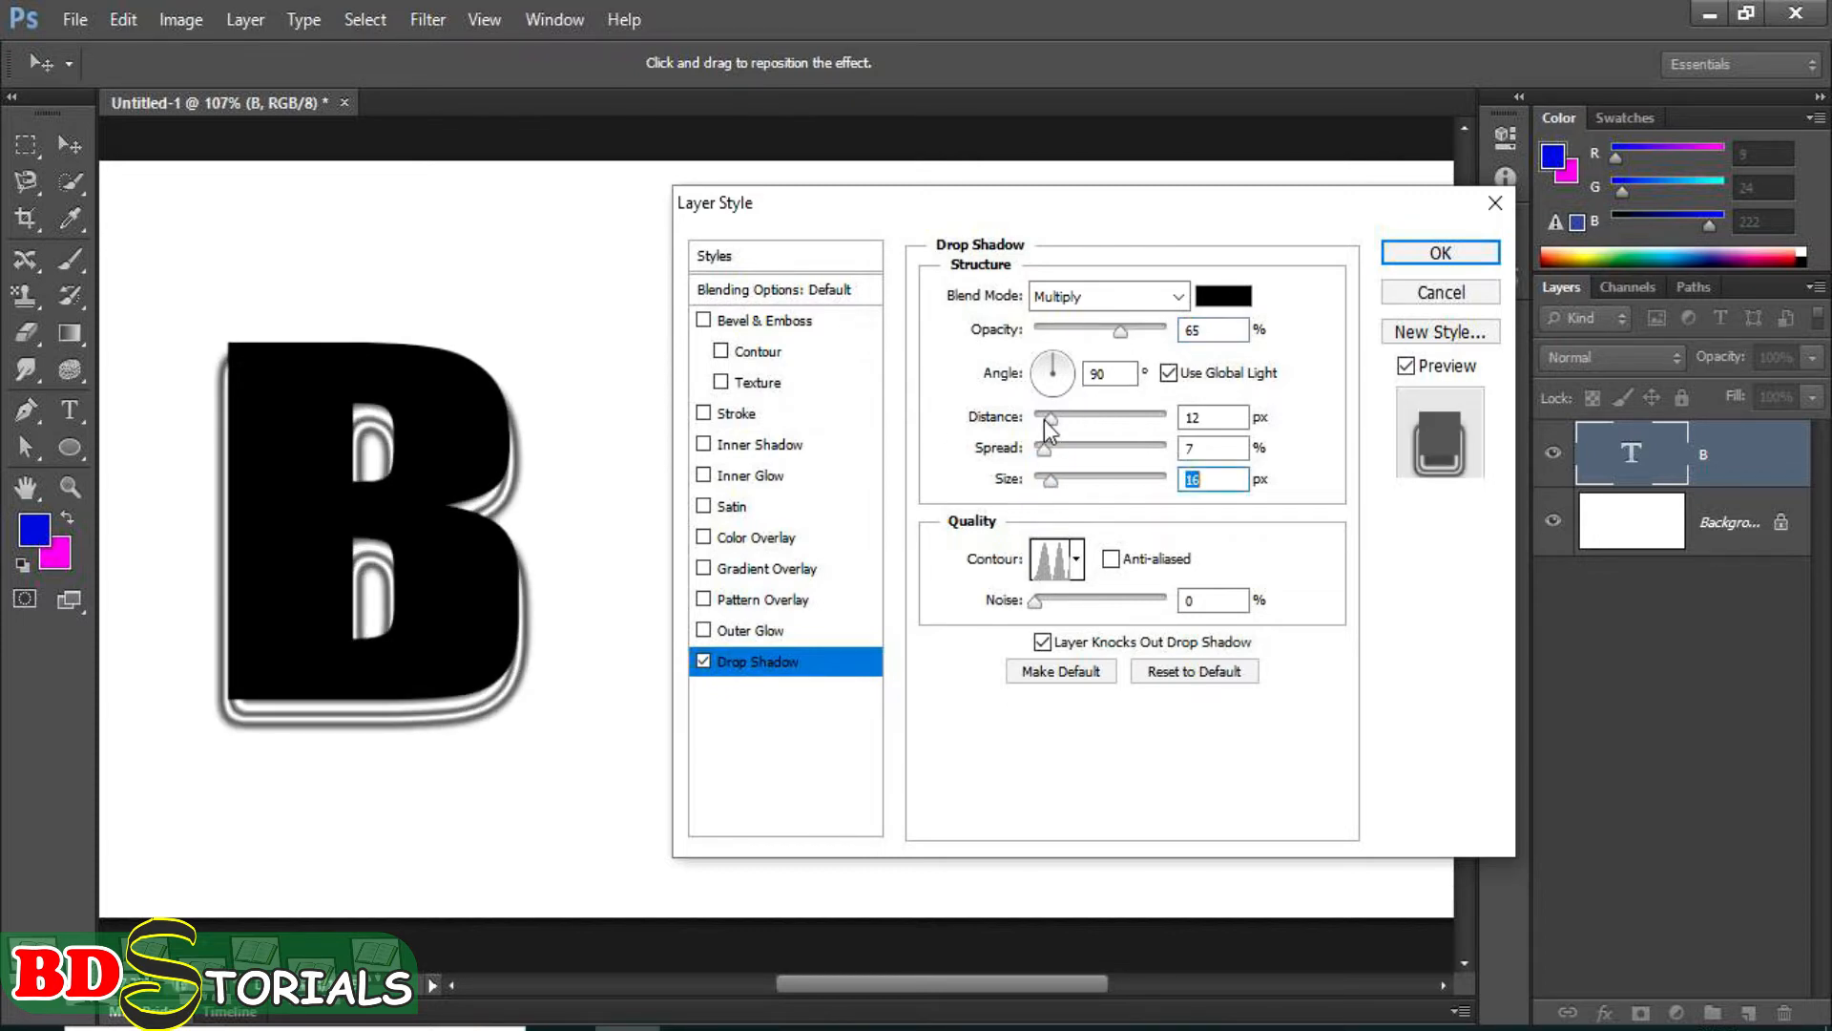
pyautogui.moveTo(1045, 420); pyautogui.dragTo(1046, 420)
pyautogui.click(1241, 673)
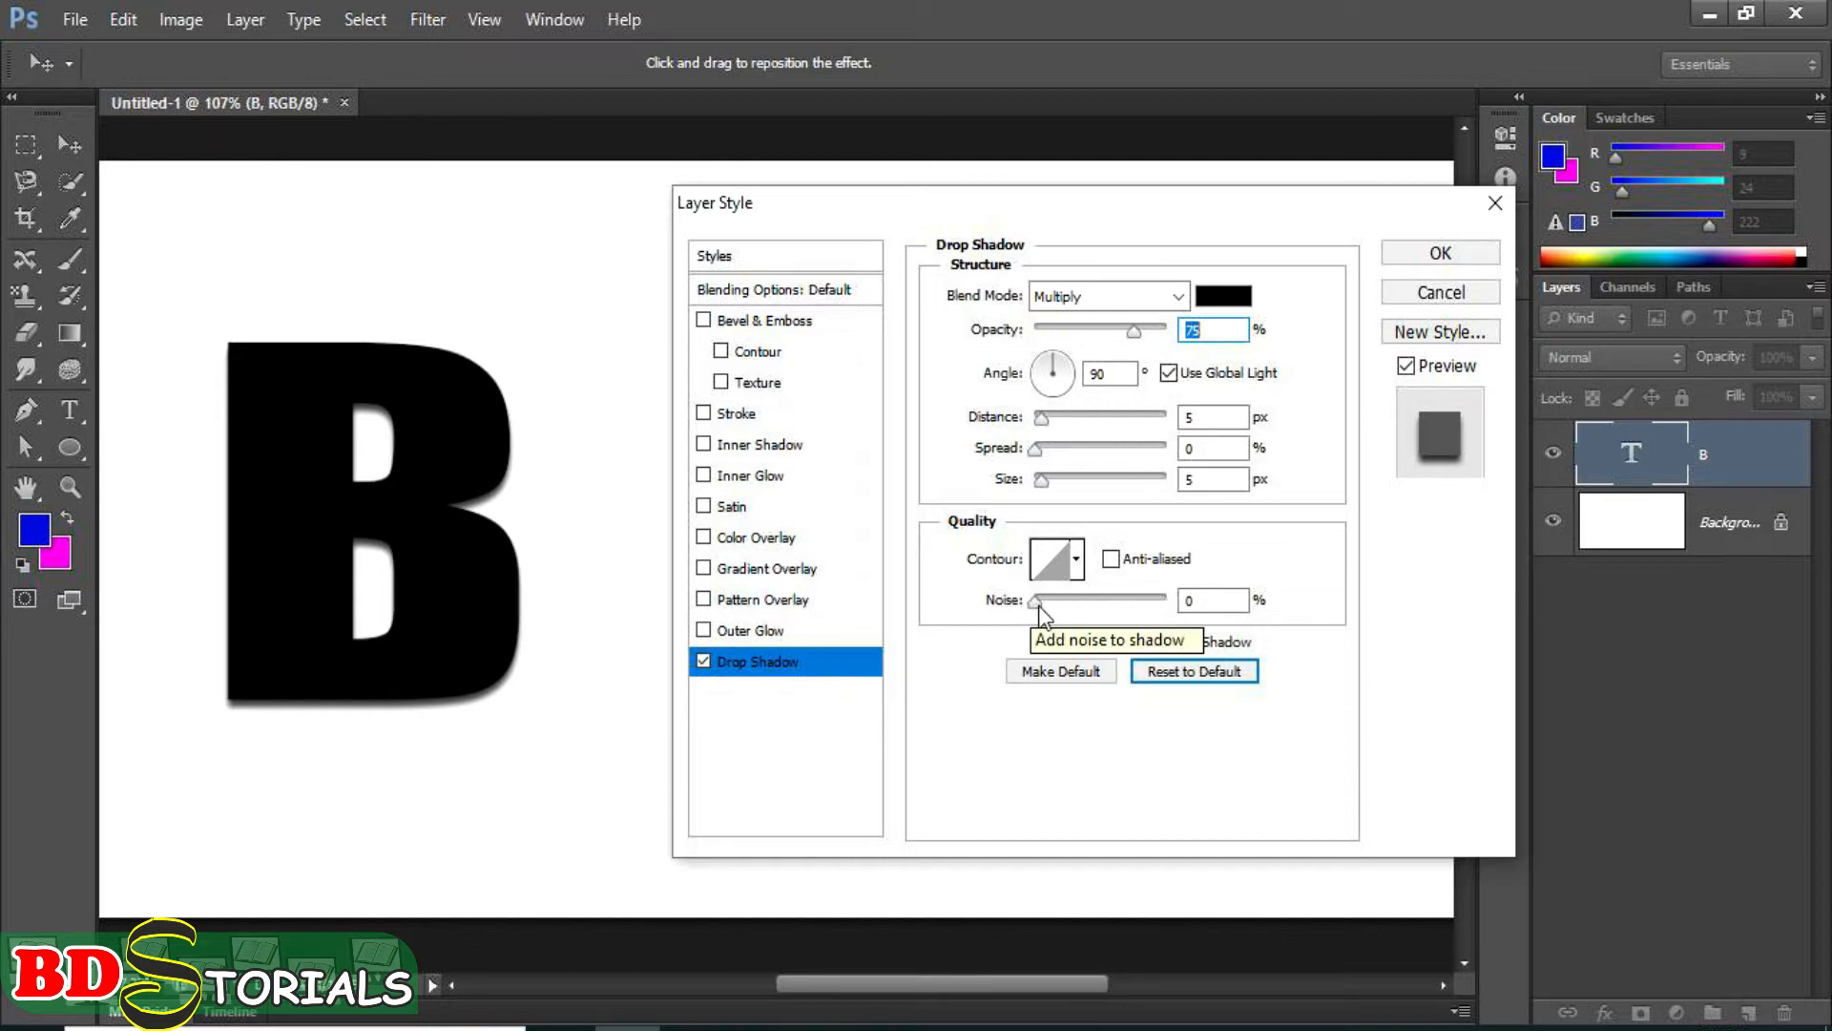
# Try about 97% noise on the drop shadow, return it to 0% and discard the layer style changes.
pyautogui.moveTo(1039, 605); pyautogui.dragTo(1094, 615)
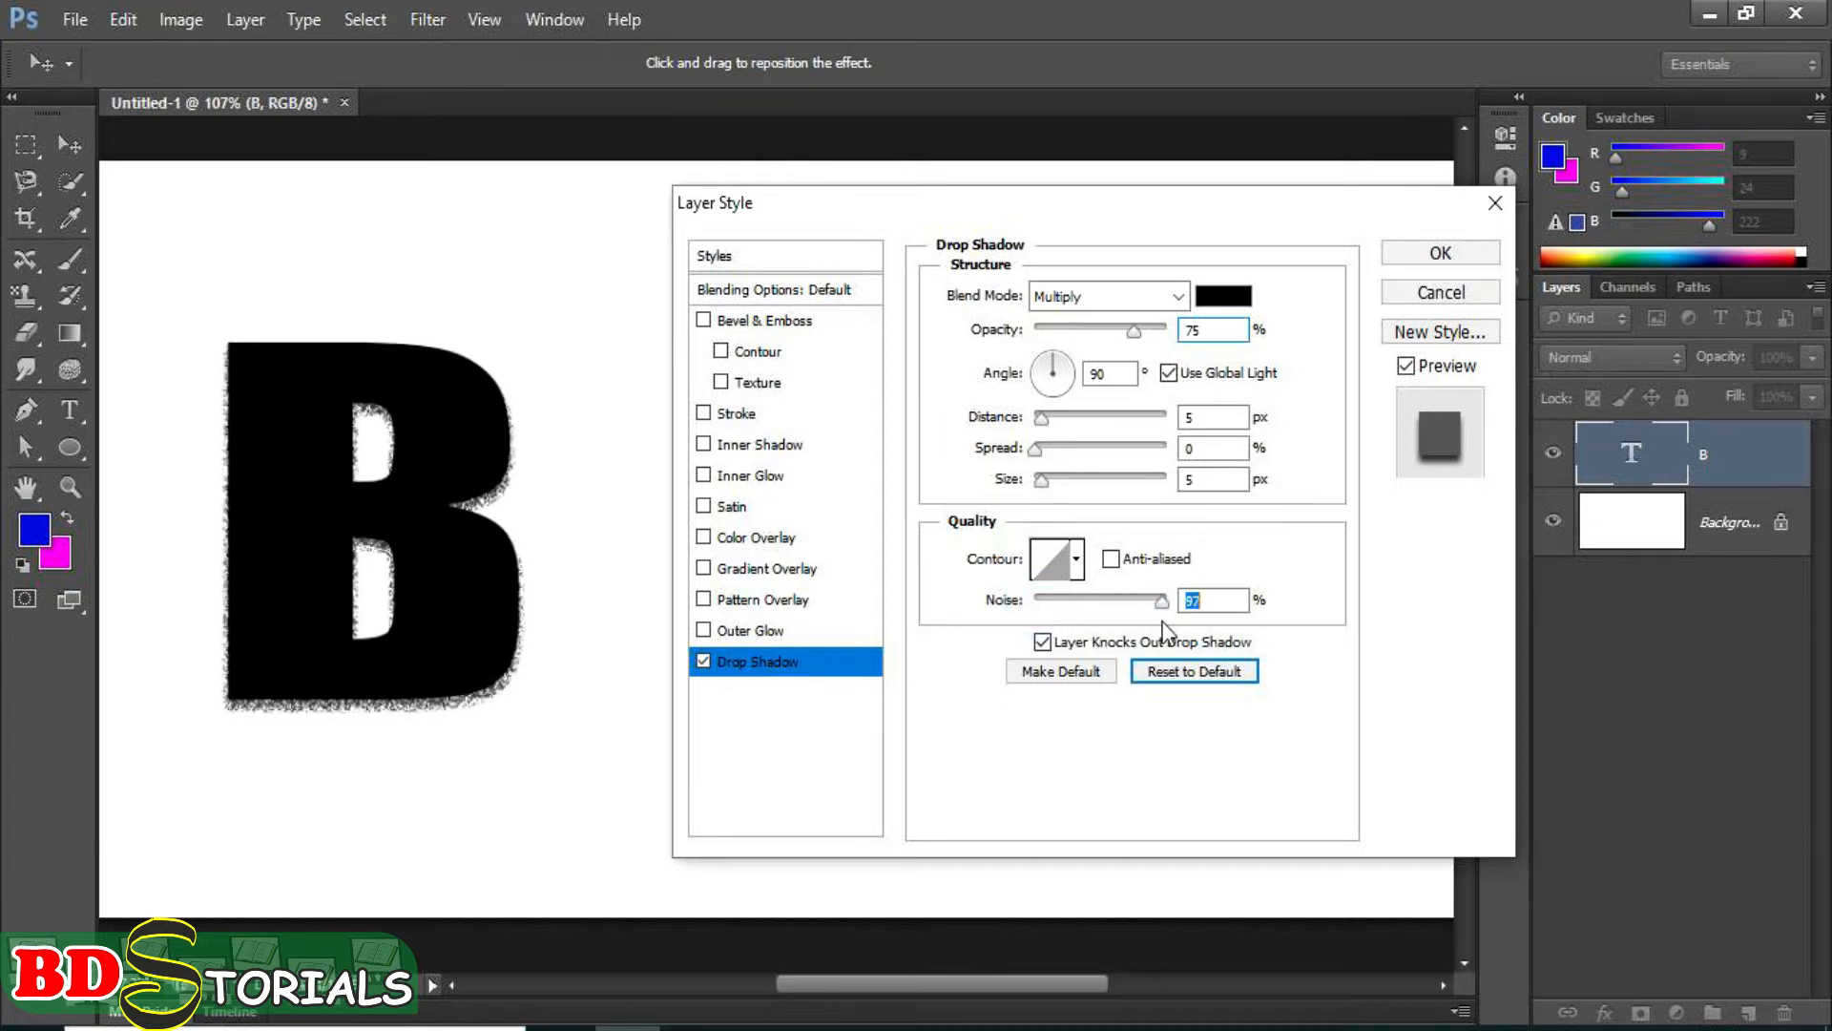
pyautogui.moveTo(1164, 630); pyautogui.dragTo(1027, 581)
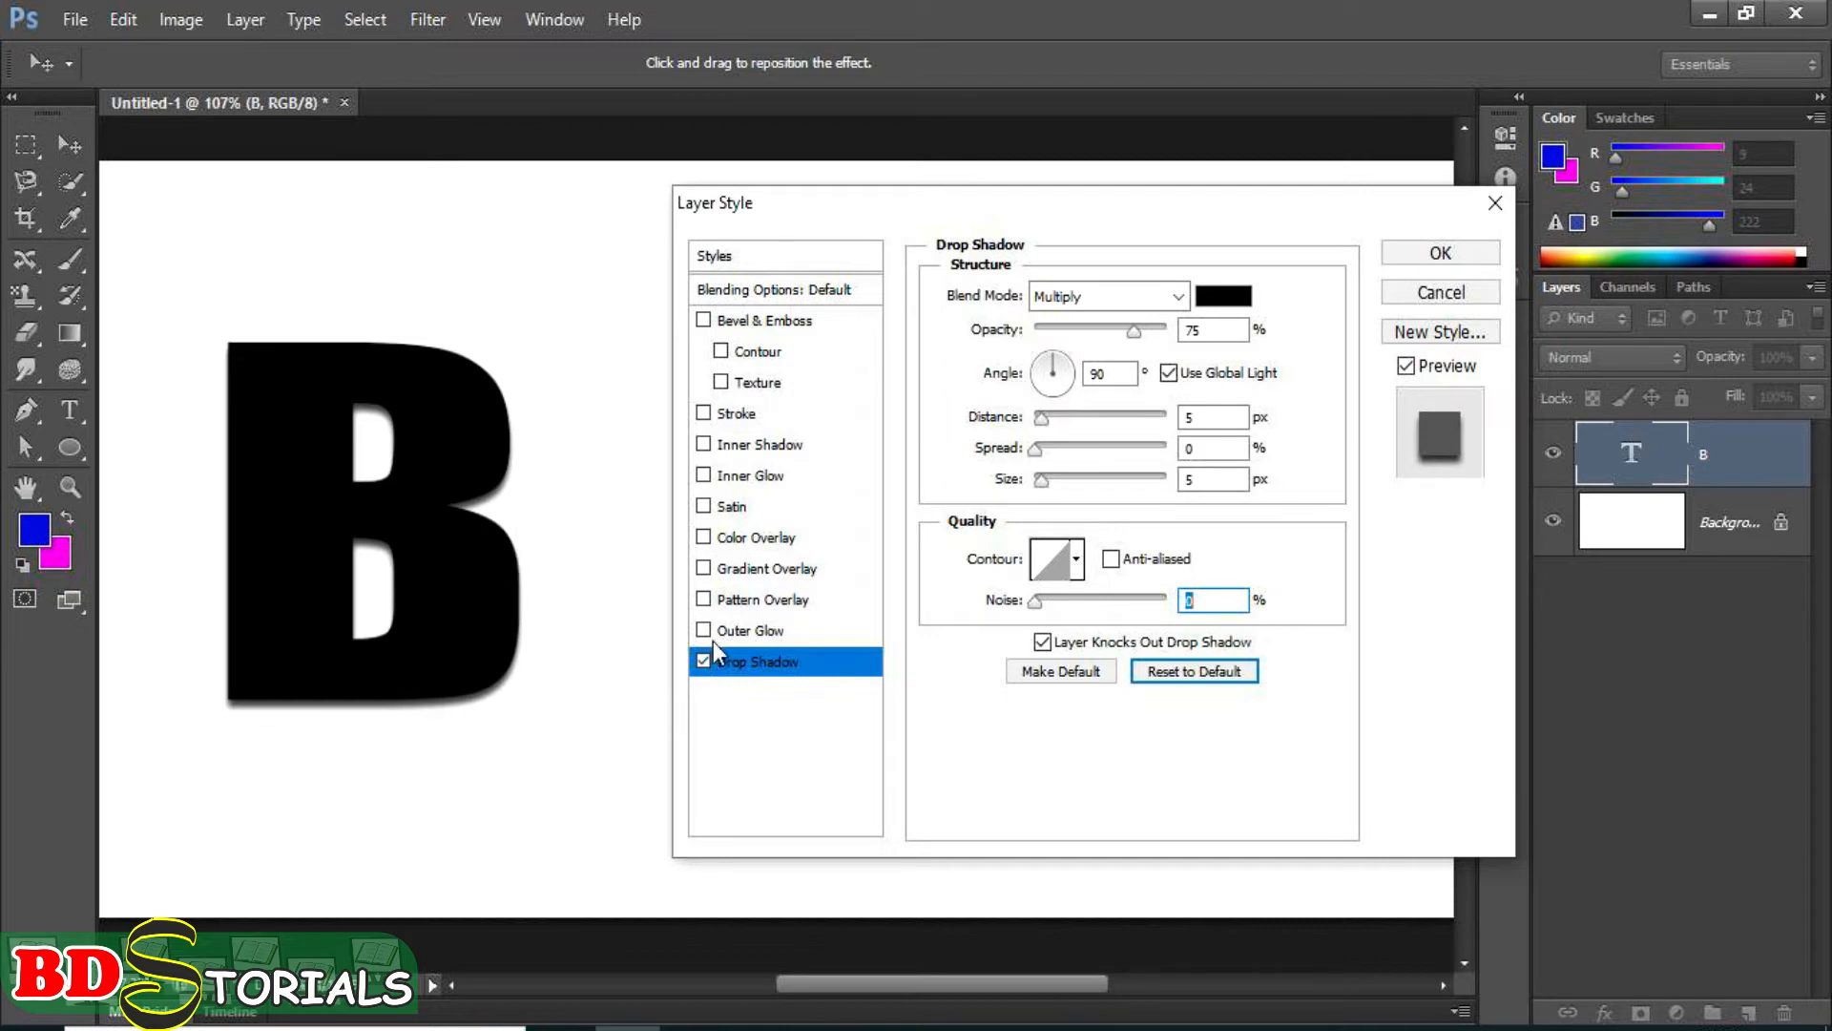
pyautogui.click(1492, 204)
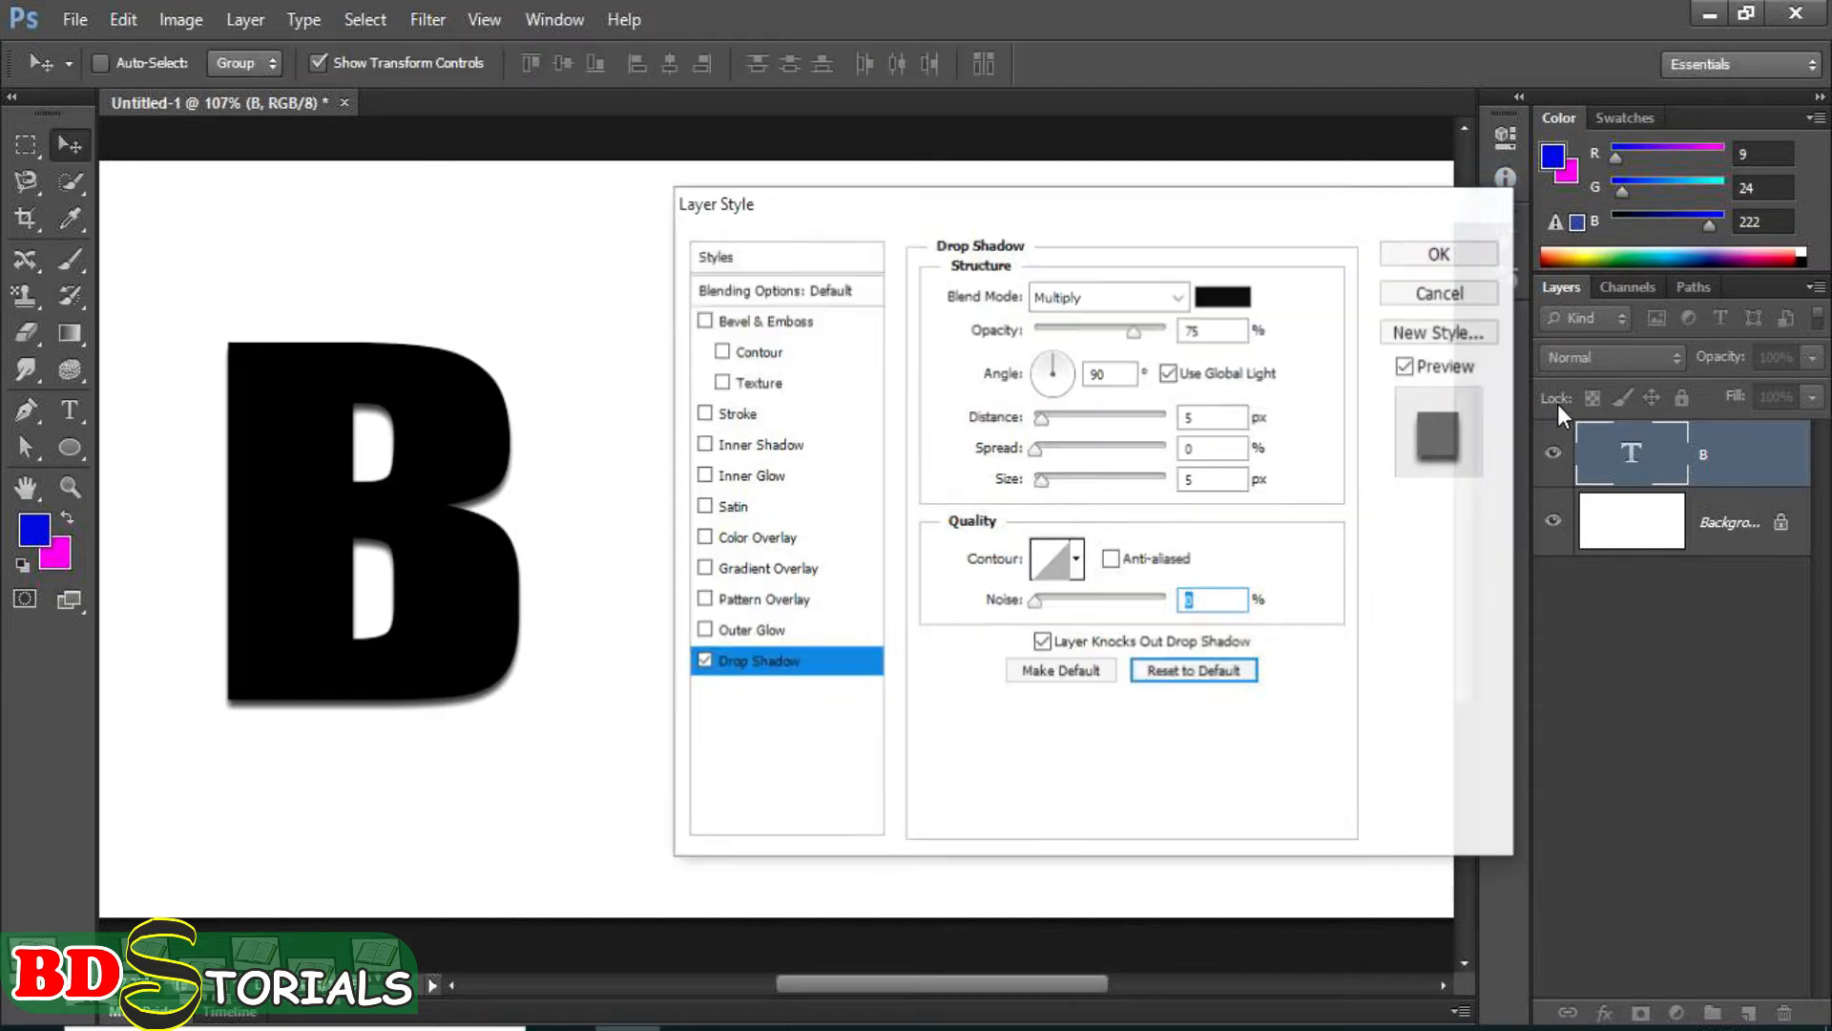
# Fill the background layer with the blue foreground colour.
pyautogui.click(1666, 532)
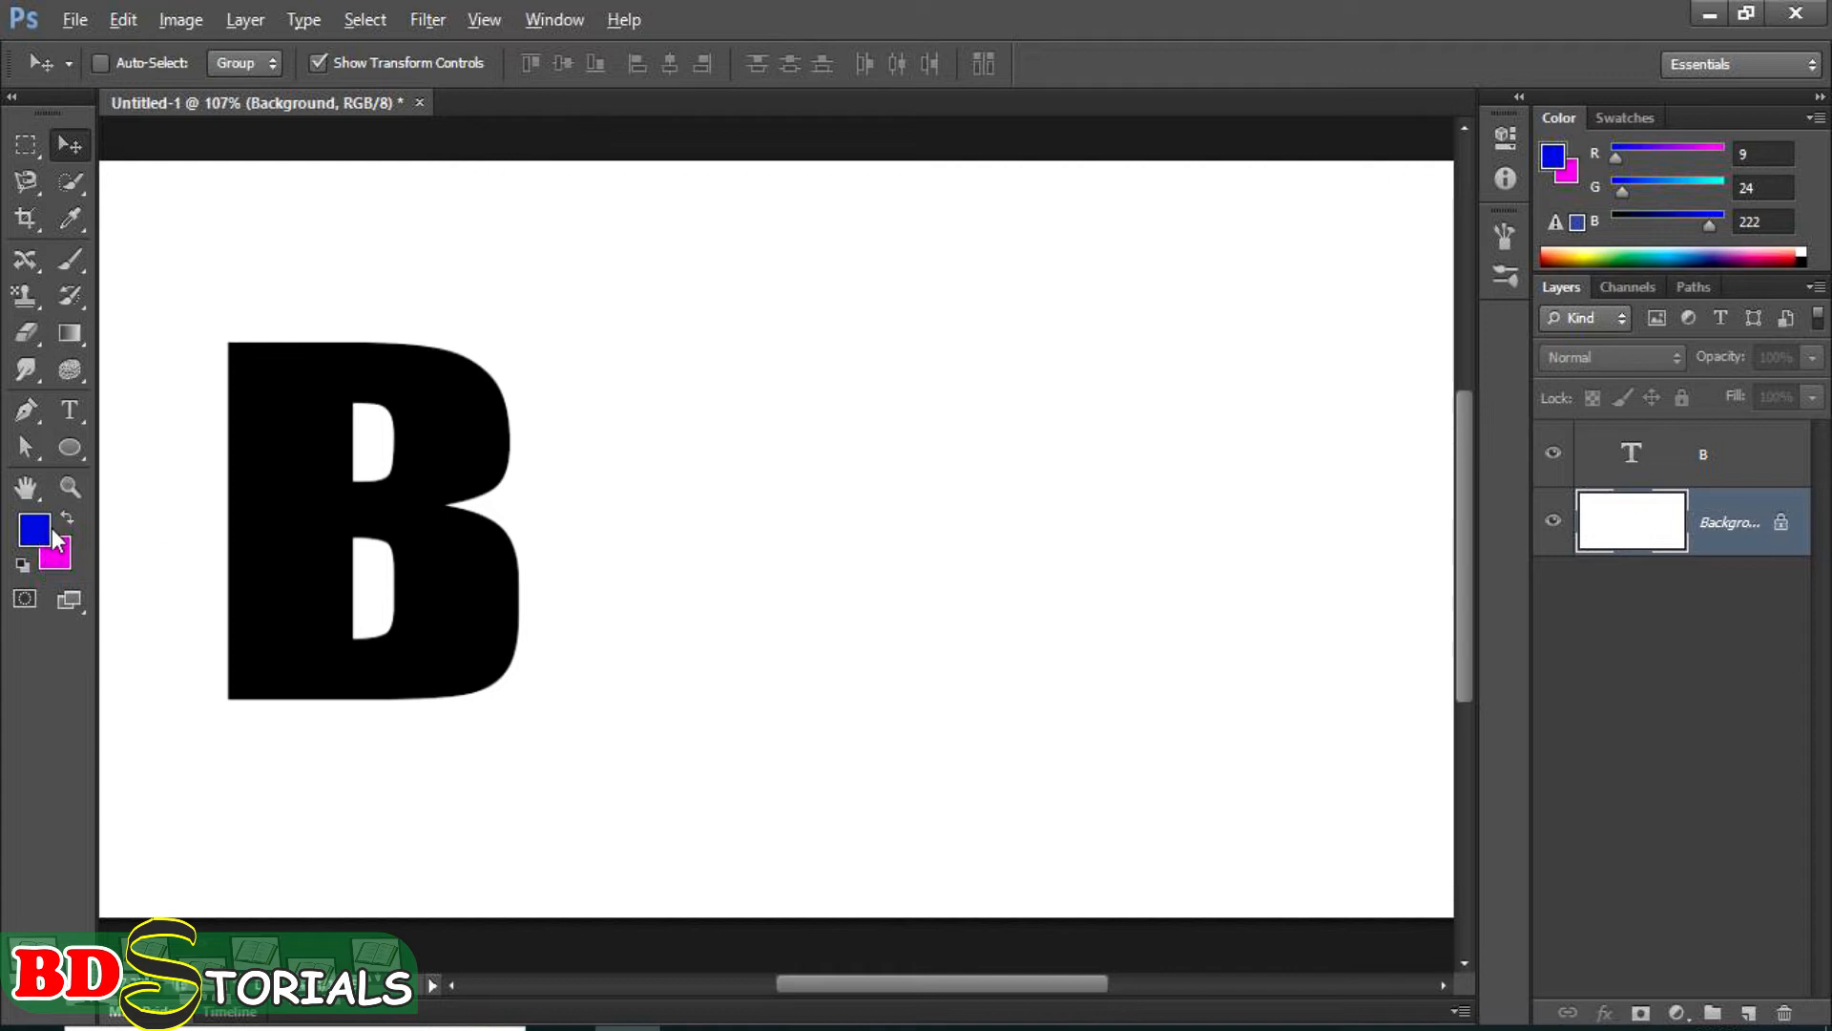
pyautogui.hotkey('alt', 'BackSpace')
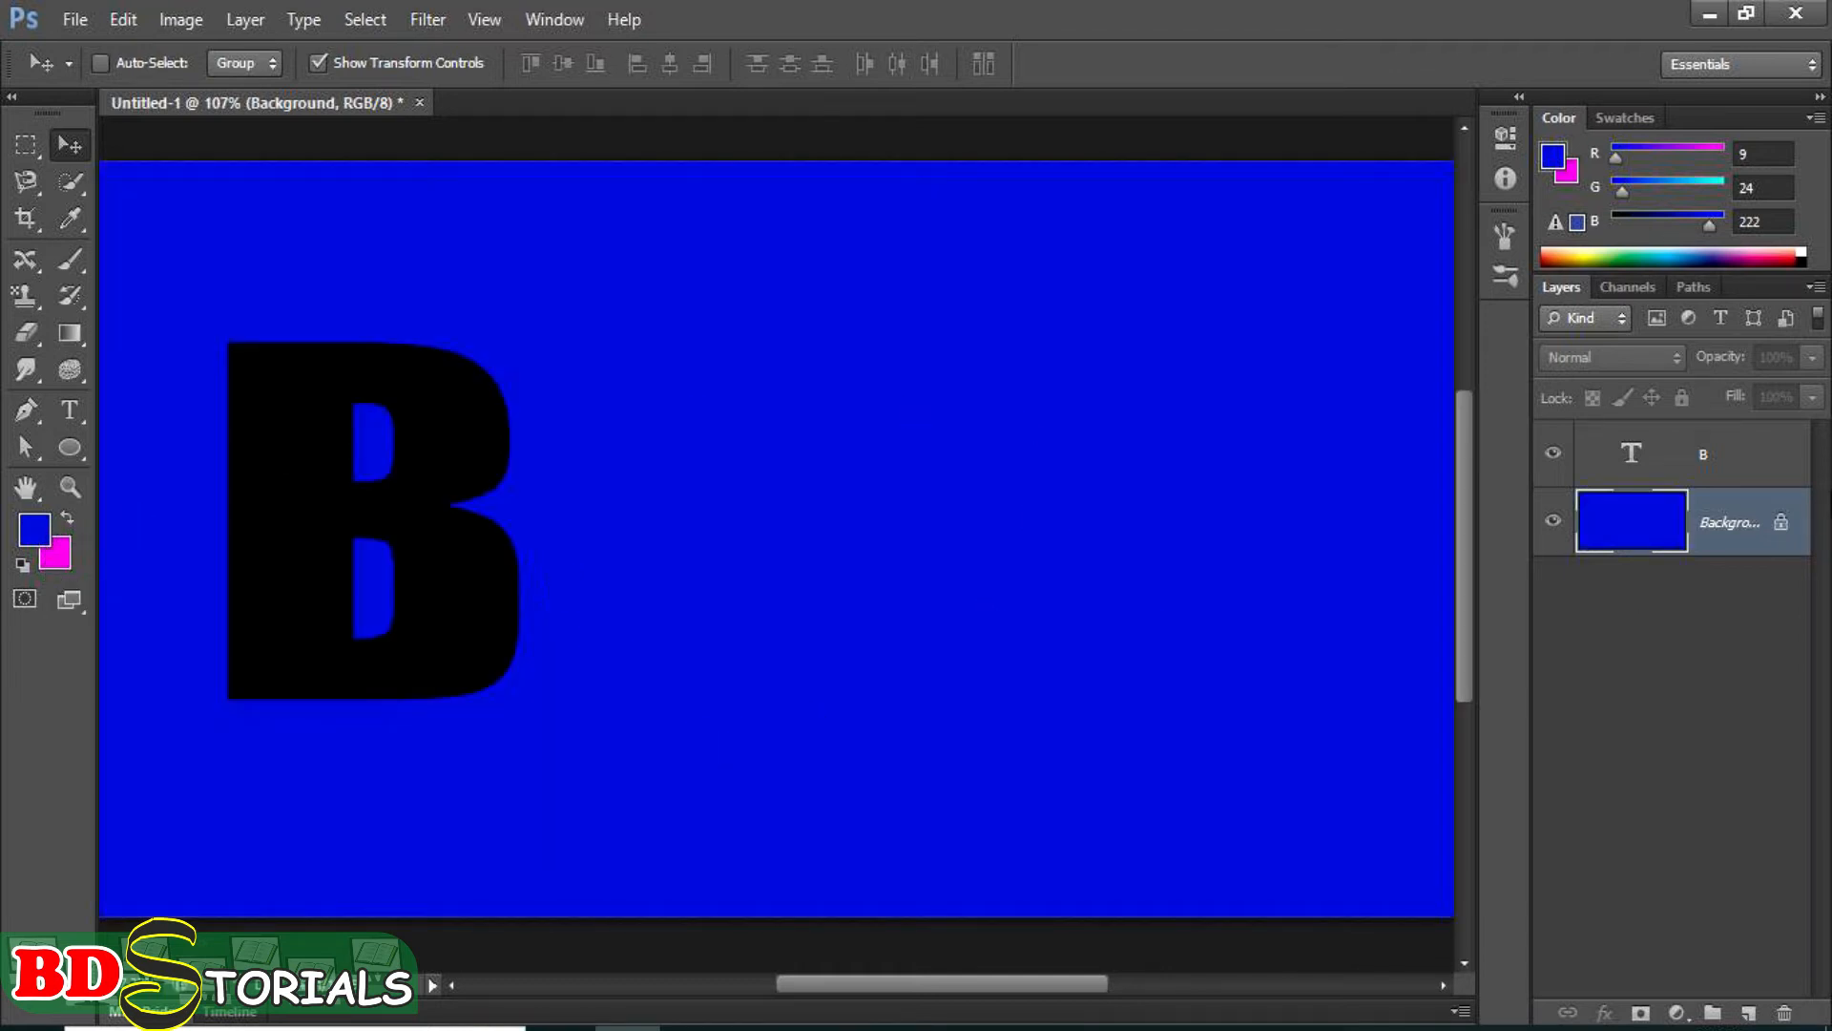
# Open the layer style settings of the B text layer and enable its outer glow with editable options.
pyautogui.click(1754, 467)
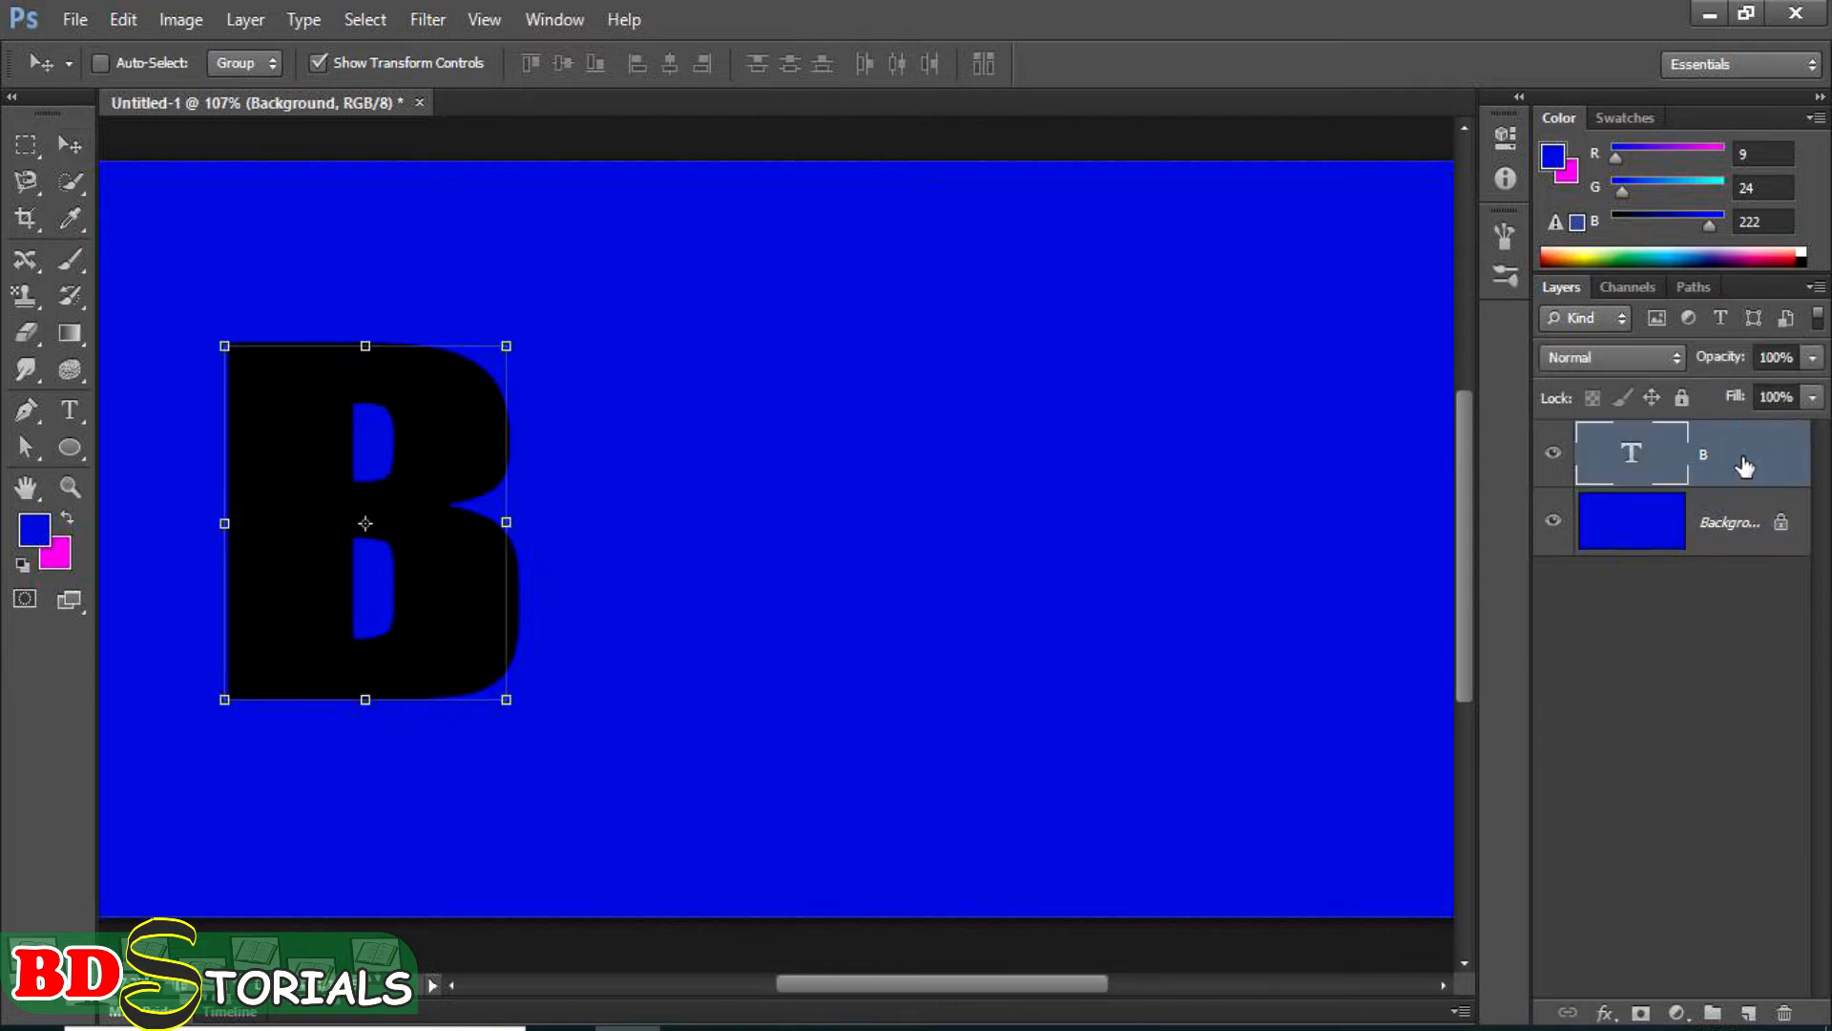
pyautogui.doubleClick(1743, 465)
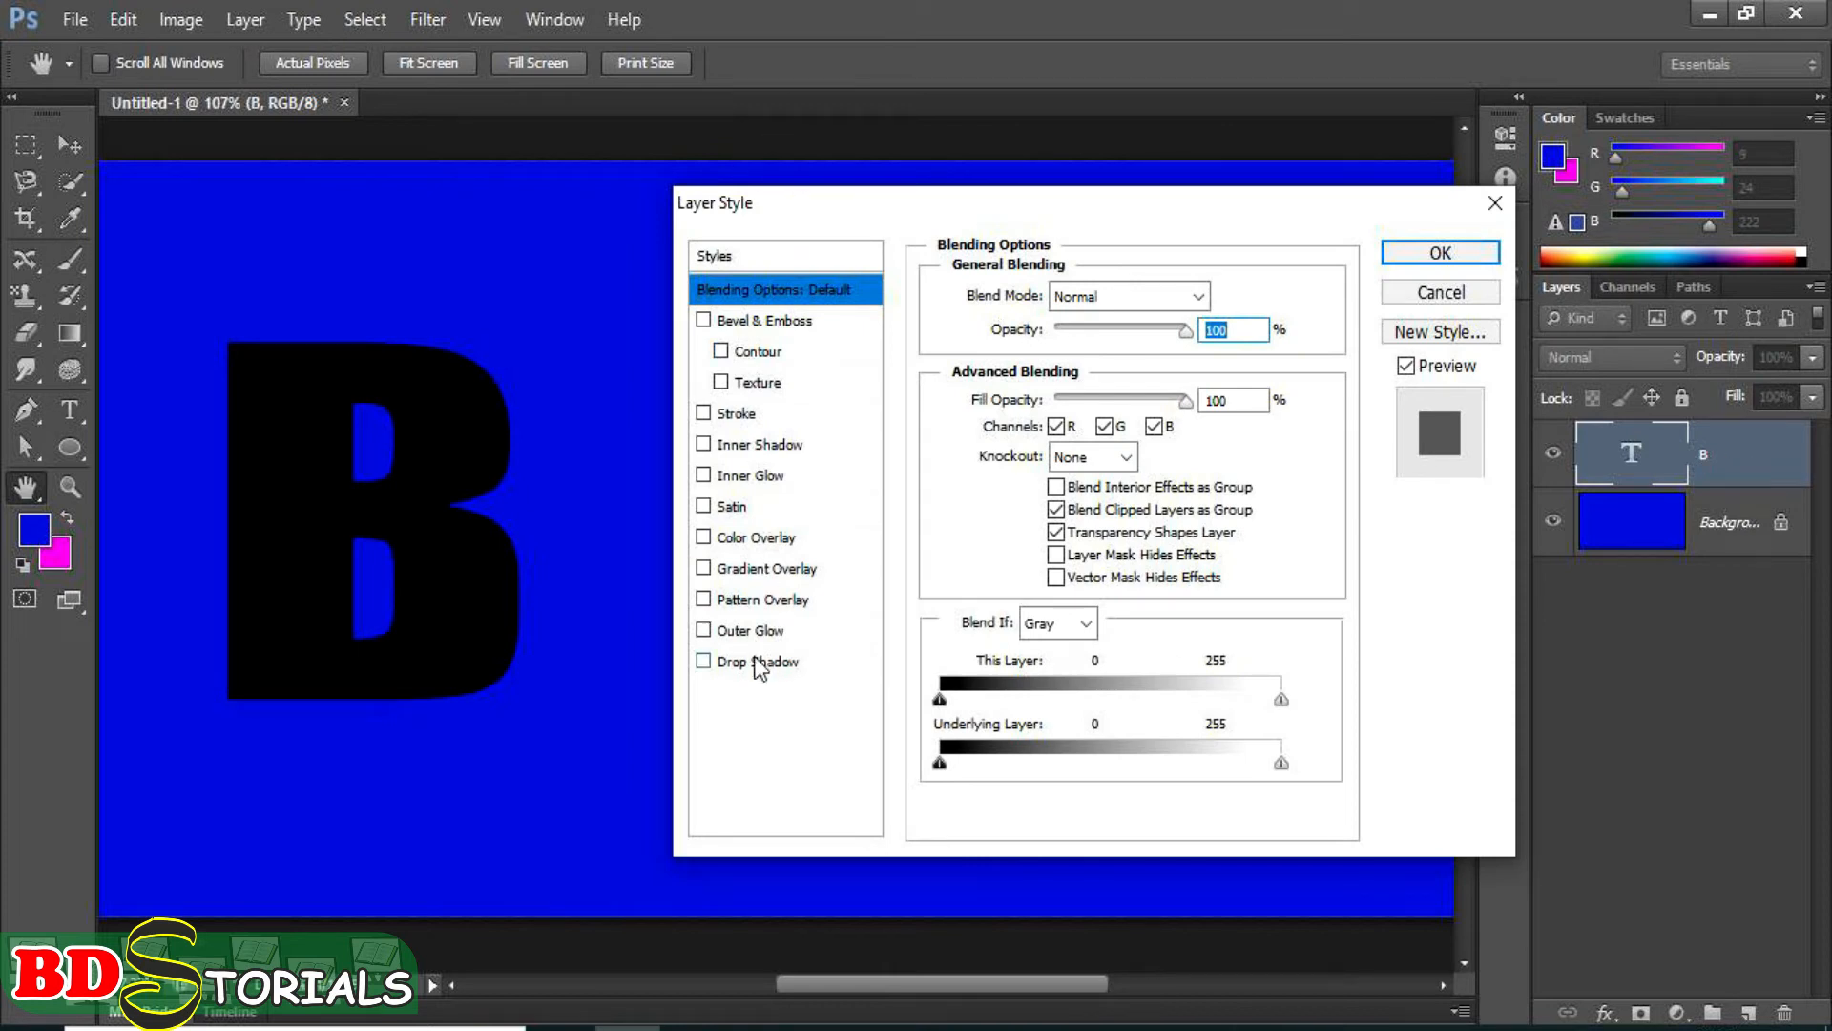
pyautogui.click(704, 631)
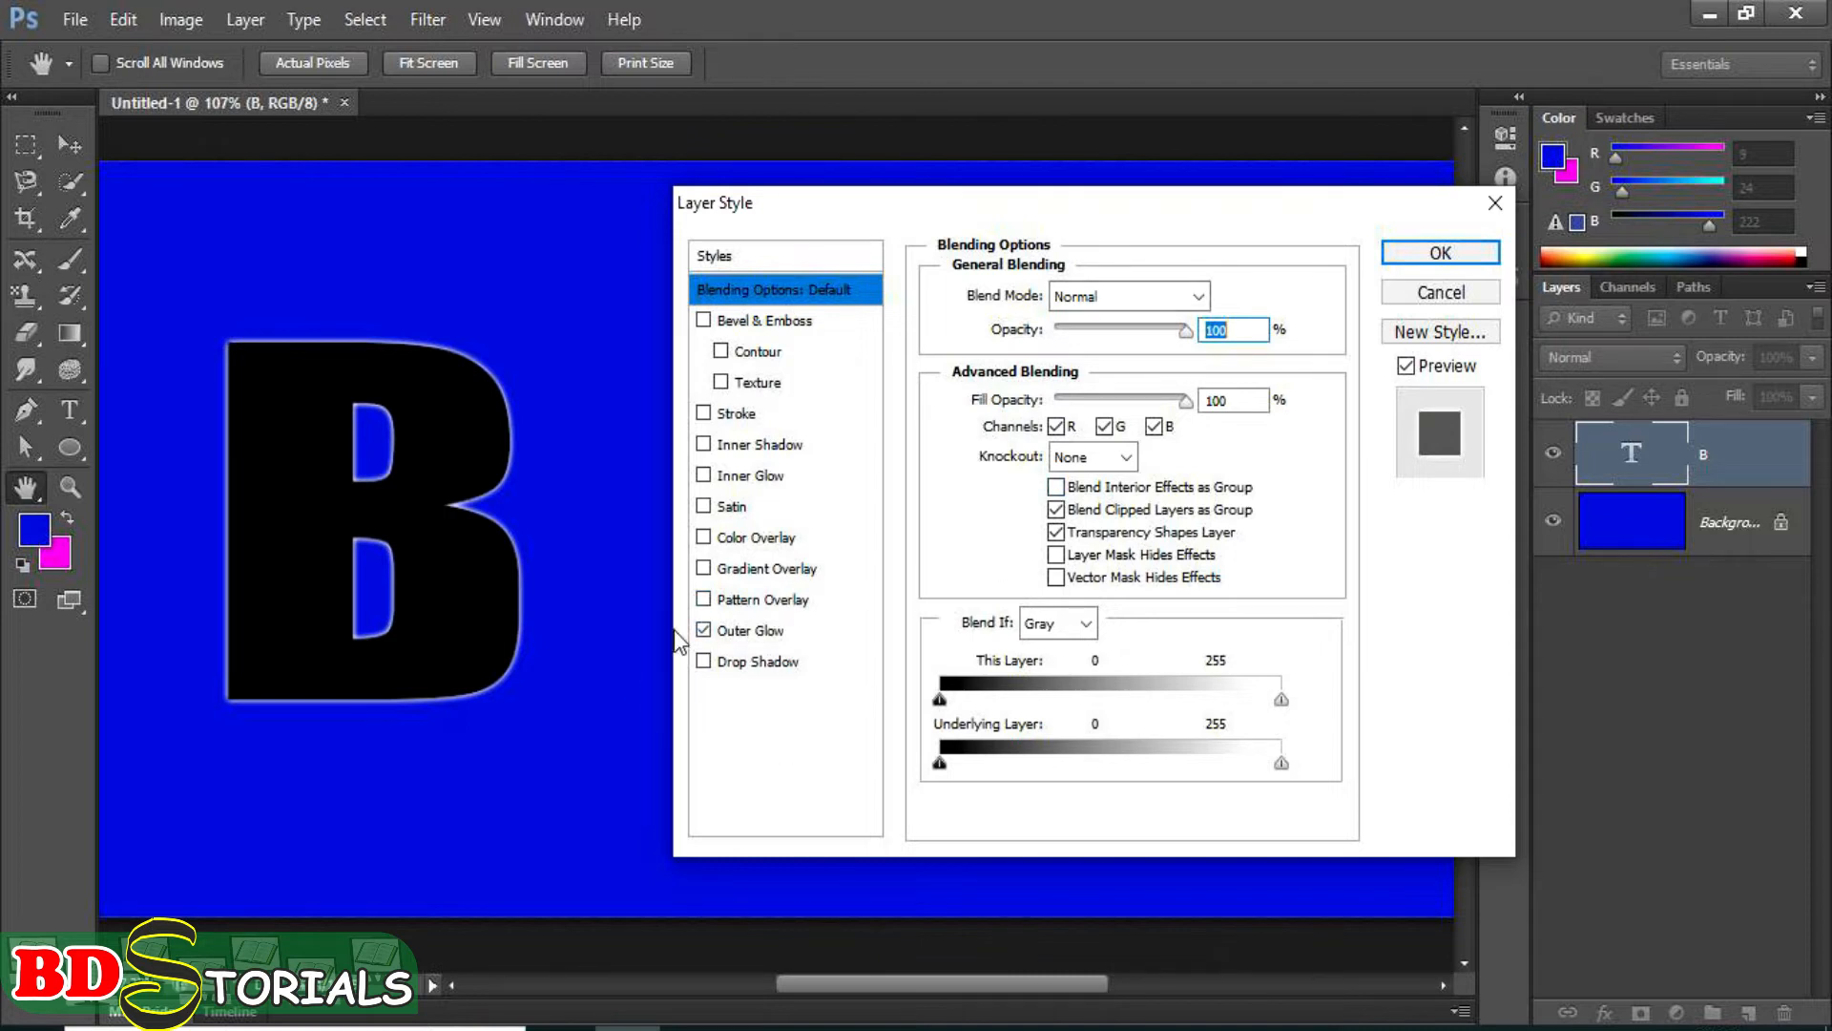
pyautogui.click(706, 632)
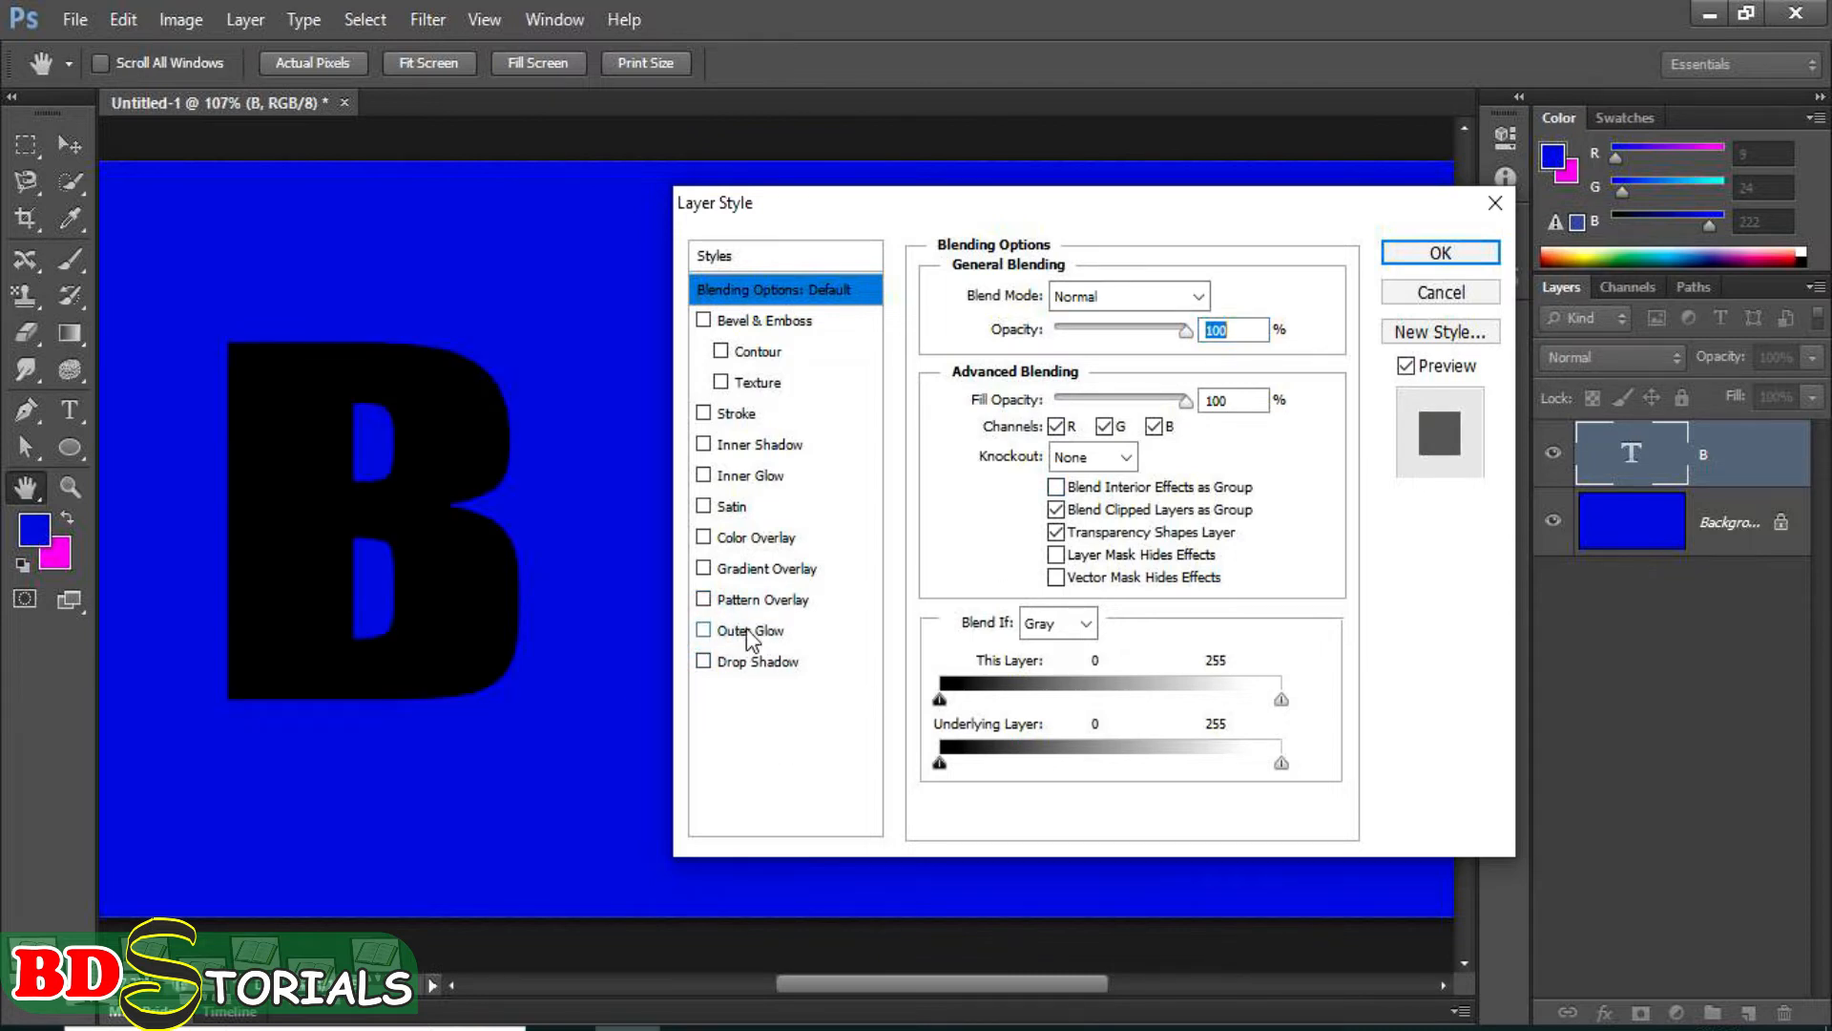
pyautogui.click(746, 630)
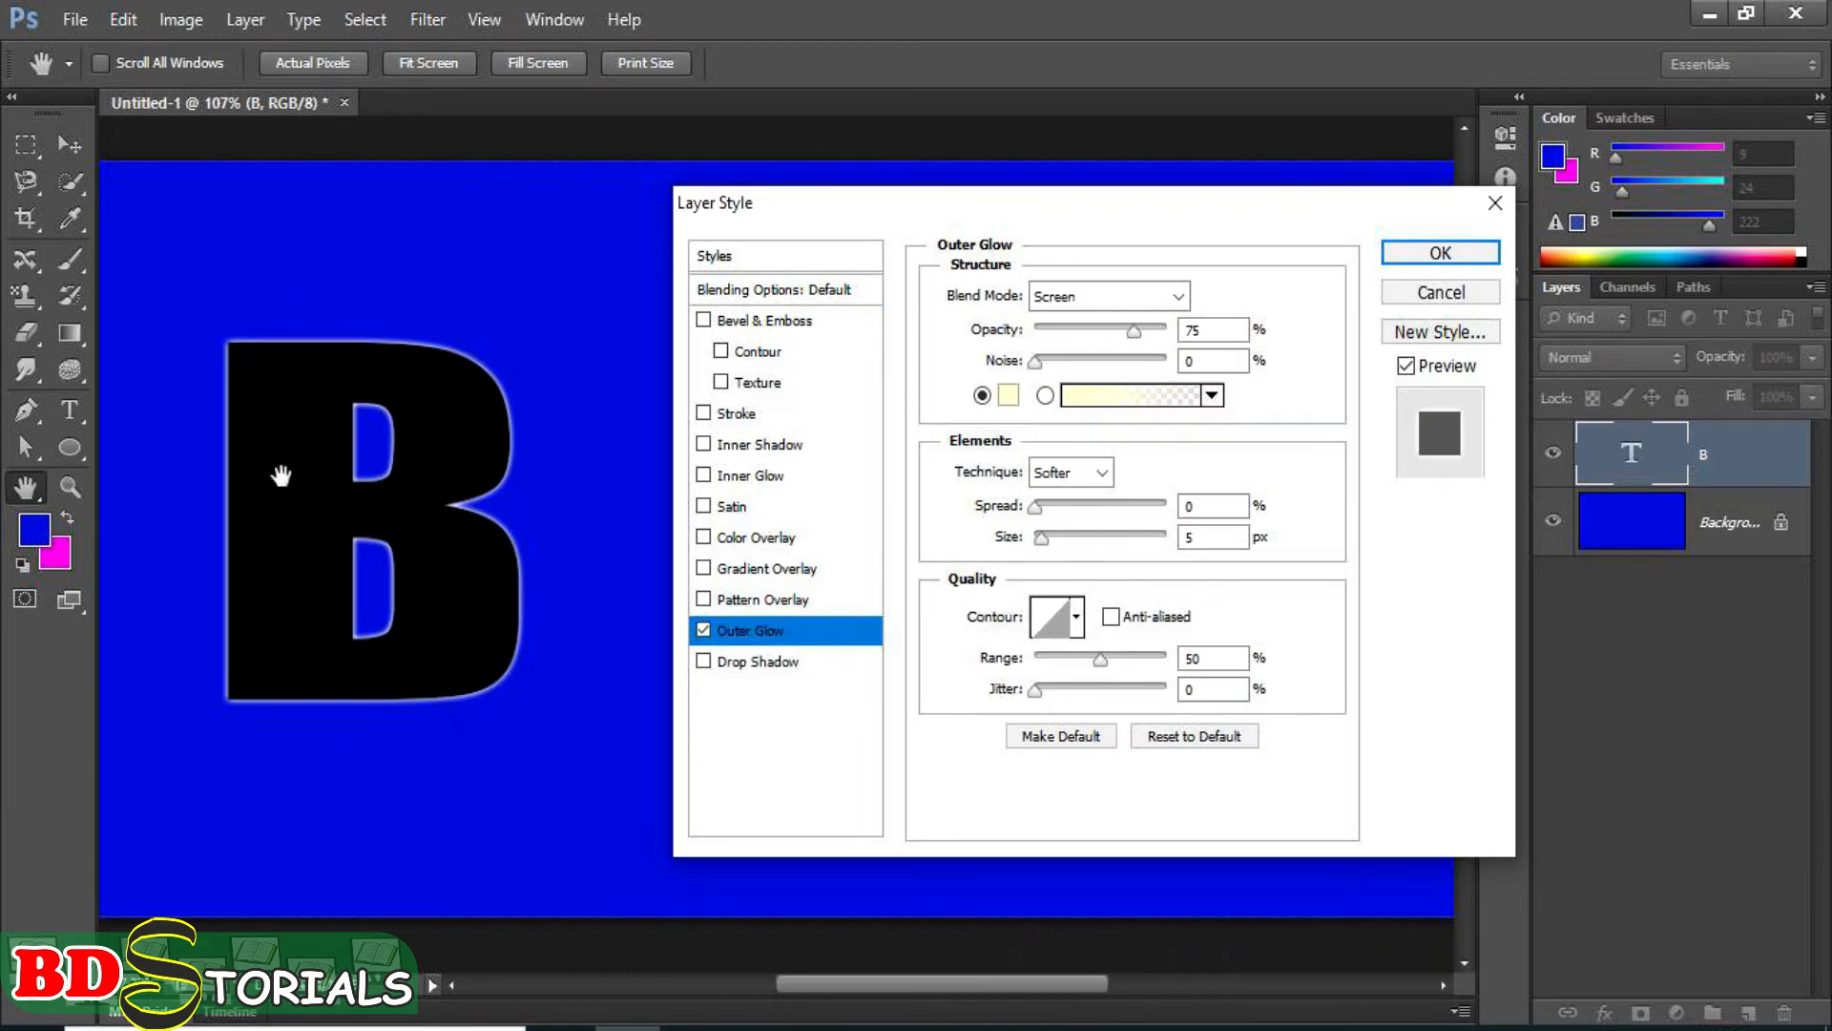
# Set the outer glow colour to bright yellow (f7f729).
pyautogui.click(1010, 397)
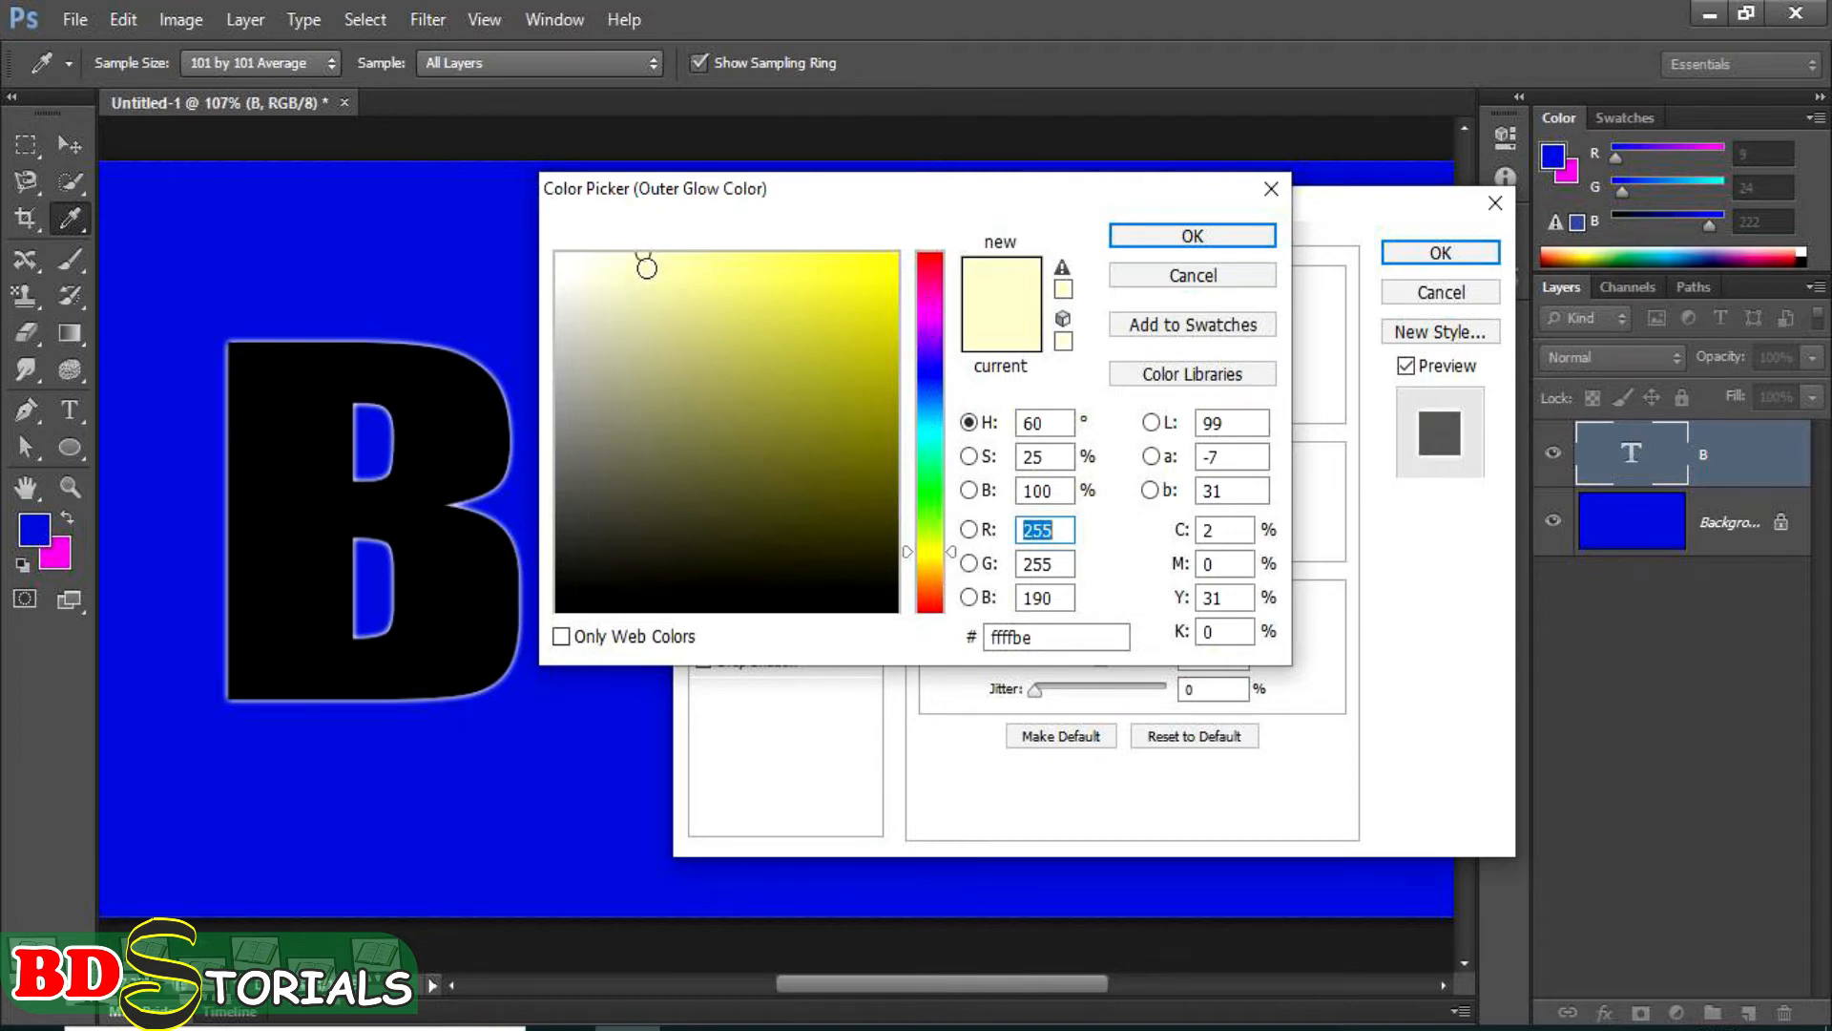
pyautogui.moveTo(839, 258)
pyautogui.mouseDown()
pyautogui.moveTo(784, 270)
pyautogui.moveTo(895, 264)
pyautogui.moveTo(841, 264)
pyautogui.mouseUp()
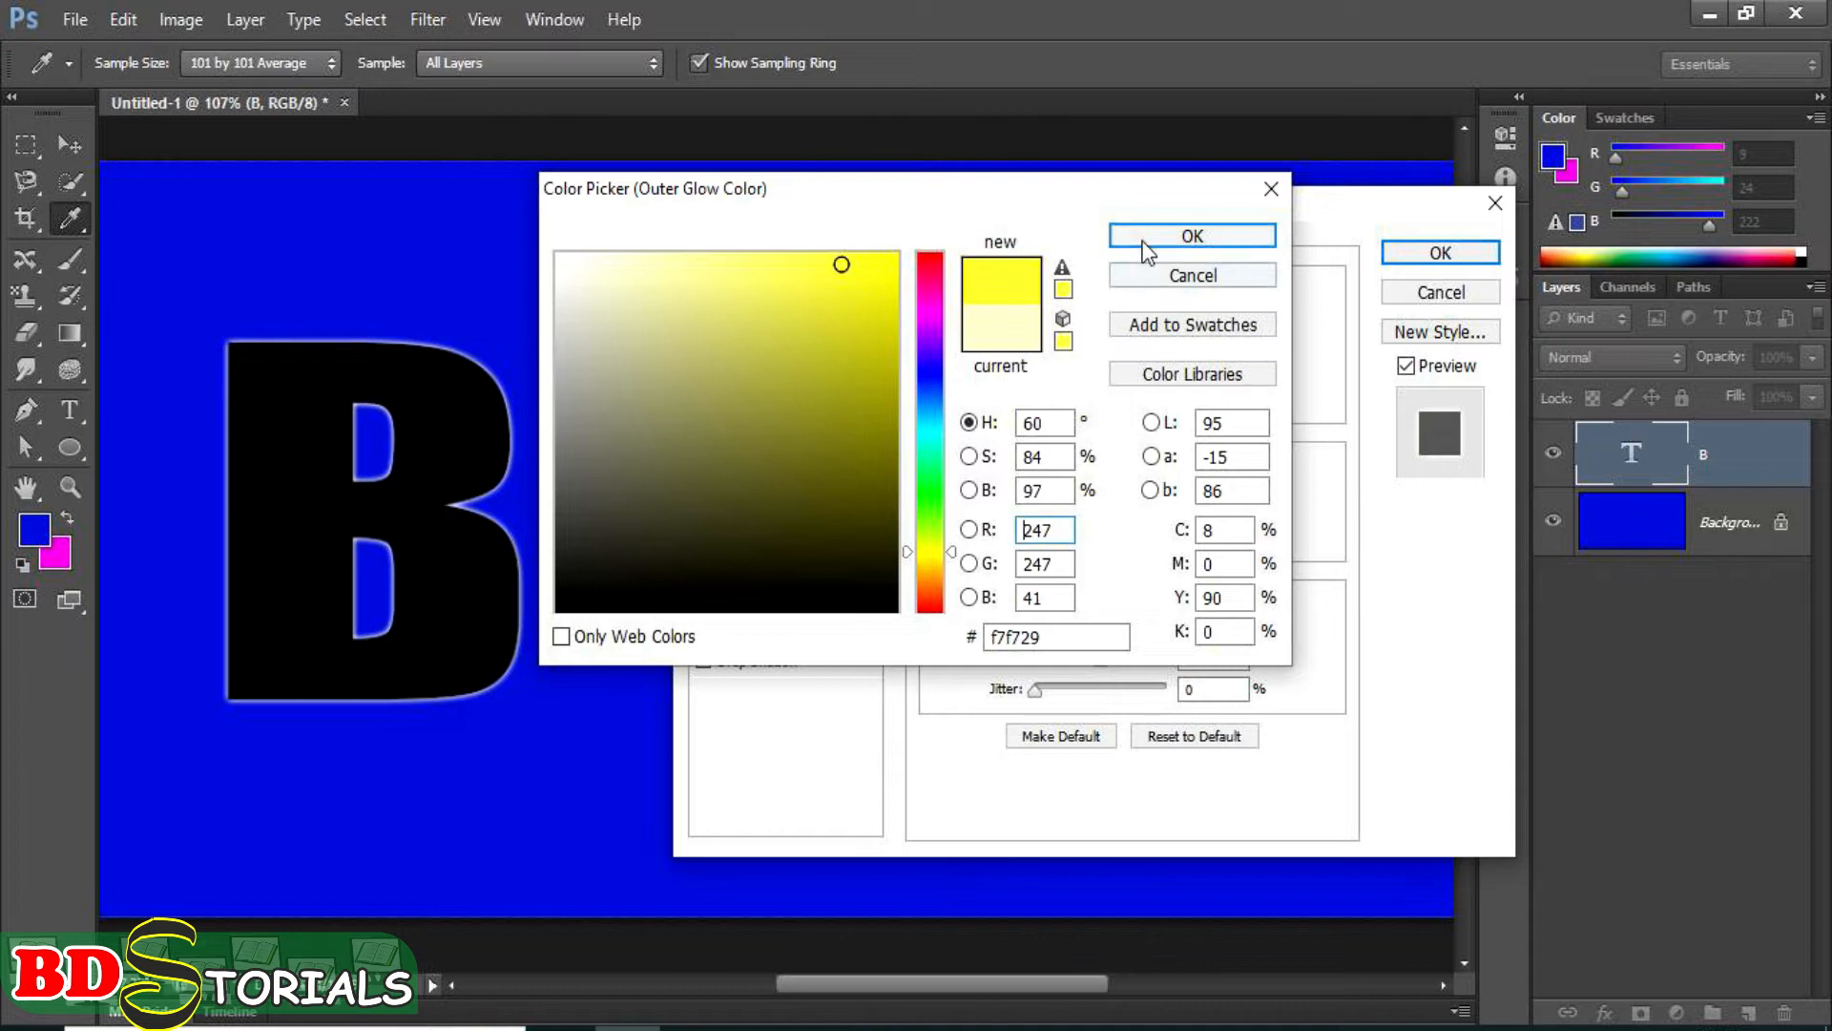
pyautogui.click(1131, 234)
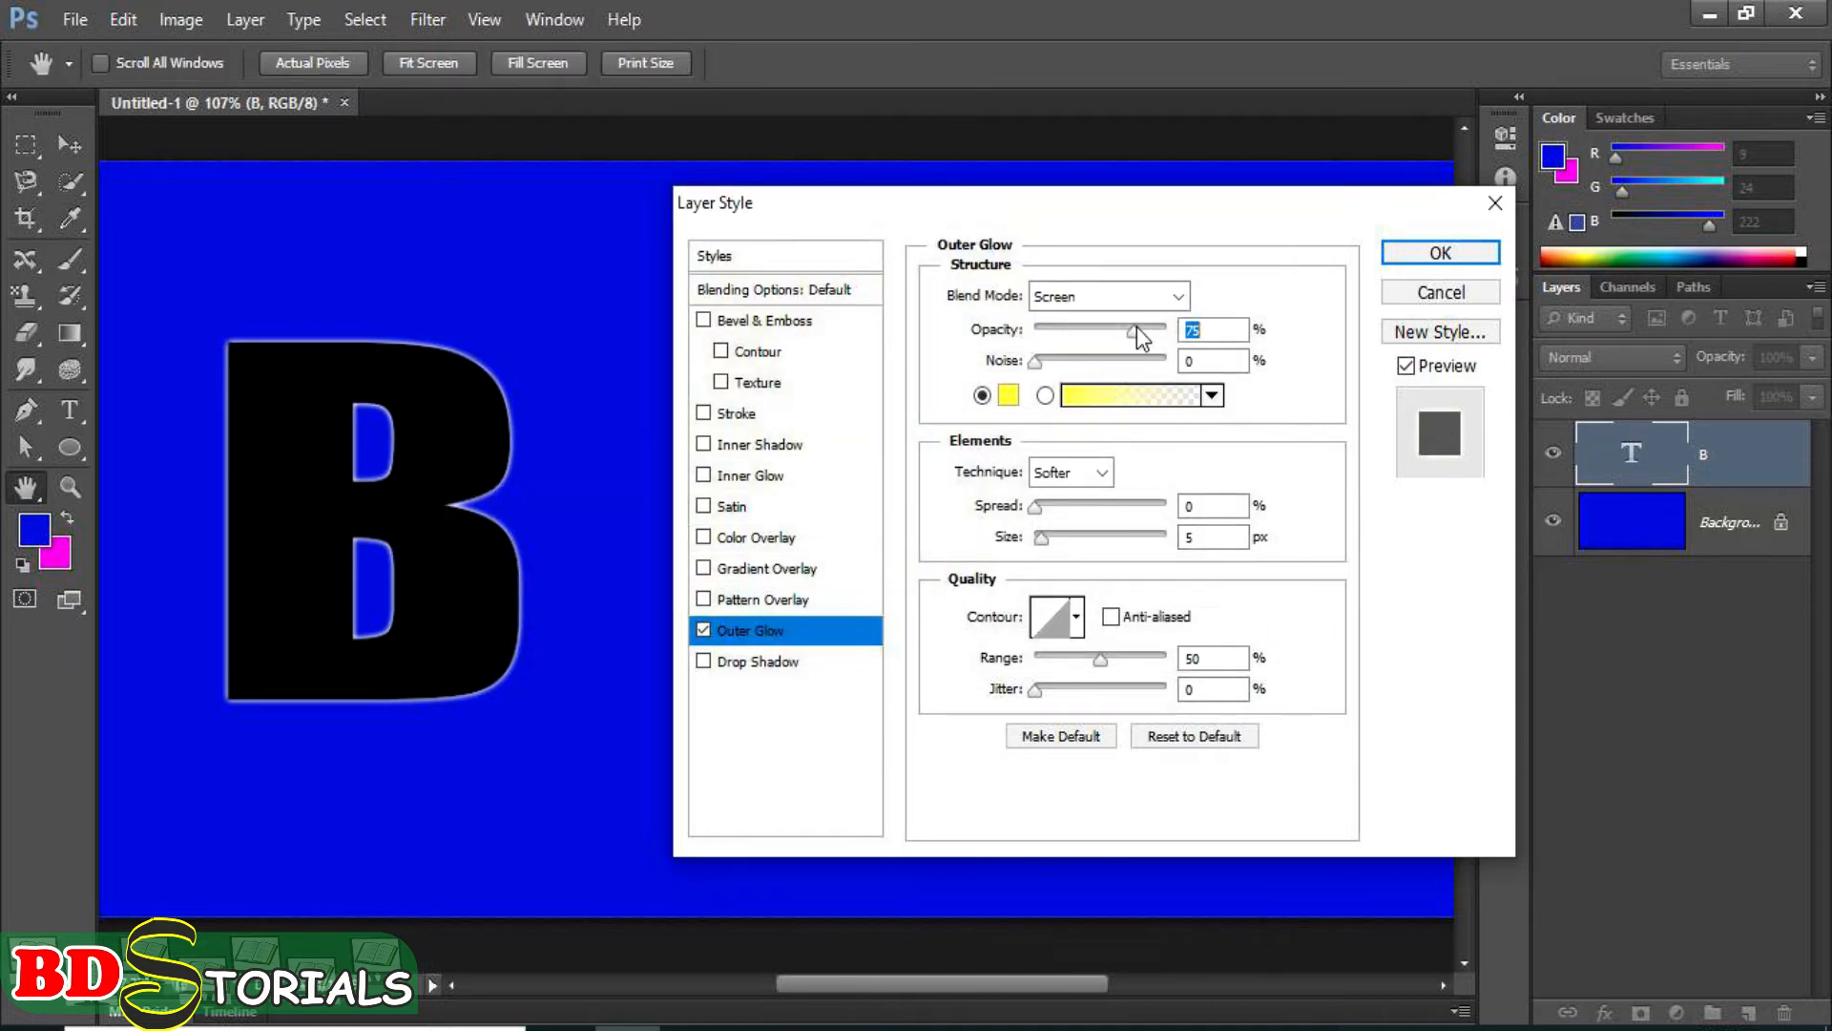
# Set the outer glow's opacity to 73%, spread to 74% and size to 7 px.
pyautogui.moveTo(1137, 328)
pyautogui.mouseDown()
pyautogui.moveTo(1173, 345)
pyautogui.moveTo(1131, 336)
pyautogui.mouseUp()
pyautogui.moveTo(1038, 512); pyautogui.dragTo(1137, 530)
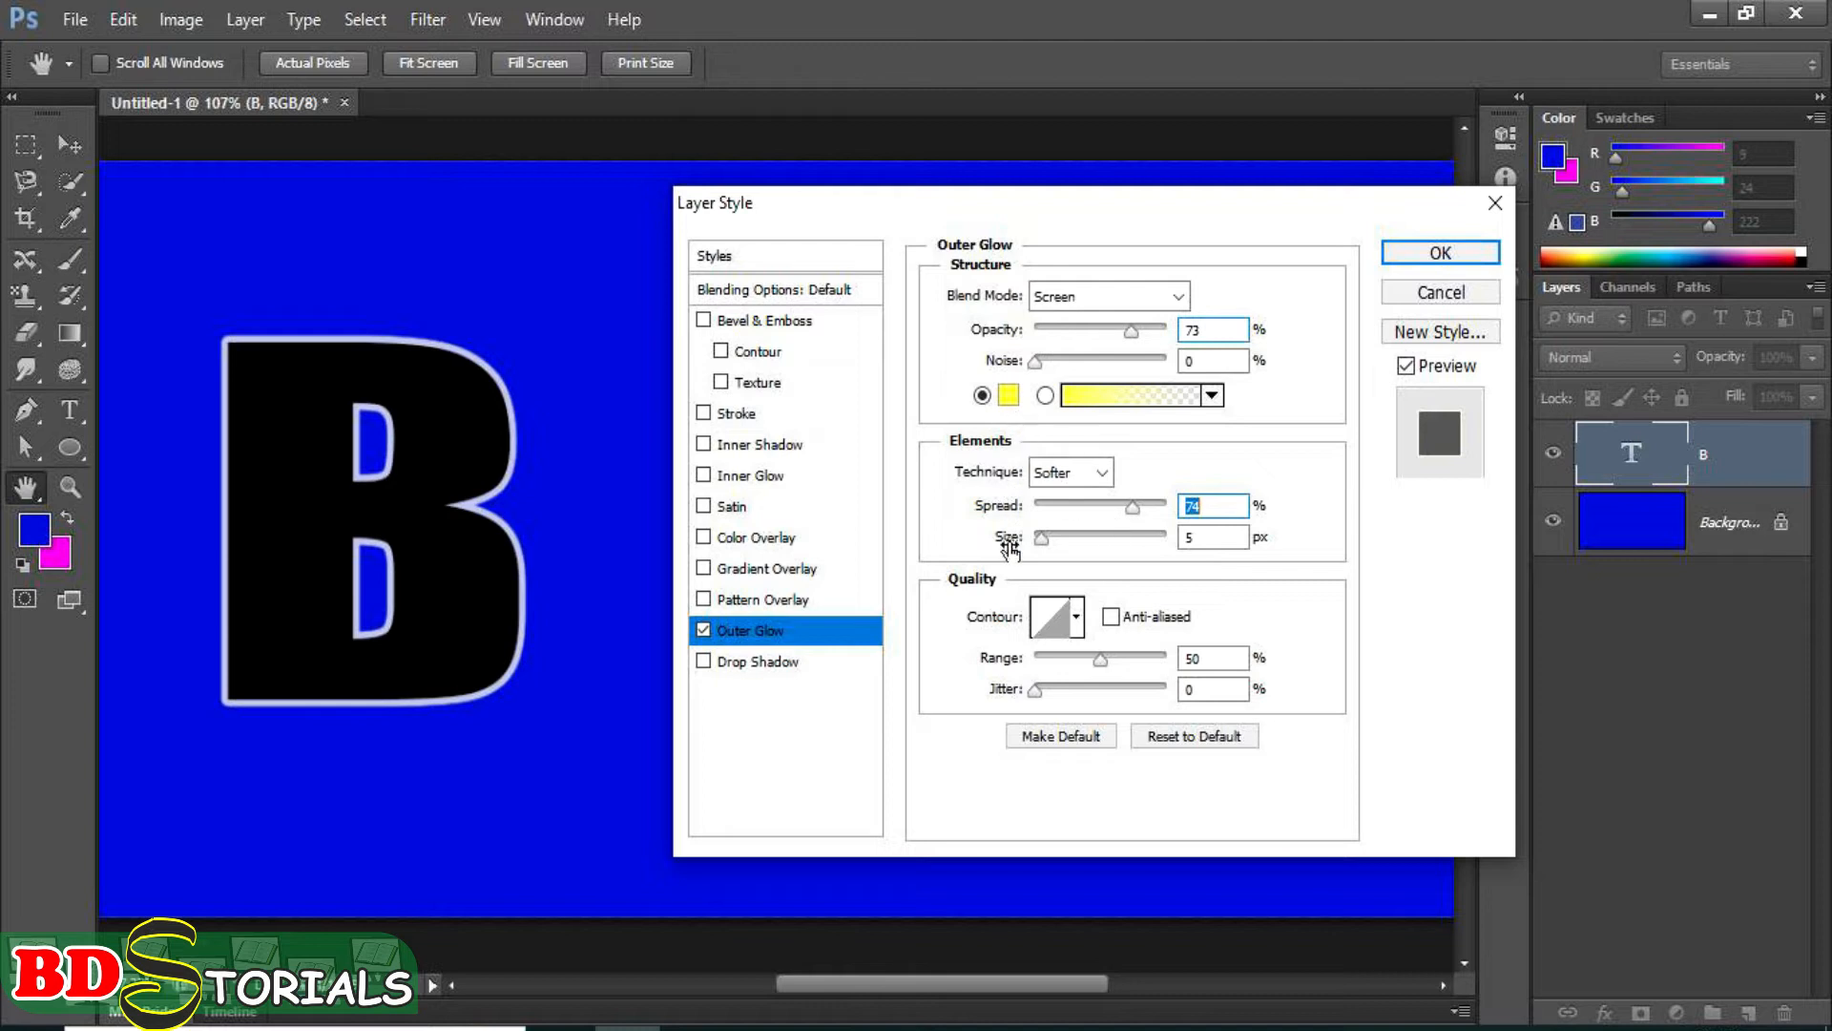
pyautogui.moveTo(1038, 536)
pyautogui.mouseDown()
pyautogui.moveTo(1084, 548)
pyautogui.moveTo(1044, 540)
pyautogui.mouseUp()
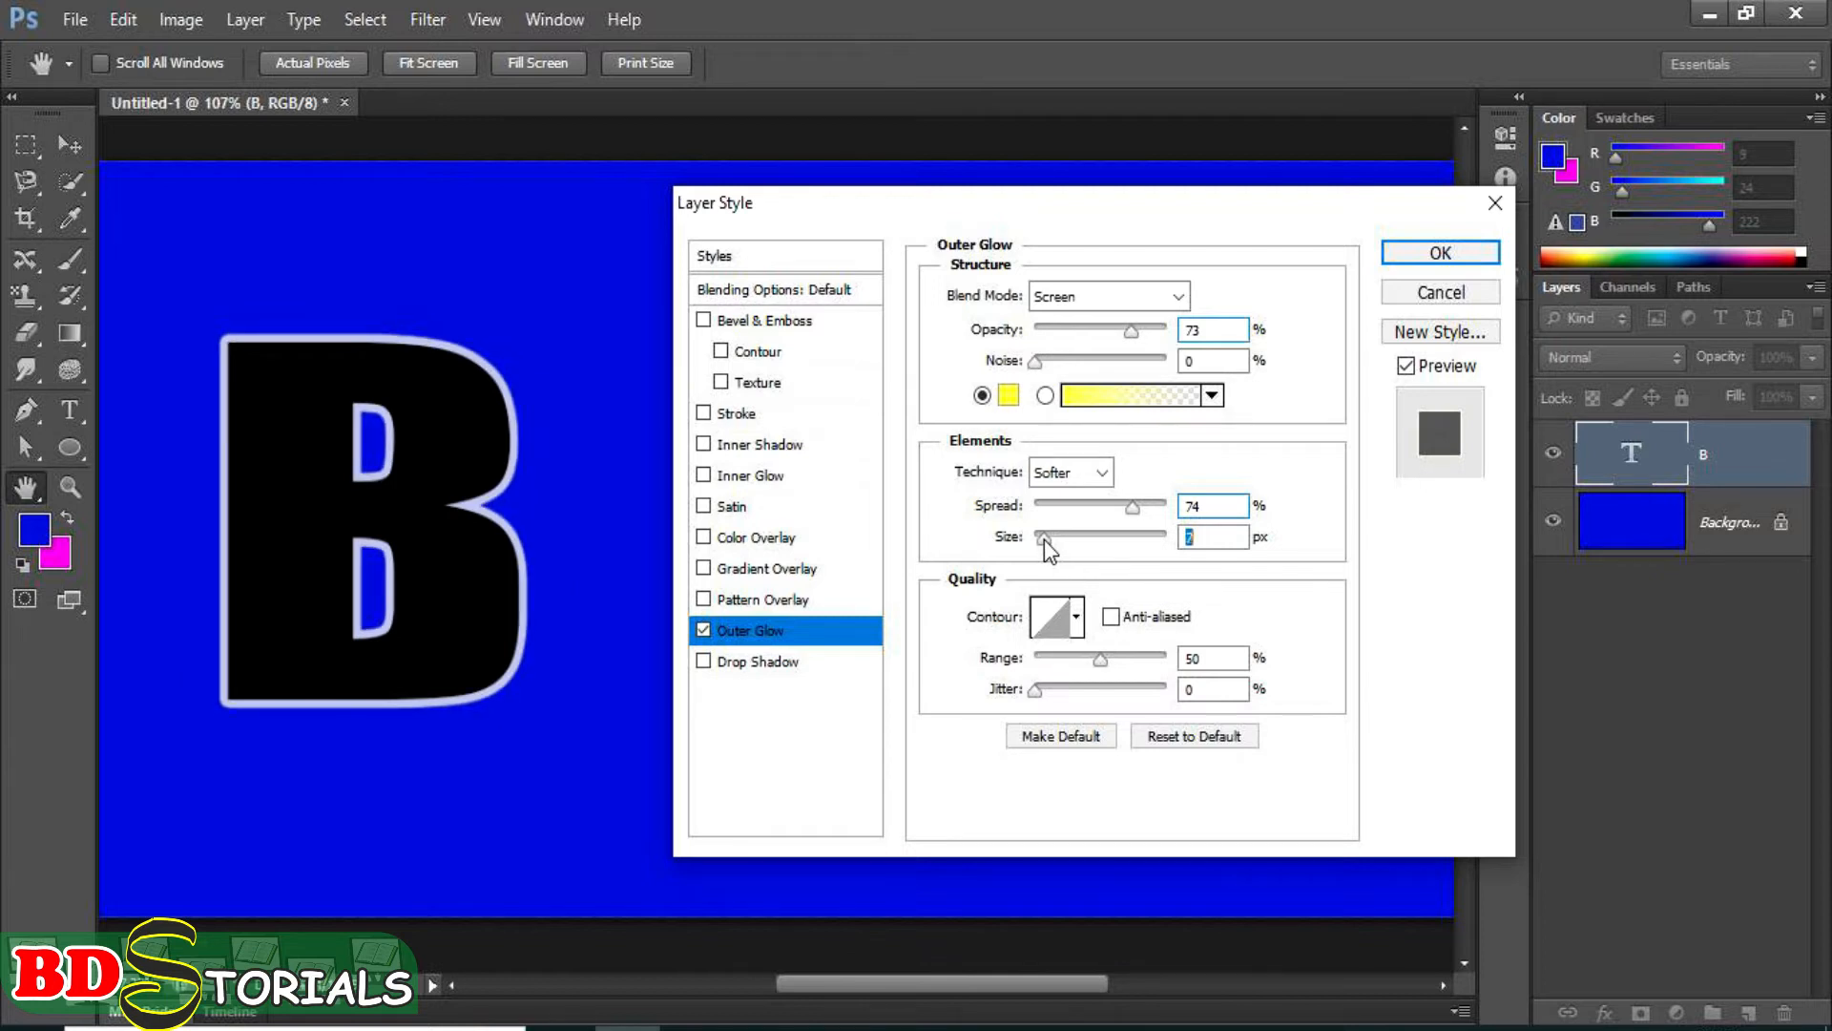
# Change the outer glow colour to a slightly more saturated yellow.
pyautogui.click(1009, 397)
pyautogui.click(886, 266)
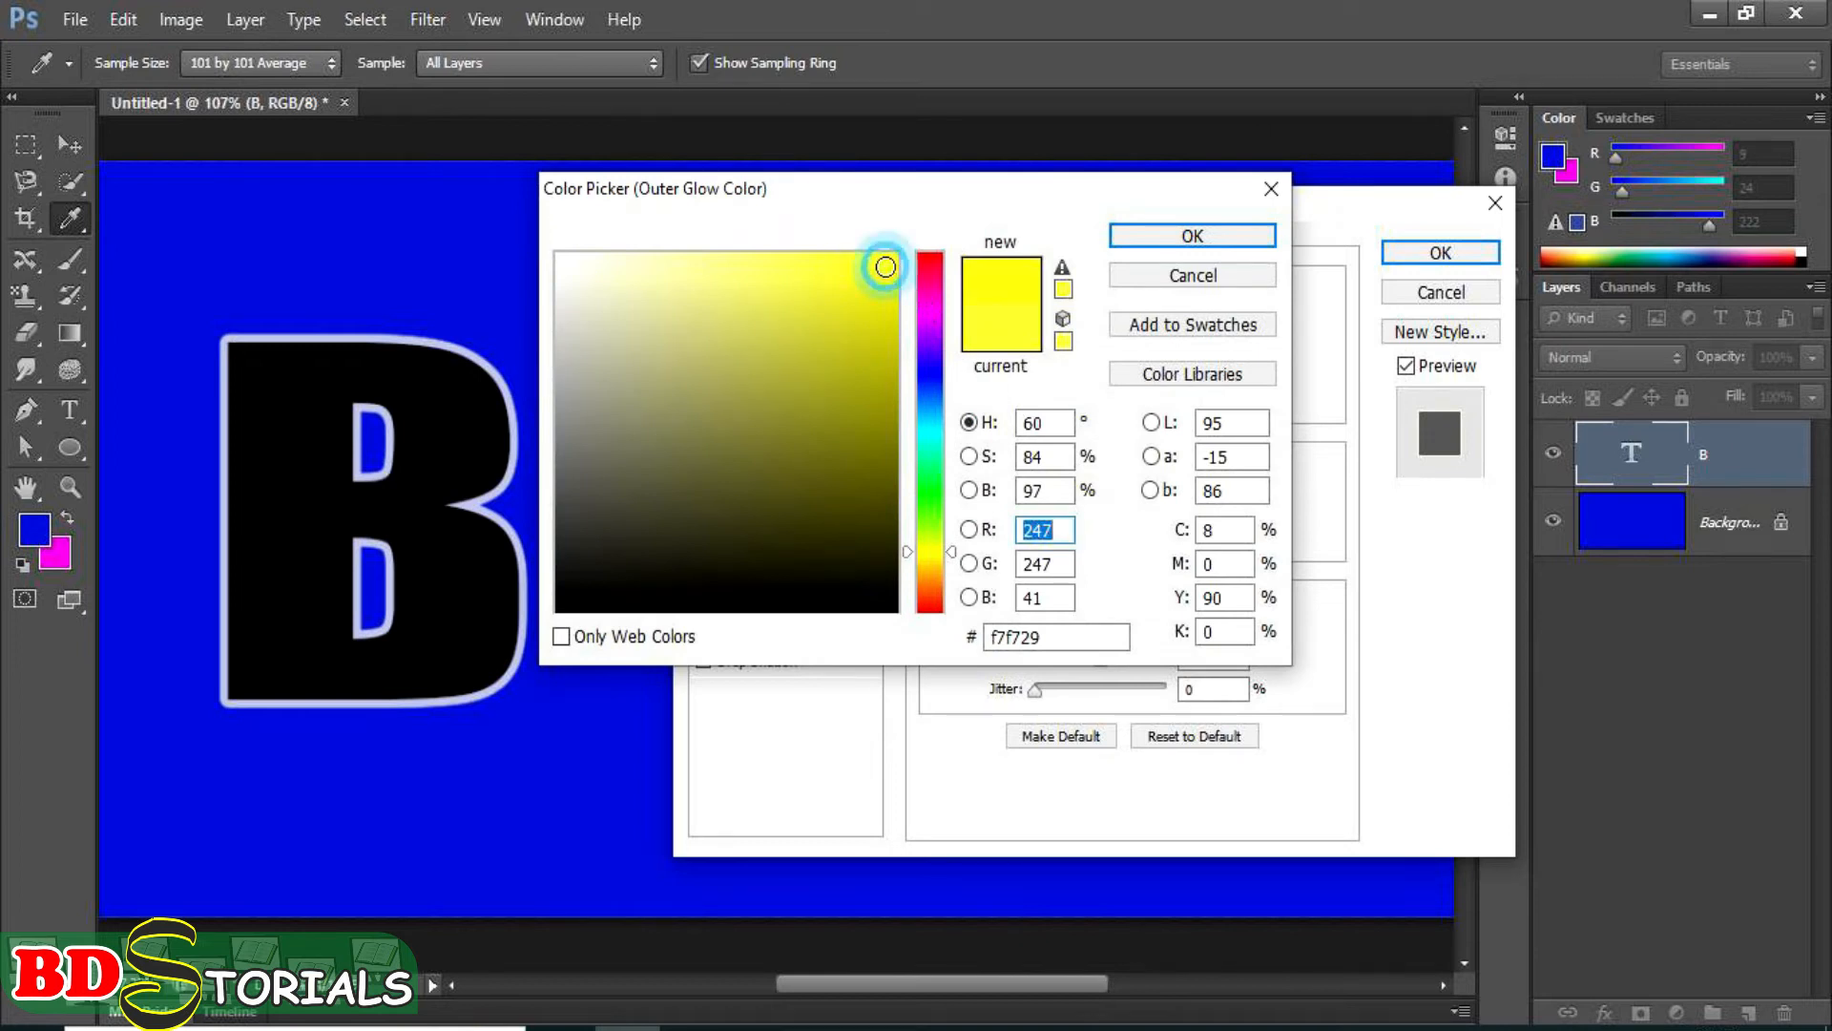
pyautogui.click(1172, 238)
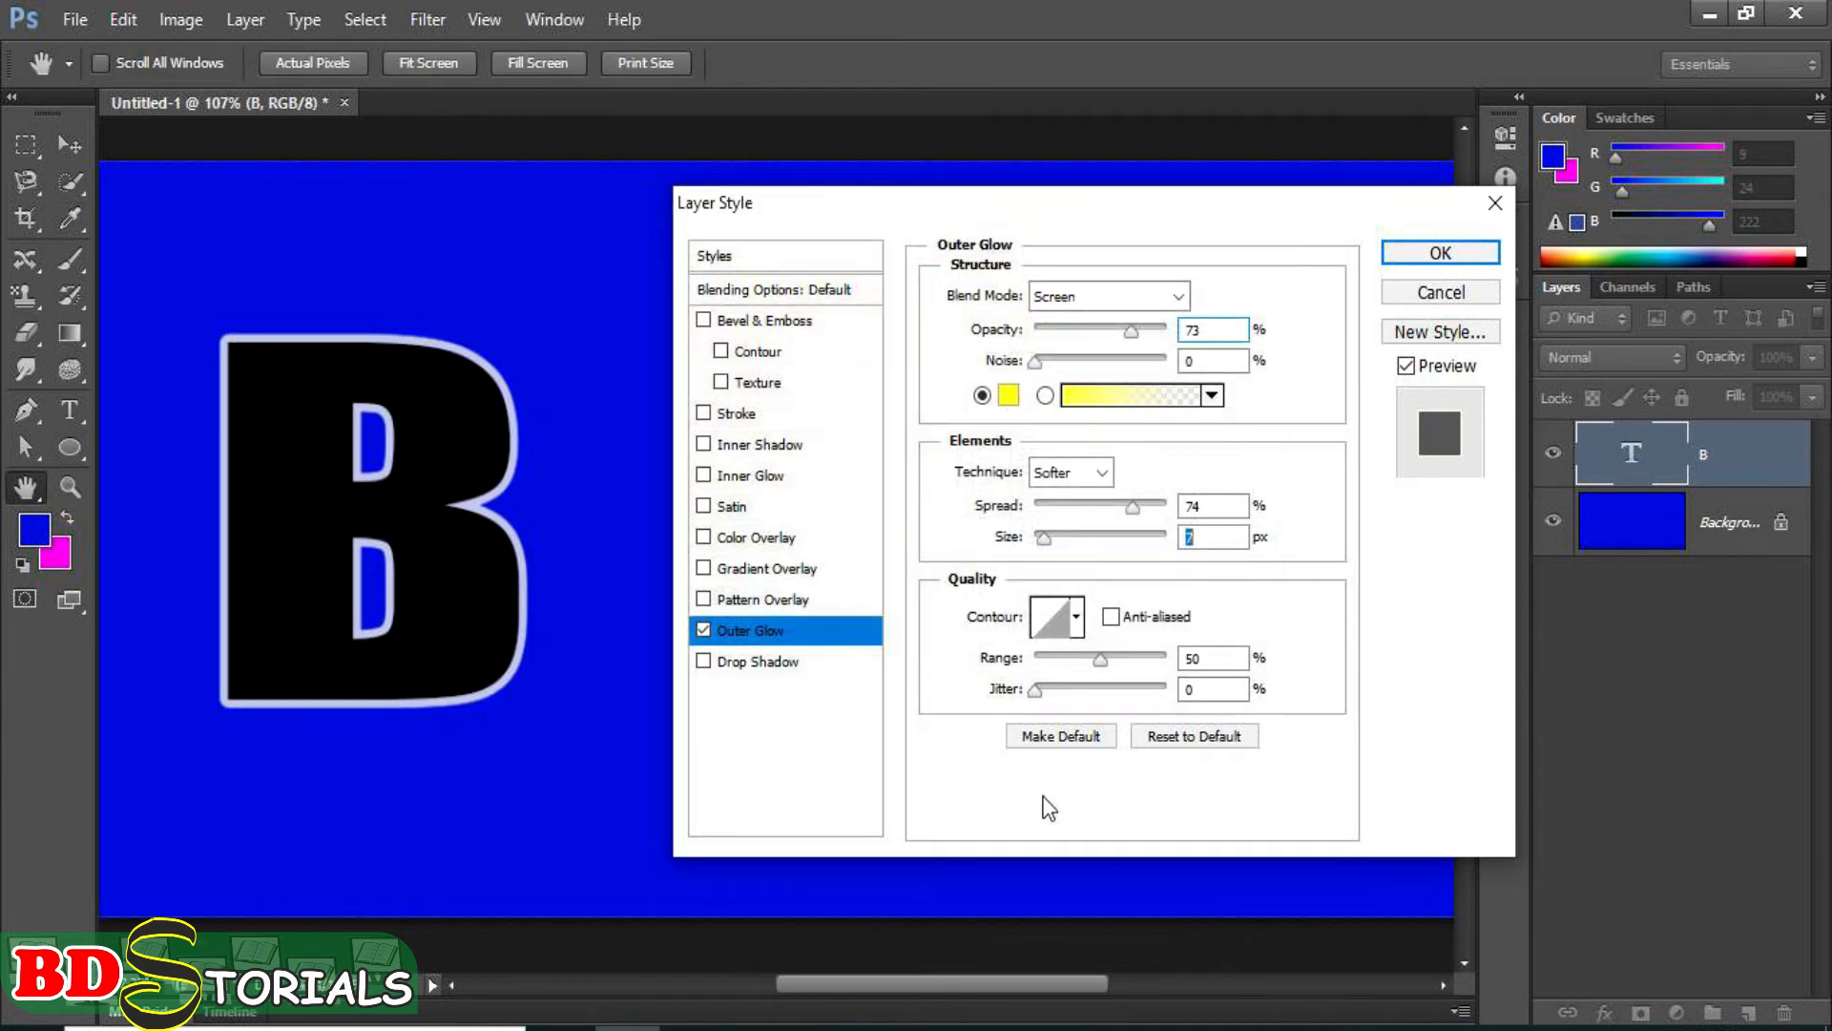
# Try a Color to Transparent gradient for the outer glow, then return to the solid yellow colour.
pyautogui.click(1043, 396)
pyautogui.click(1084, 395)
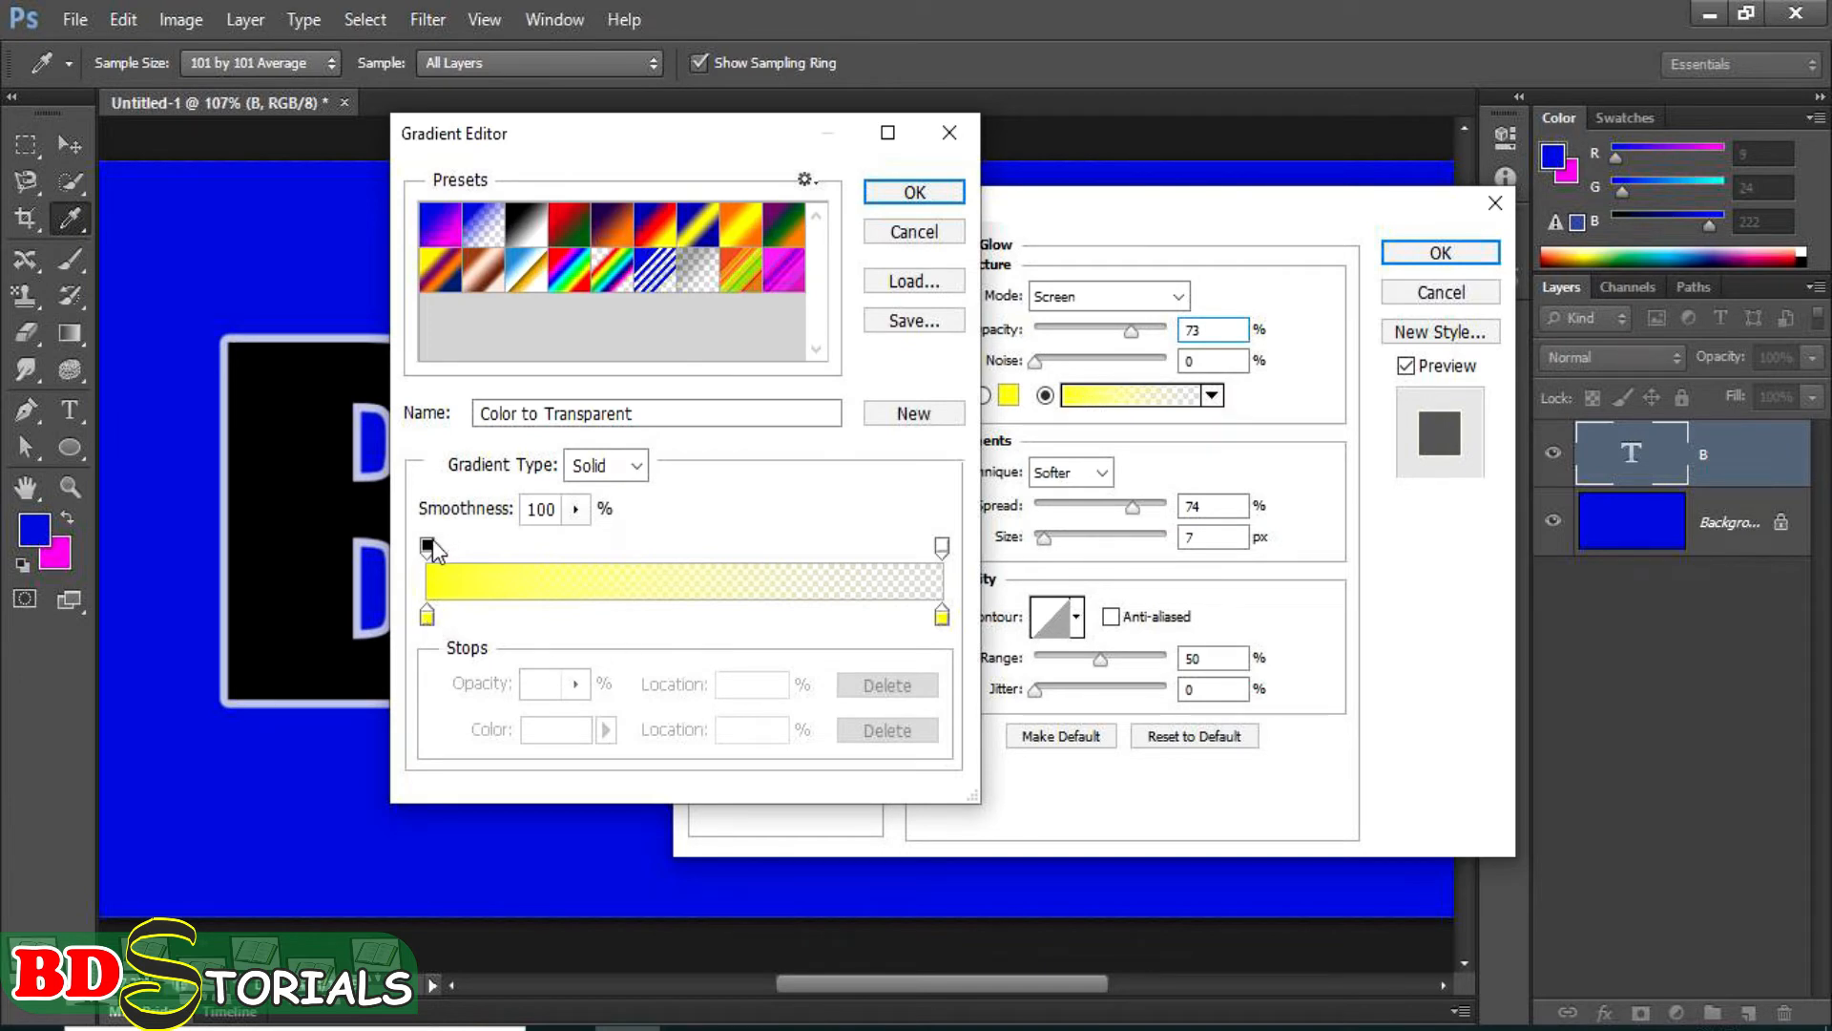
pyautogui.click(935, 196)
pyautogui.click(981, 394)
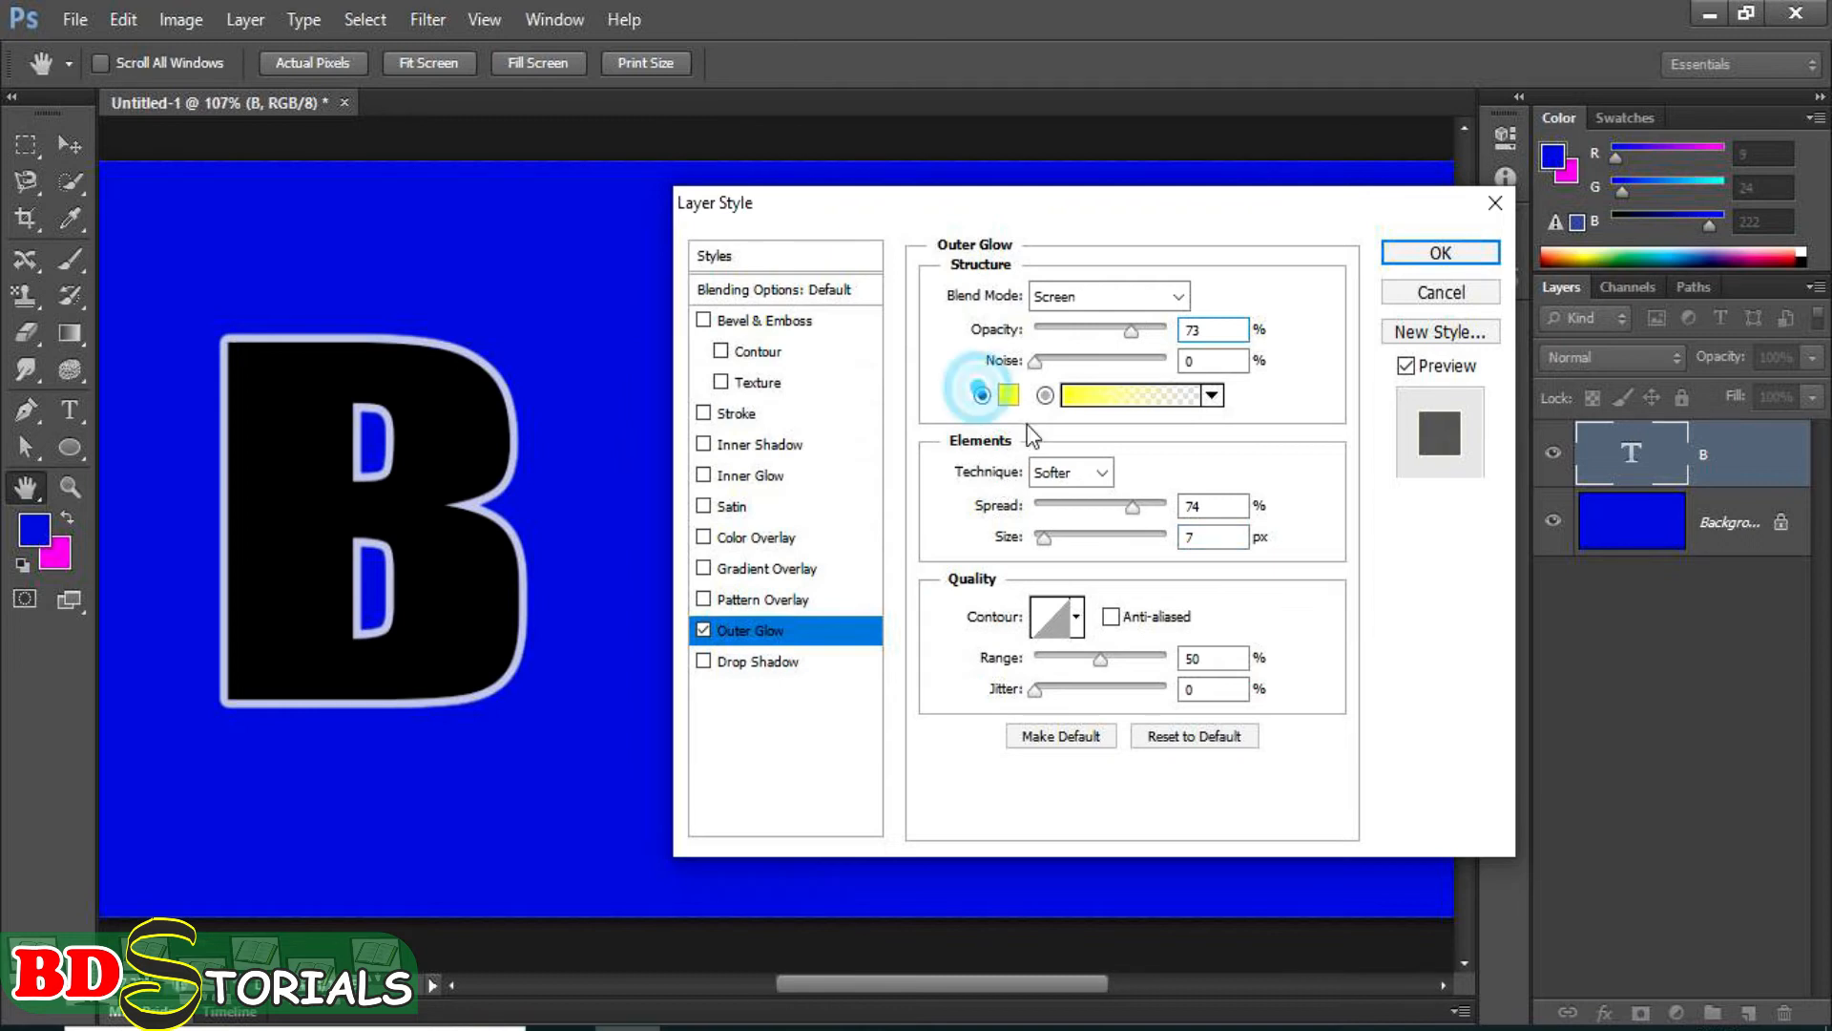
# Try the Color and Normal blend modes on the outer glow, then return it to Screen.
pyautogui.click(1130, 305)
pyautogui.click(1129, 306)
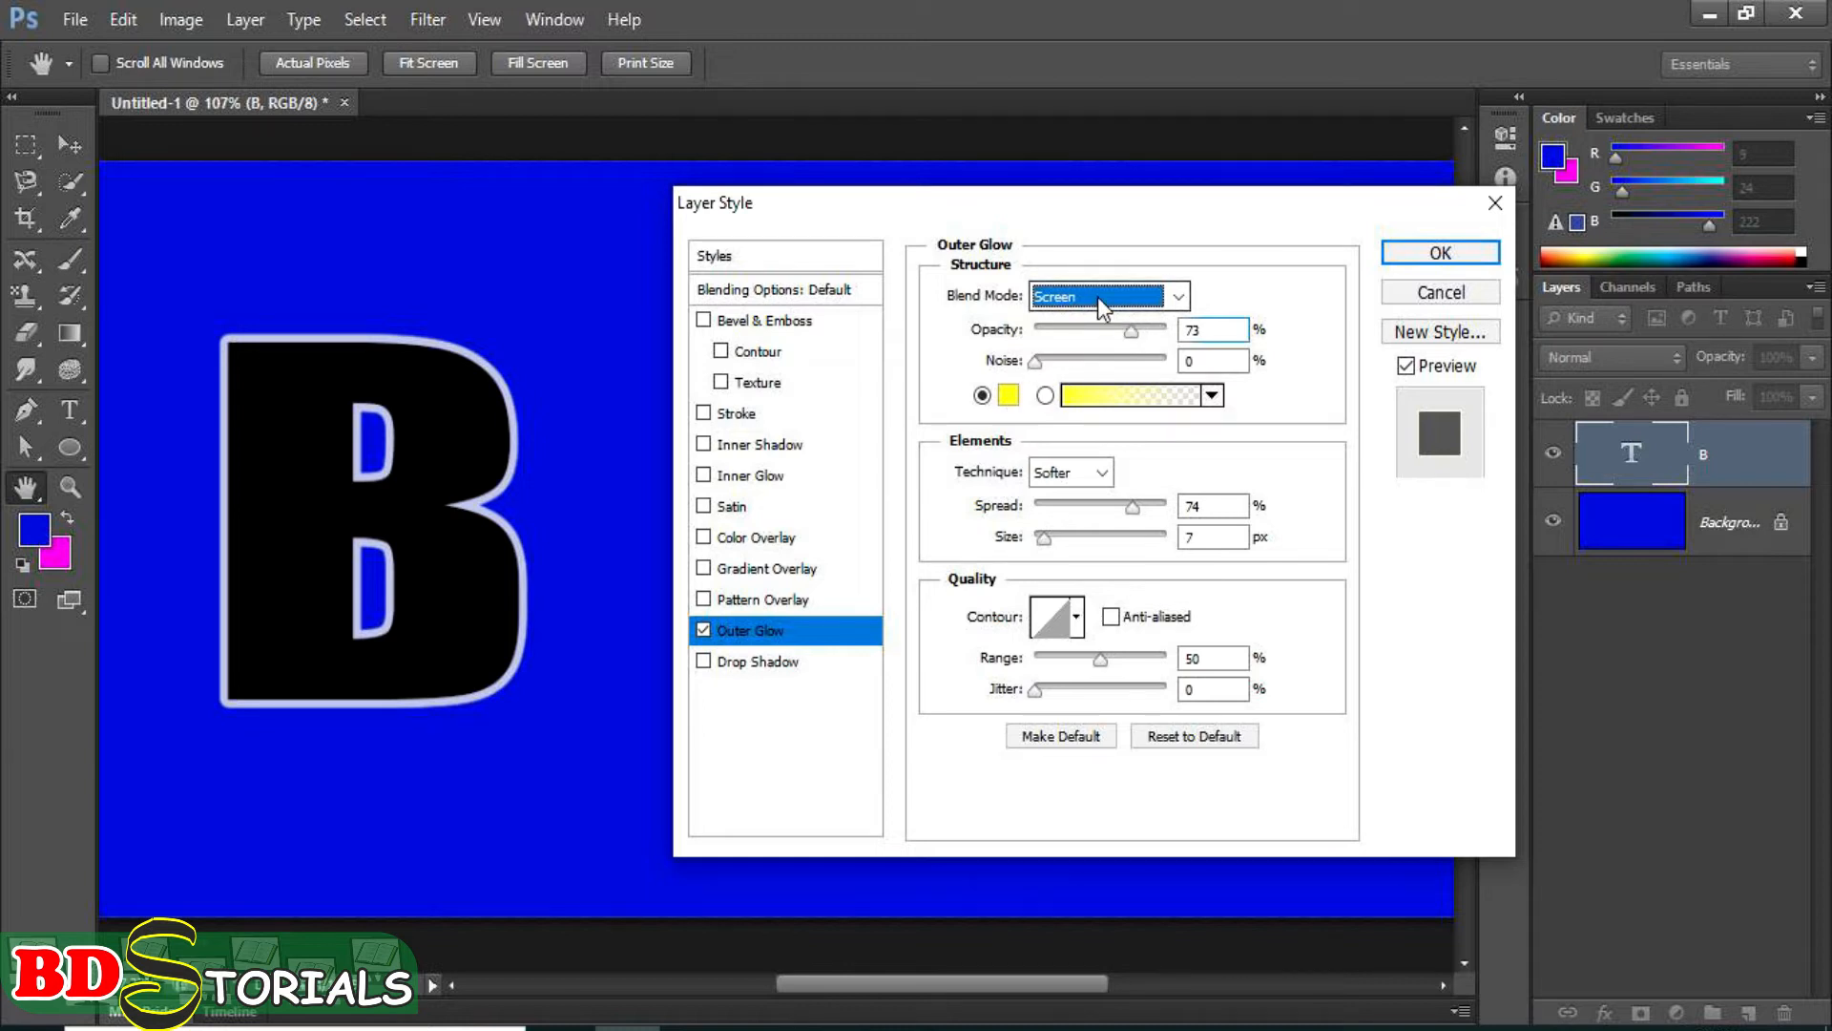
pyautogui.click(1097, 296)
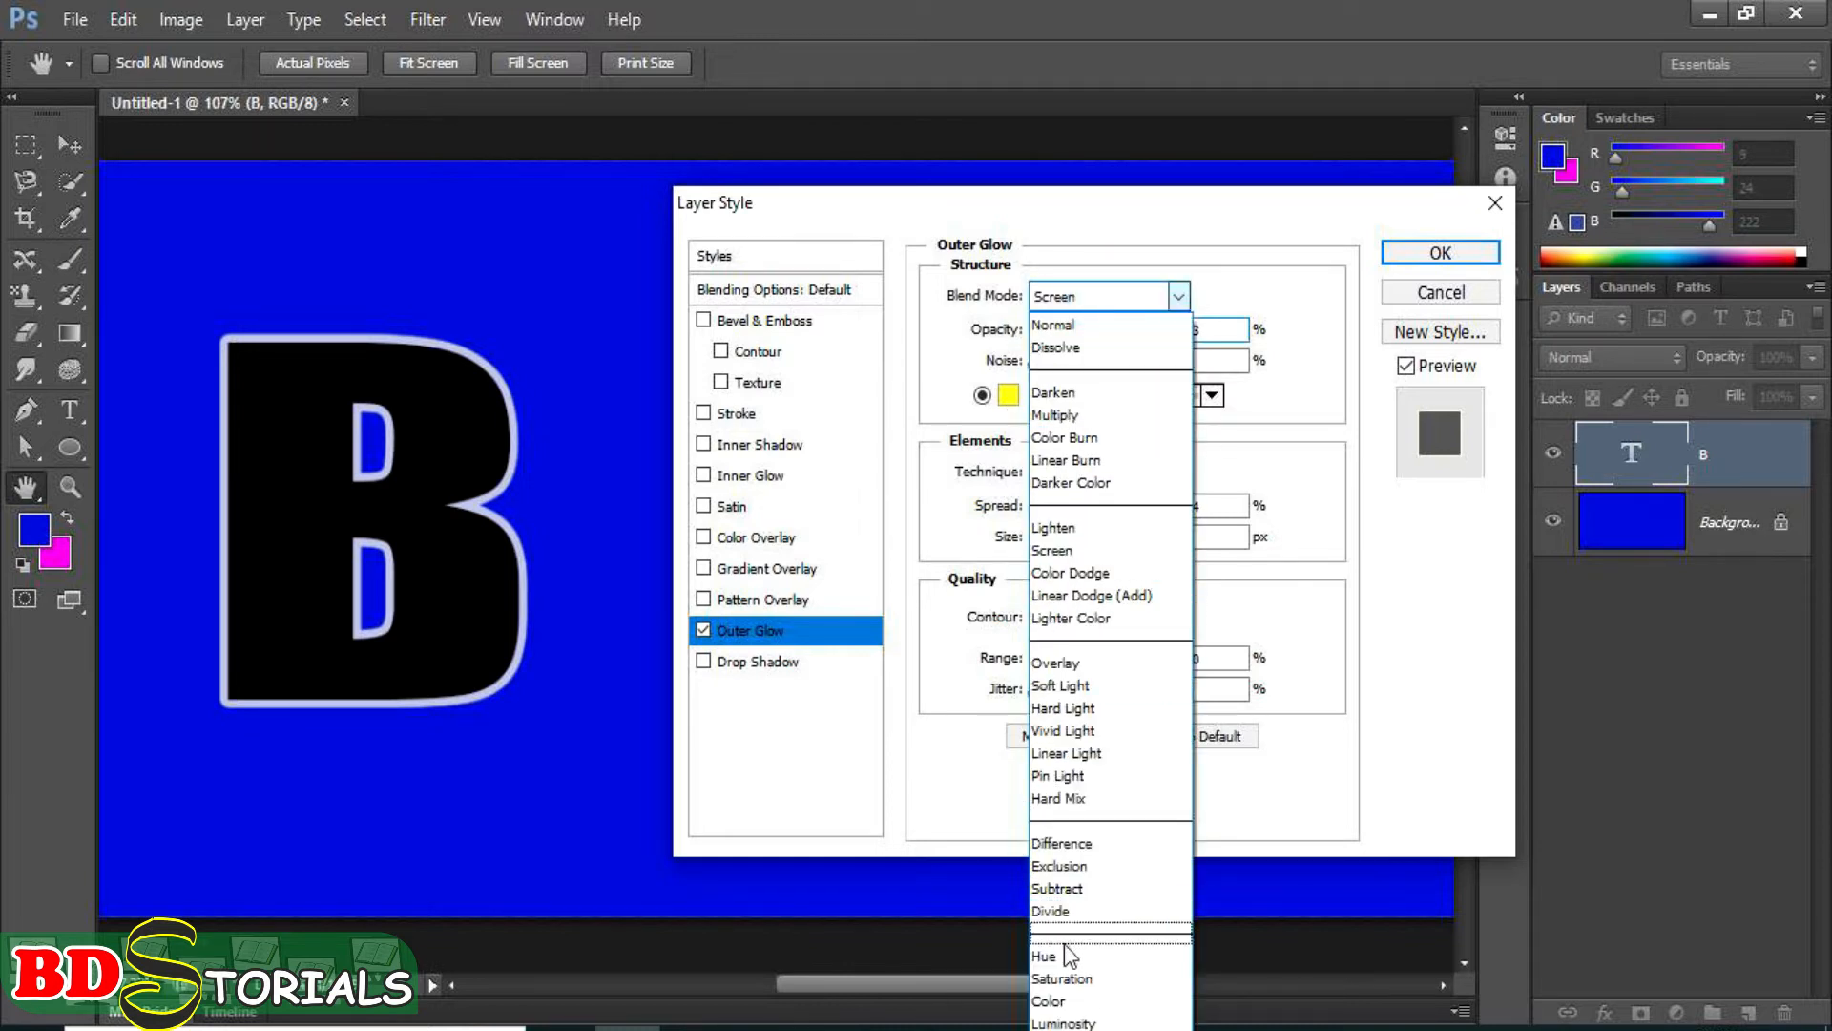
pyautogui.click(1072, 1001)
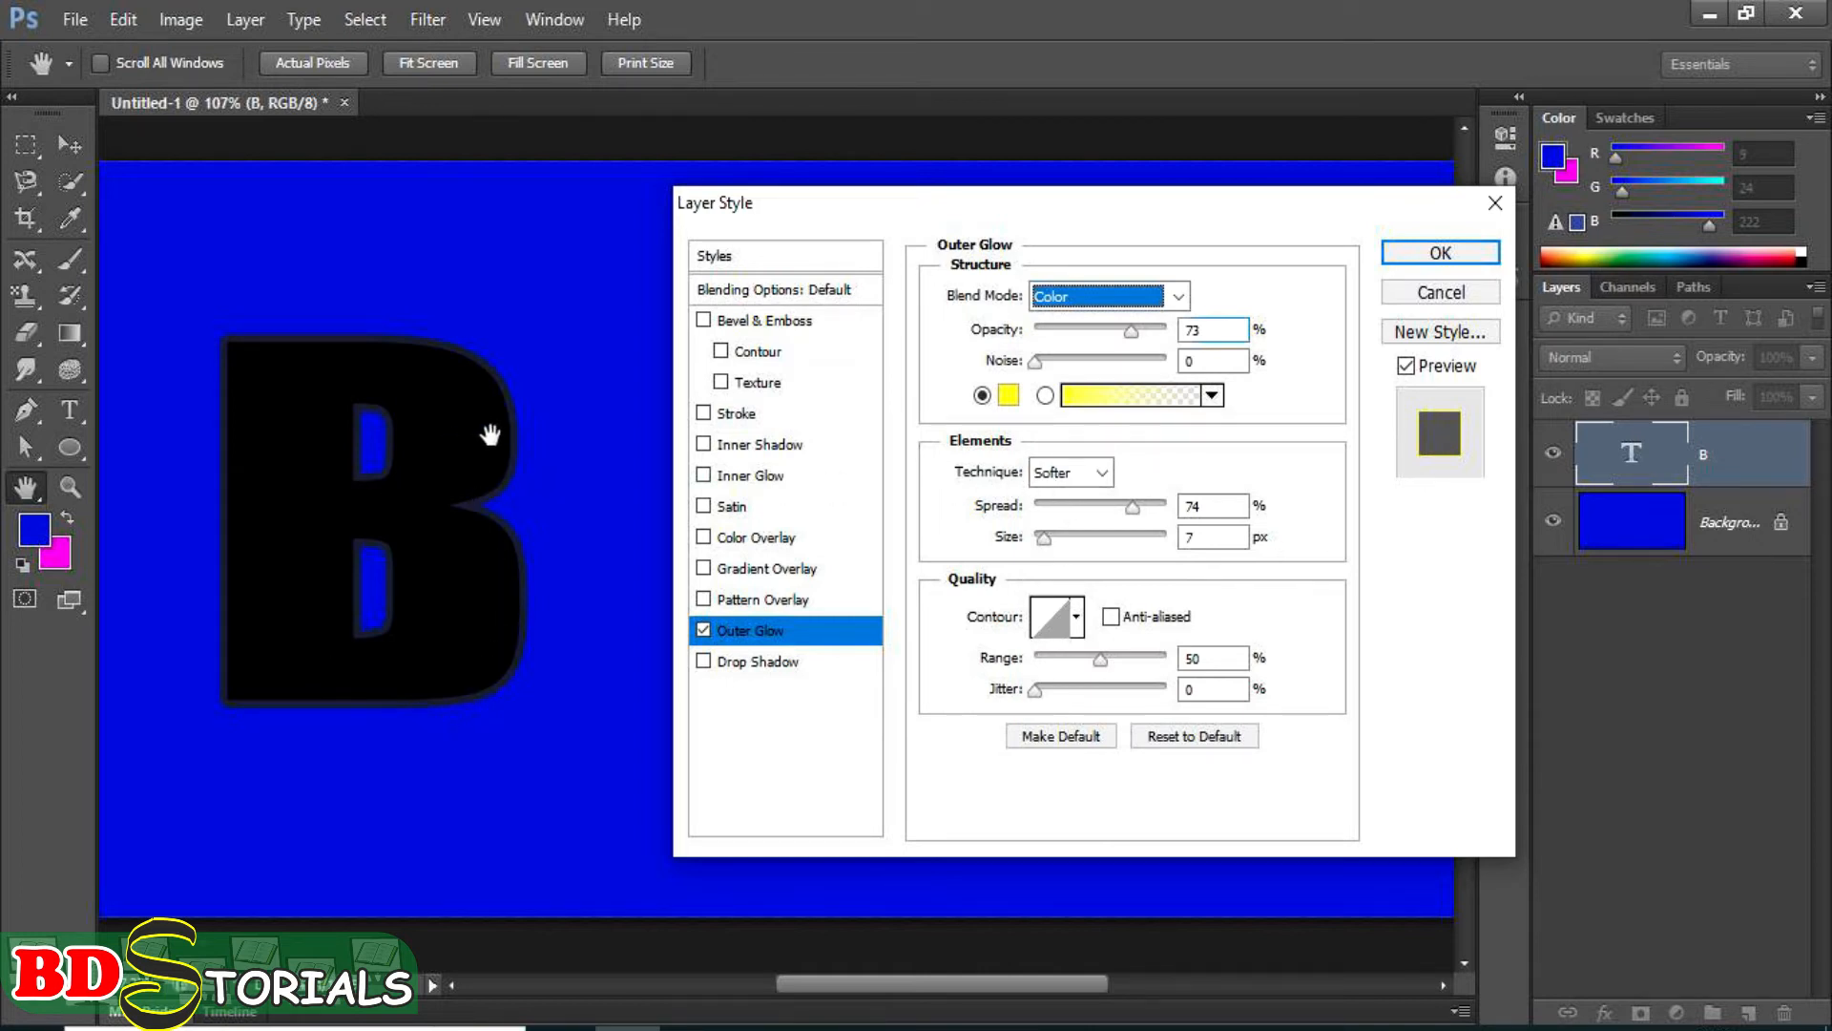
pyautogui.click(1068, 296)
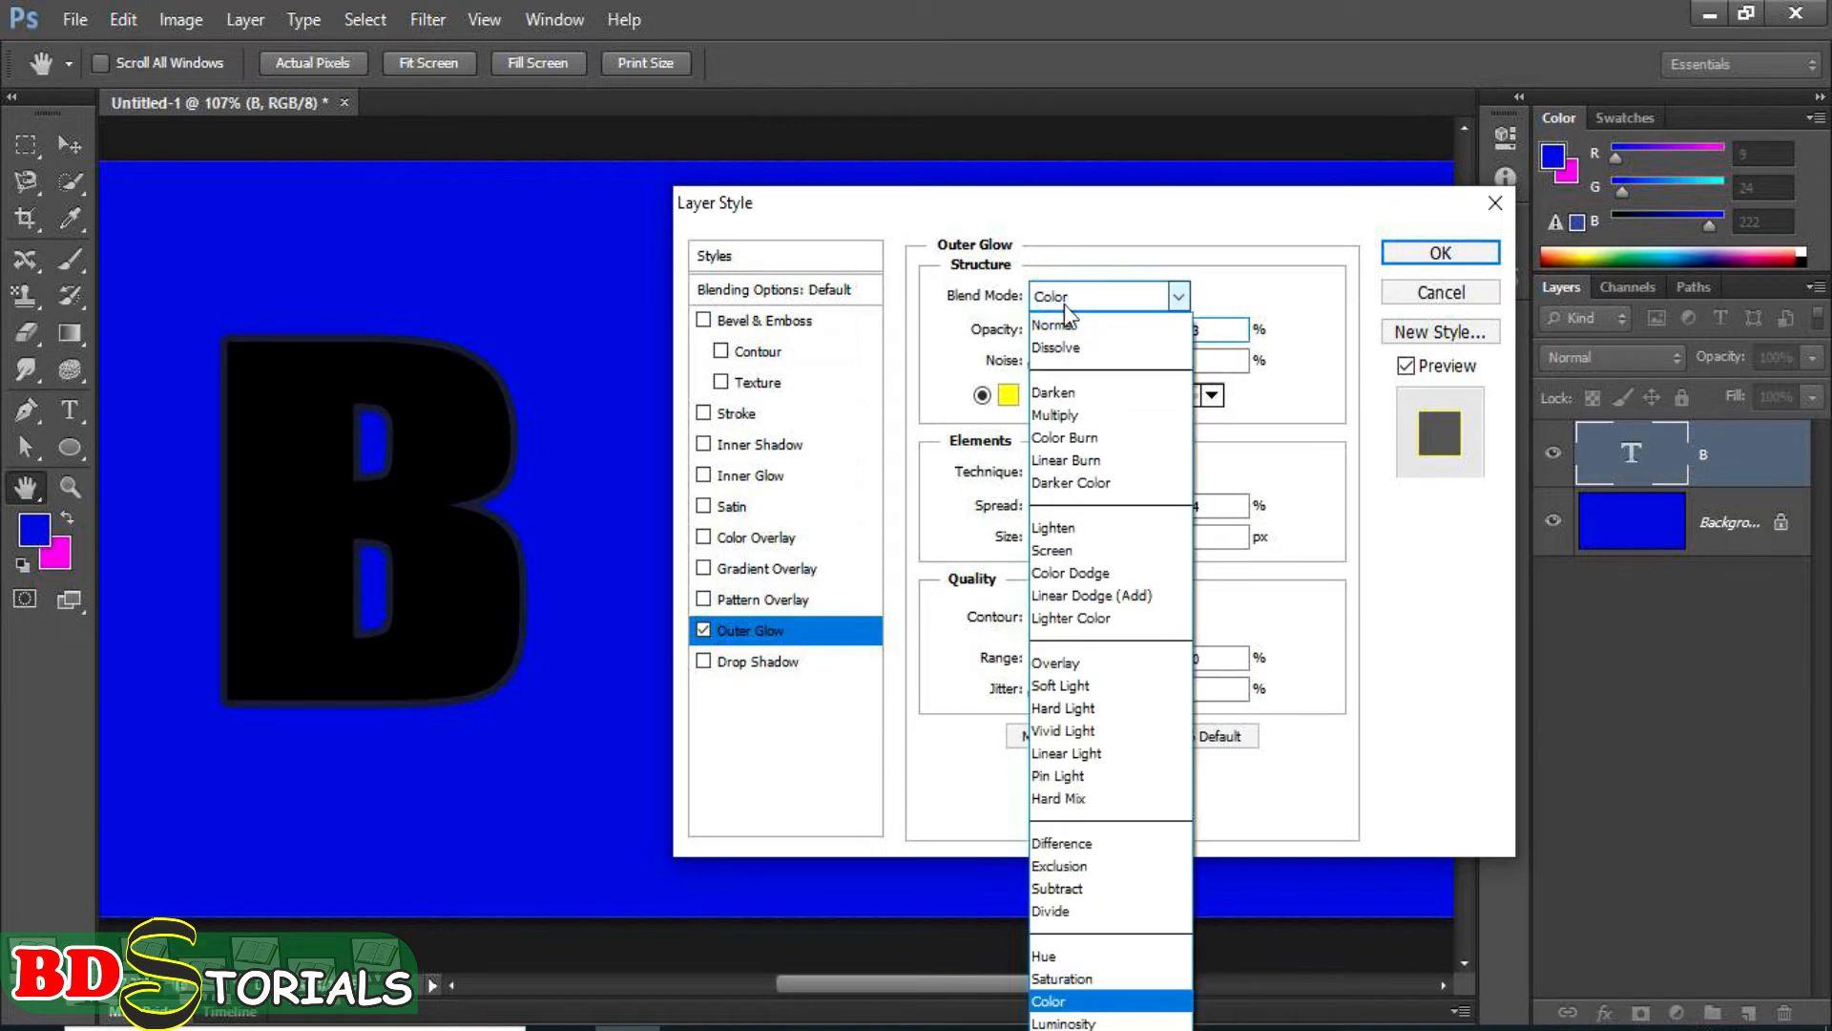
pyautogui.click(1057, 324)
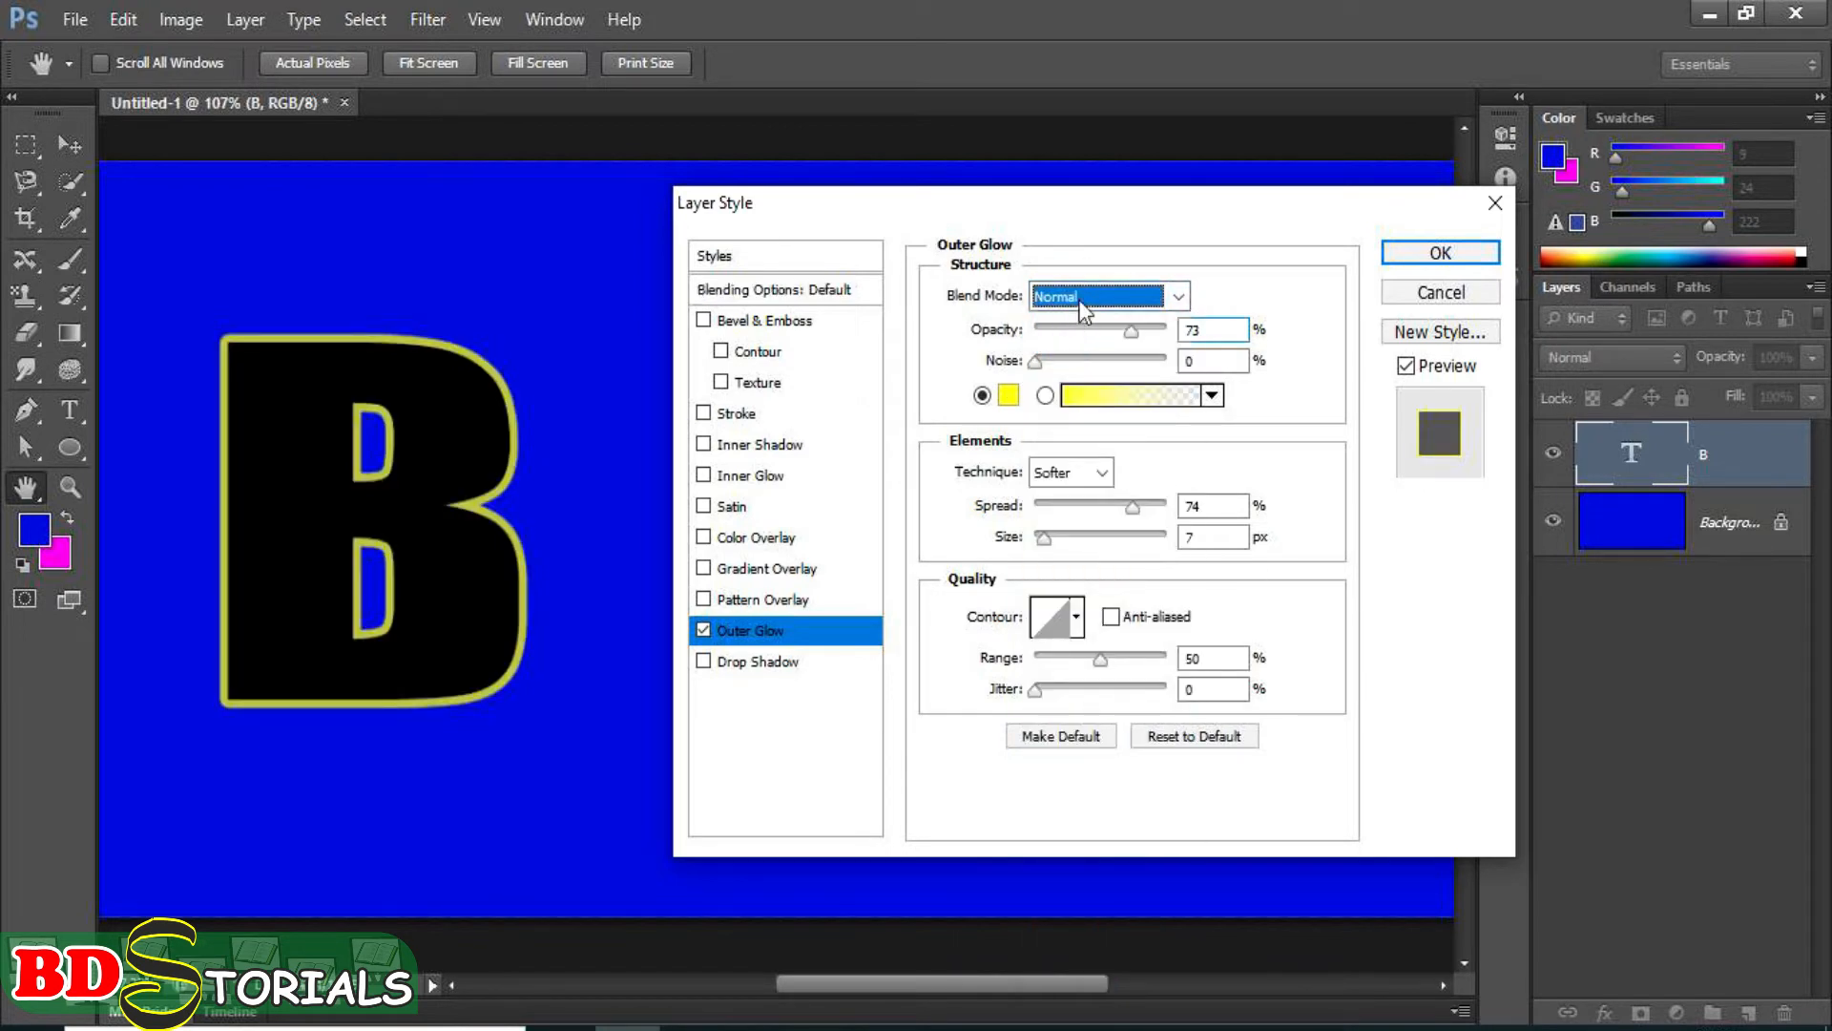
pyautogui.click(1085, 294)
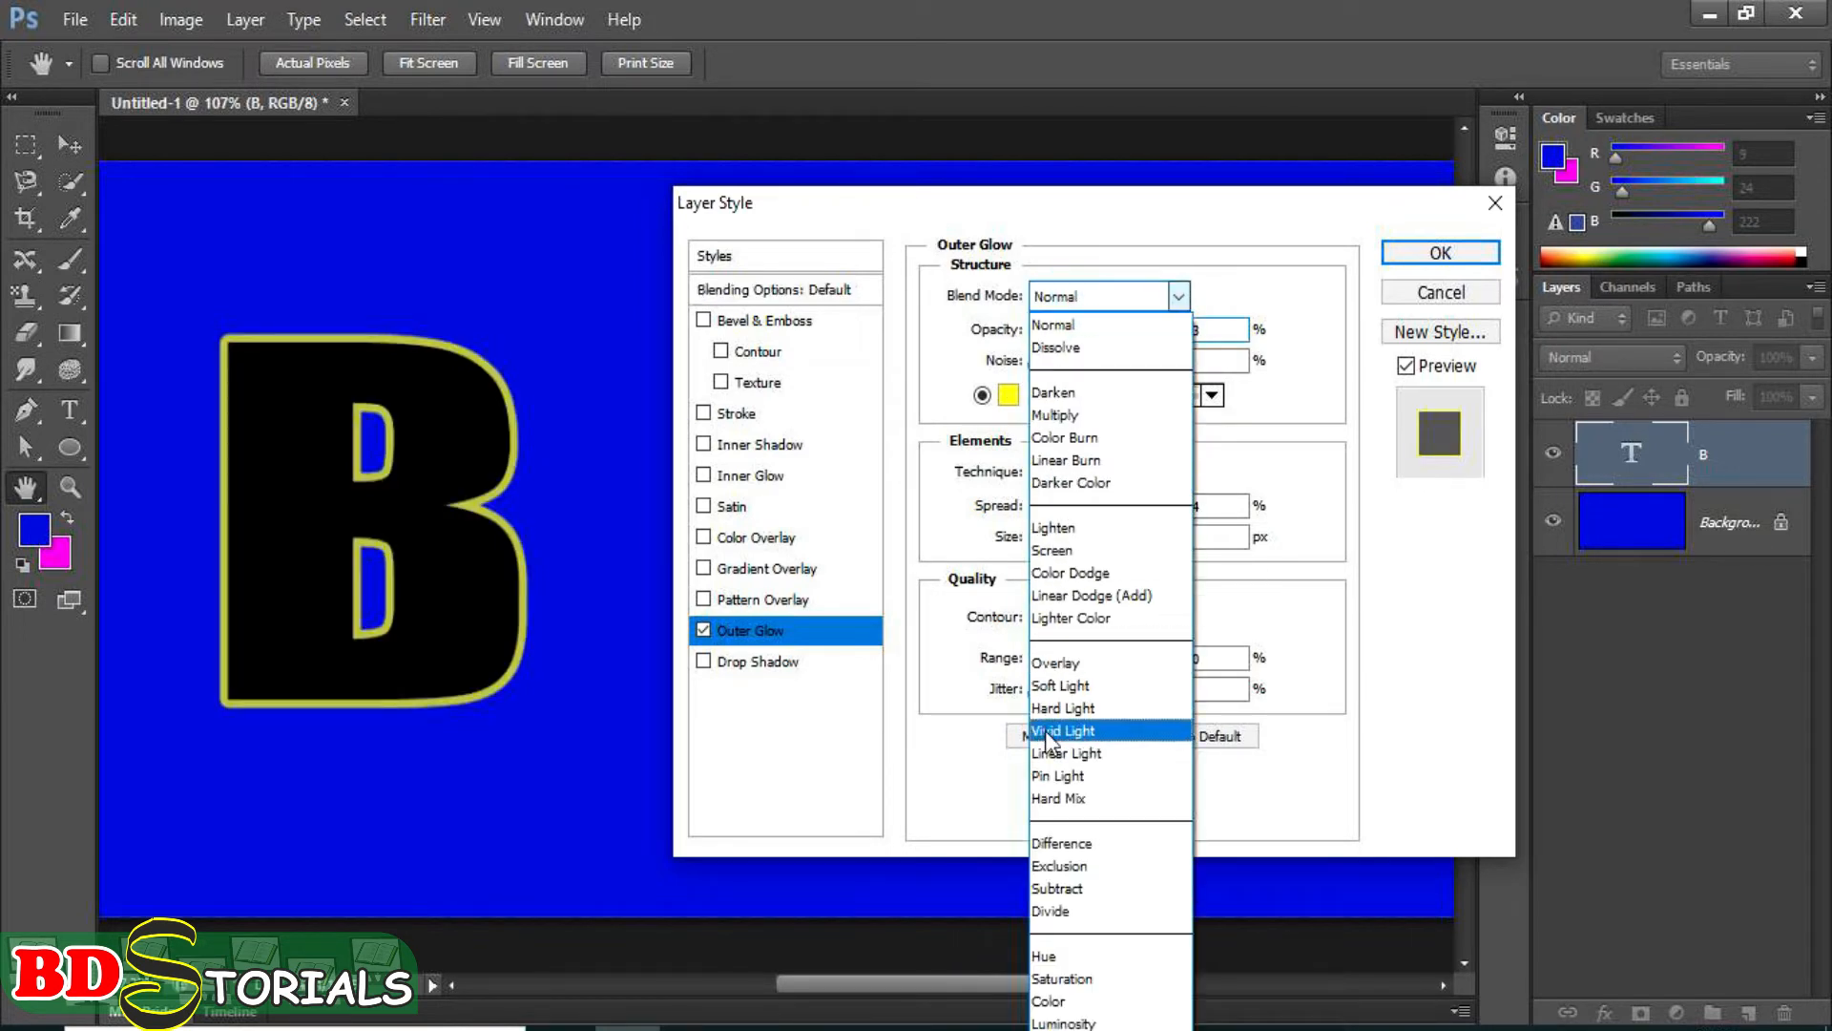
pyautogui.click(1052, 550)
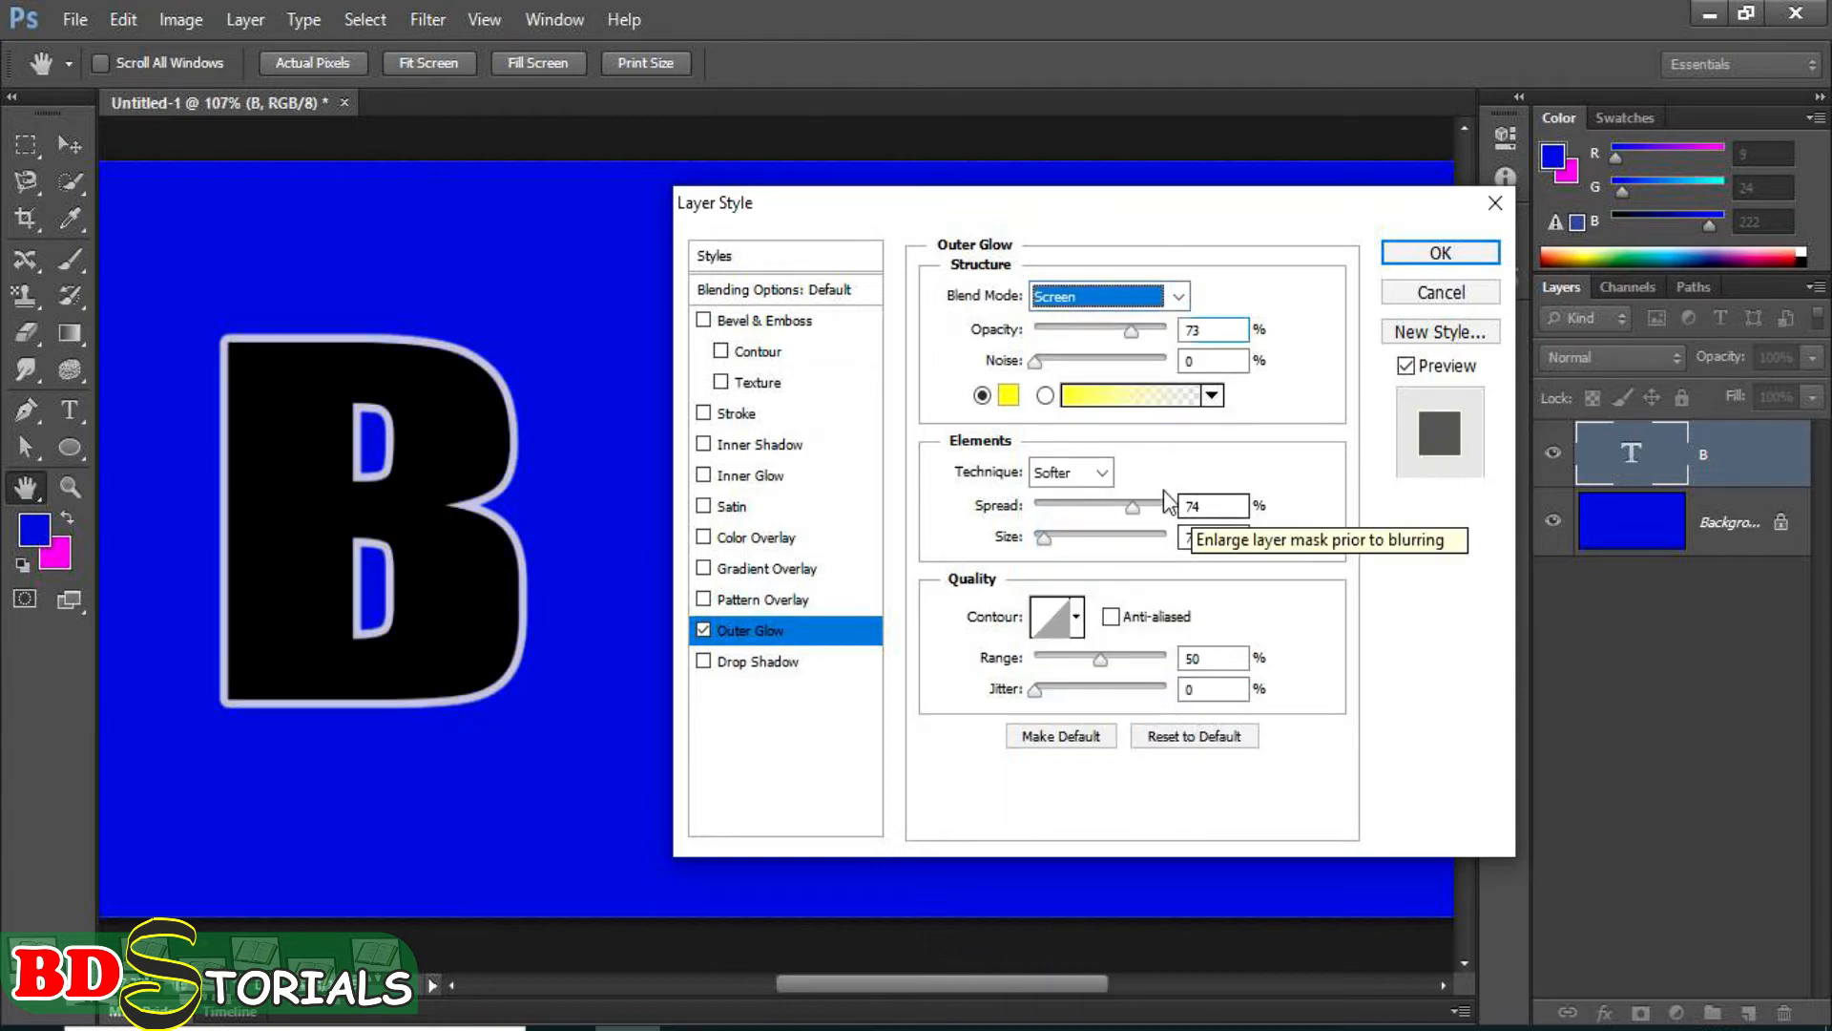
# Try the Precise technique, return to Softer, and set the outer glow's range to 57% and jitter to about 21%.
pyautogui.click(1076, 471)
pyautogui.click(1072, 525)
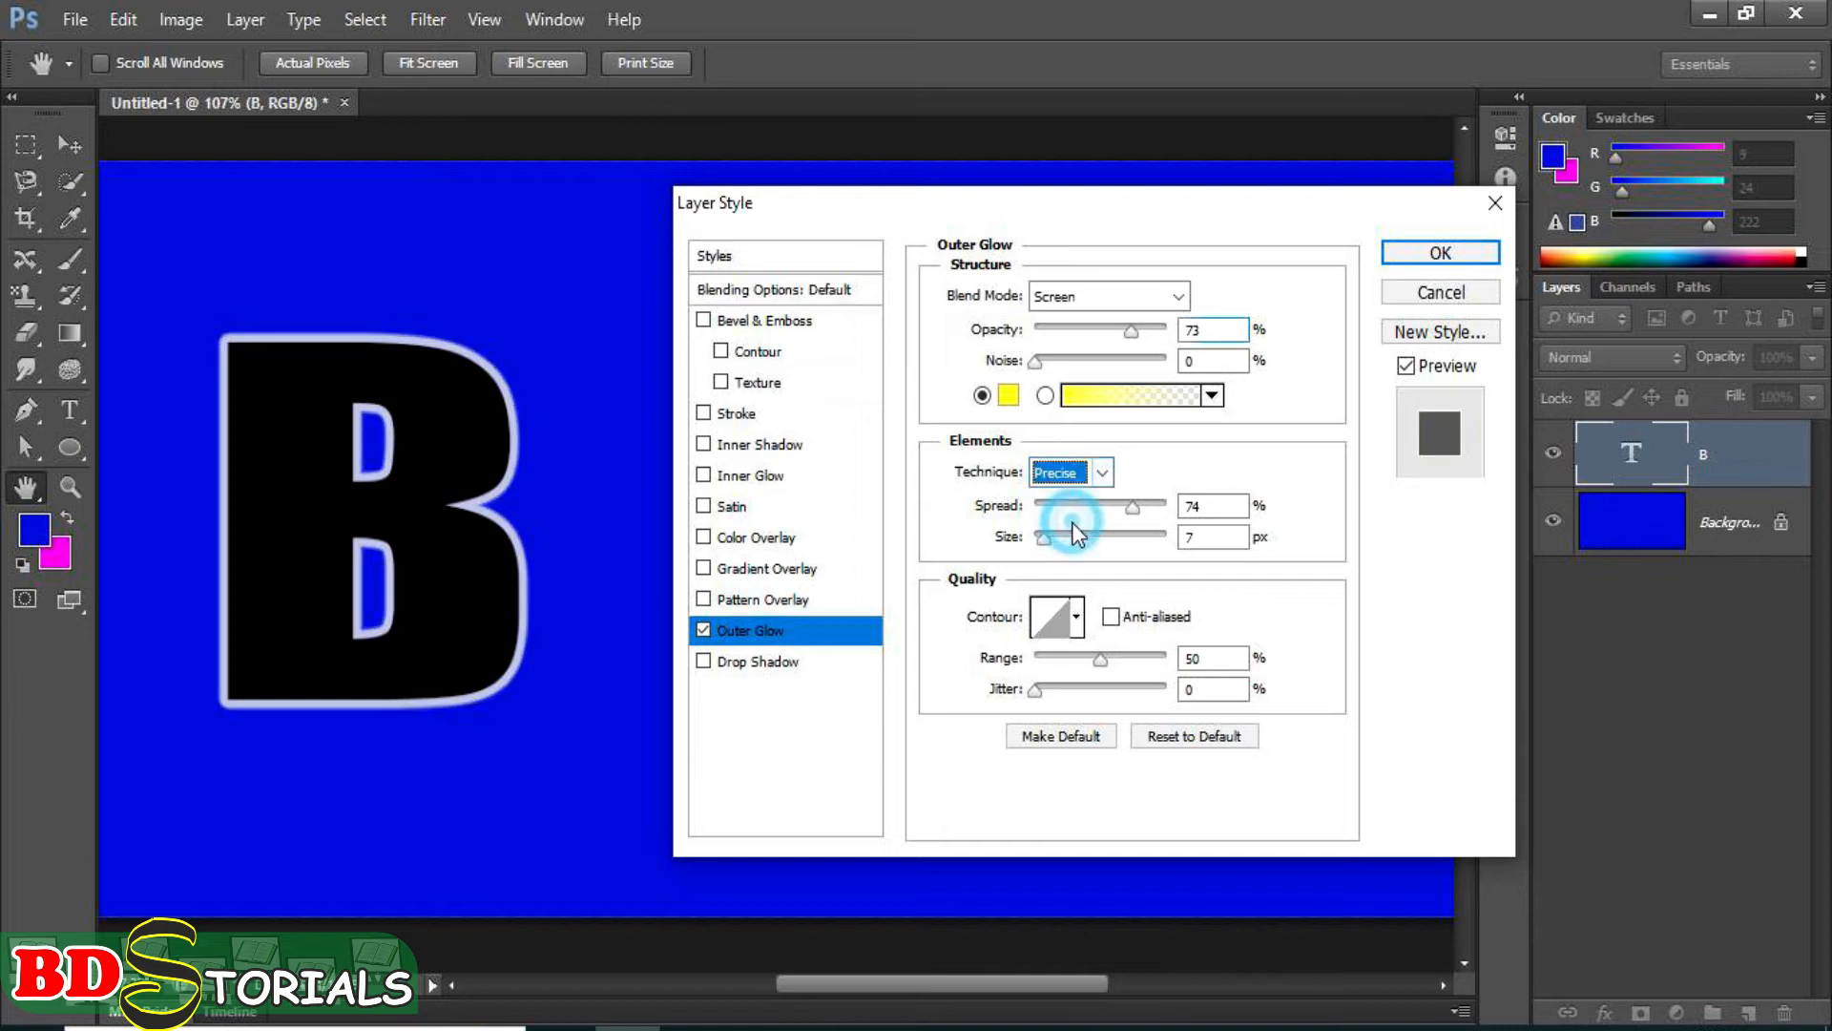
pyautogui.click(1084, 473)
pyautogui.click(1075, 502)
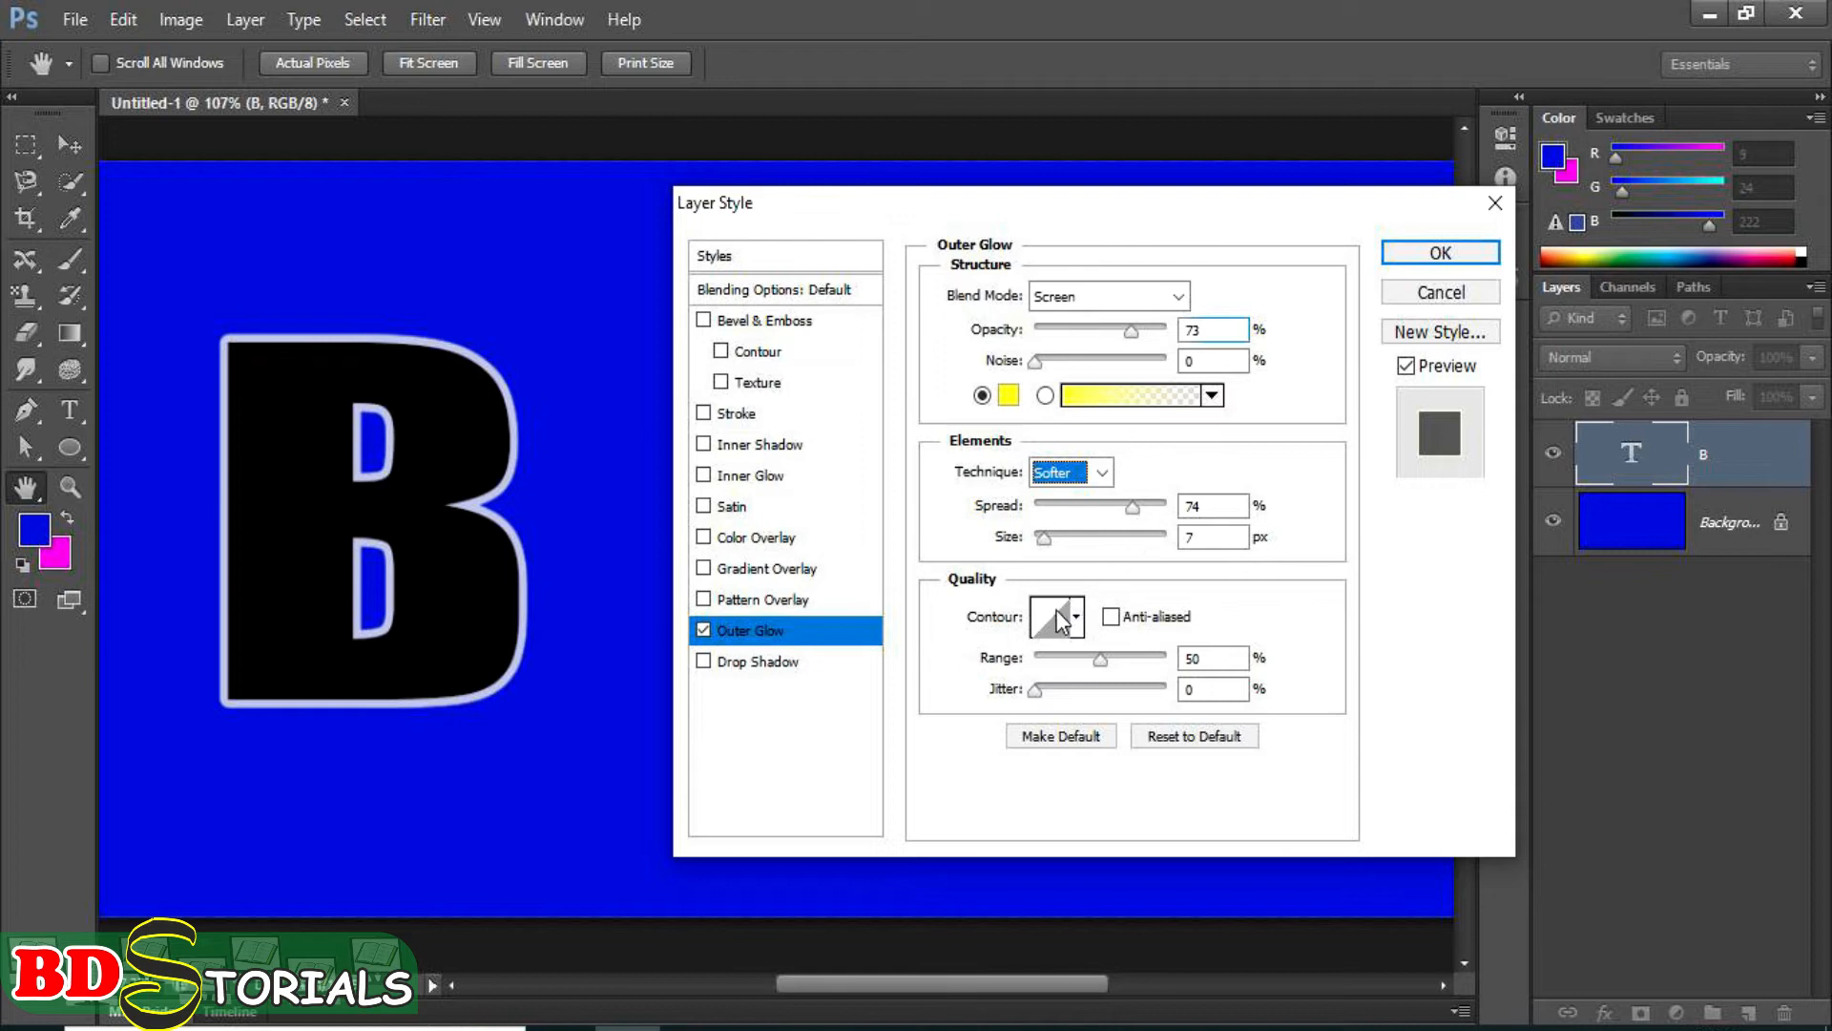
pyautogui.moveTo(1096, 661)
pyautogui.mouseDown()
pyautogui.moveTo(1156, 664)
pyautogui.moveTo(1025, 663)
pyautogui.moveTo(1112, 656)
pyautogui.mouseUp()
pyautogui.moveTo(1113, 655); pyautogui.dragTo(1061, 679)
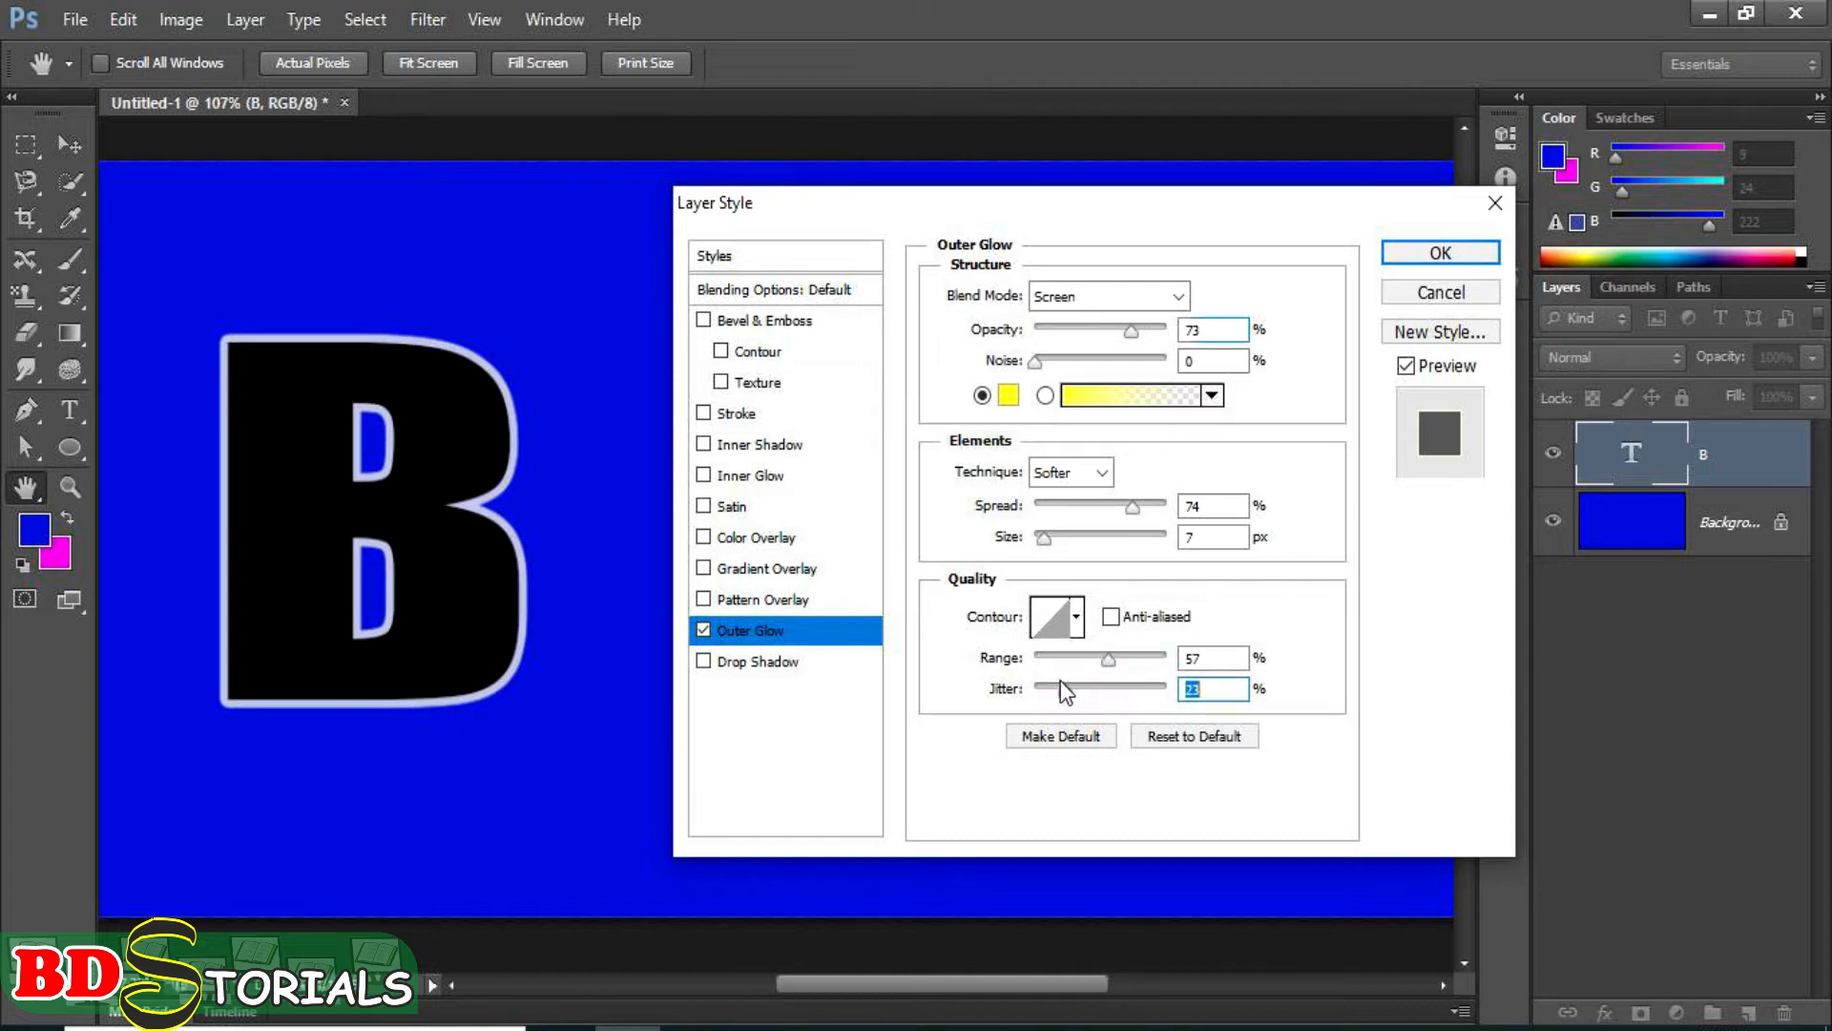
# Reset the outer glow settings to their defaults and turn the effect off.
pyautogui.click(1194, 737)
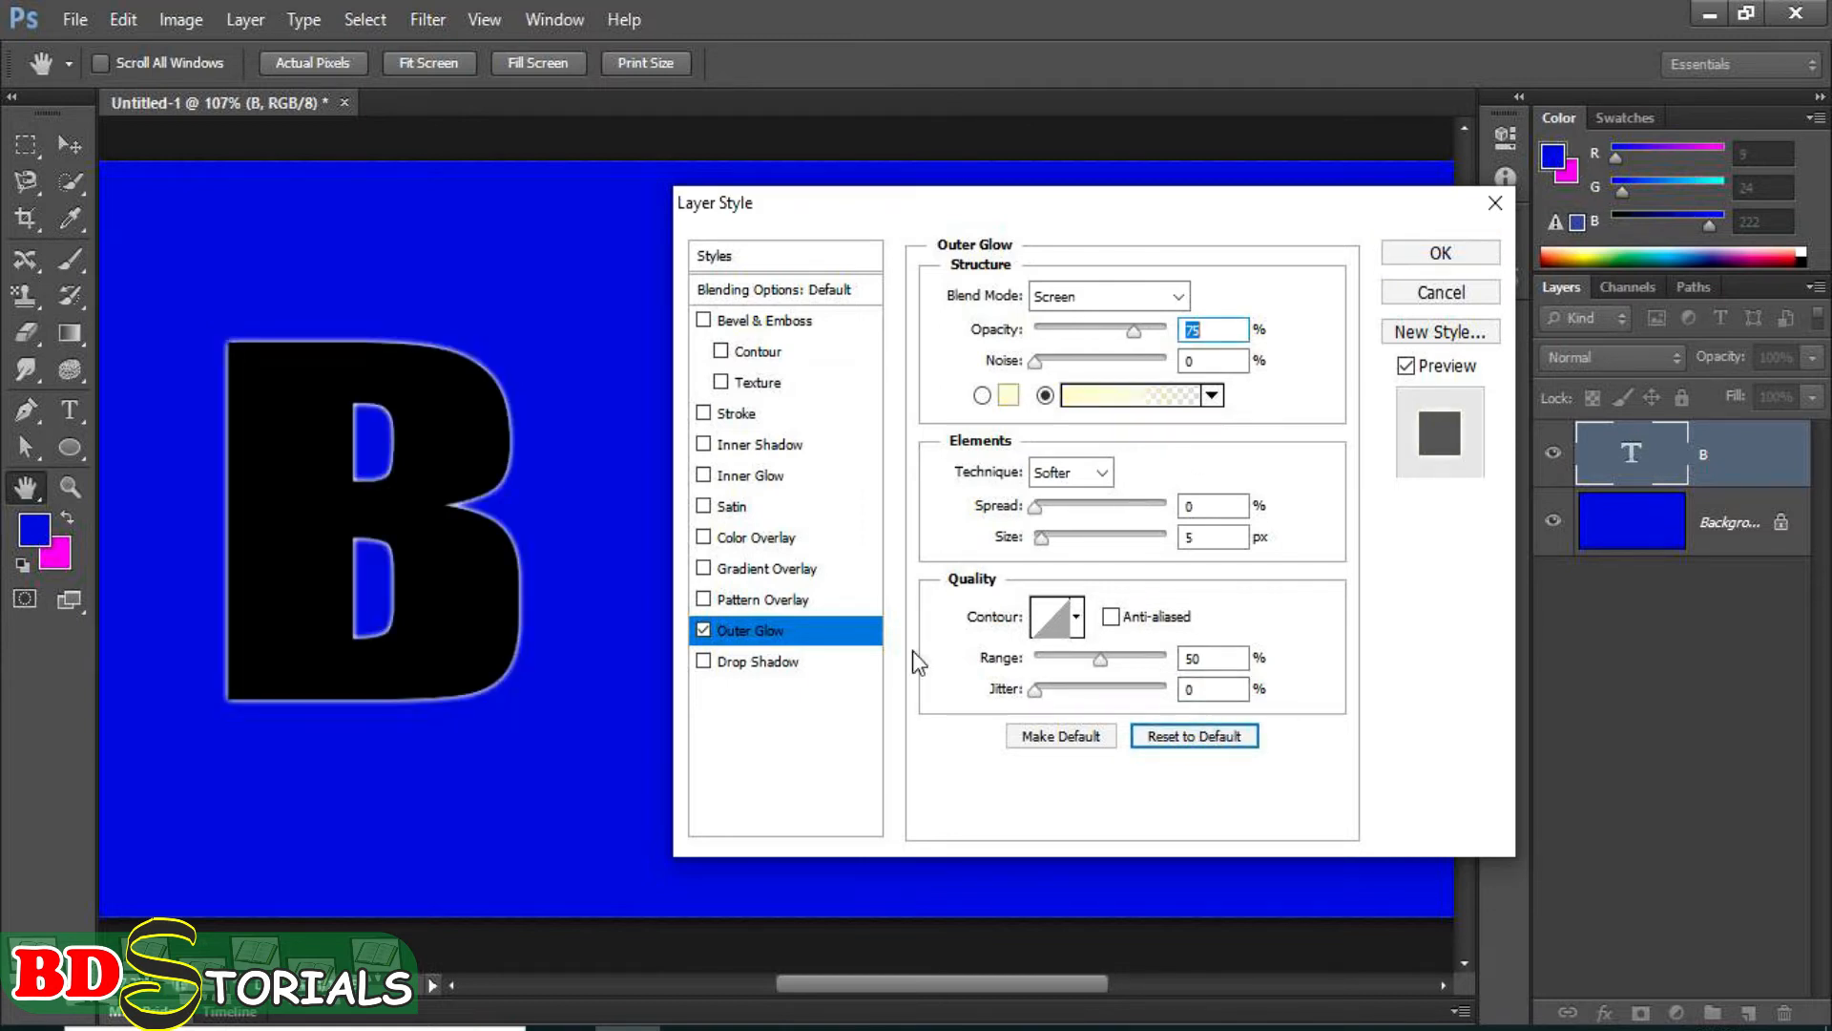
pyautogui.click(703, 630)
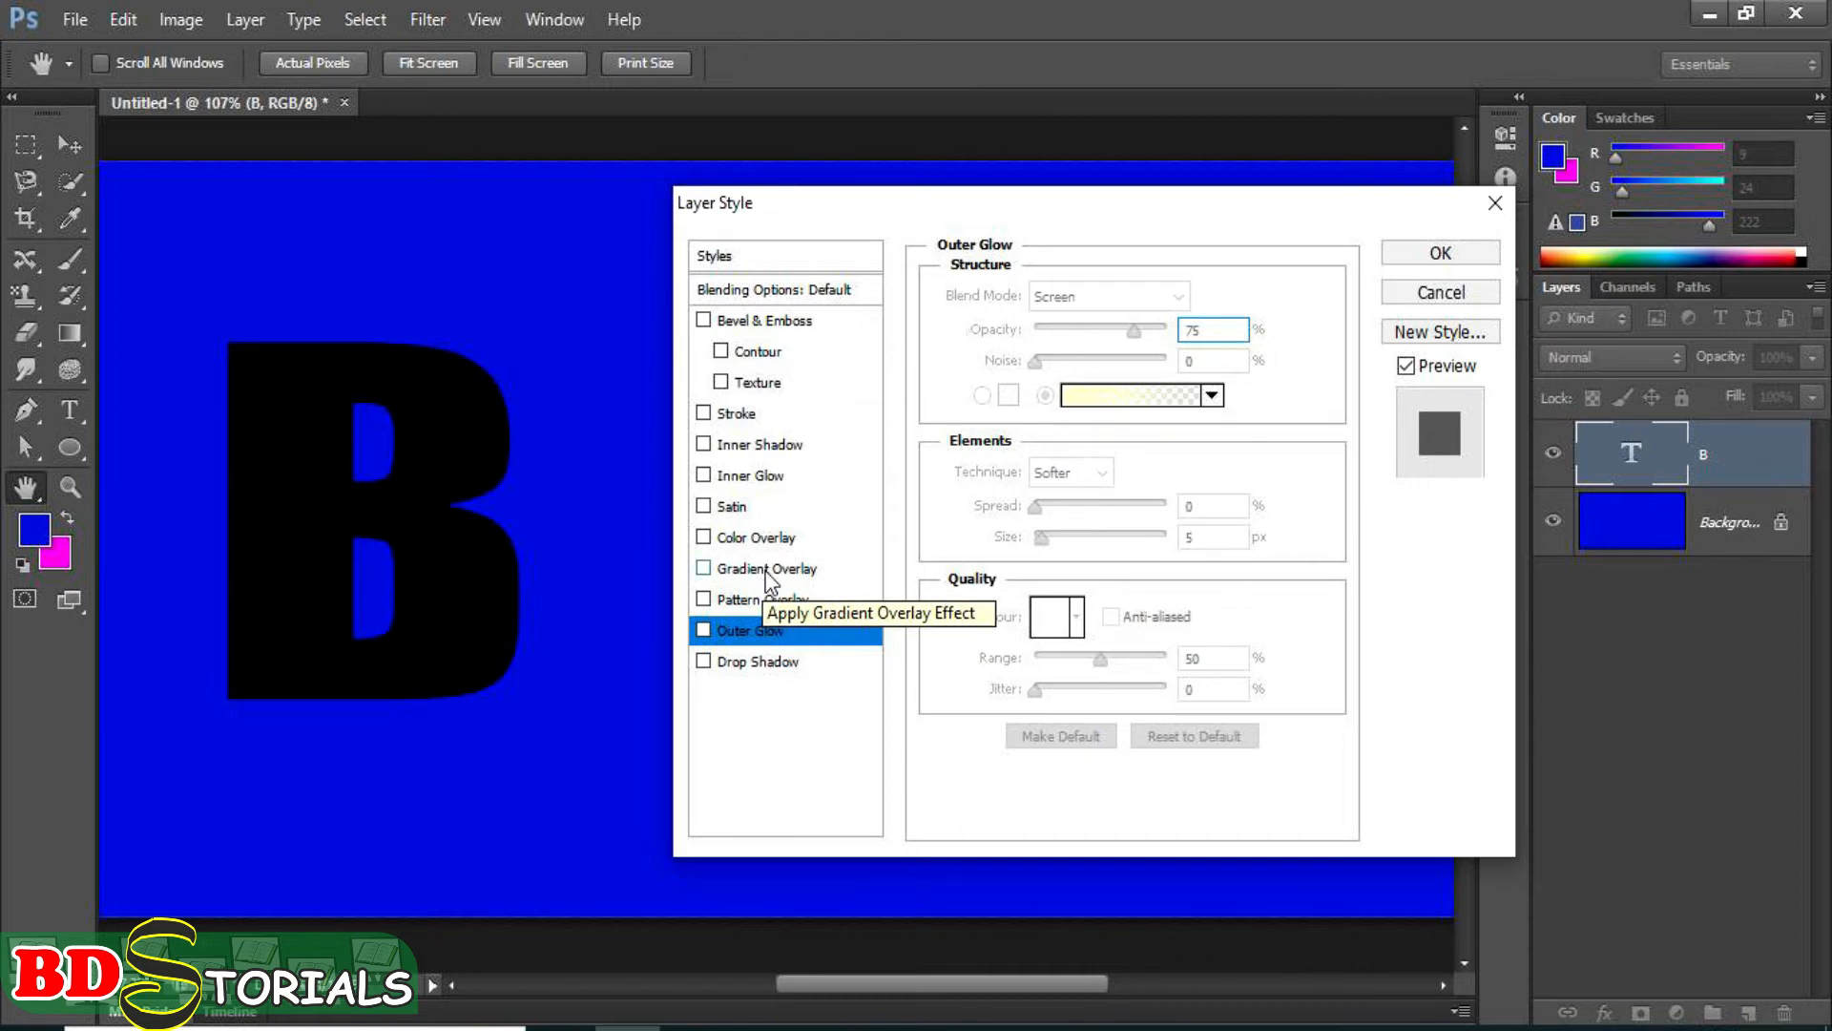
# Add a colour overlay to the letter B in orange, with Normal blend mode and 100% opacity.
pyautogui.click(757, 540)
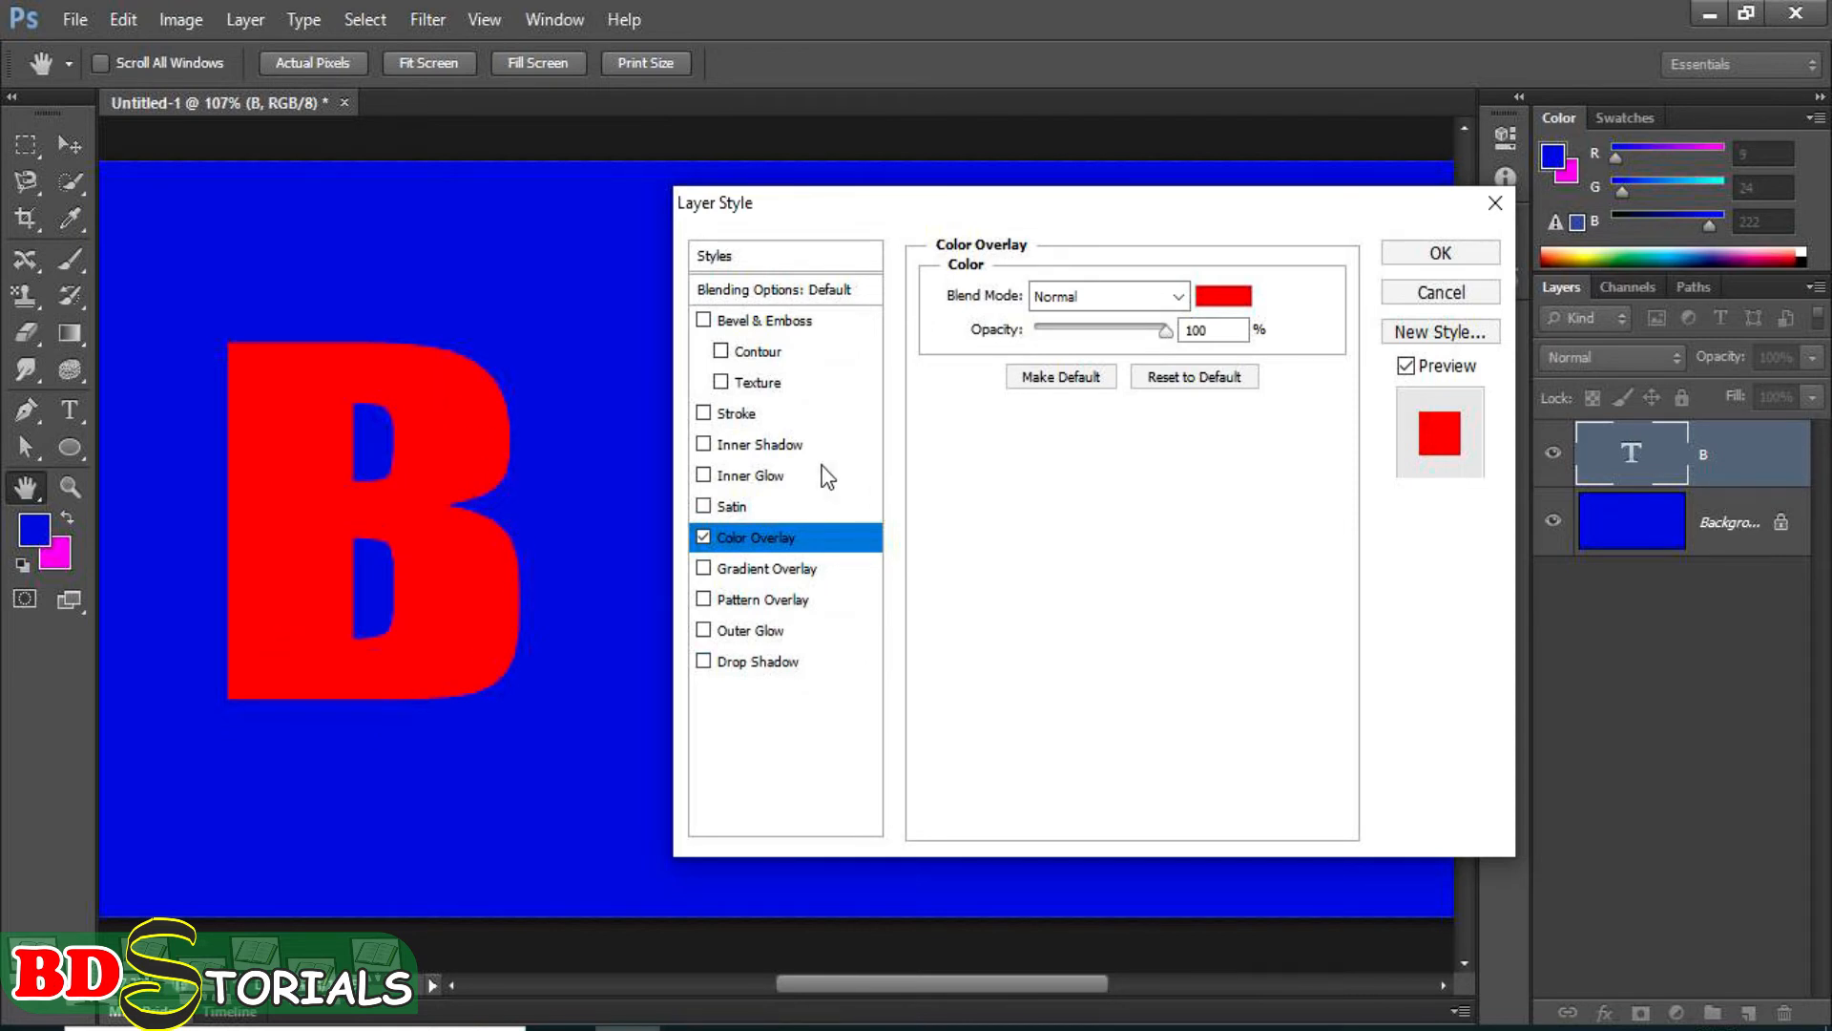
pyautogui.click(1226, 296)
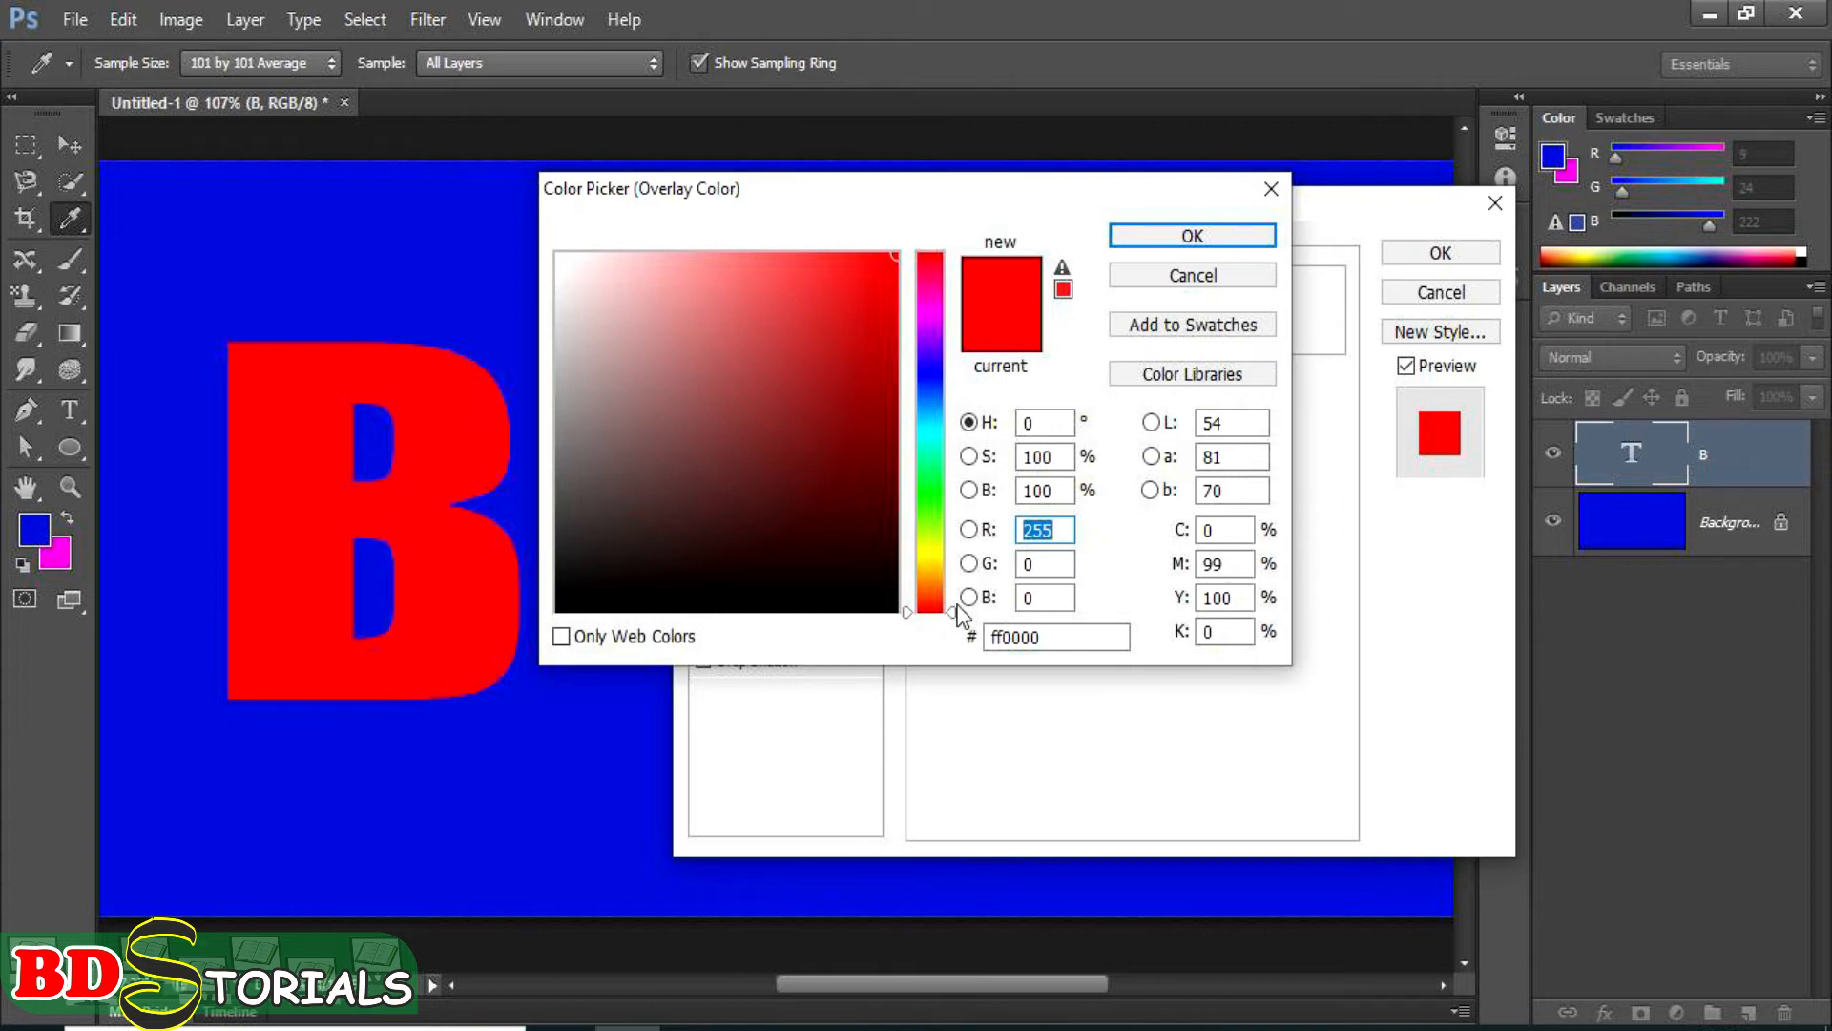
pyautogui.moveTo(954, 612); pyautogui.dragTo(960, 582)
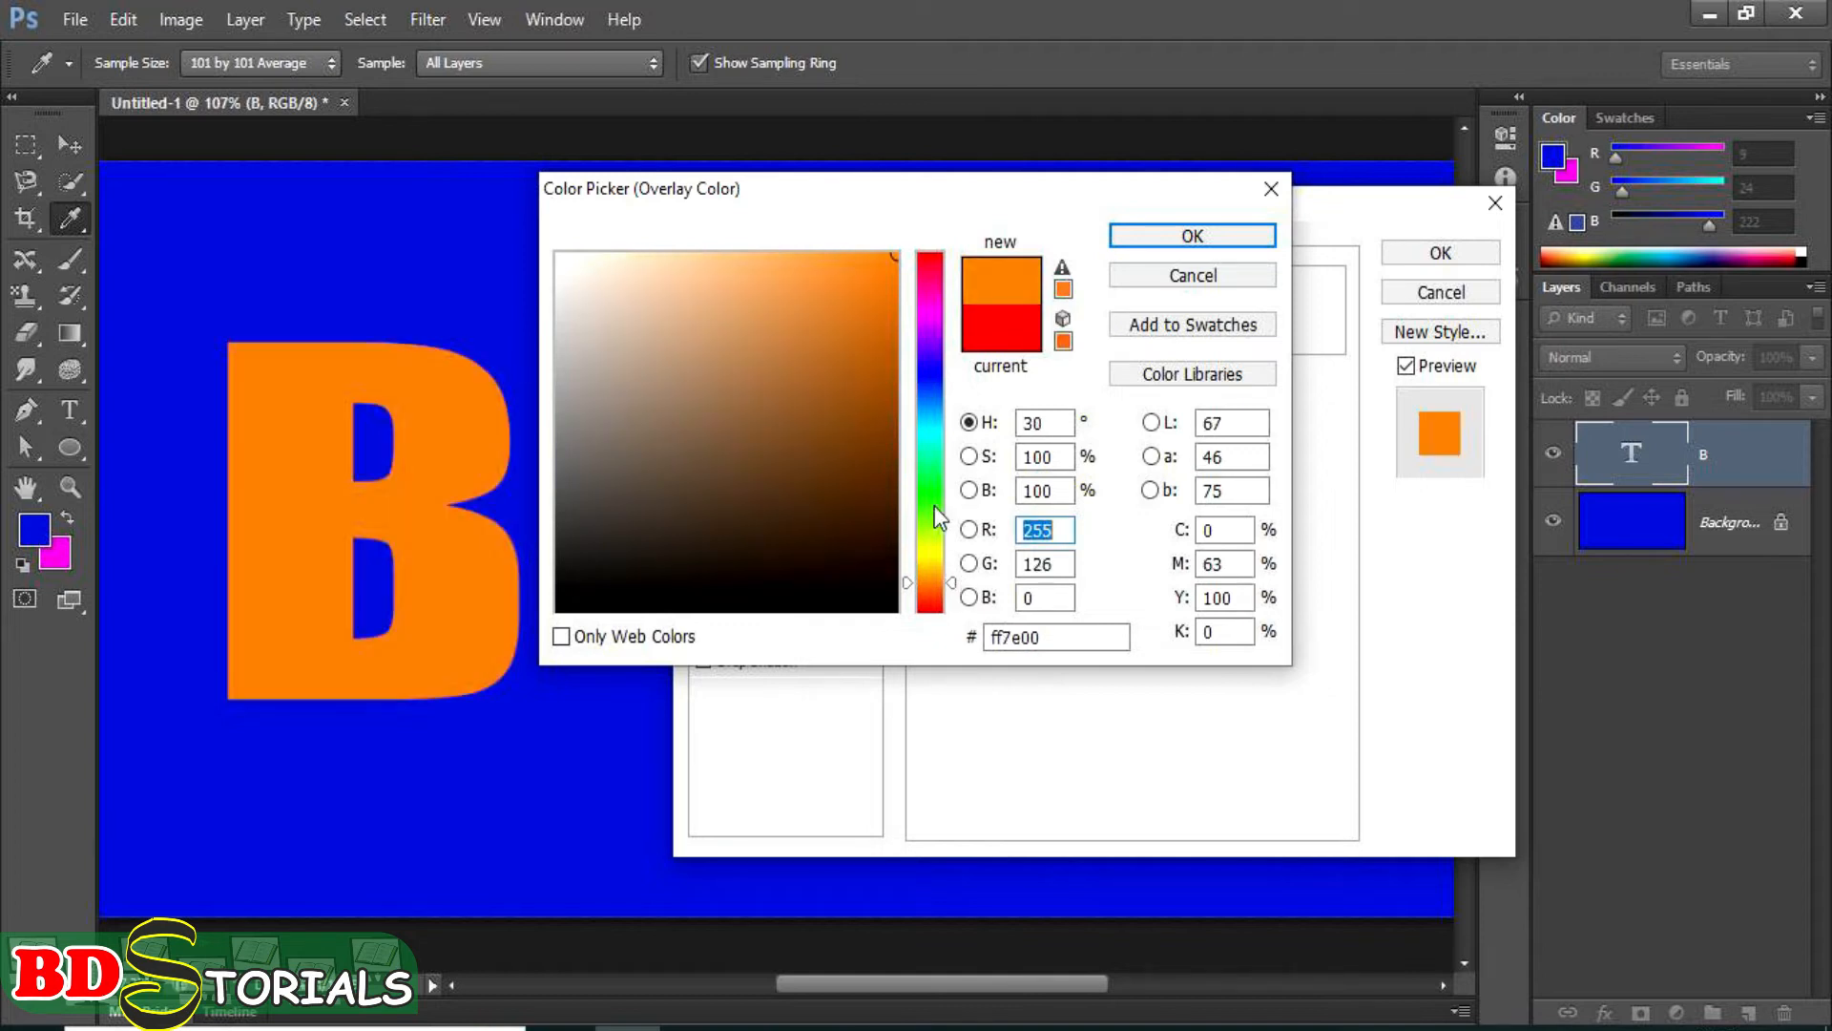
pyautogui.moveTo(865, 259); pyautogui.dragTo(878, 261)
pyautogui.click(1153, 243)
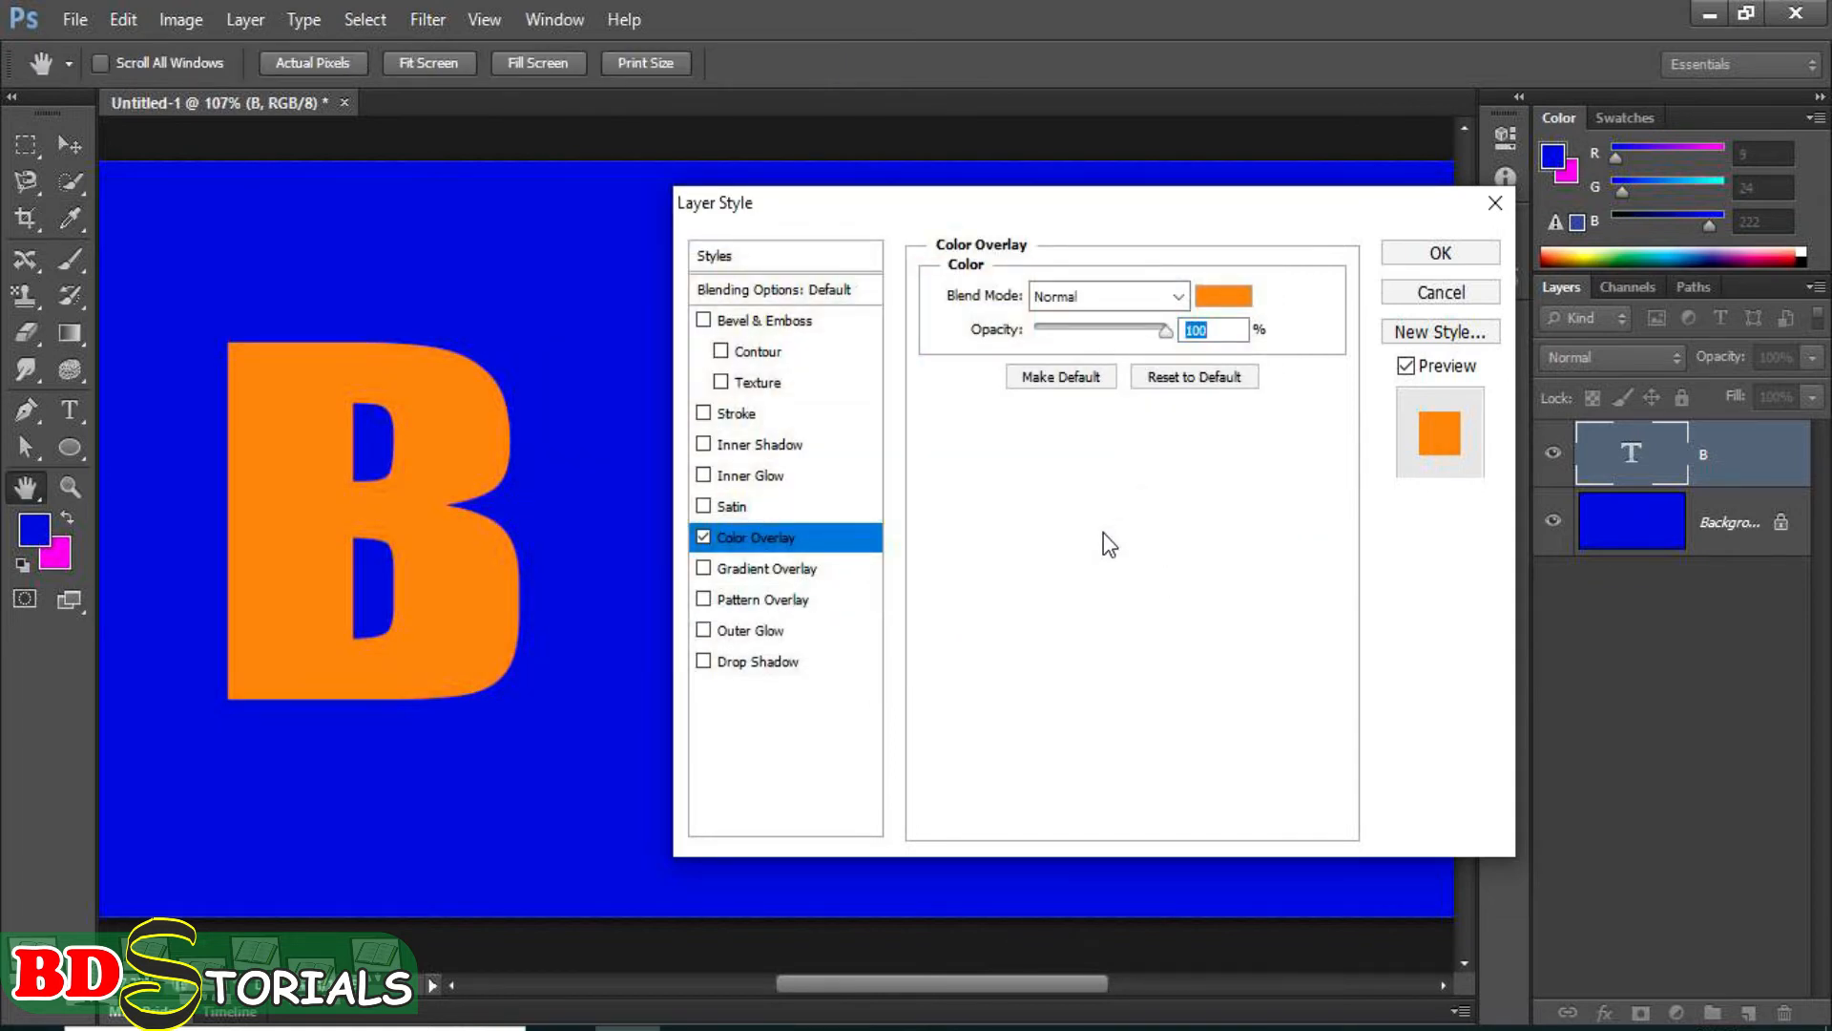
pyautogui.moveTo(1172, 336)
pyautogui.mouseDown()
pyautogui.moveTo(1130, 337)
pyautogui.moveTo(1177, 338)
pyautogui.mouseUp()
# Add a satin effect to the letter B with a 158° angle, 15 px distance and about 5 px size.
pyautogui.click(731, 507)
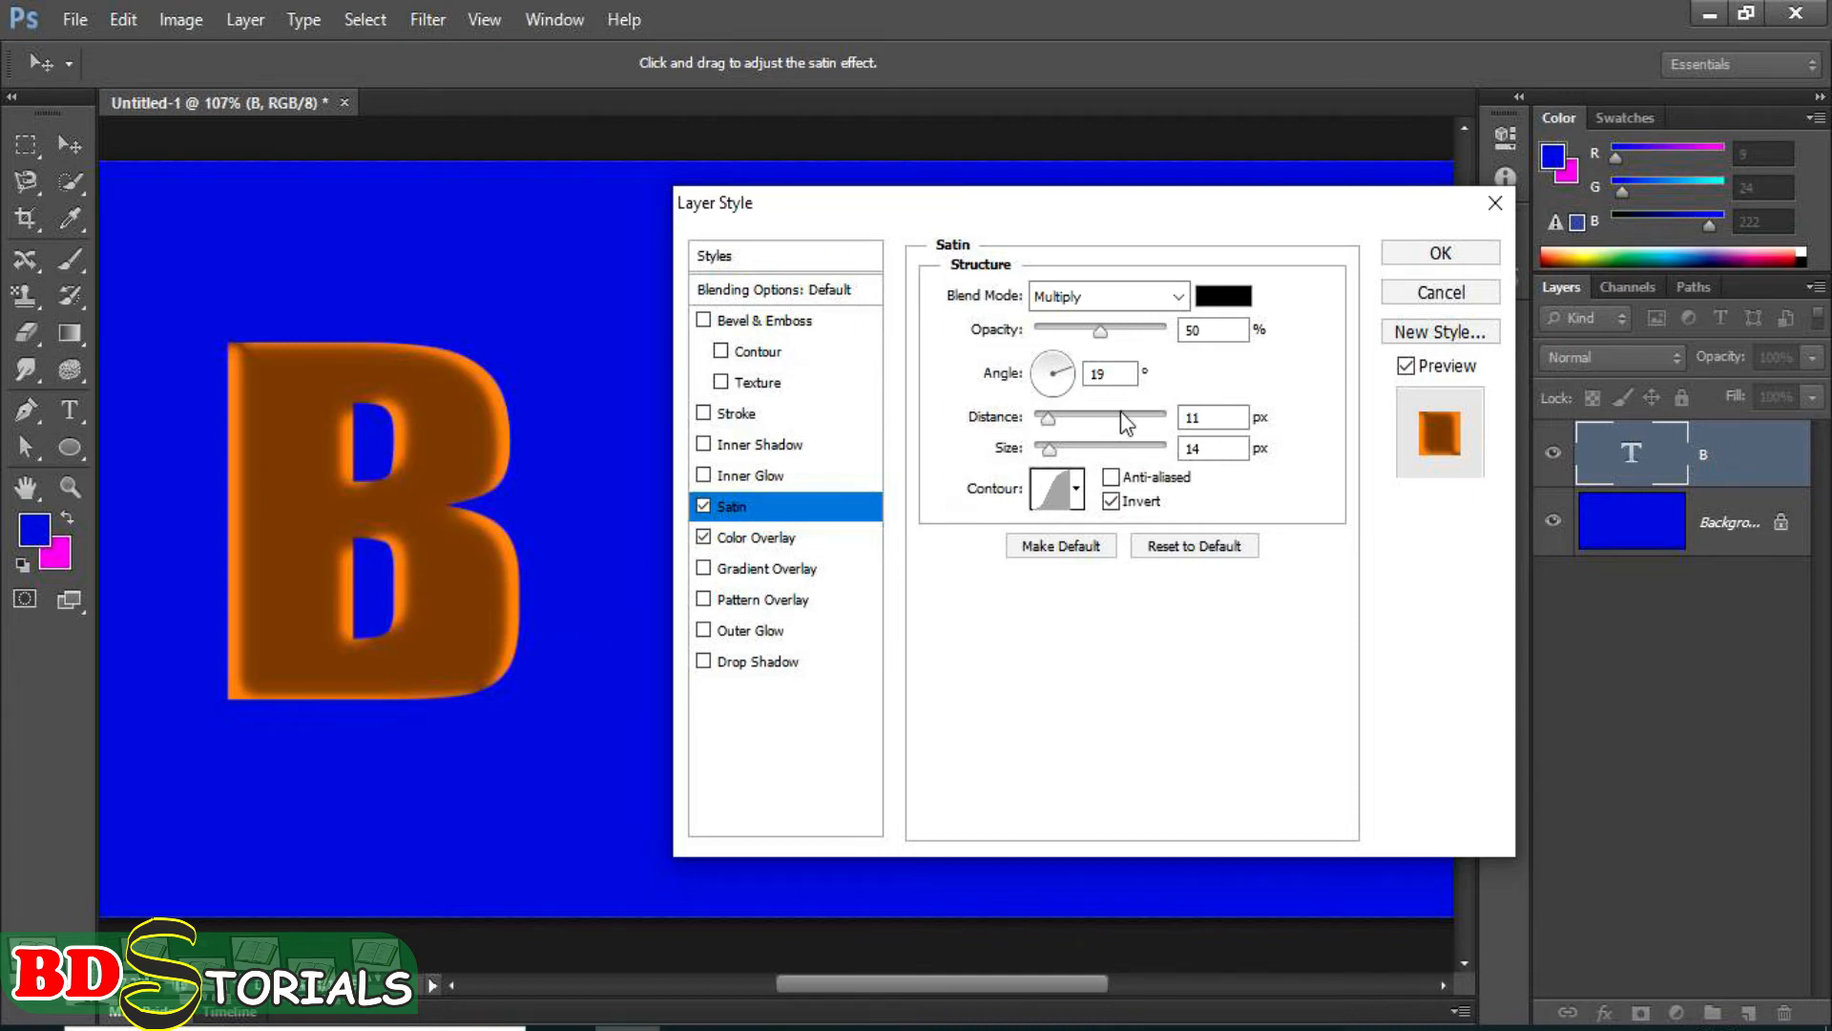
pyautogui.click(1068, 365)
pyautogui.click(1057, 358)
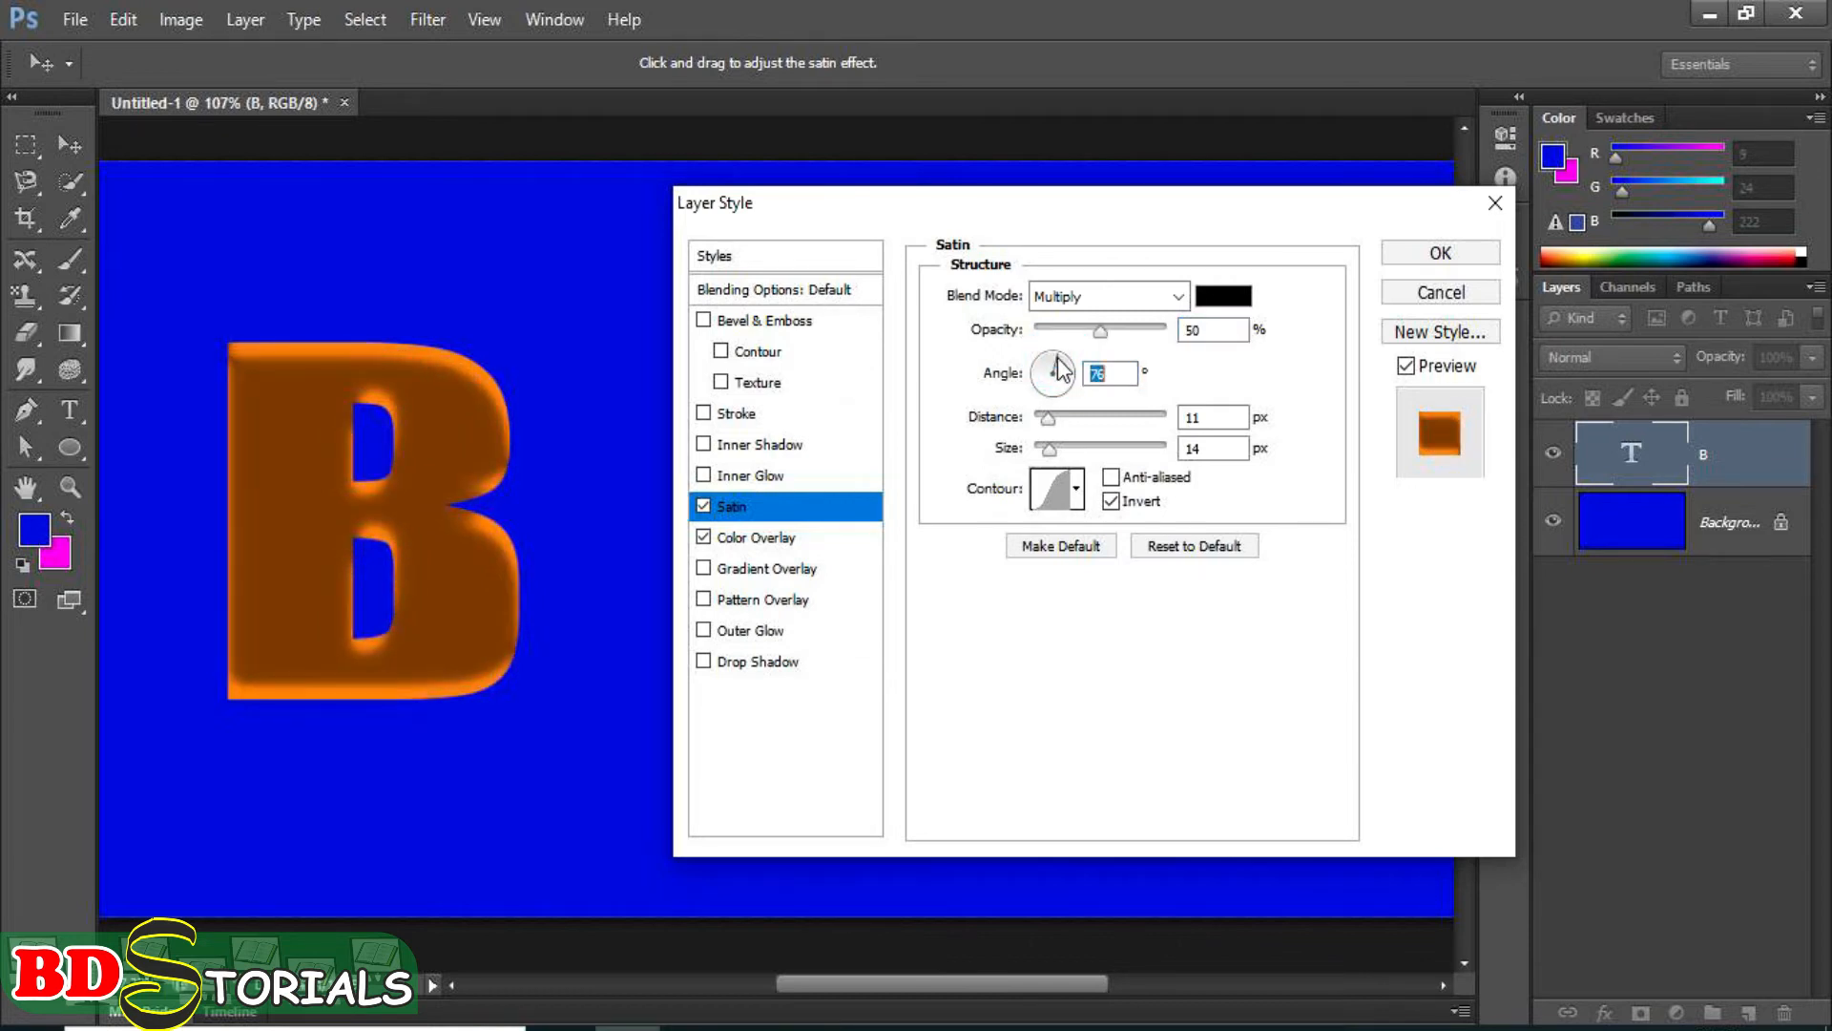
pyautogui.moveTo(1057, 358); pyautogui.dragTo(1015, 358)
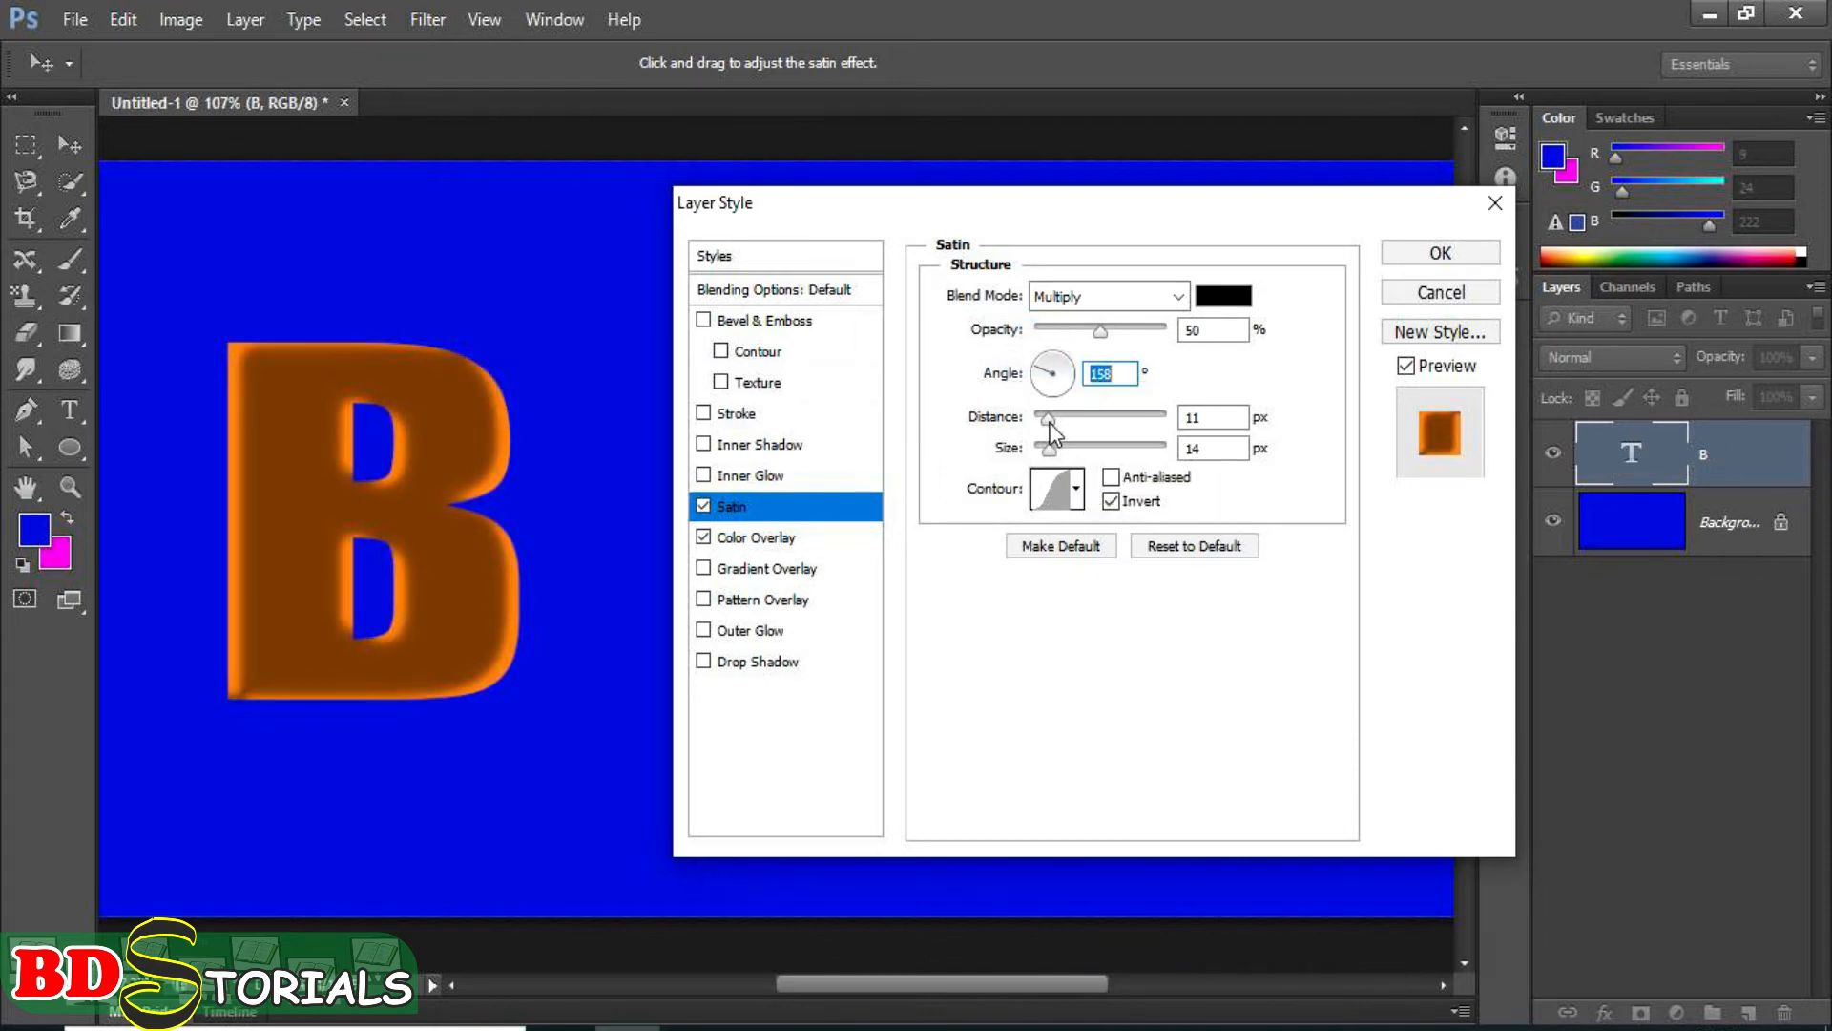
pyautogui.moveTo(1048, 420)
pyautogui.mouseDown()
pyautogui.moveTo(1149, 440)
pyautogui.moveTo(1032, 437)
pyautogui.moveTo(1046, 422)
pyautogui.moveTo(1134, 466)
pyautogui.moveTo(1043, 458)
pyautogui.mouseUp()
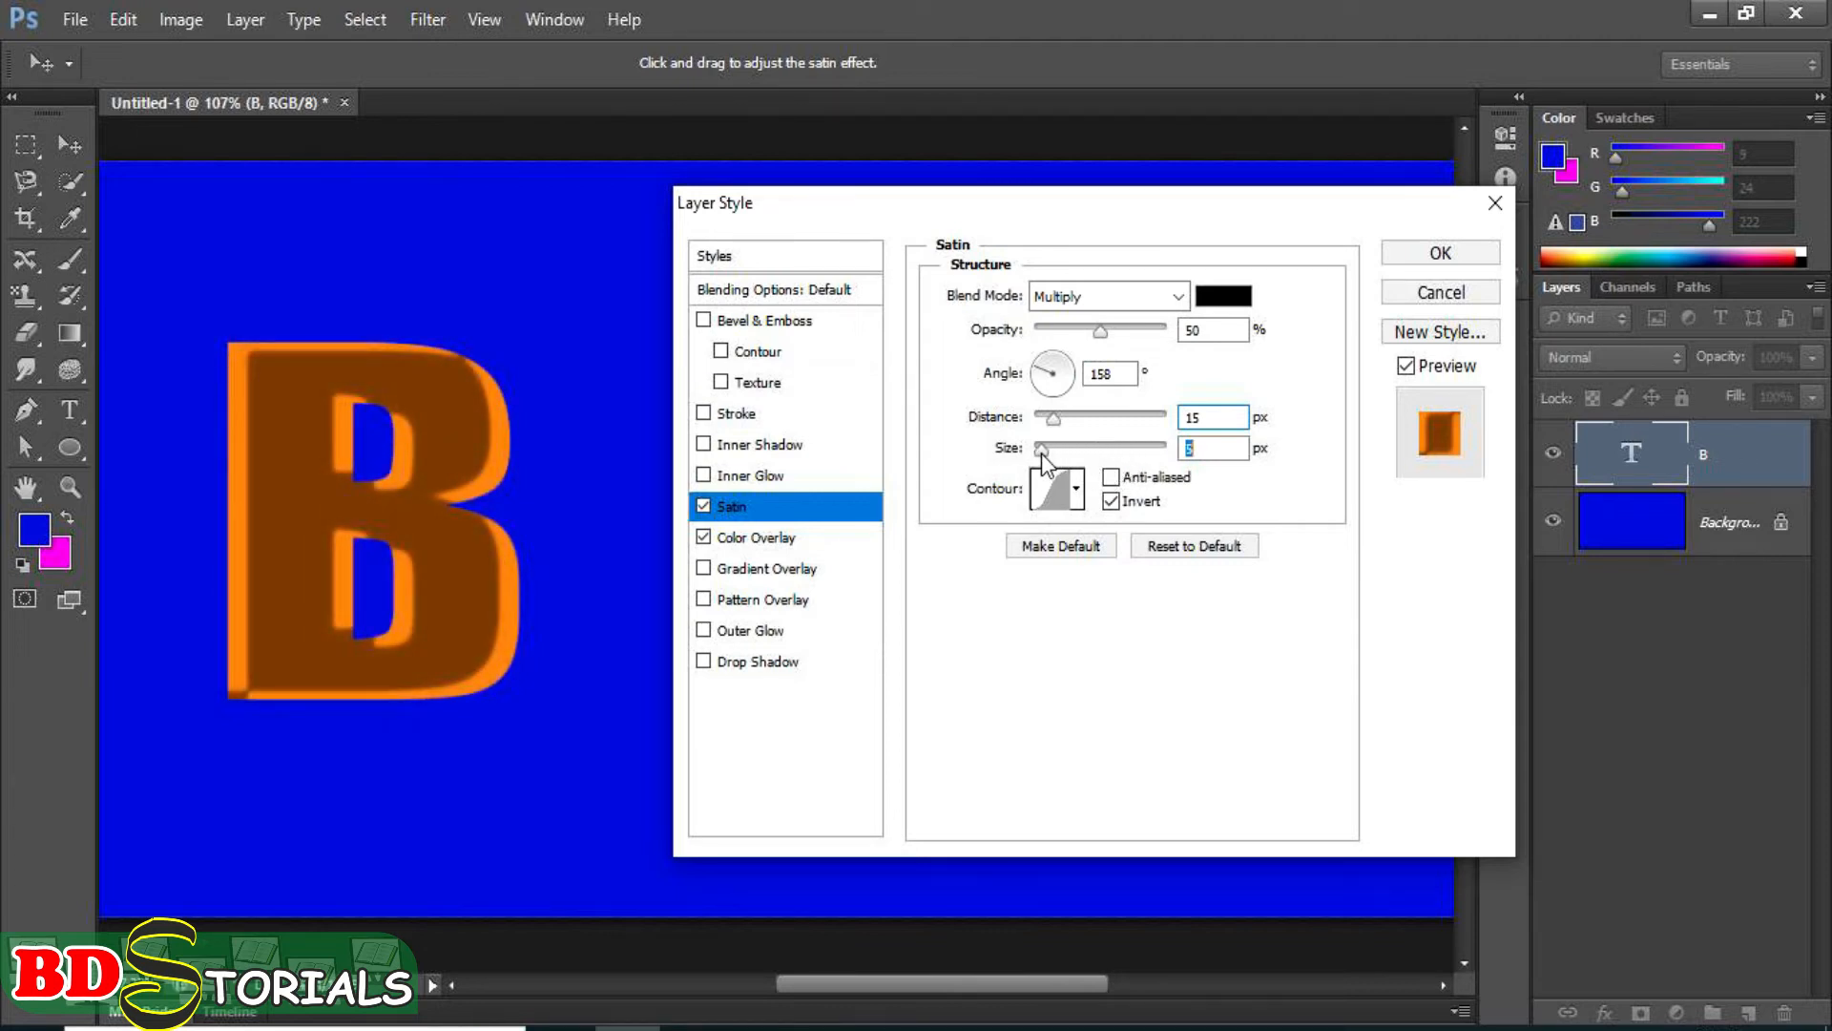
# Try the Linear contour and the single-peak contour on the satin effect, and return to the smooth S-shaped contour.
pyautogui.click(1076, 488)
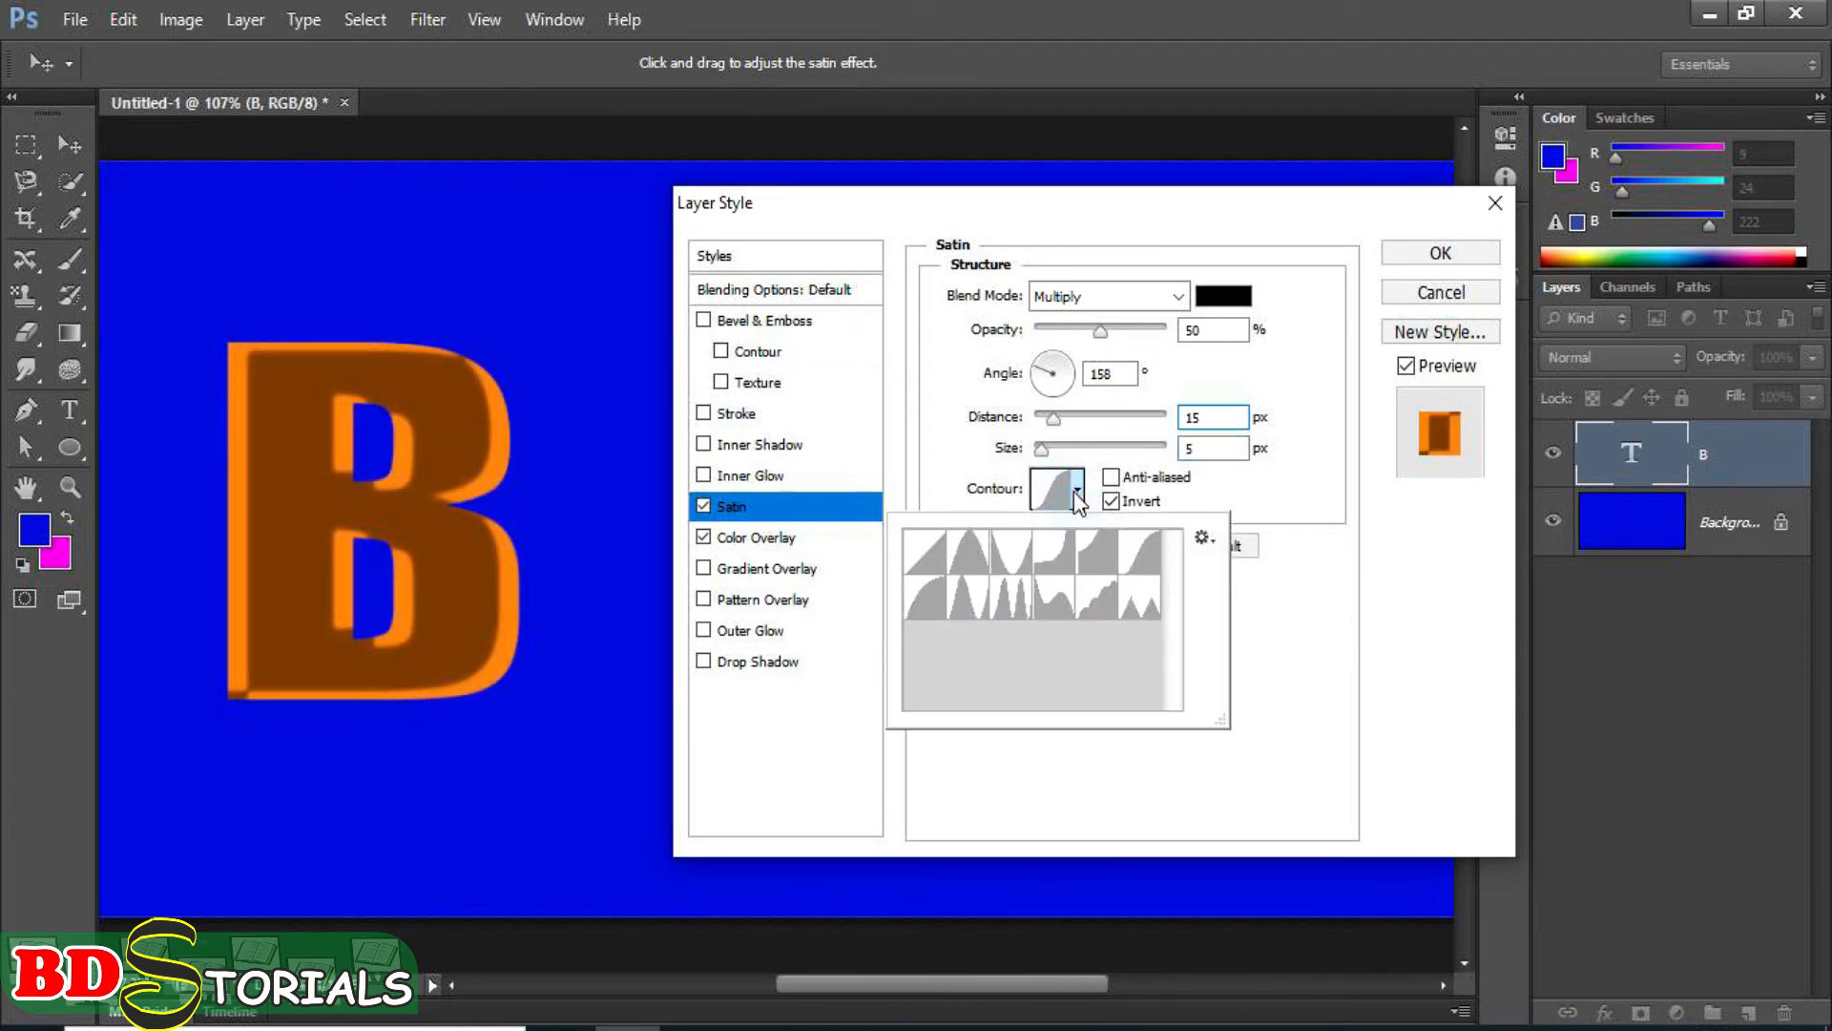
pyautogui.click(939, 553)
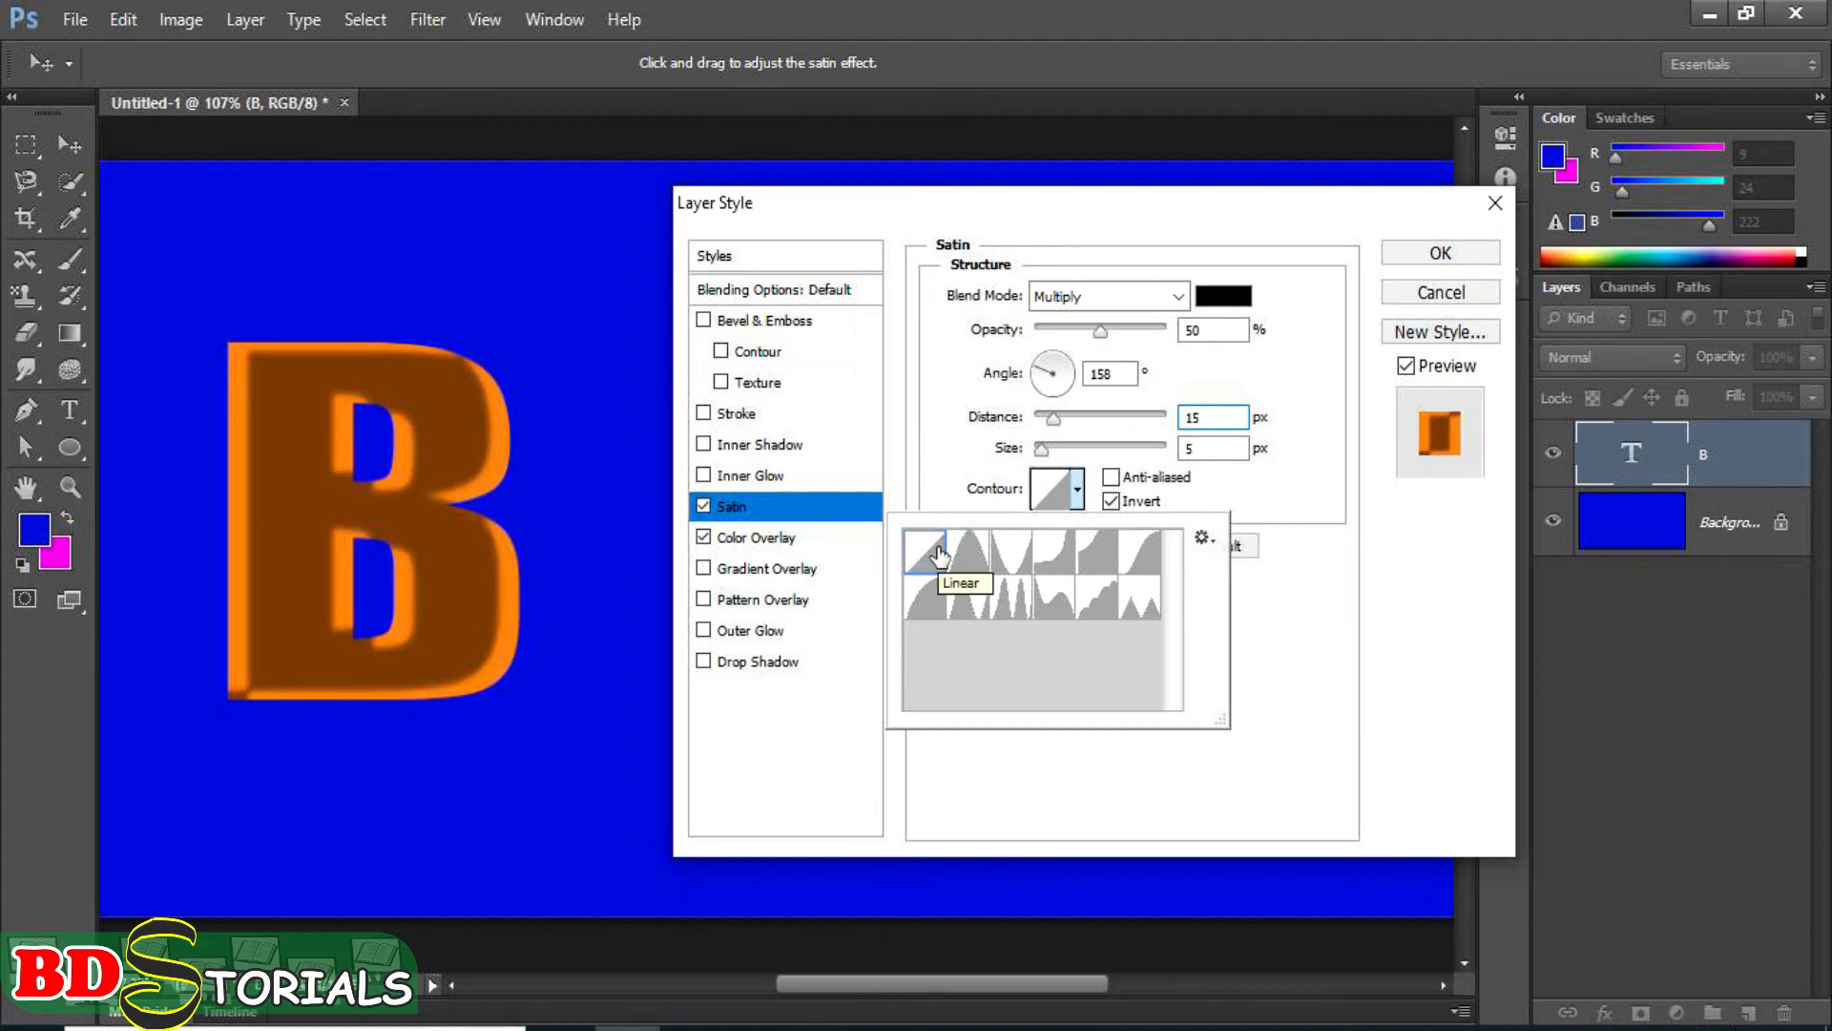
pyautogui.click(976, 561)
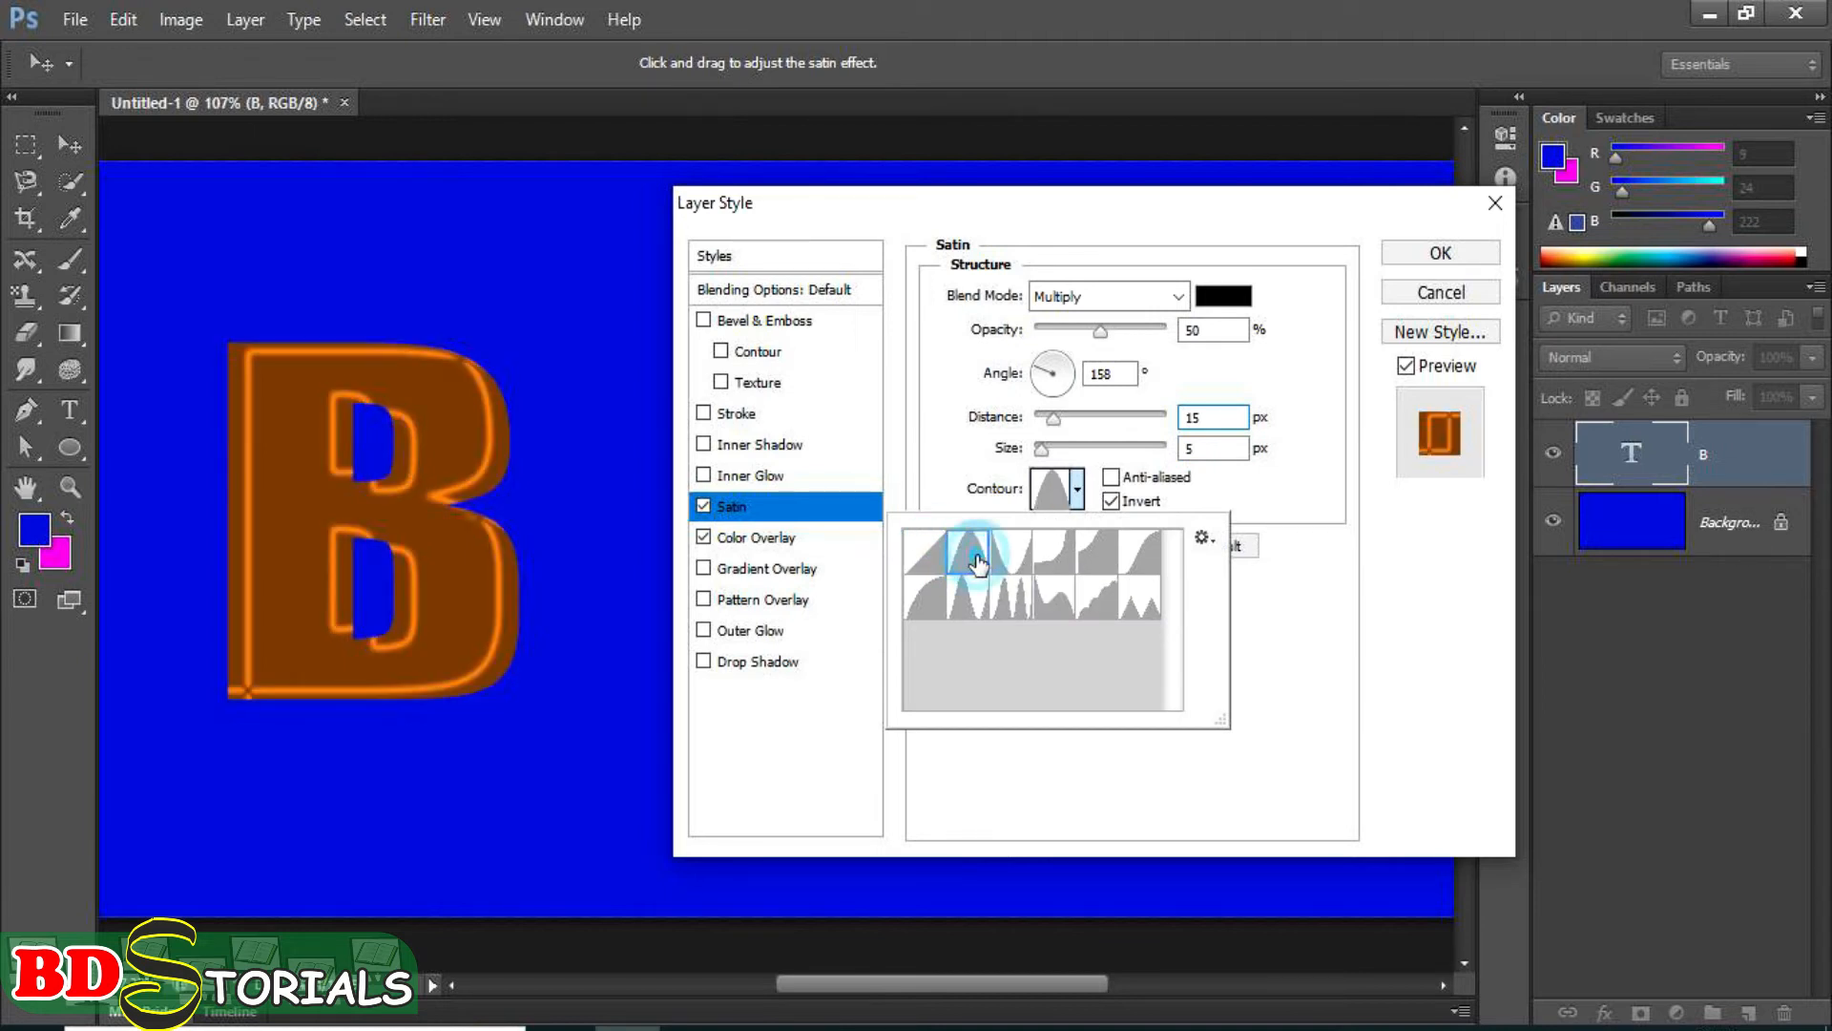
pyautogui.click(1139, 566)
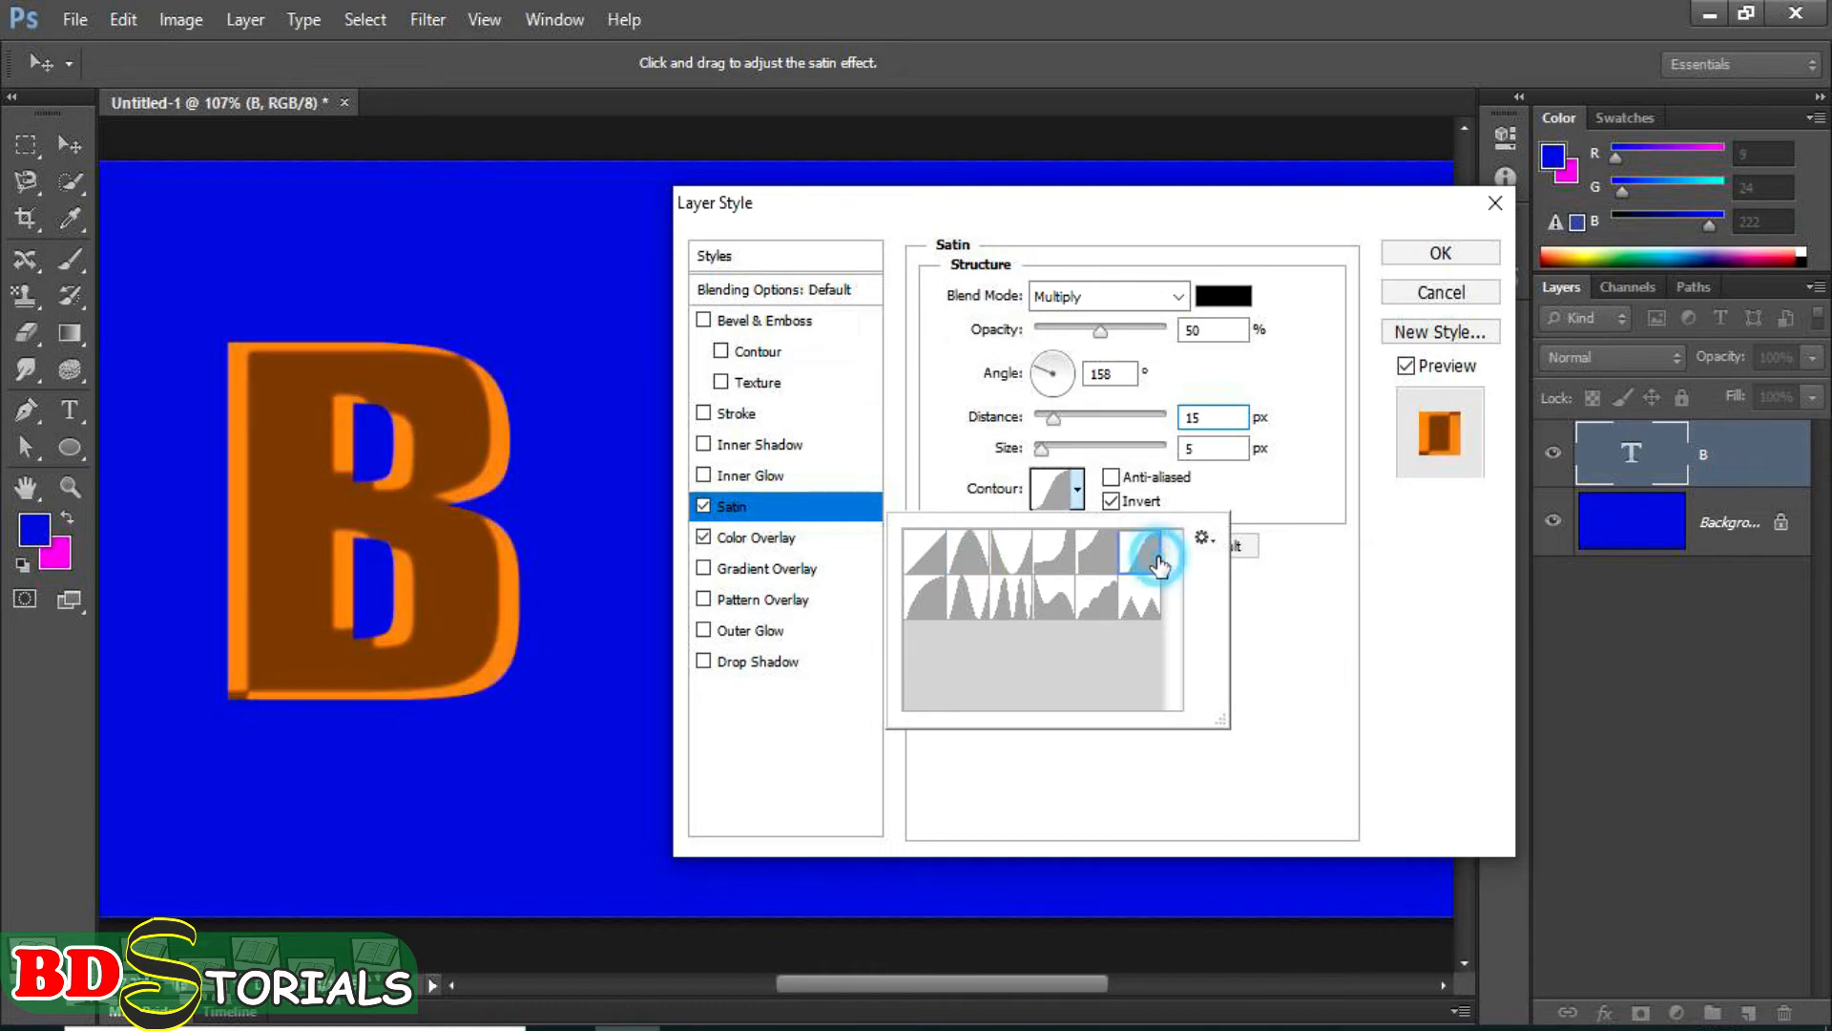
pyautogui.click(1327, 441)
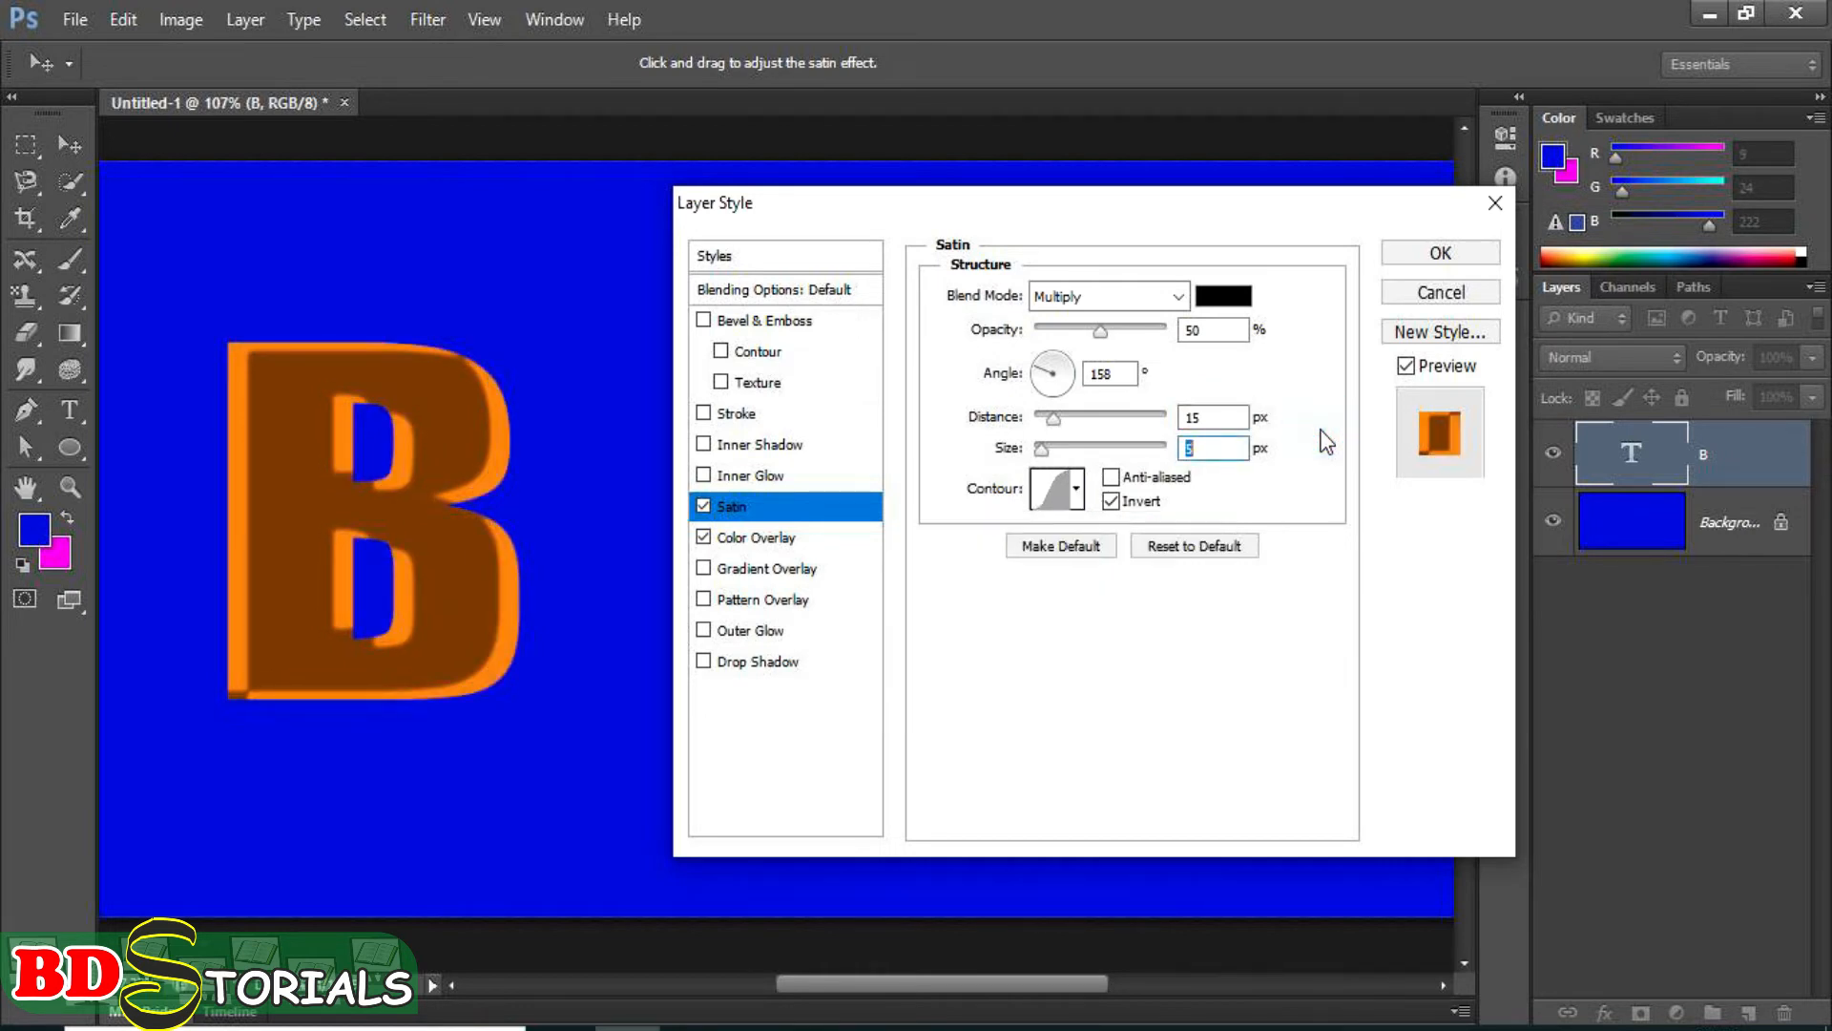
# Reset the satin settings to their defaults, leave satin turned off, and enable an inner glow on the letter B.
pyautogui.click(1222, 546)
pyautogui.click(704, 504)
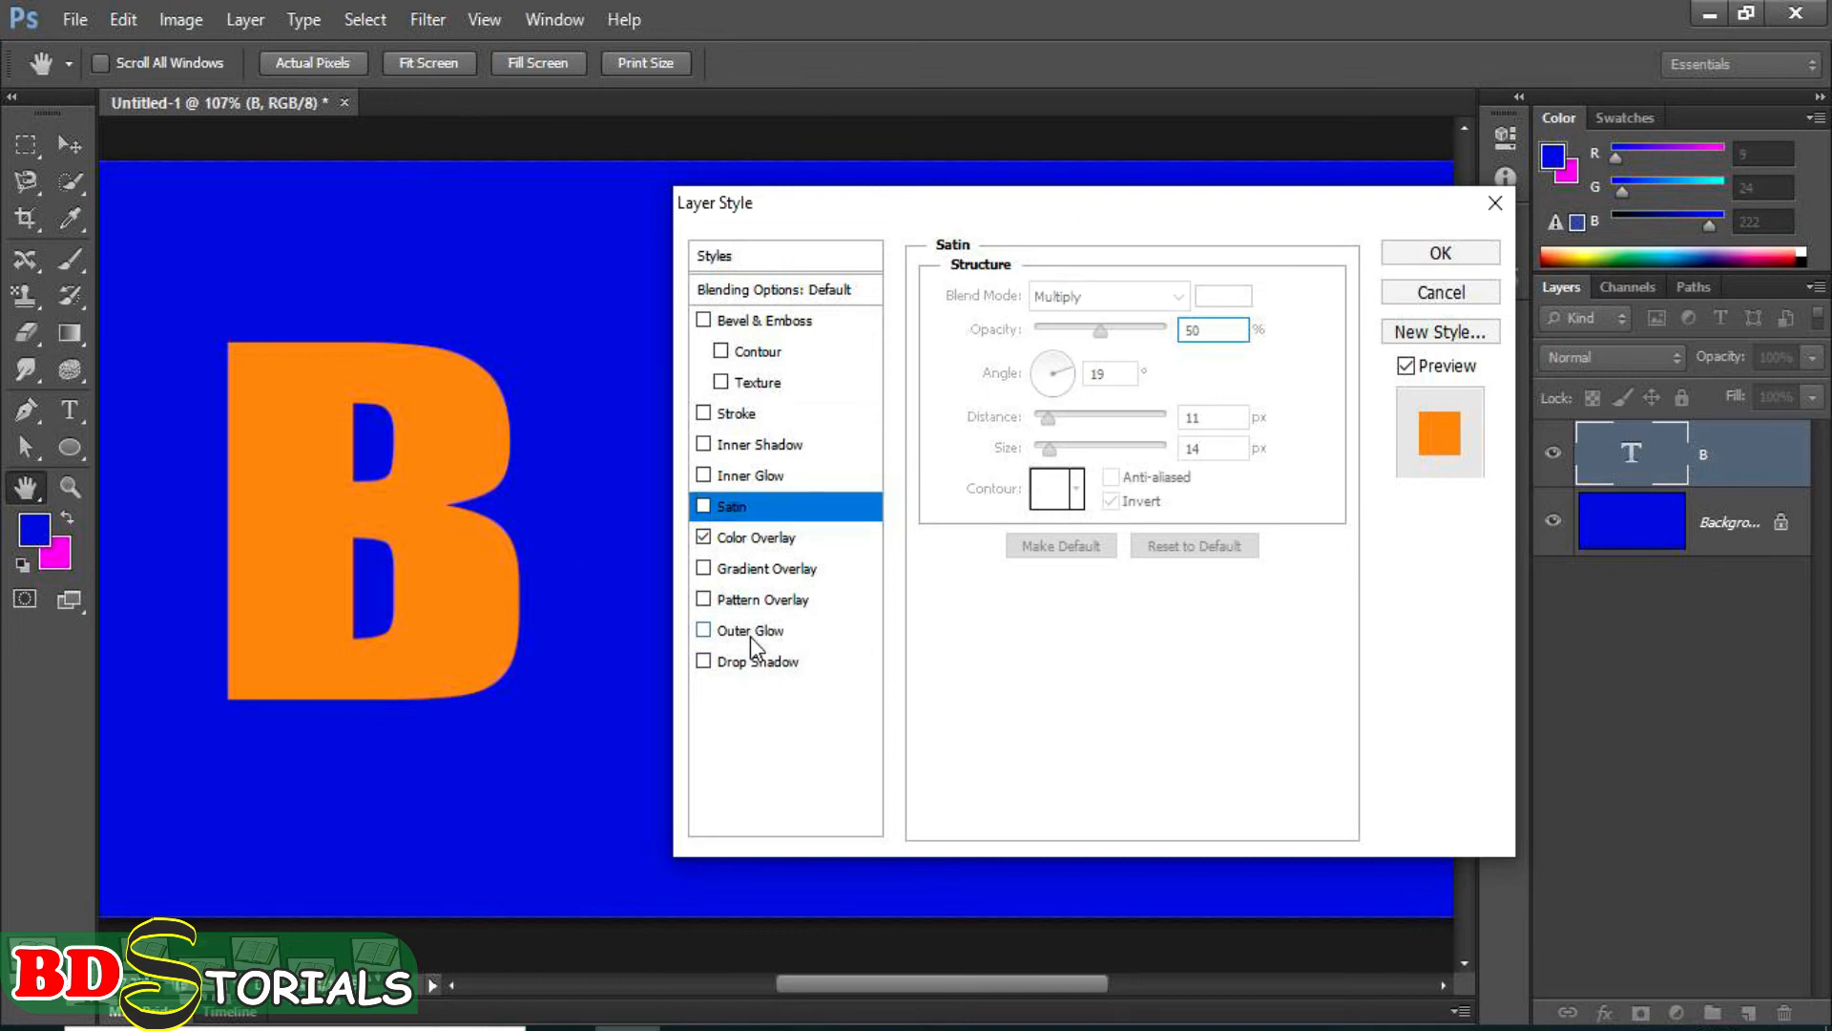
pyautogui.click(703, 475)
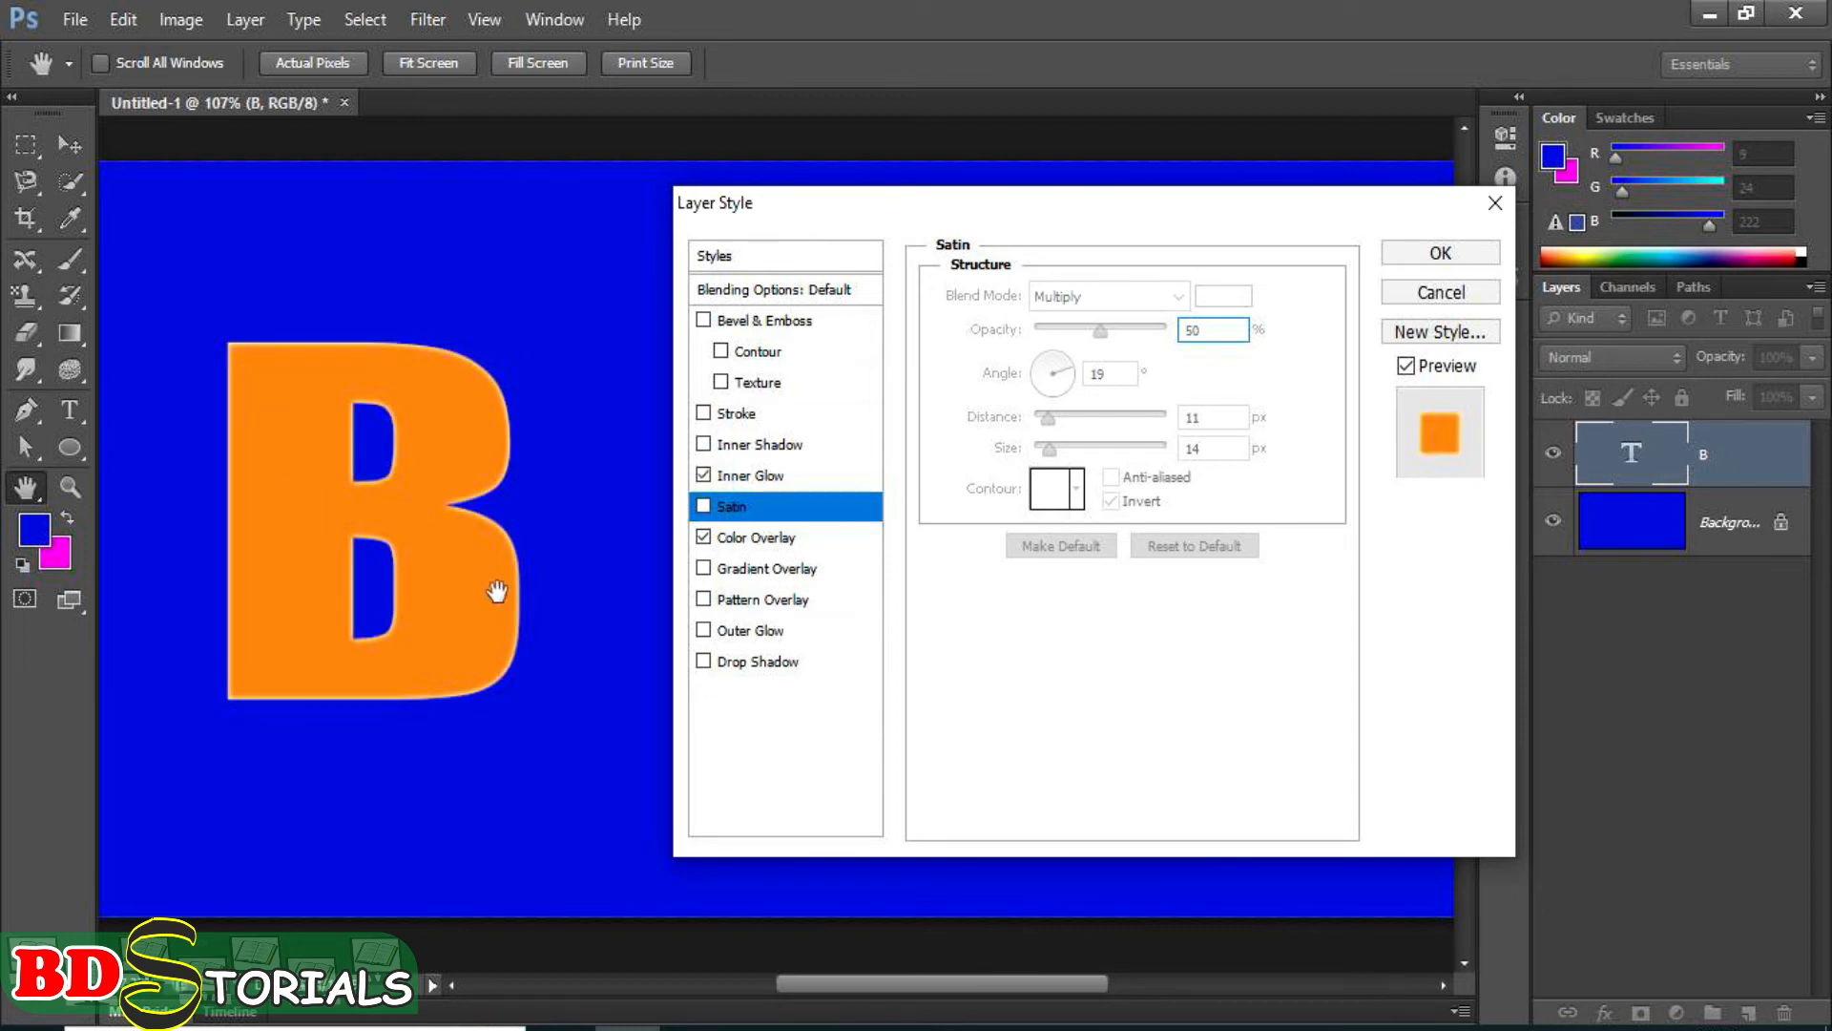
pyautogui.click(764, 505)
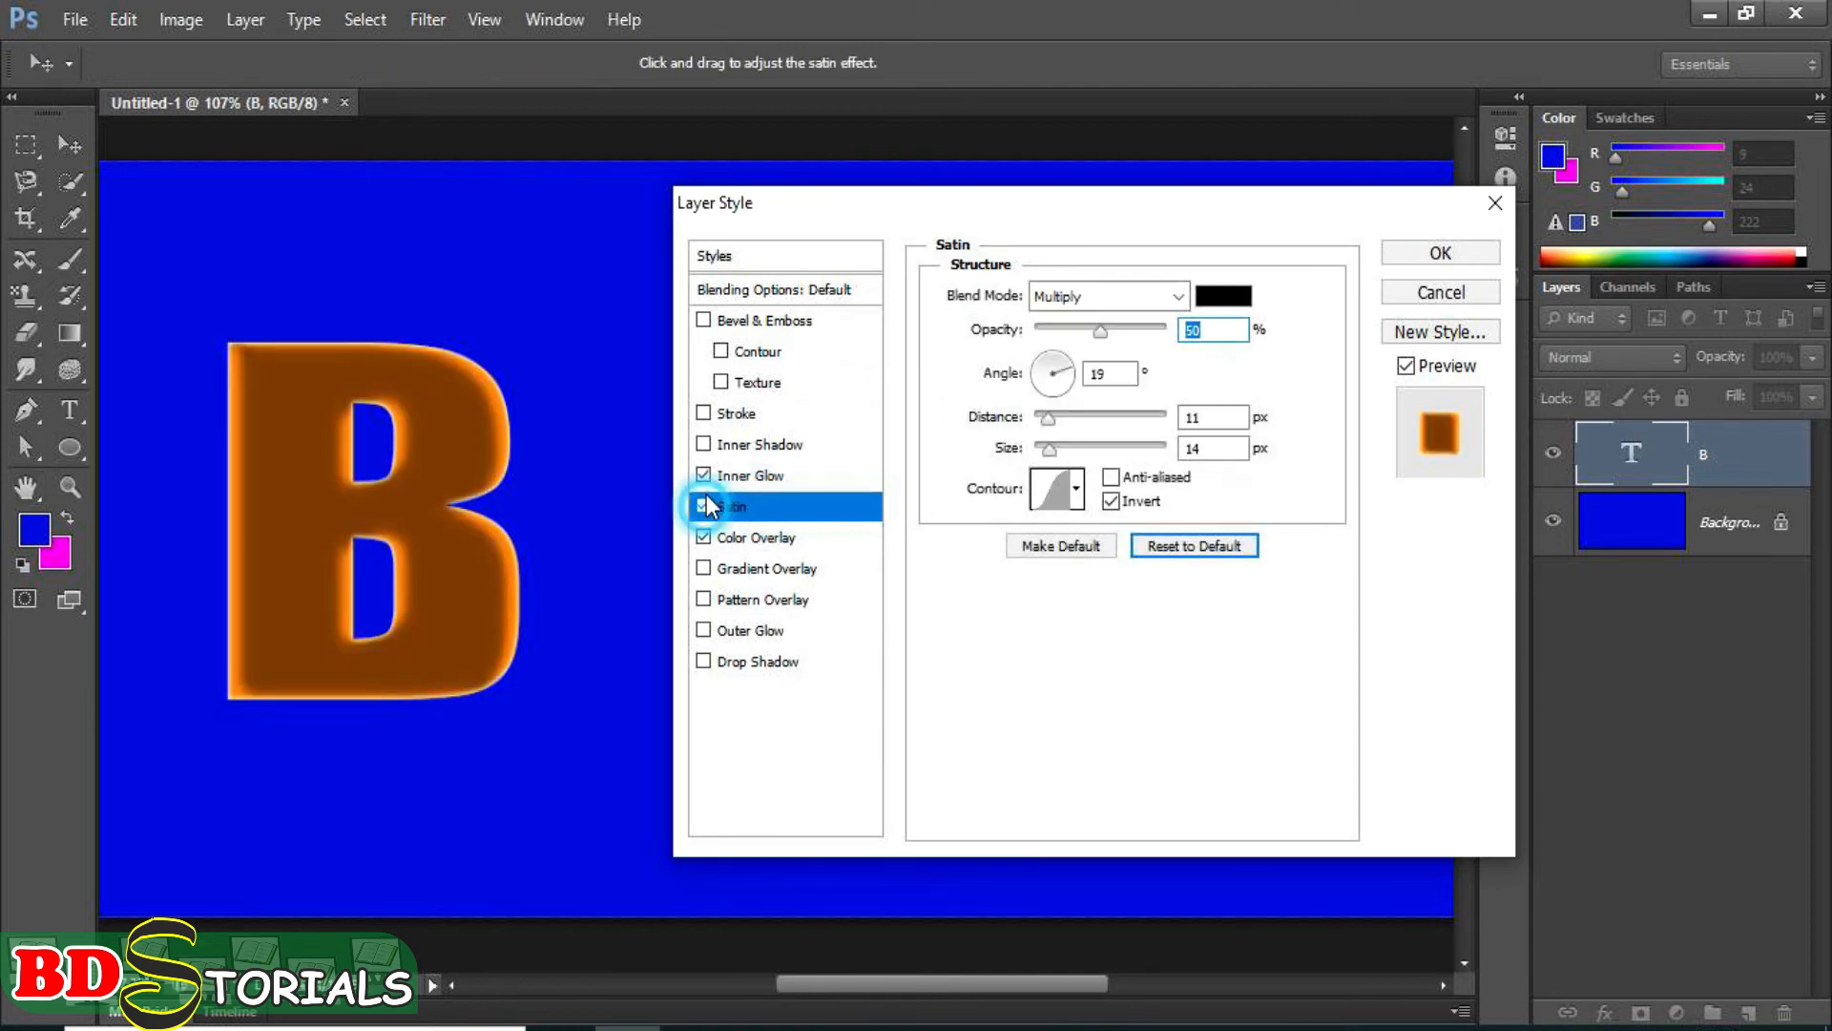
pyautogui.click(704, 504)
# Try the inner glow's Center source, return to Edge, and set the choke to 67% and the size to 4 px.
pyautogui.click(748, 478)
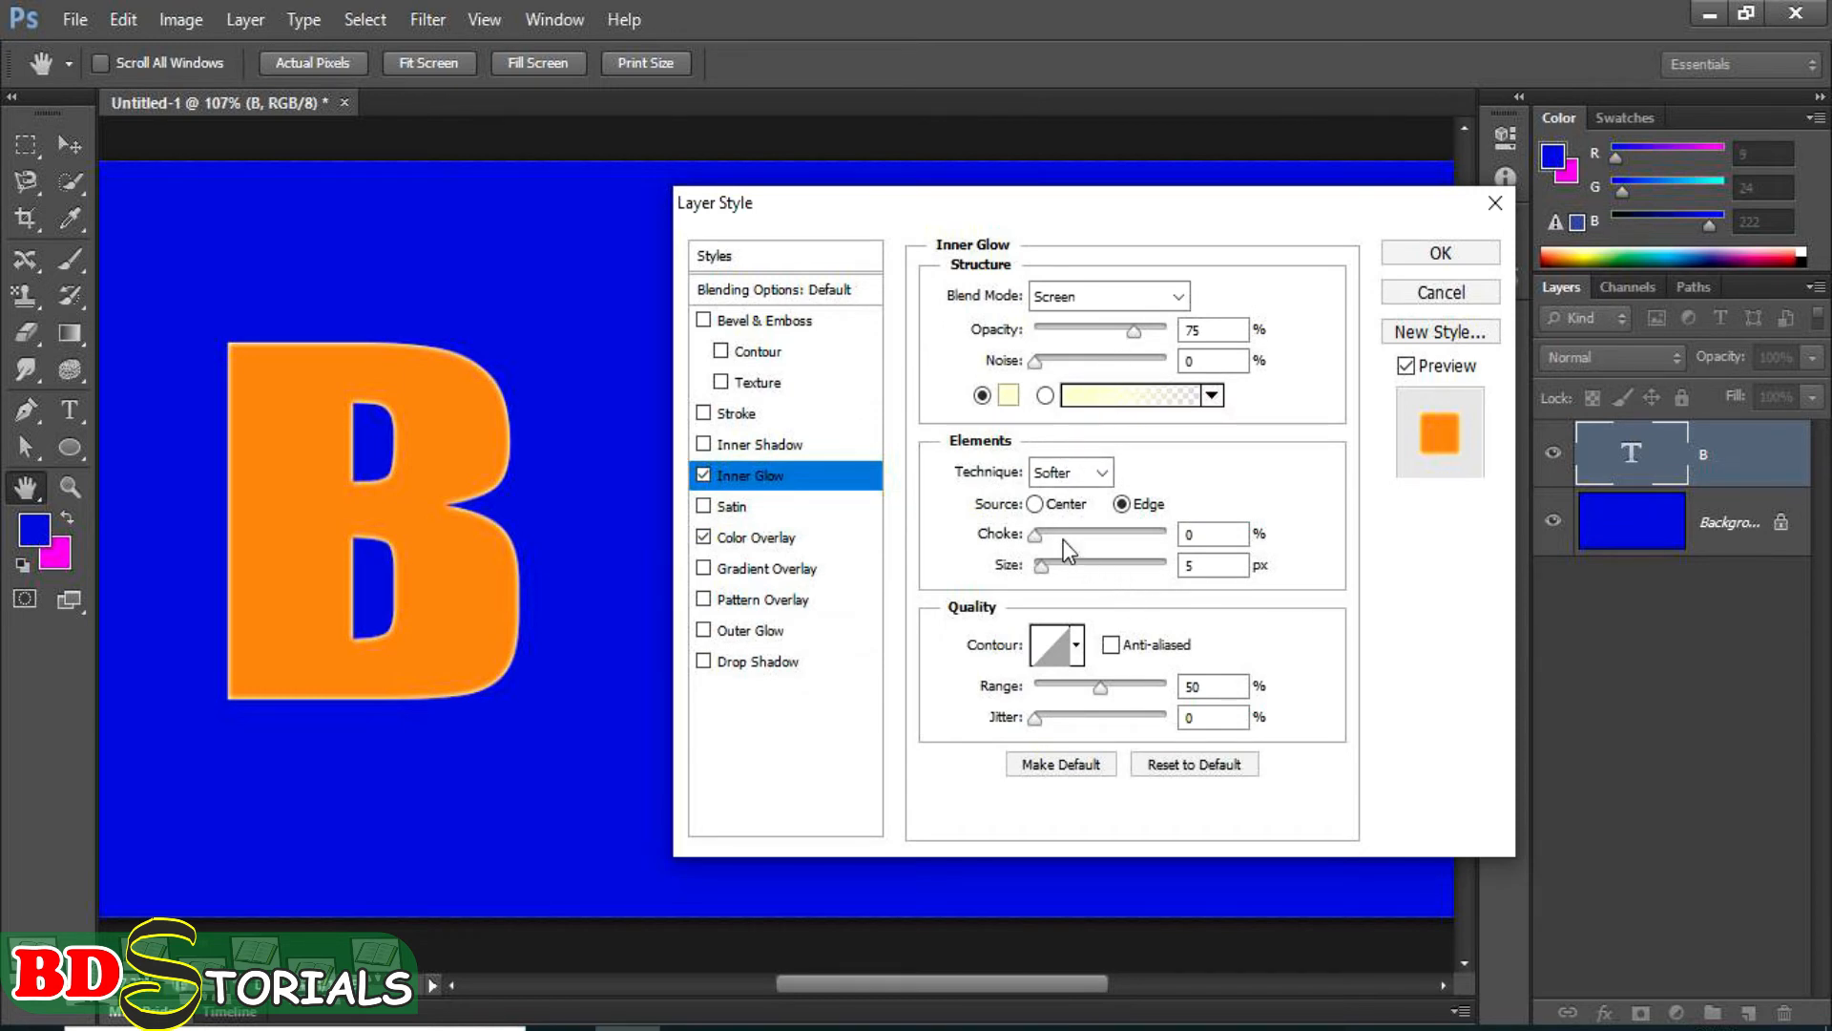
pyautogui.click(1035, 503)
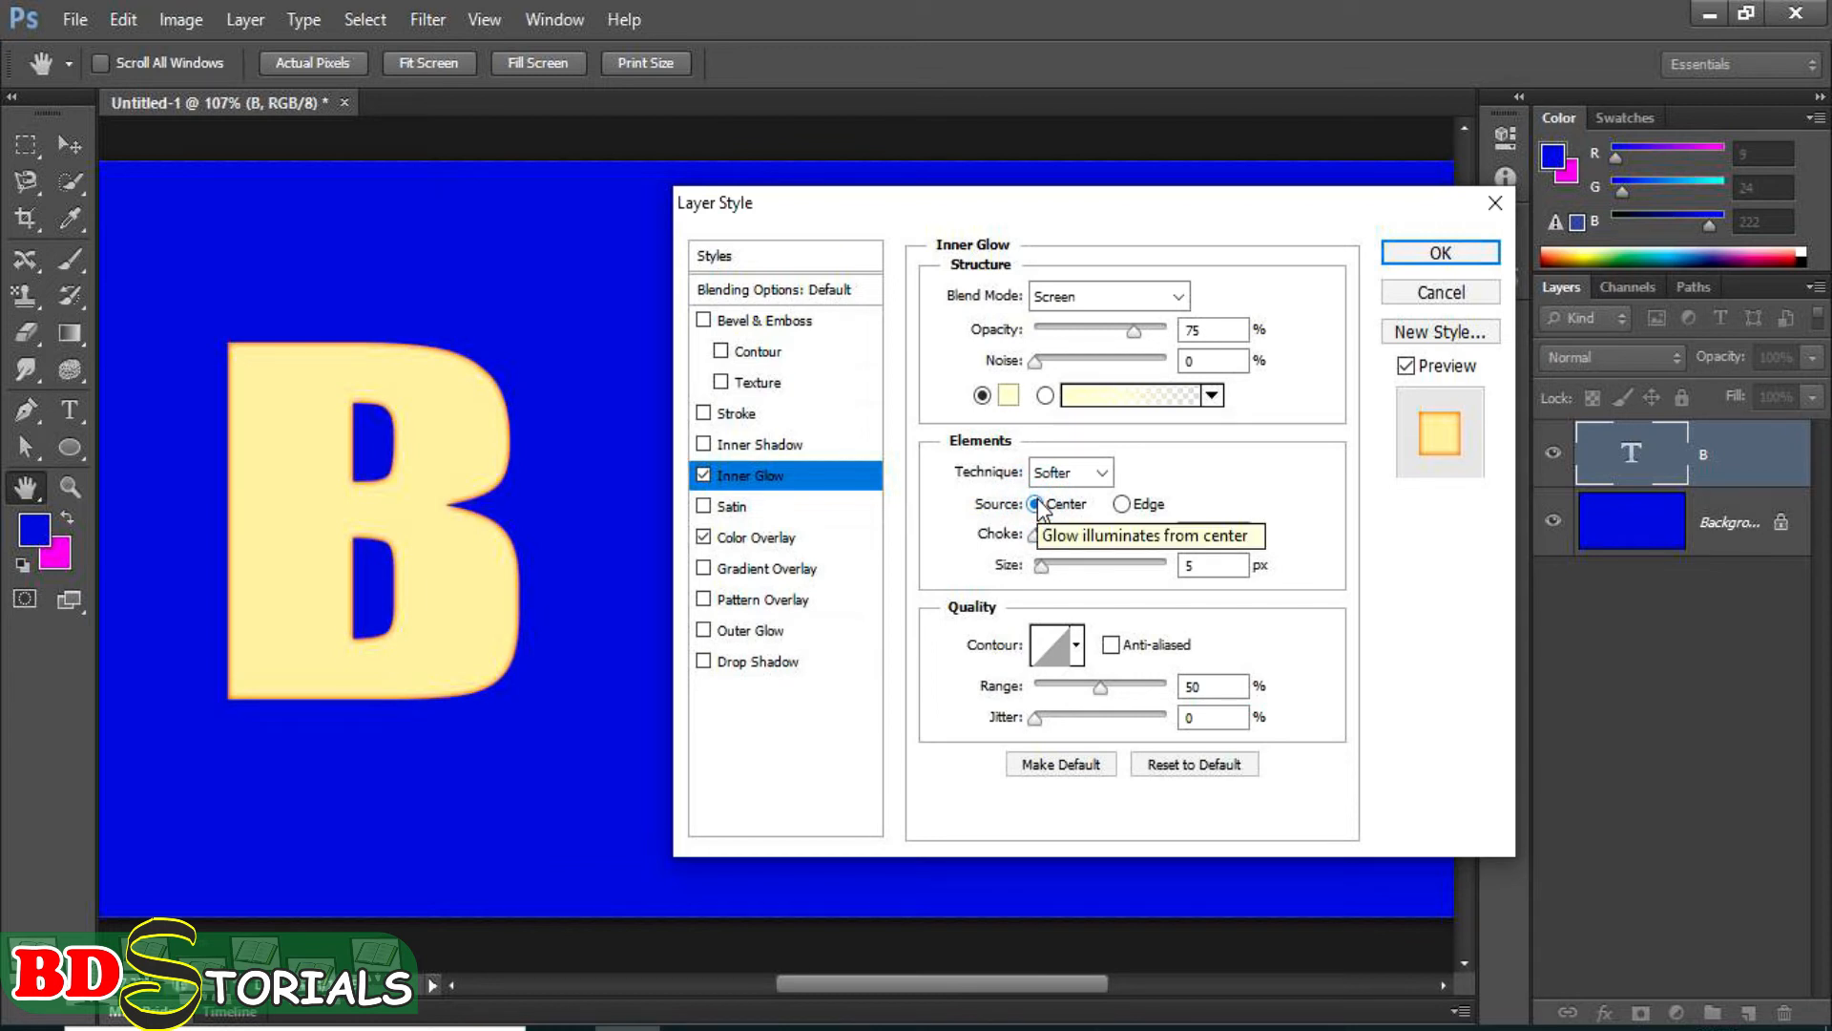
pyautogui.click(1123, 504)
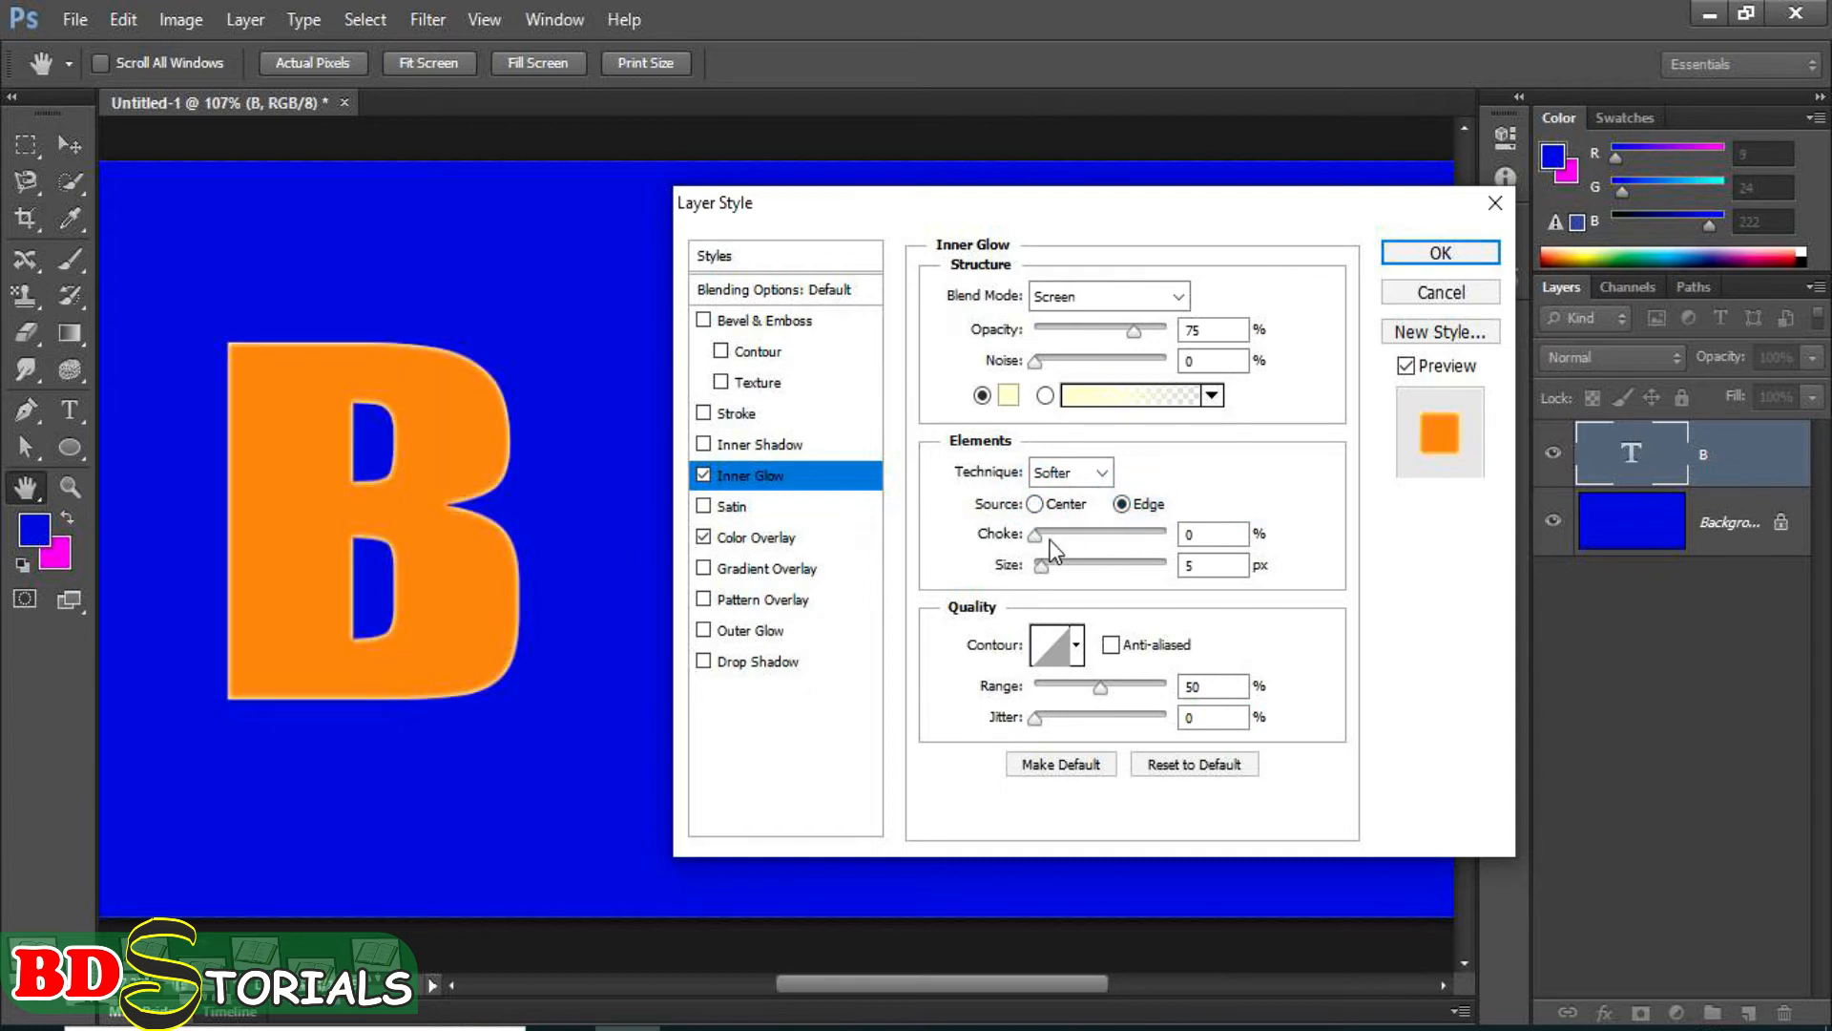
pyautogui.moveTo(1039, 540); pyautogui.dragTo(1124, 554)
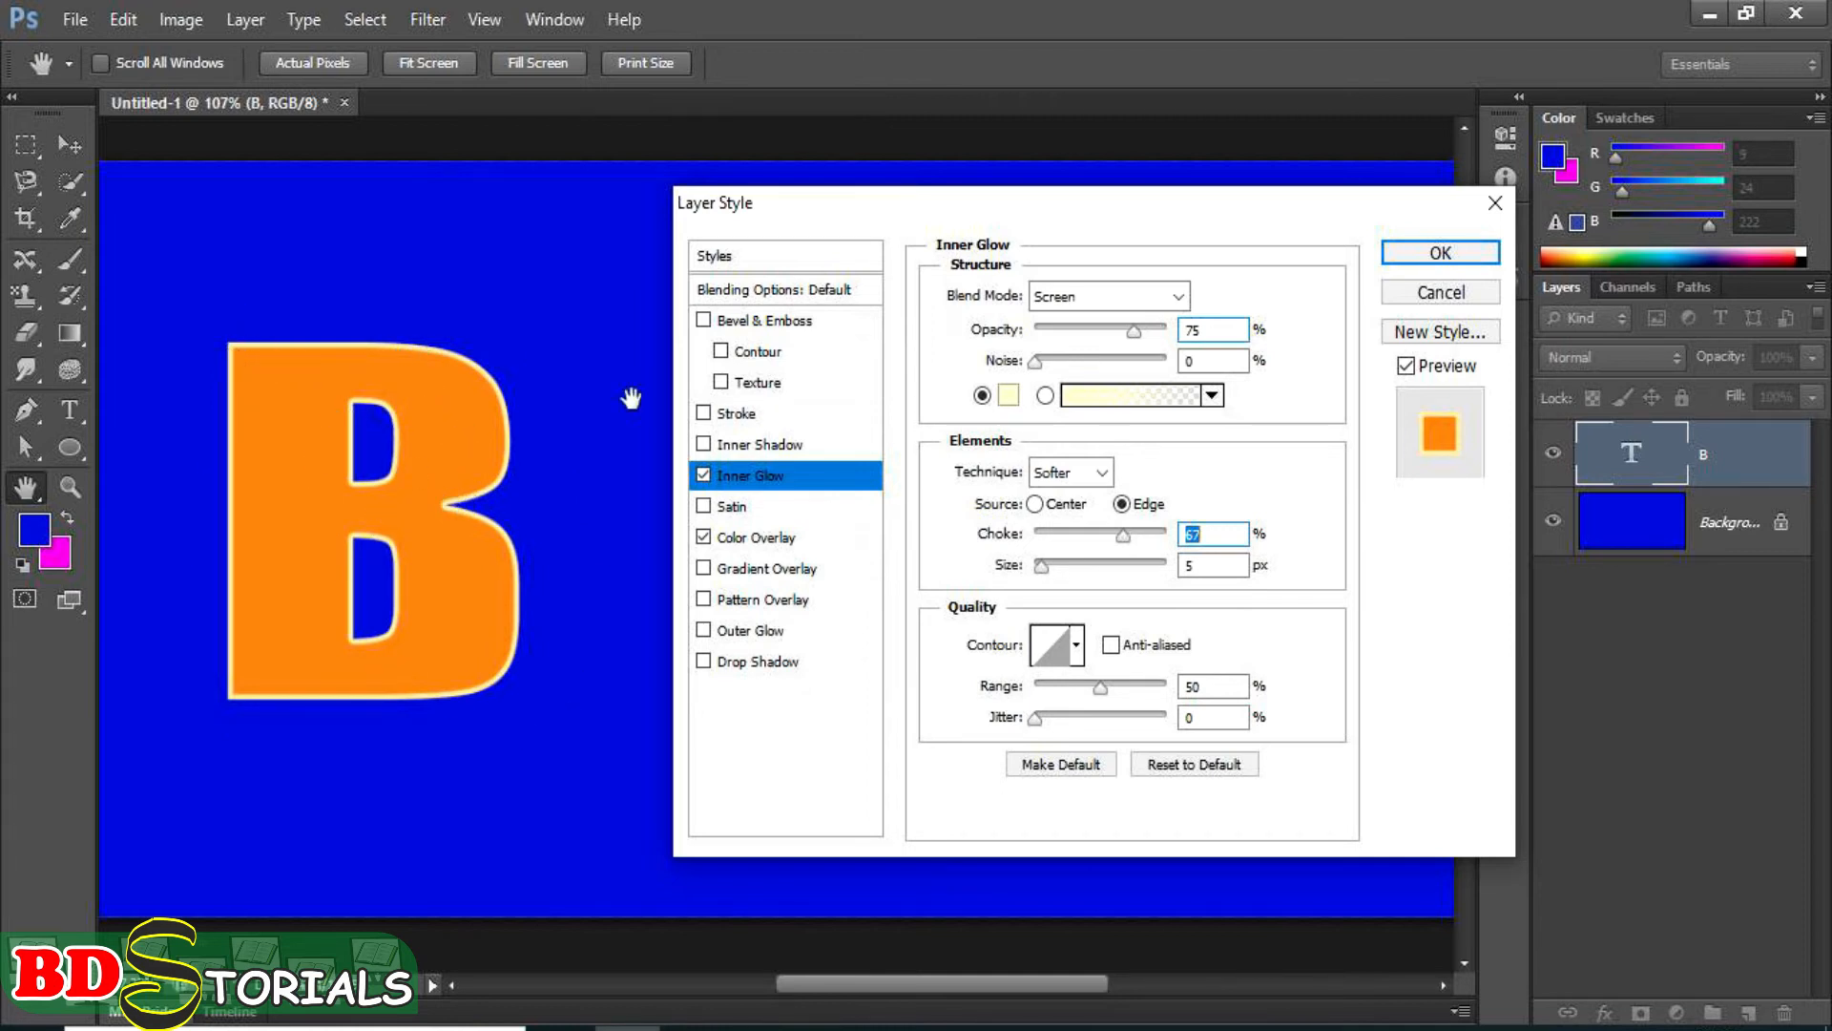
pyautogui.moveTo(1039, 567)
pyautogui.mouseDown()
pyautogui.moveTo(1080, 571)
pyautogui.moveTo(1040, 569)
pyautogui.mouseUp()
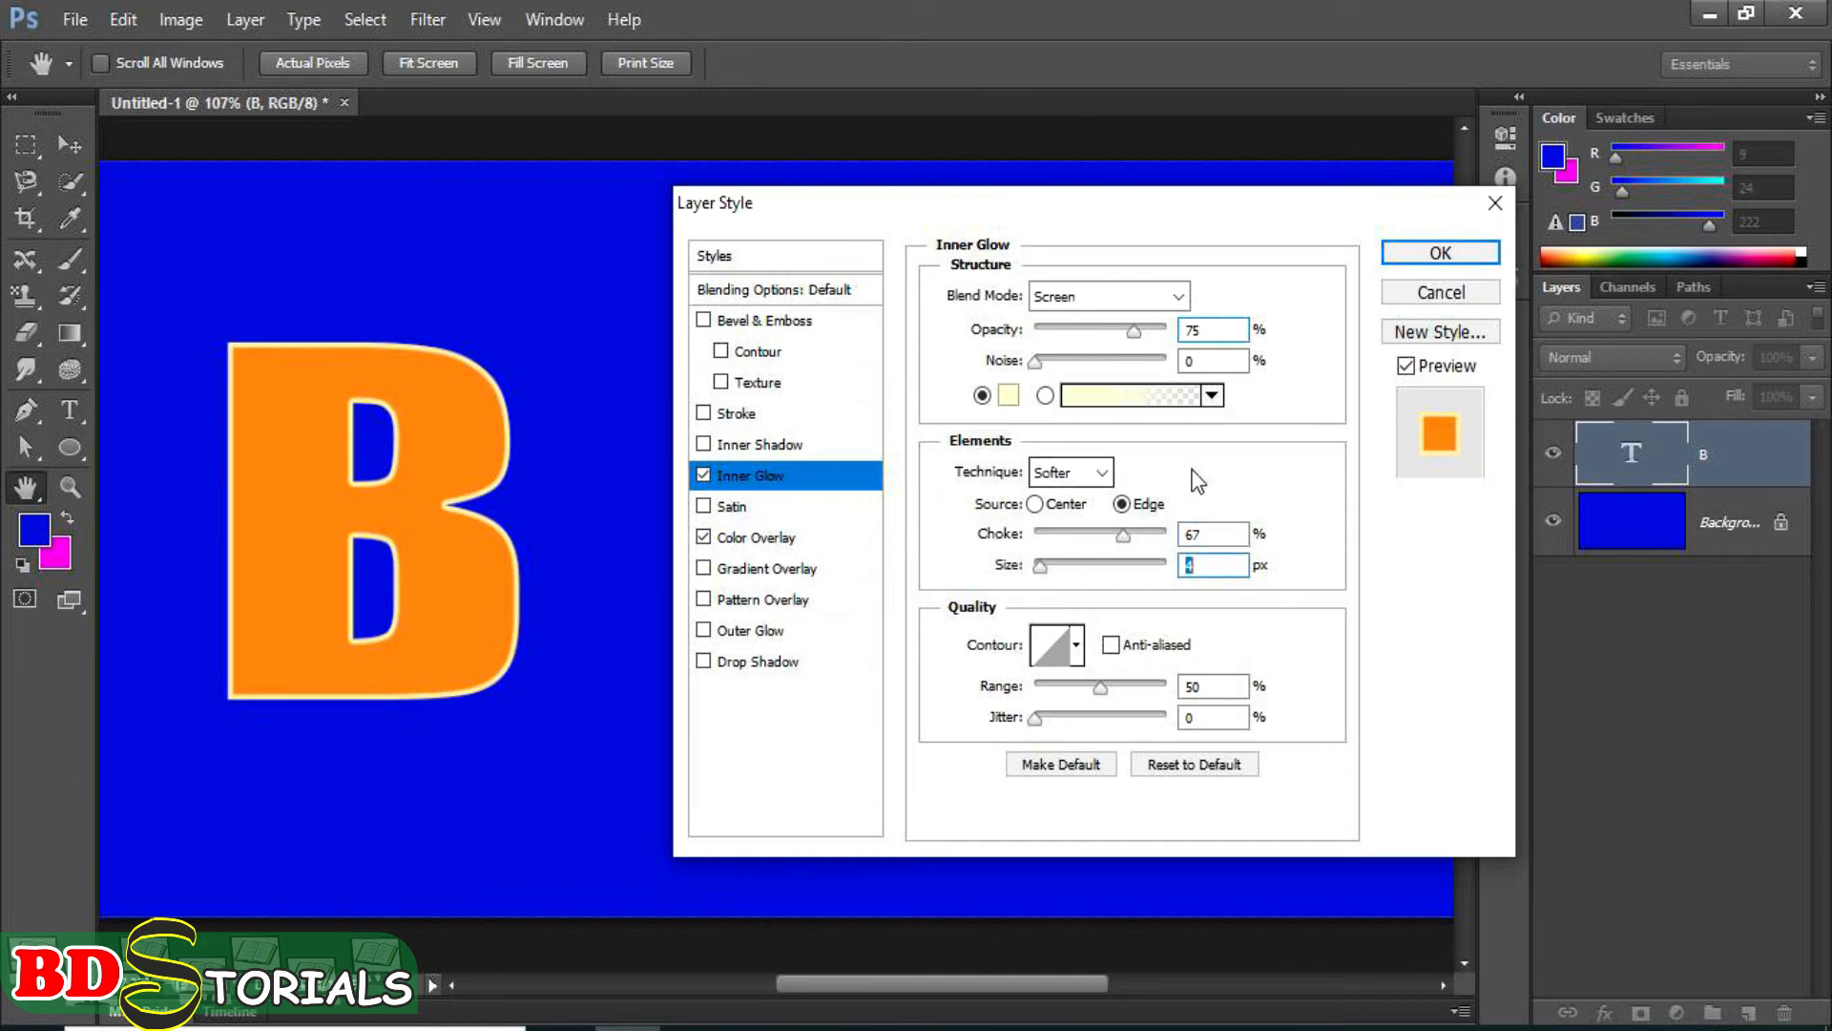
# Turn off the inner glow and preview an inner shadow on the letter B before removing it again.
pyautogui.click(704, 477)
pyautogui.click(706, 445)
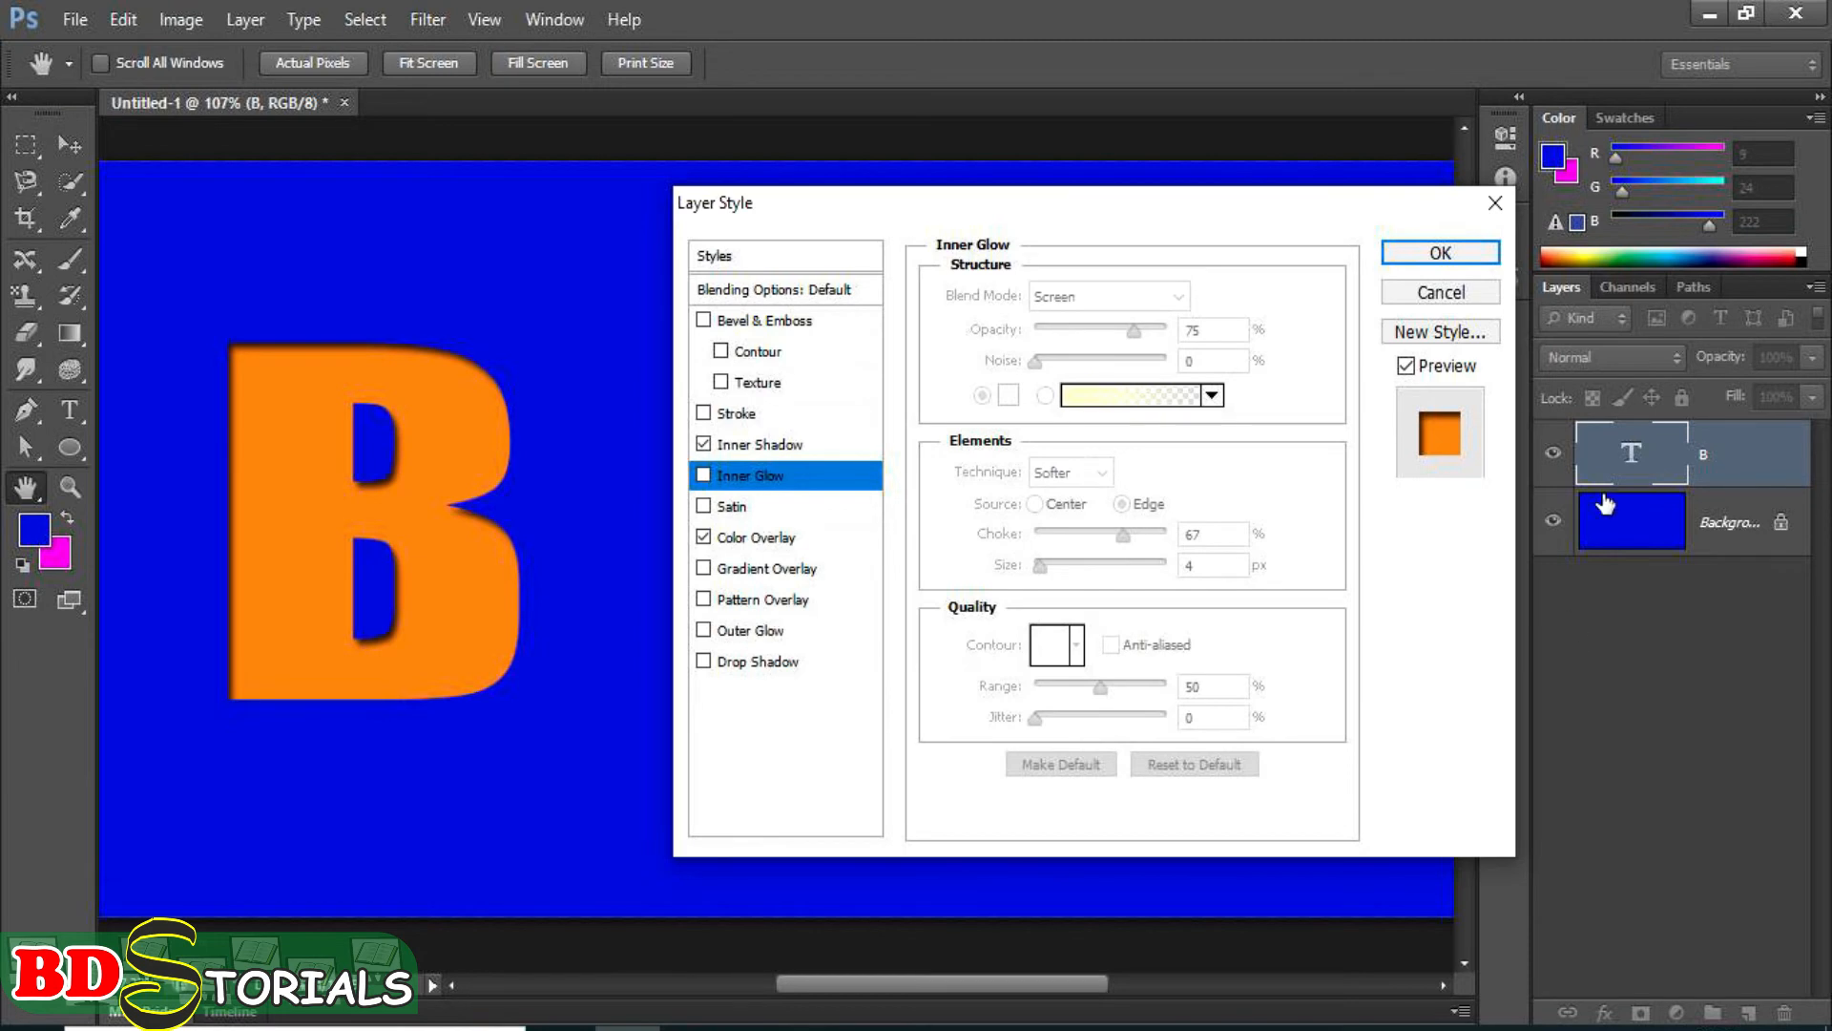
pyautogui.click(707, 444)
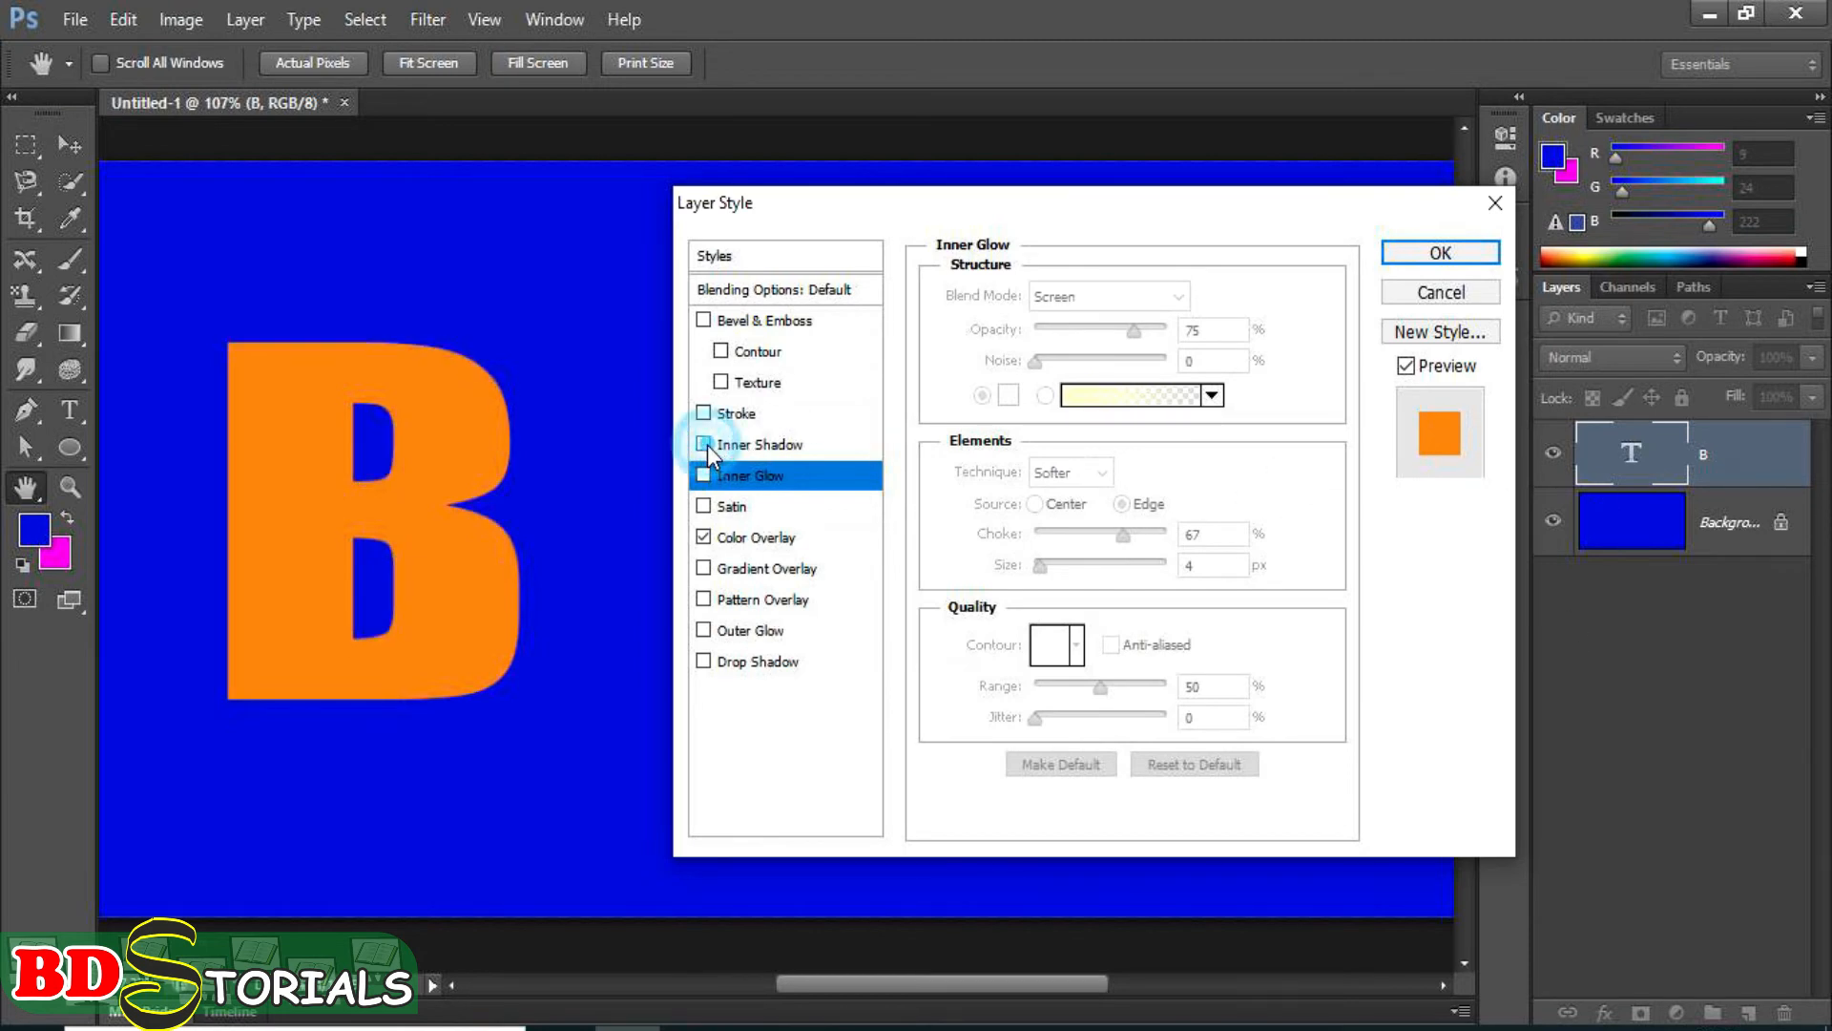
# Enable Bevel & Emboss with its Contour option, and try the inner glow at 59% opacity before turning the glow off.
pyautogui.click(706, 322)
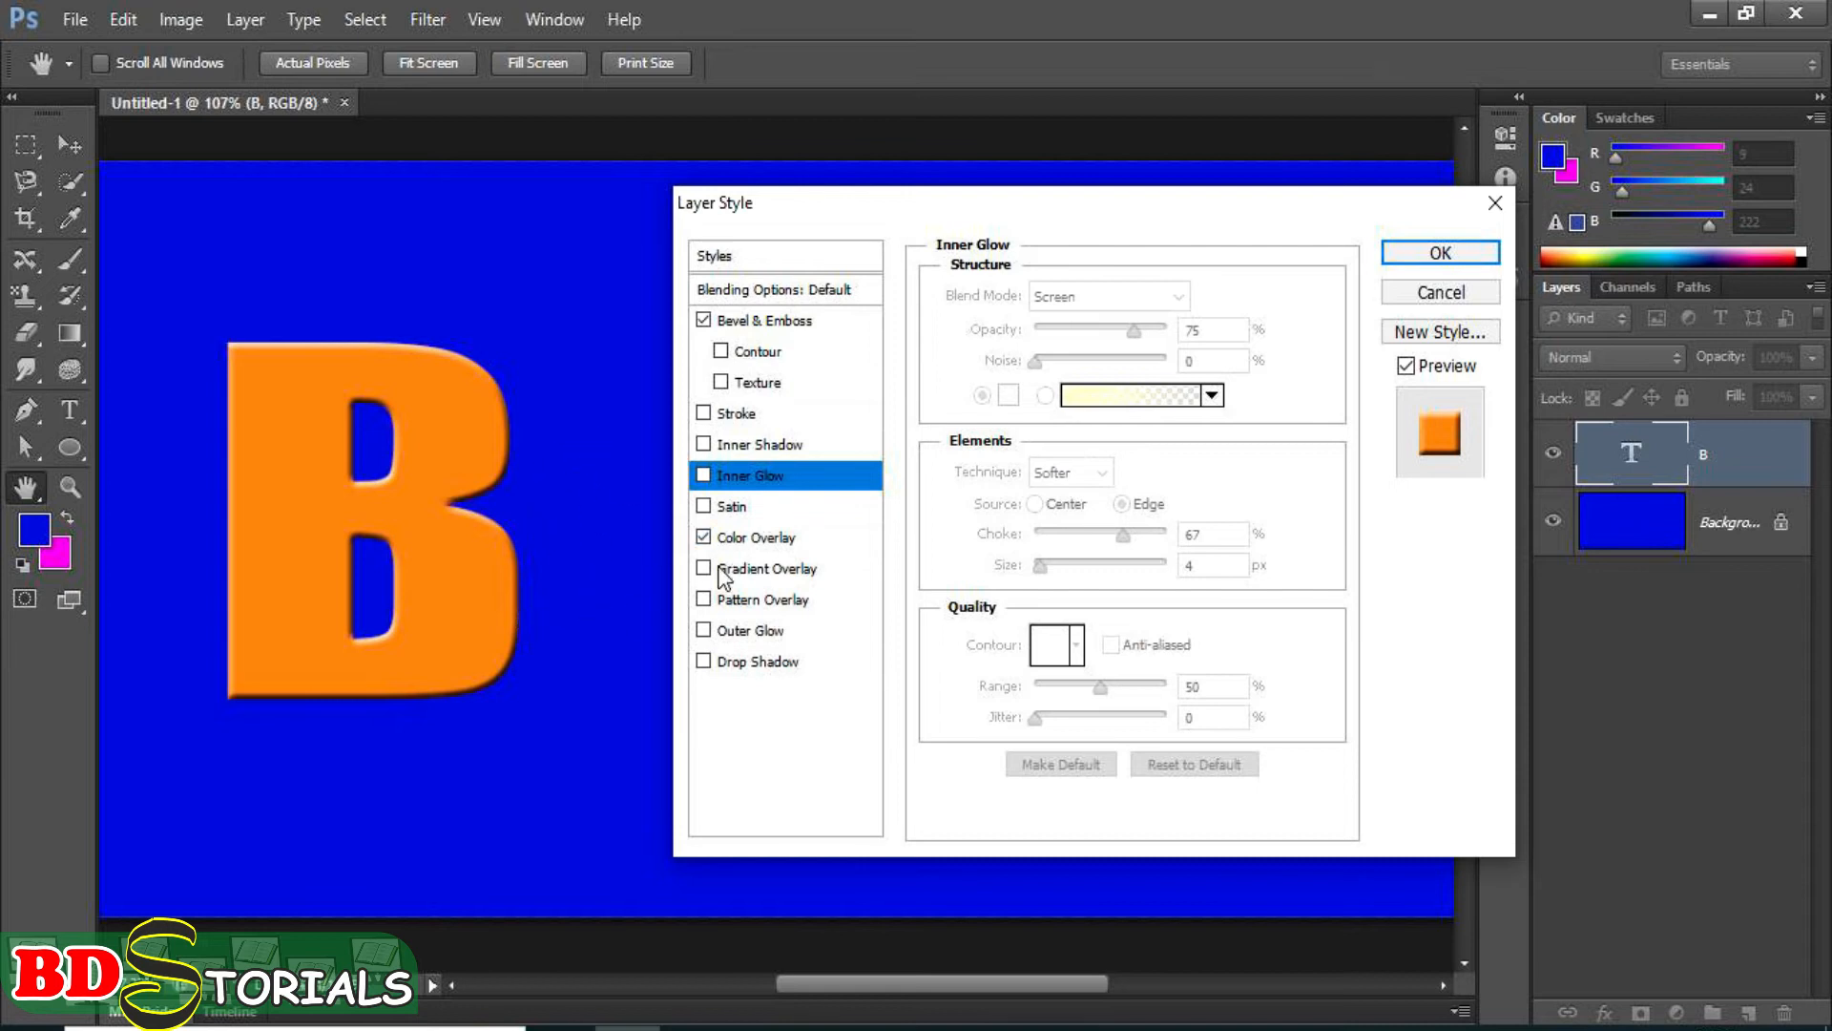
pyautogui.click(704, 475)
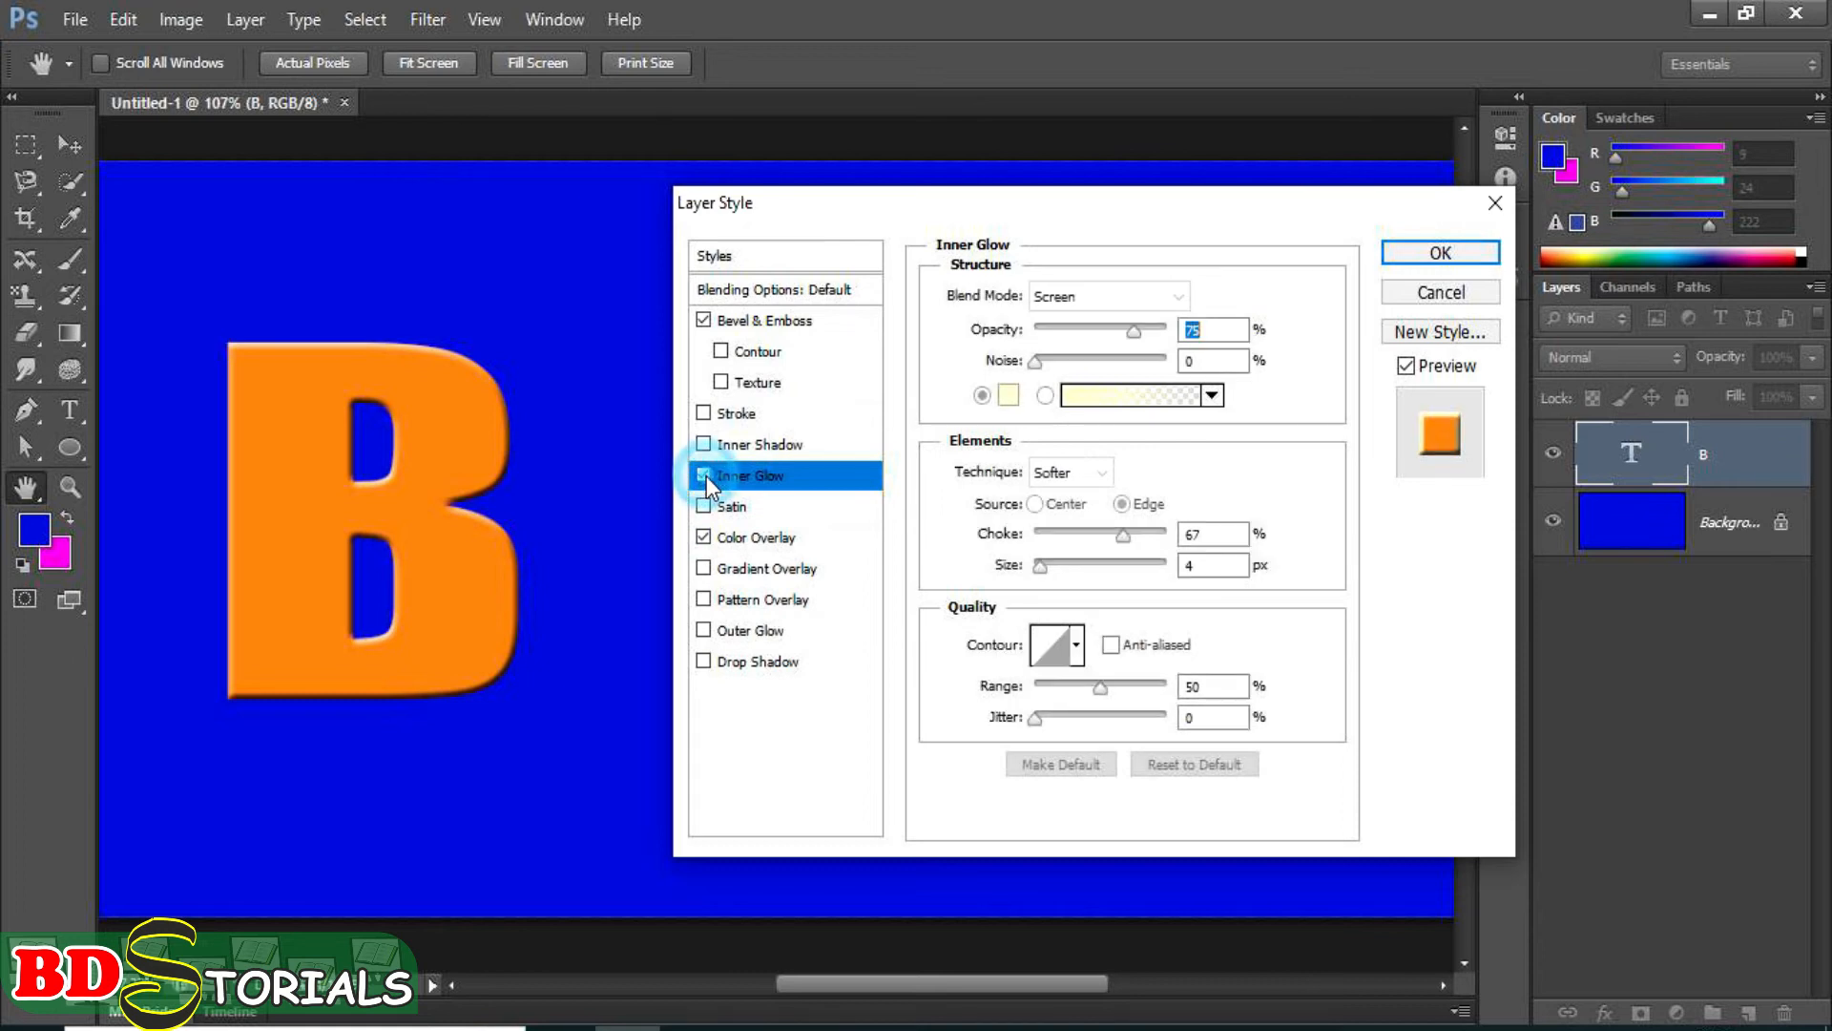
pyautogui.click(723, 353)
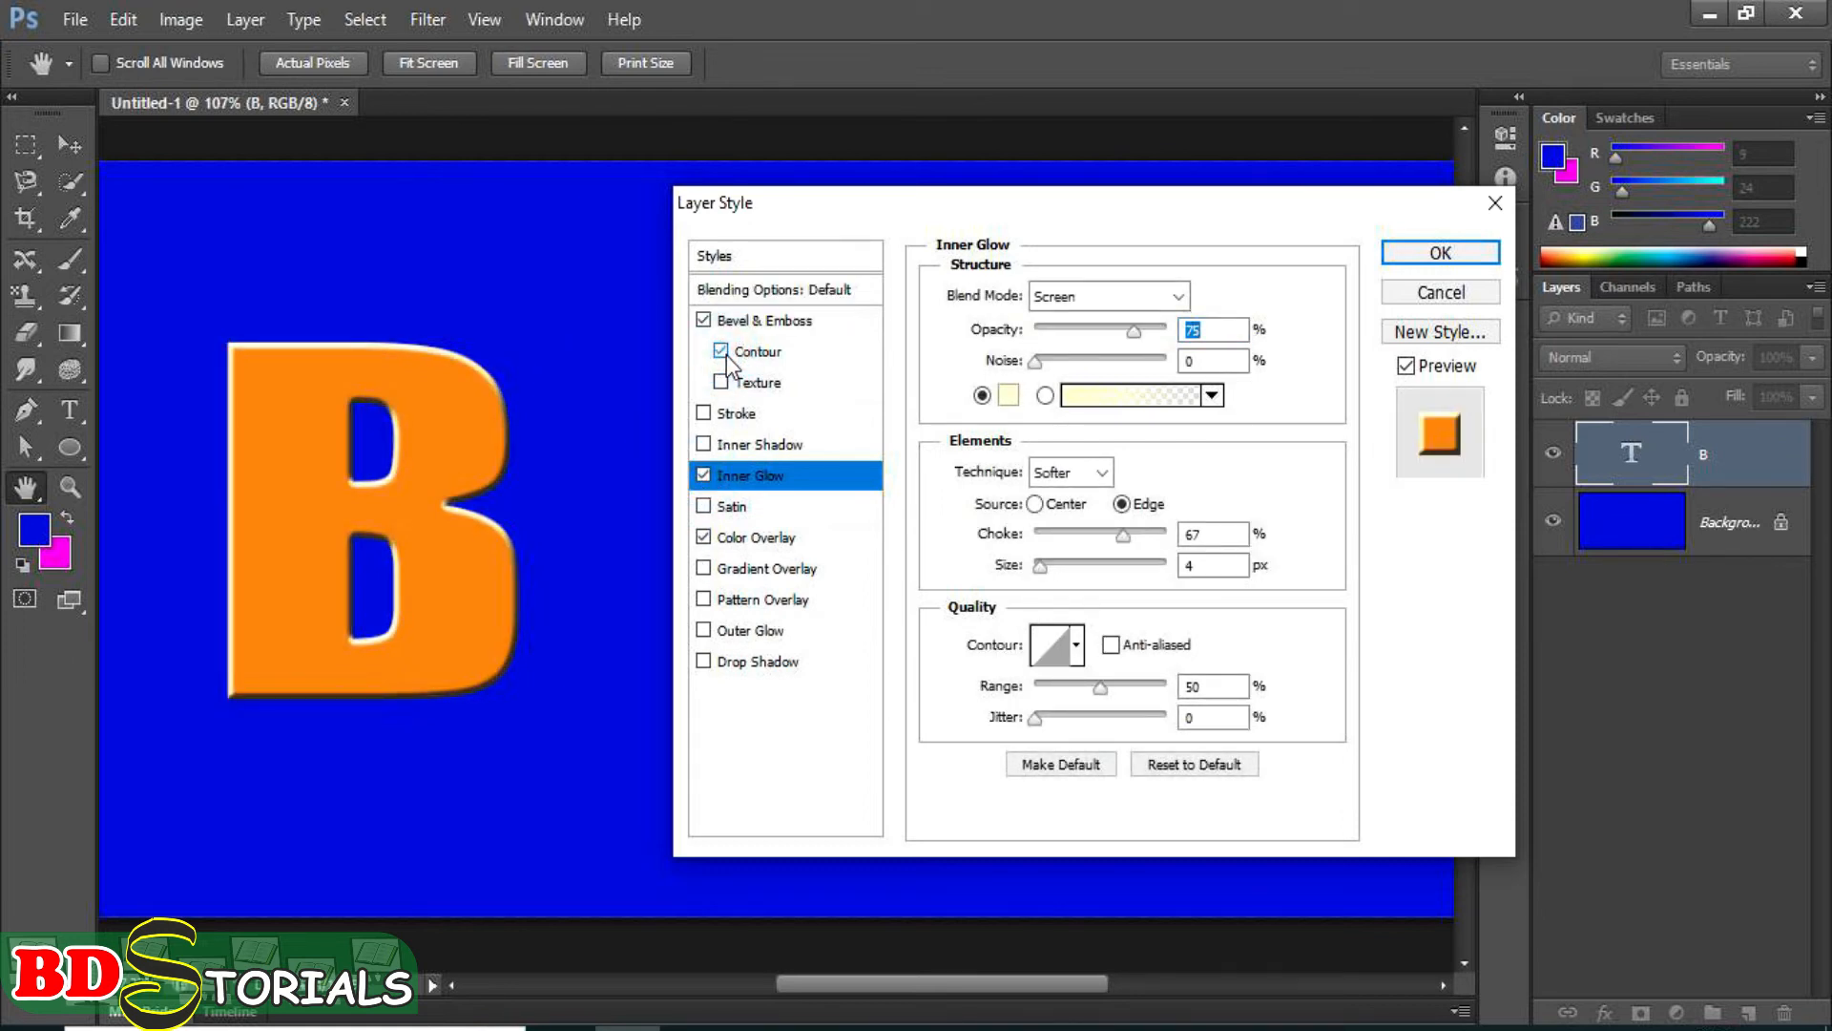
pyautogui.moveTo(1138, 335)
pyautogui.mouseDown()
pyautogui.moveTo(1063, 330)
pyautogui.moveTo(1115, 330)
pyautogui.mouseUp()
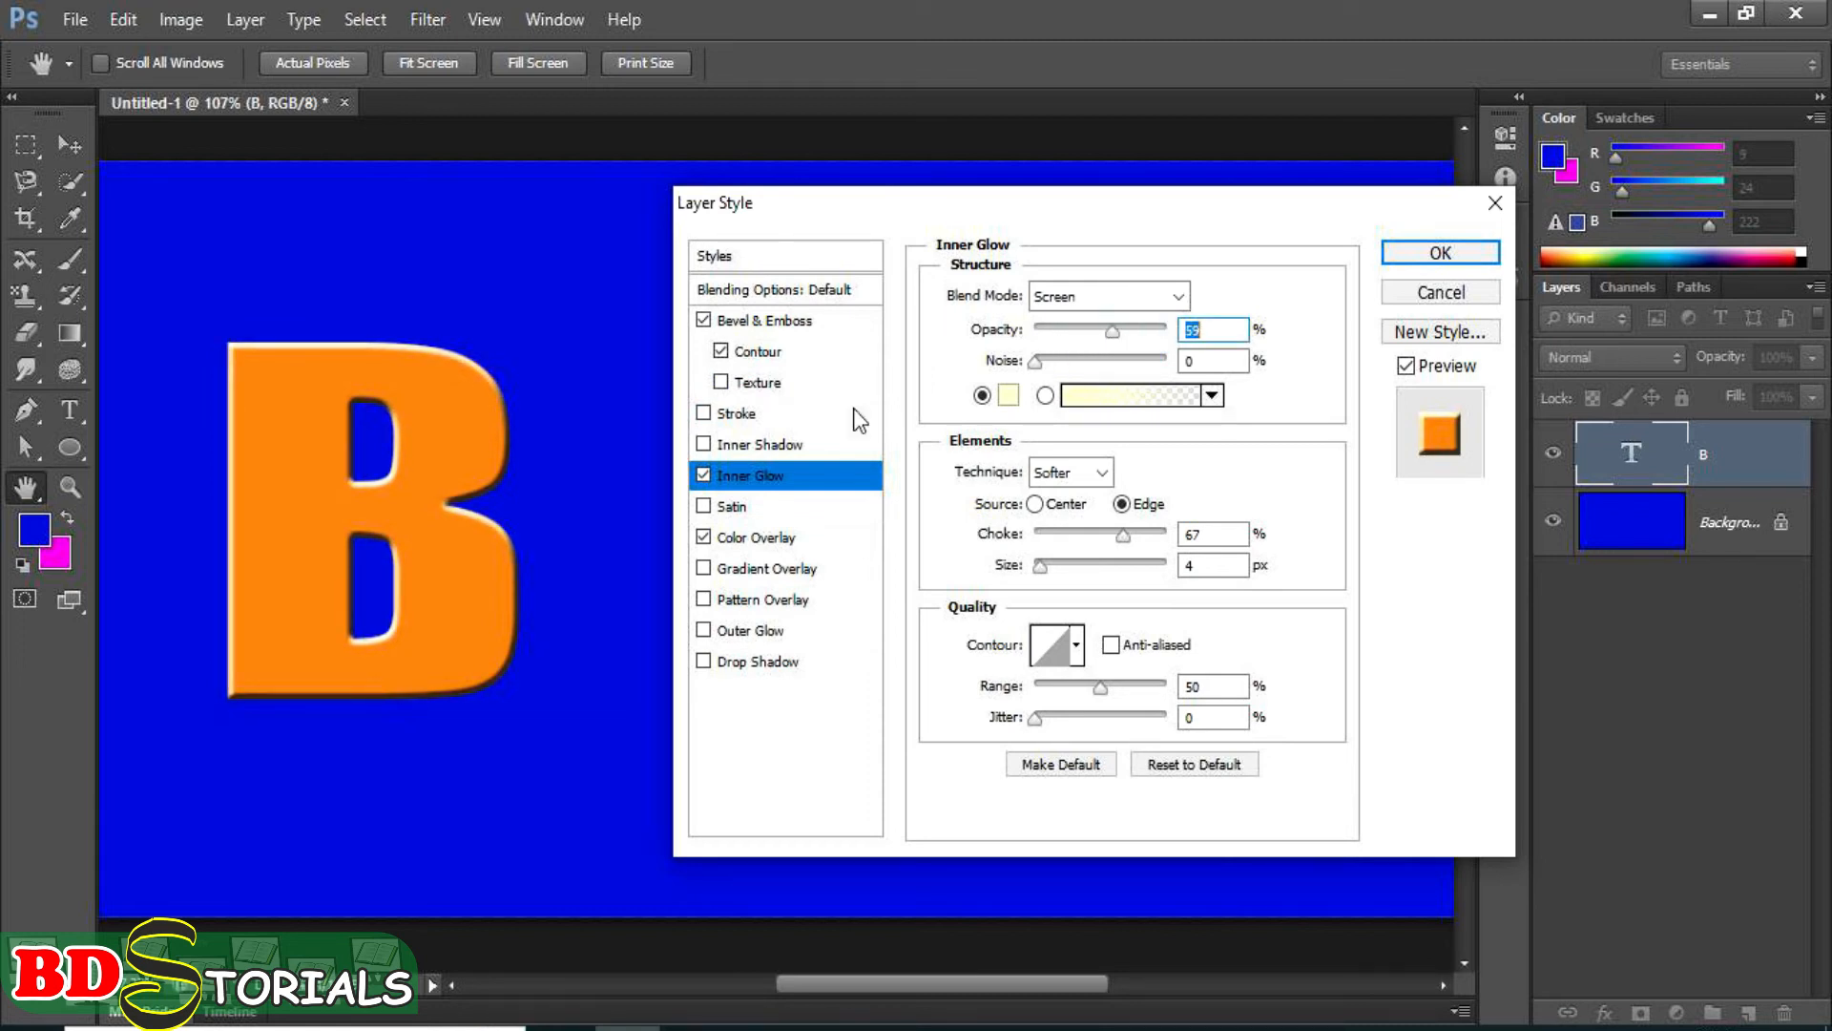
pyautogui.click(704, 476)
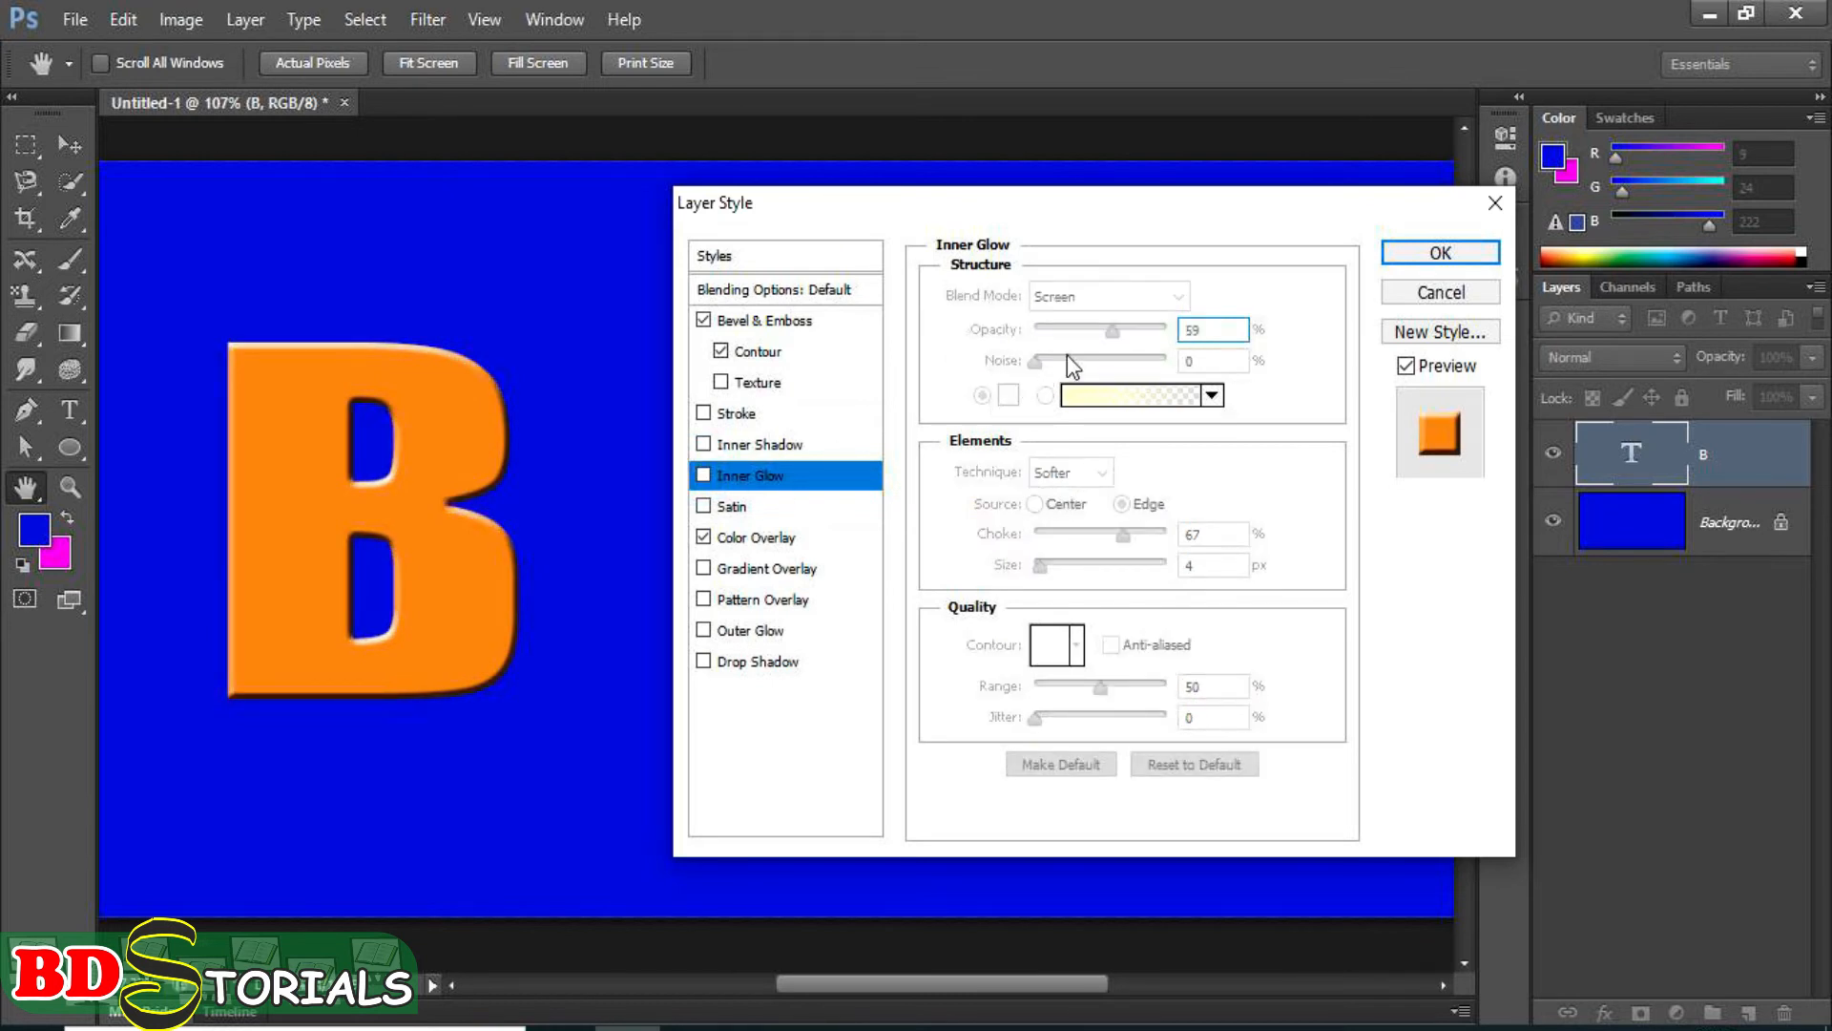
# Try a 0% range for the bevel's contour, and set the range to about 31%.
pyautogui.click(753, 353)
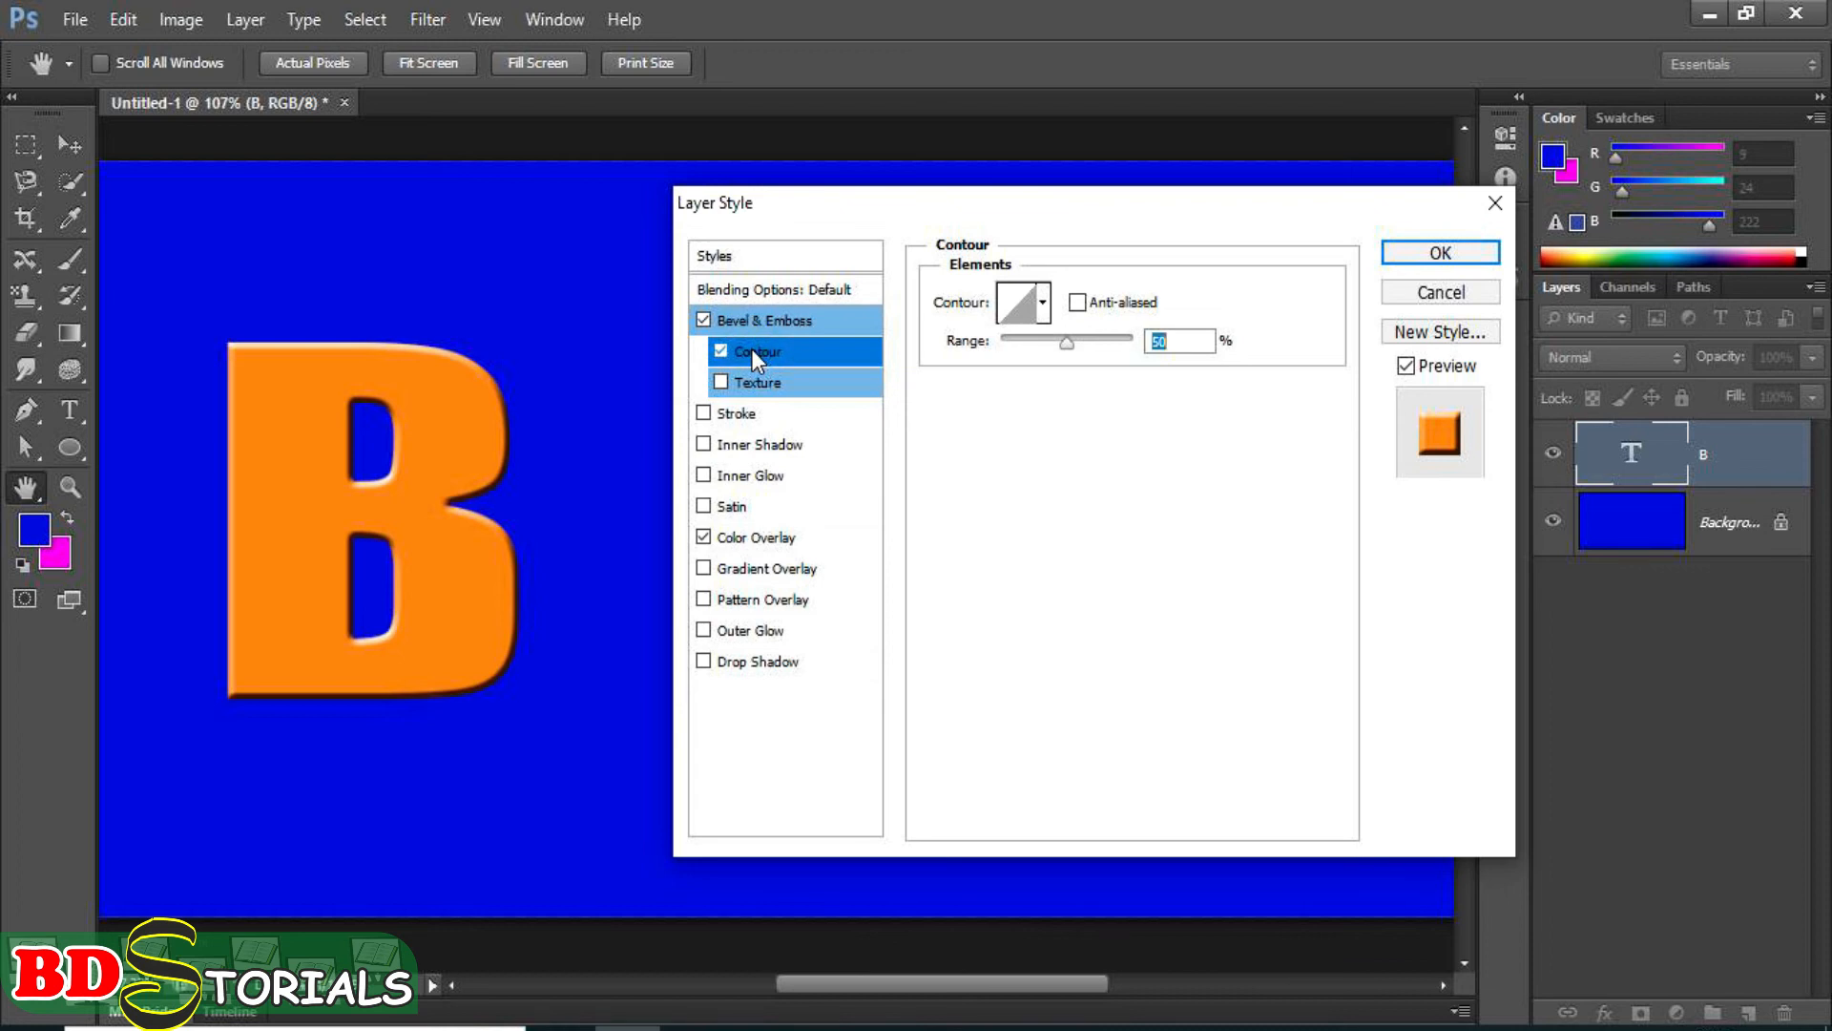
pyautogui.moveTo(1066, 342); pyautogui.dragTo(996, 345)
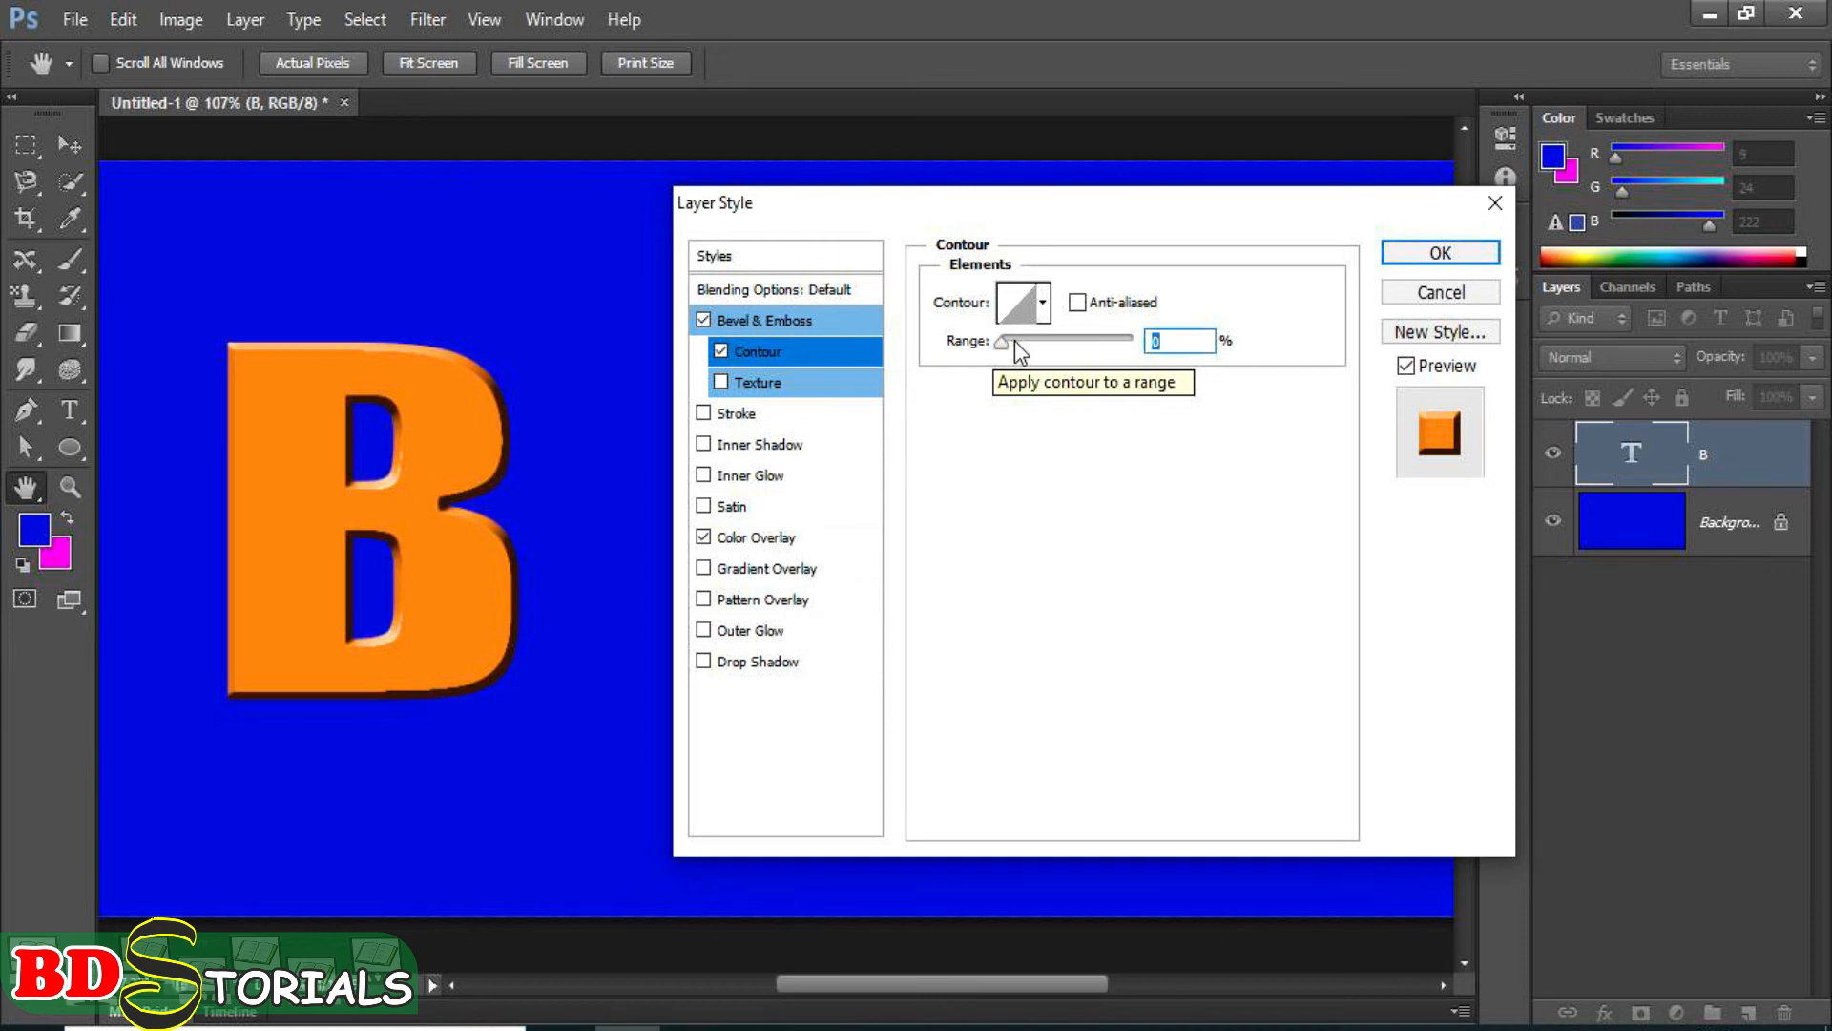
pyautogui.moveTo(1016, 341)
pyautogui.mouseDown()
pyautogui.moveTo(1152, 353)
pyautogui.moveTo(1039, 353)
pyautogui.mouseUp()
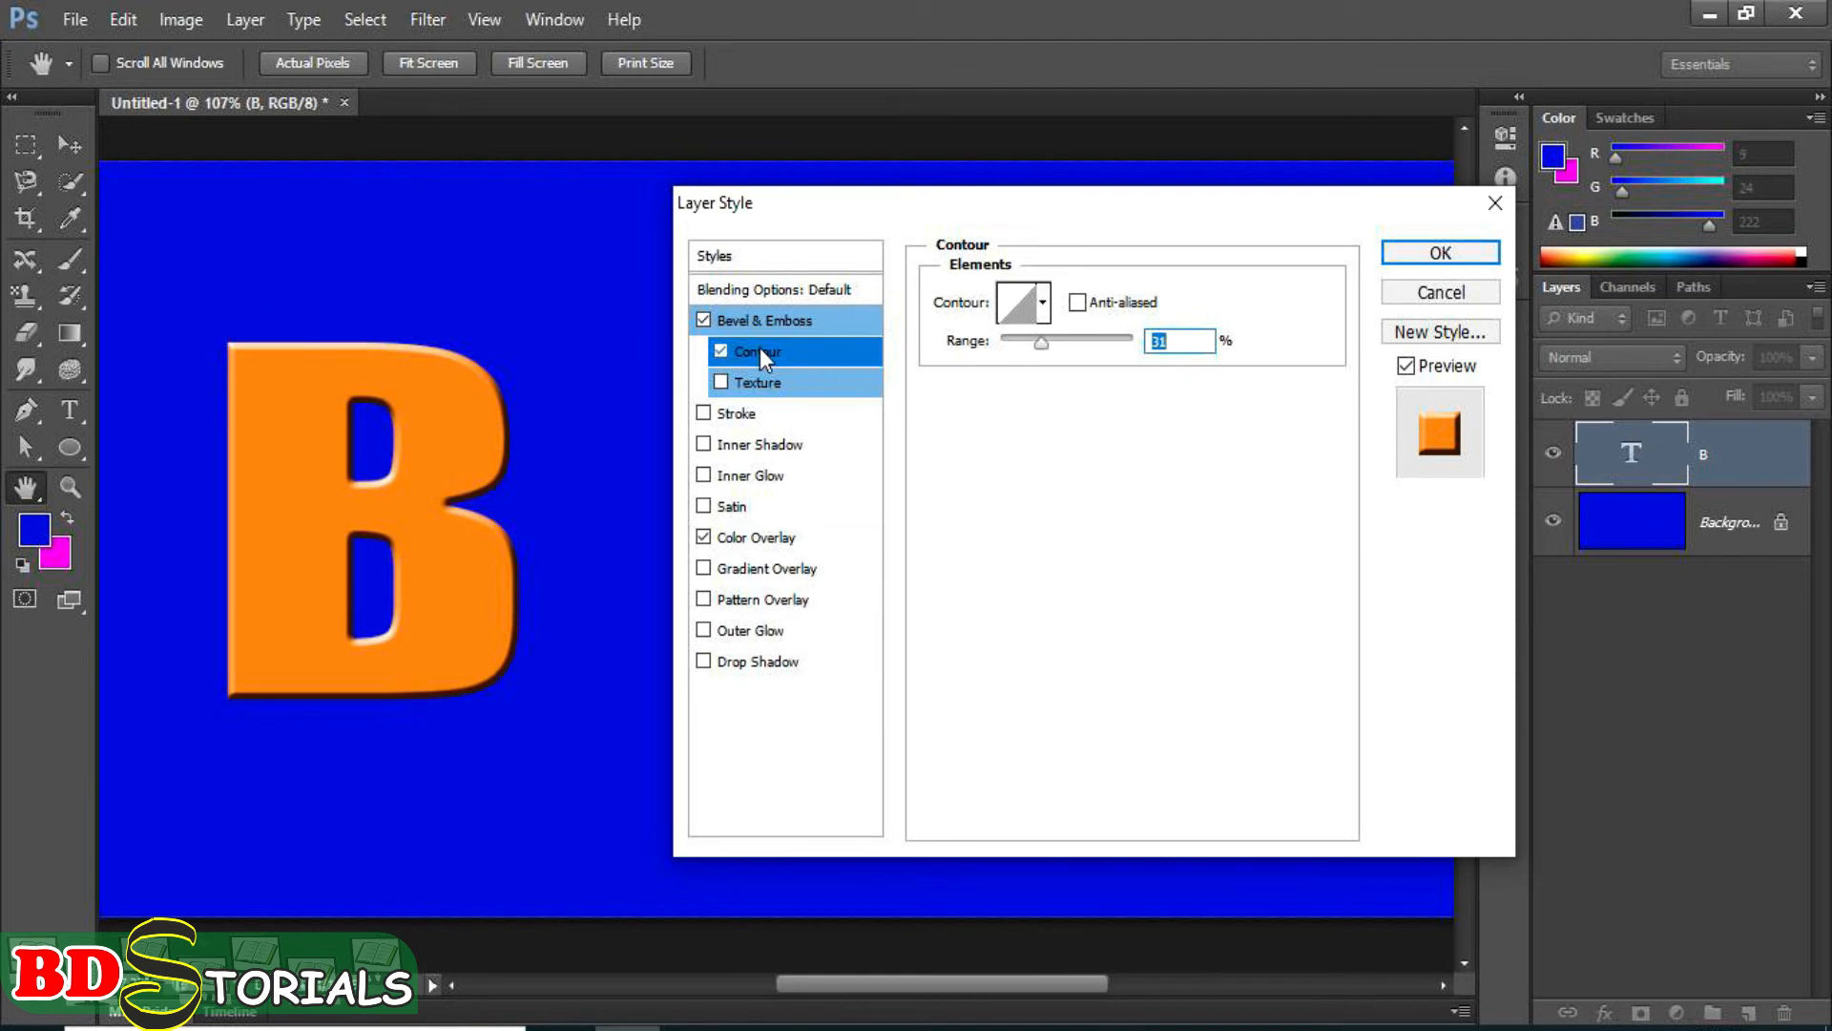
# Turn off the bevel's contour and apply a texture to the bevel instead.
pyautogui.click(722, 352)
pyautogui.click(722, 382)
pyautogui.click(755, 383)
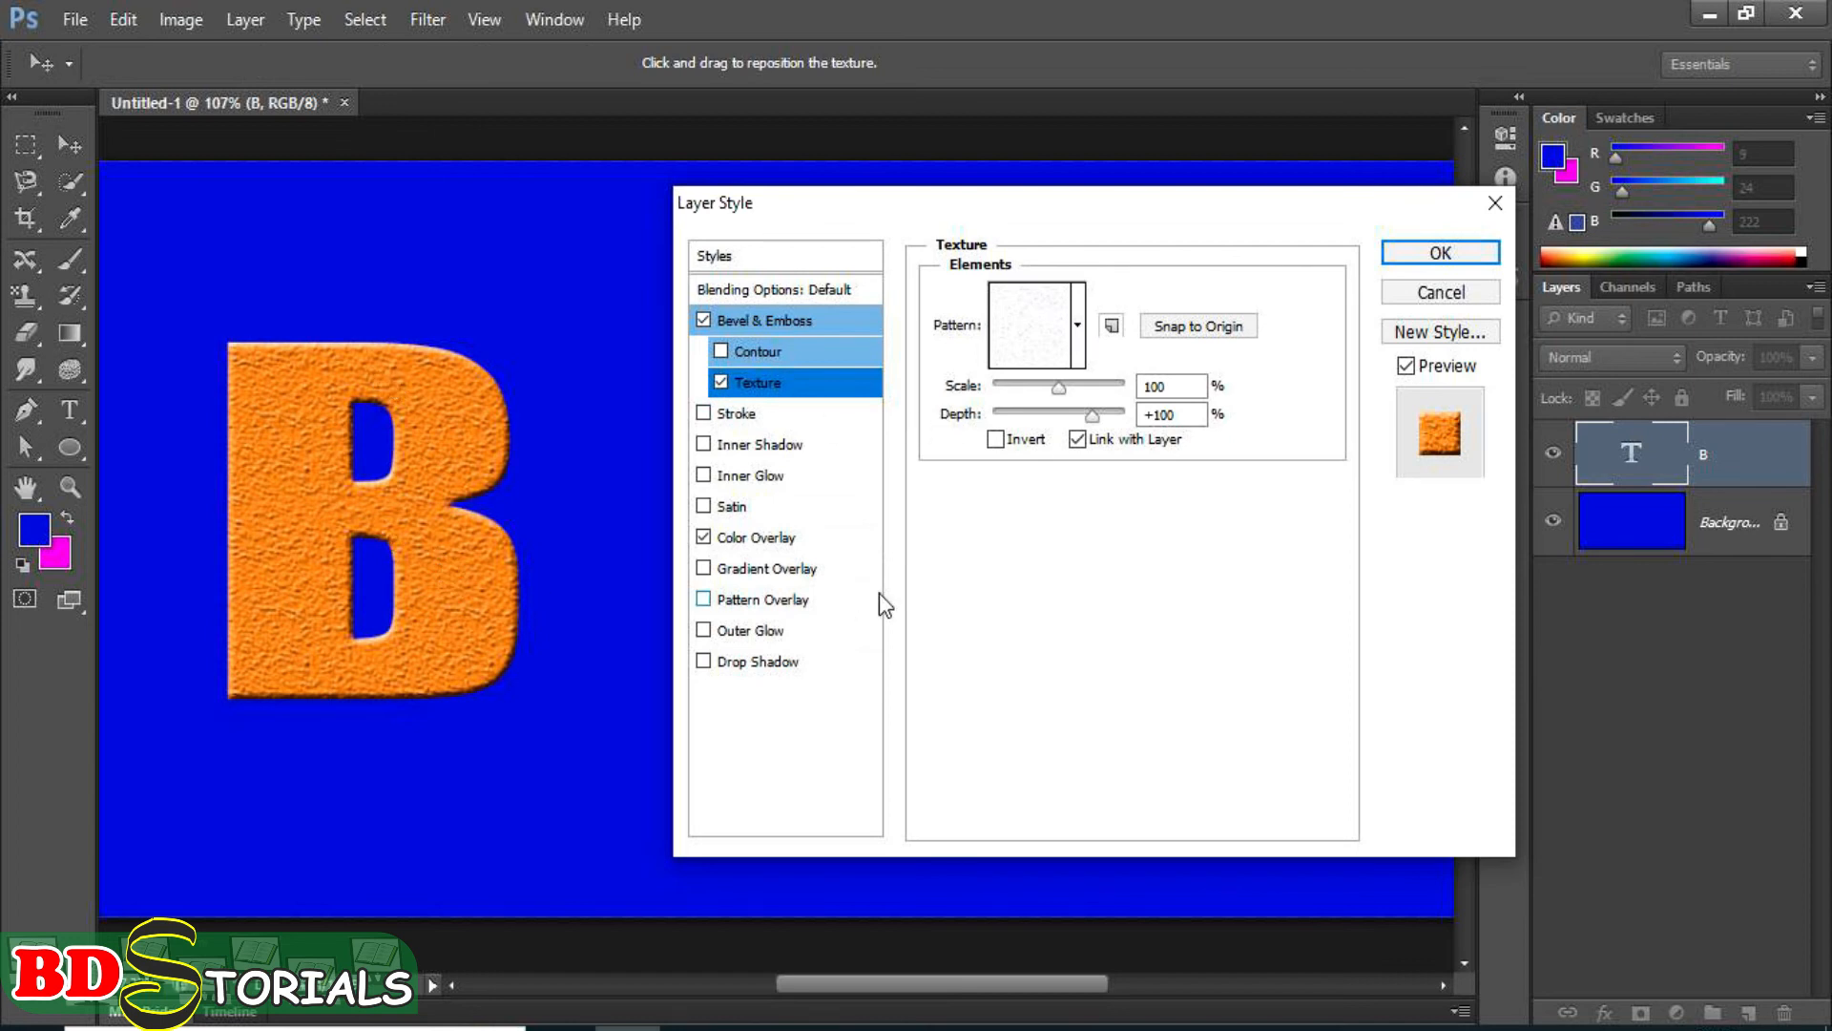
pyautogui.click(1061, 390)
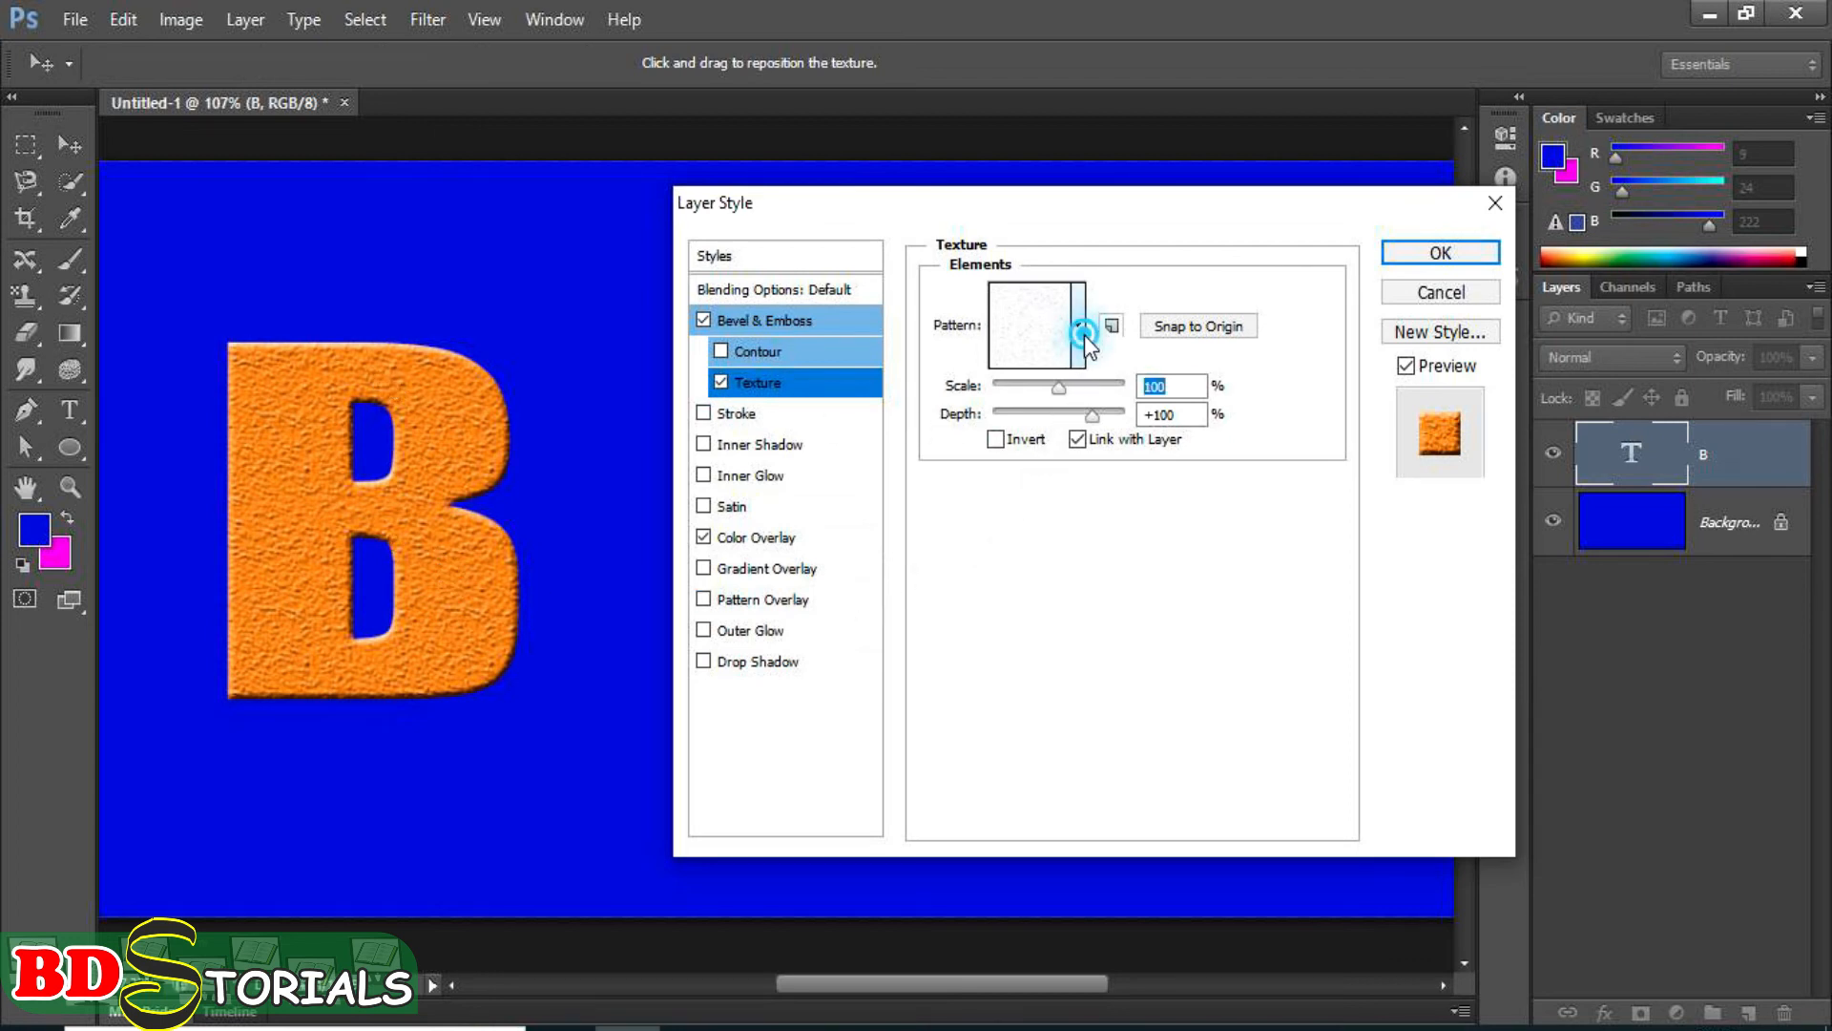
# Try the black-and-white leafy pattern as the bevel texture, and return to the nearly white pattern.
pyautogui.click(1077, 326)
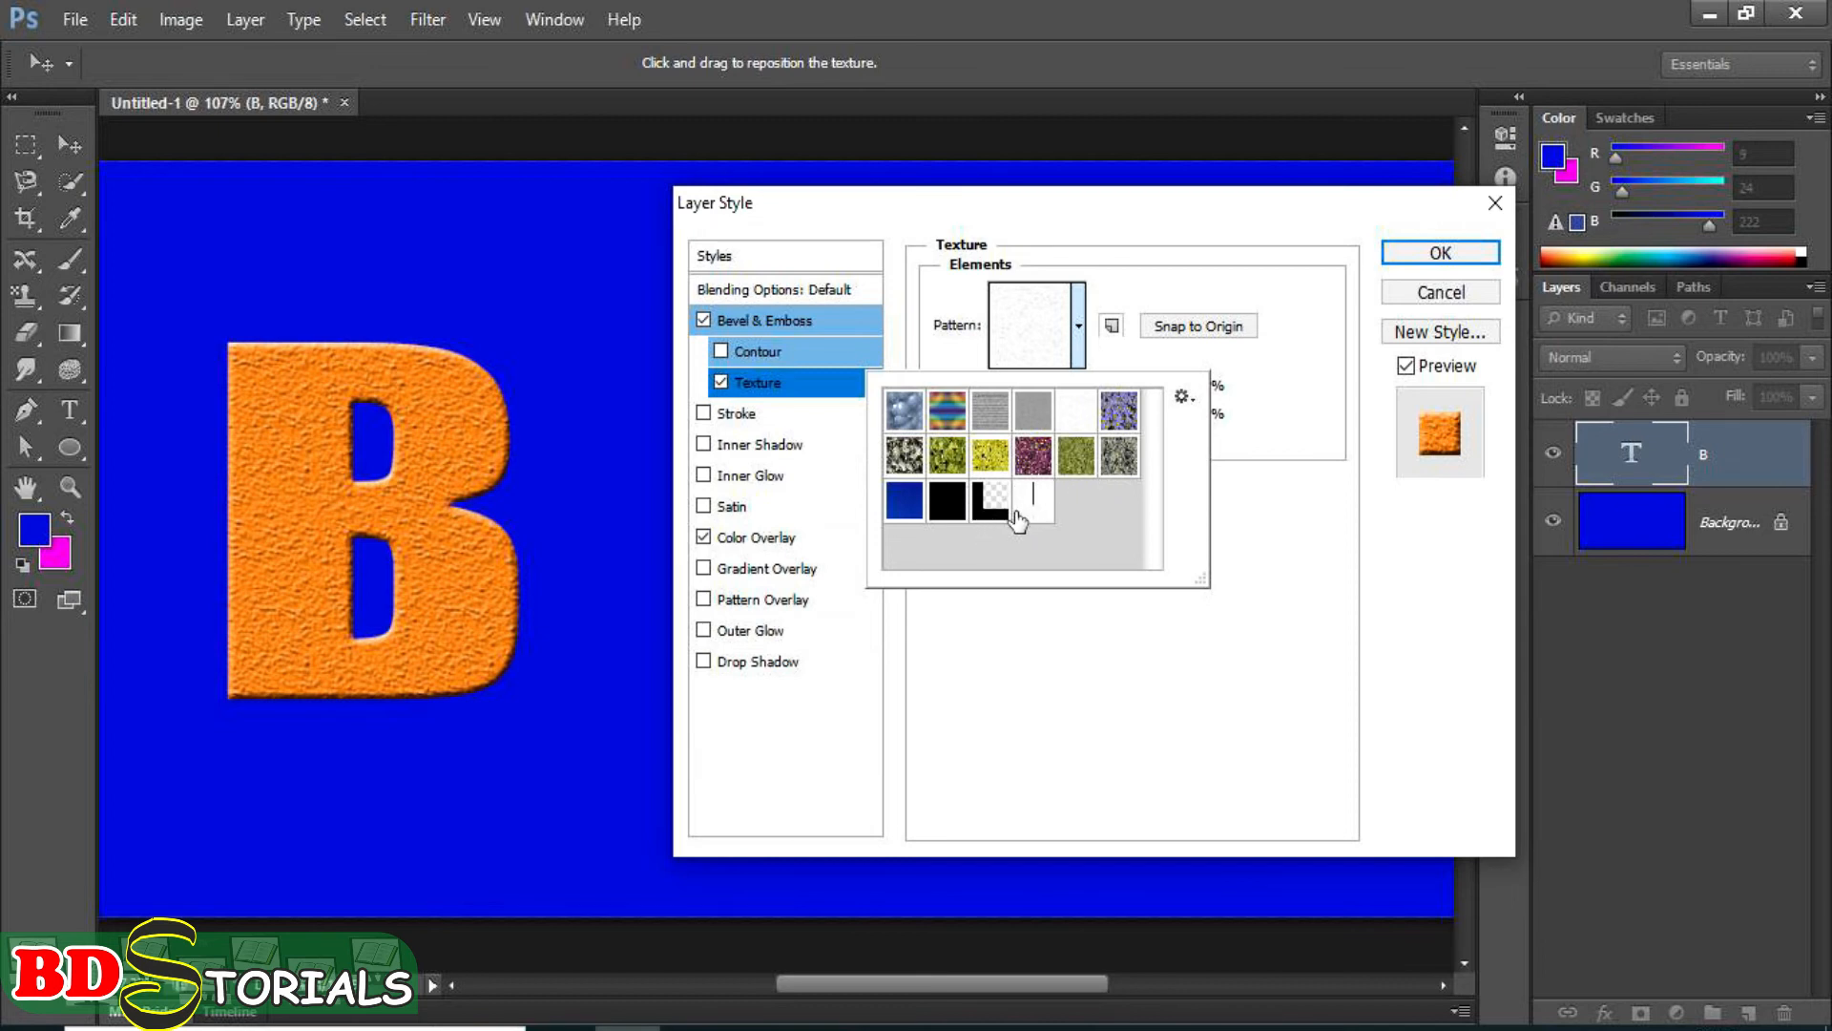
pyautogui.click(1073, 411)
pyautogui.click(904, 461)
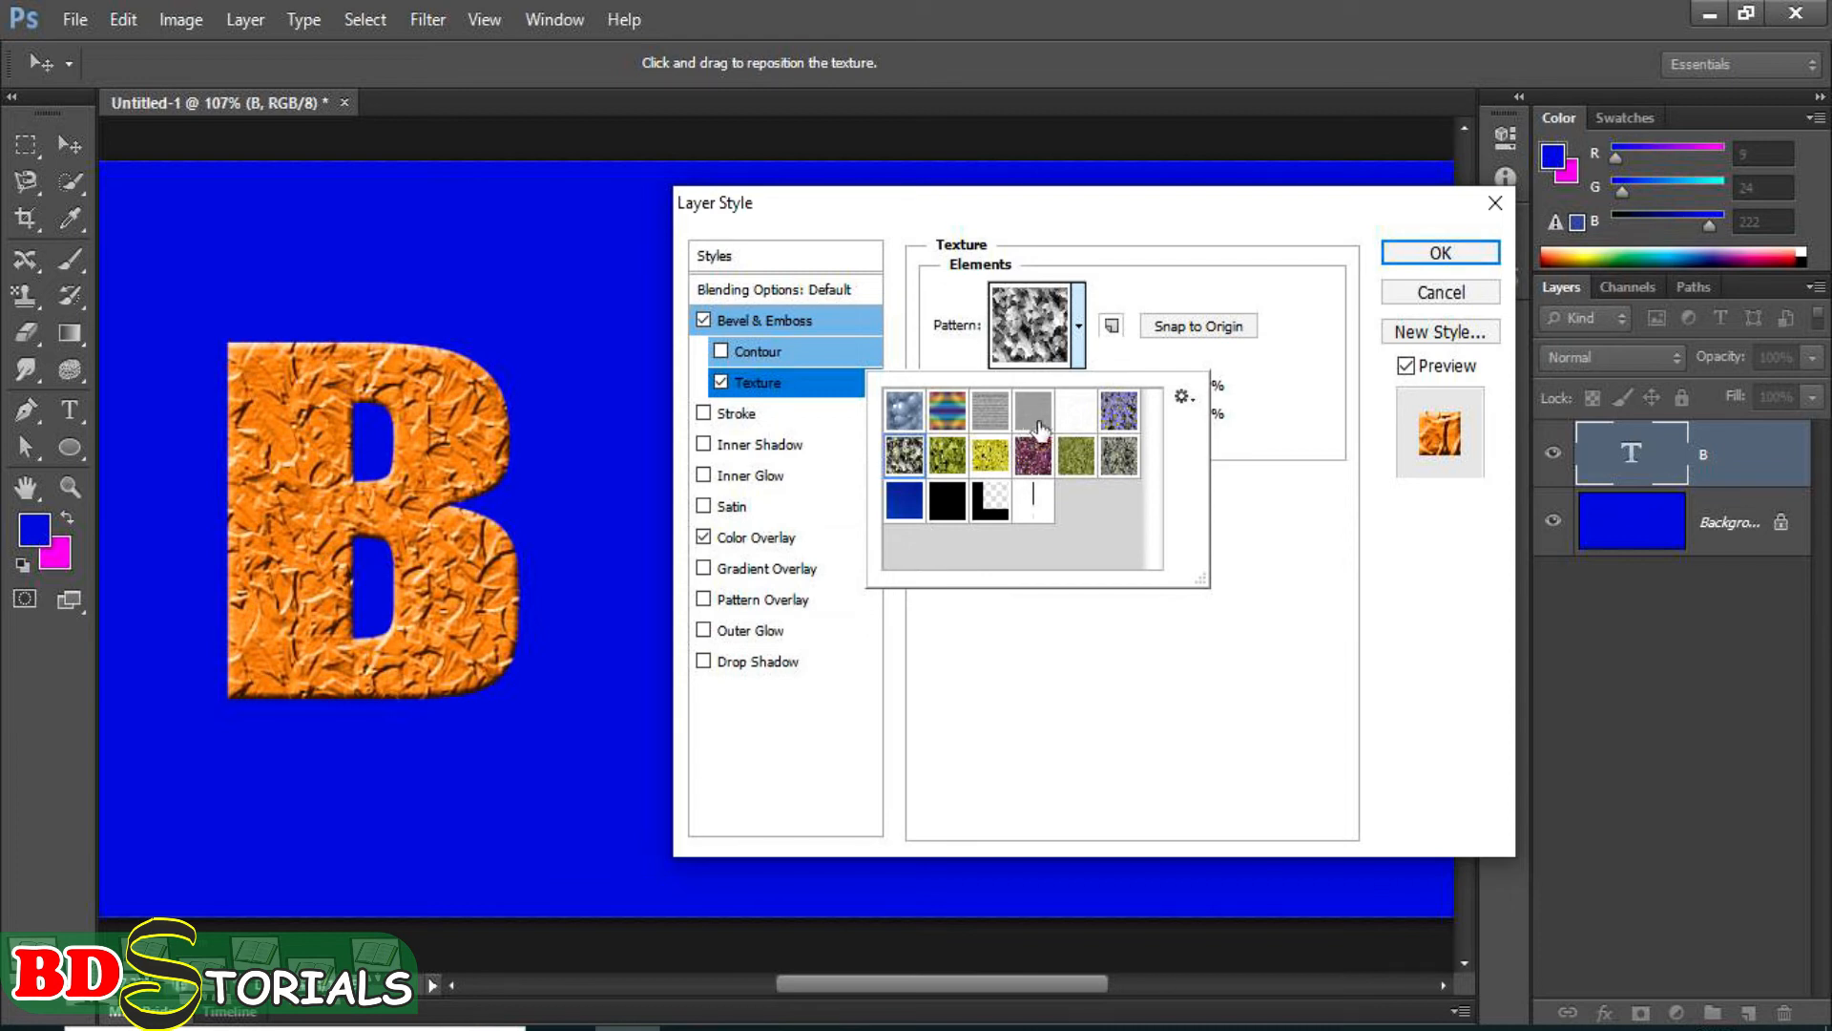
pyautogui.click(1075, 415)
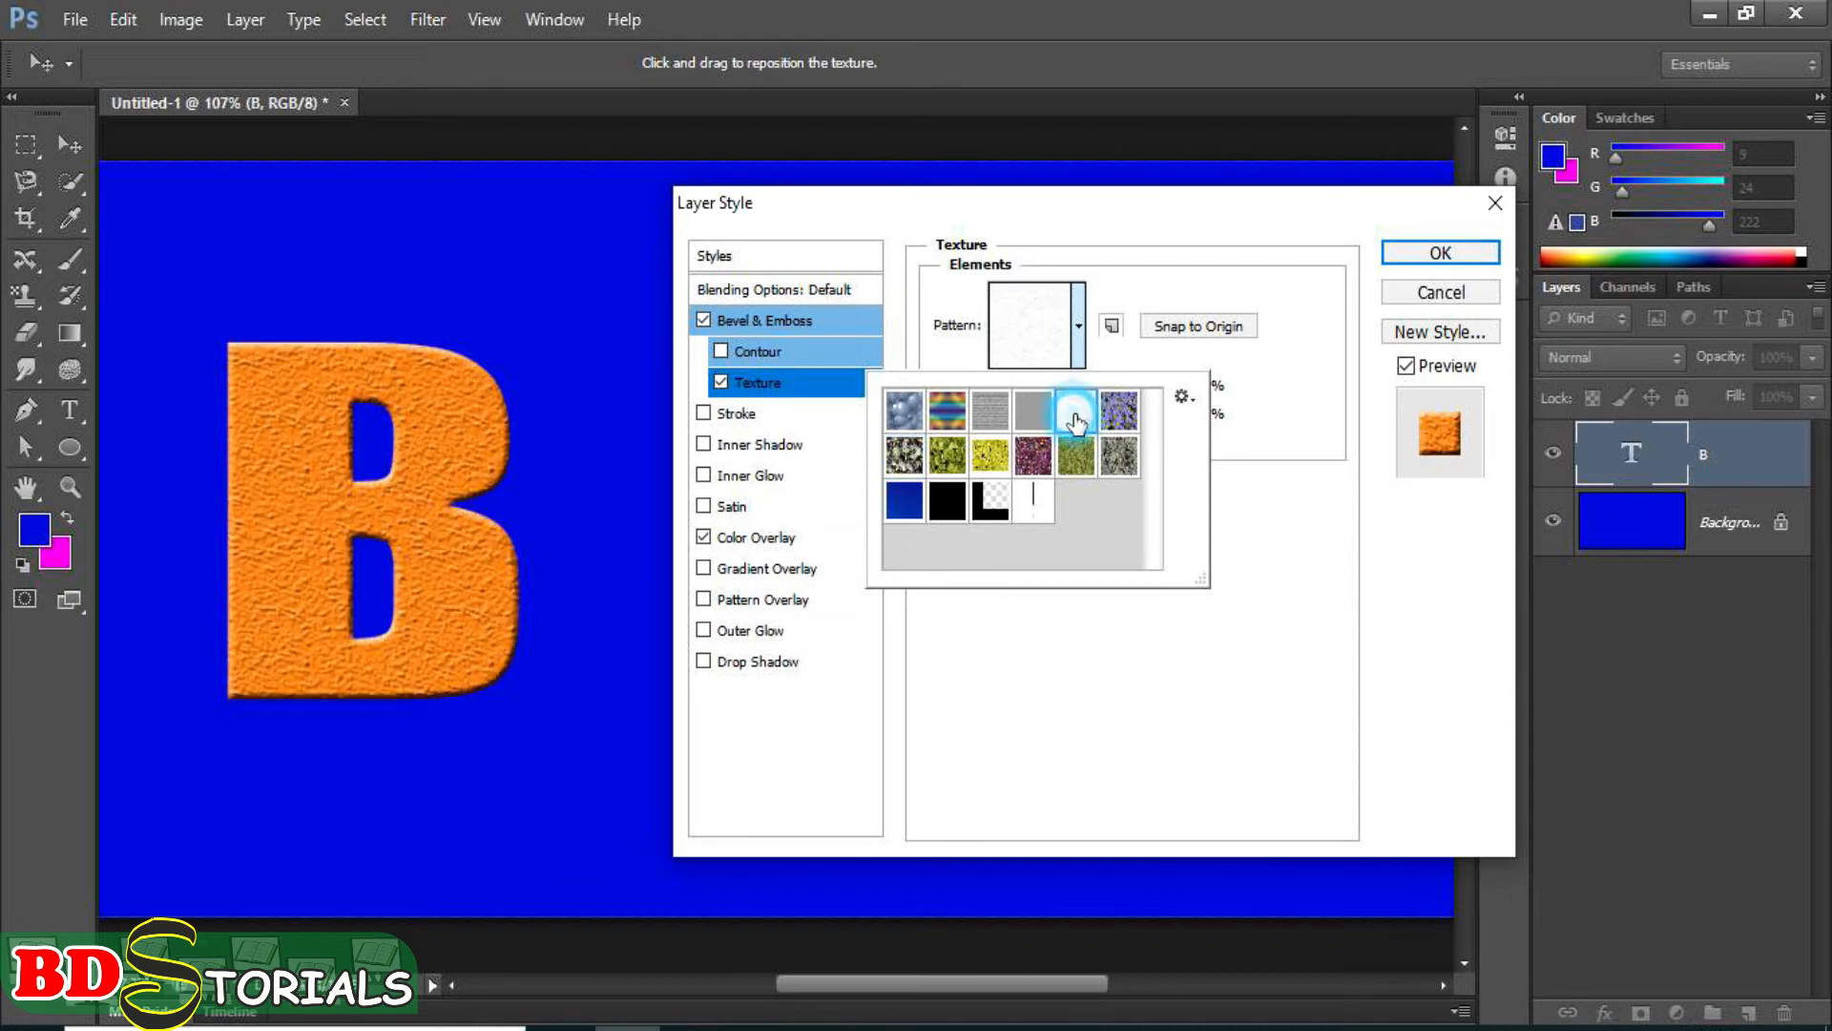
pyautogui.click(1279, 391)
# Set the bevel texture's scale to about 23% and adjust its depth slightly.
pyautogui.moveTo(1088, 389); pyautogui.dragTo(1014, 398)
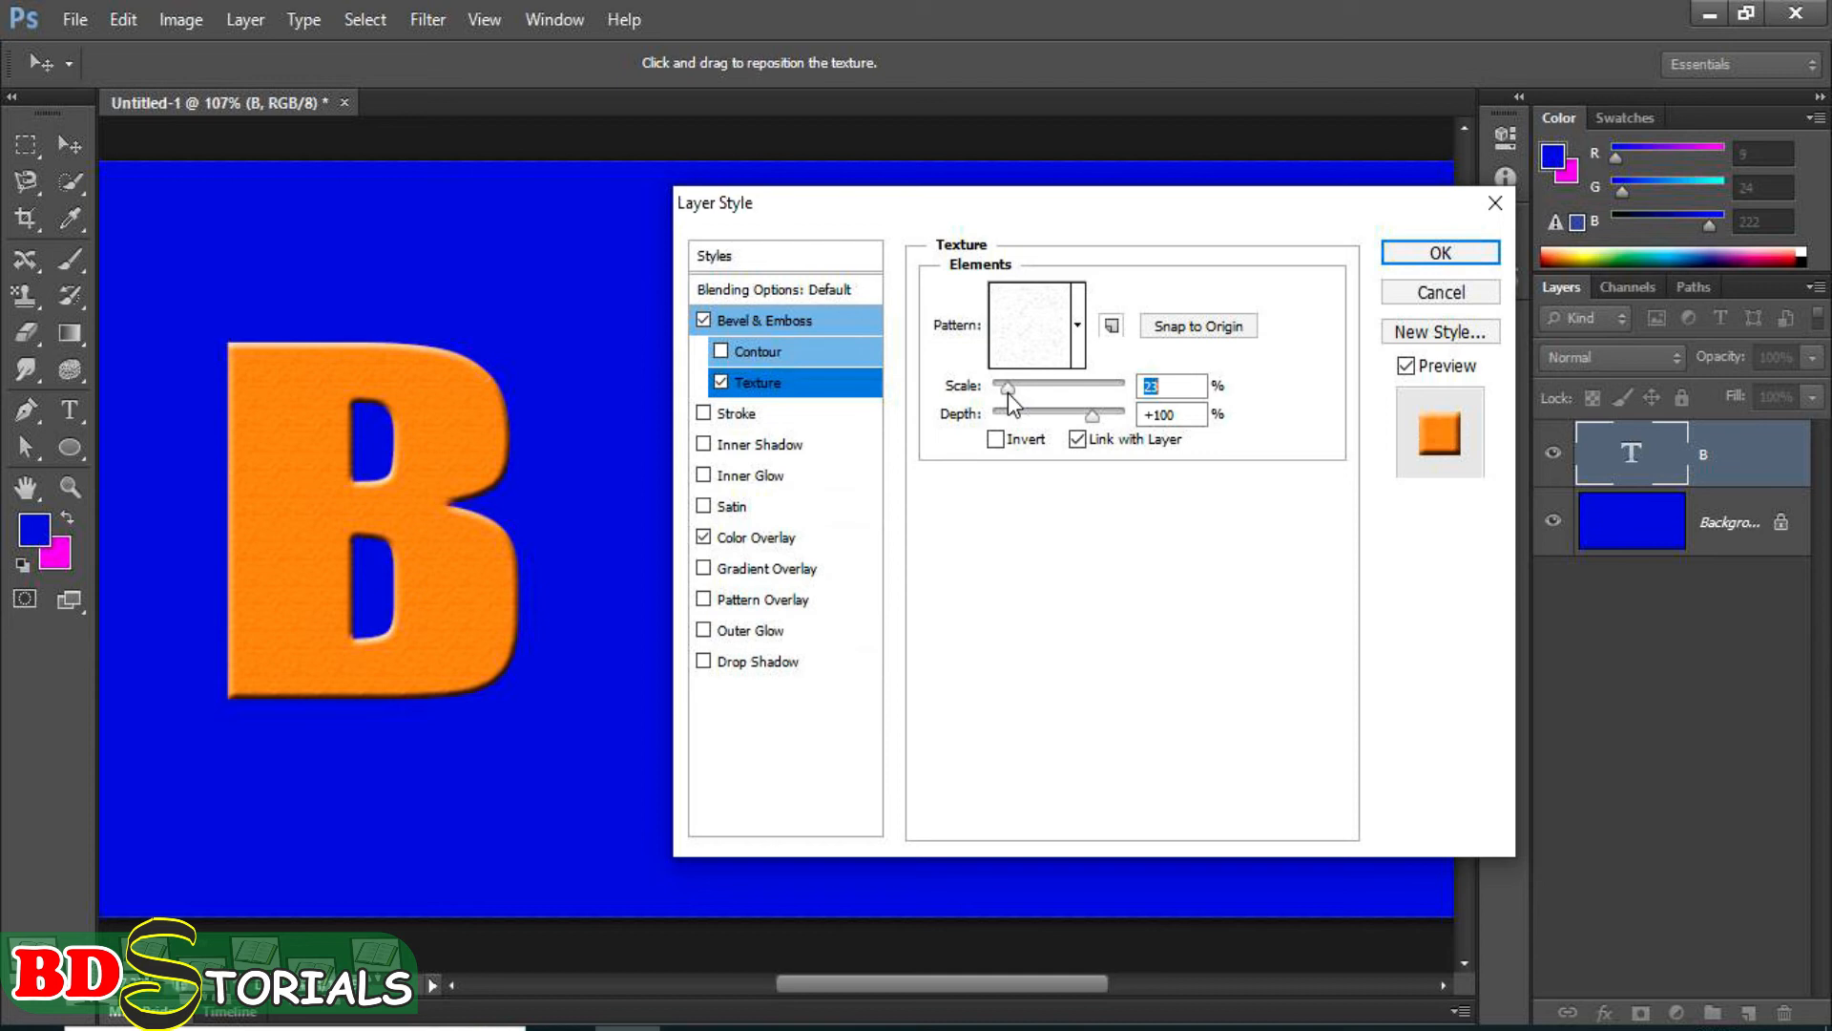
pyautogui.click(1093, 415)
pyautogui.moveTo(1094, 414)
pyautogui.mouseDown()
pyautogui.moveTo(1061, 414)
pyautogui.moveTo(1097, 412)
pyautogui.mouseUp()
# Re-enable the inner glow at 80% opacity and add an outer glow with Screen blend mode, adjusting its opacity slightly.
pyautogui.click(749, 476)
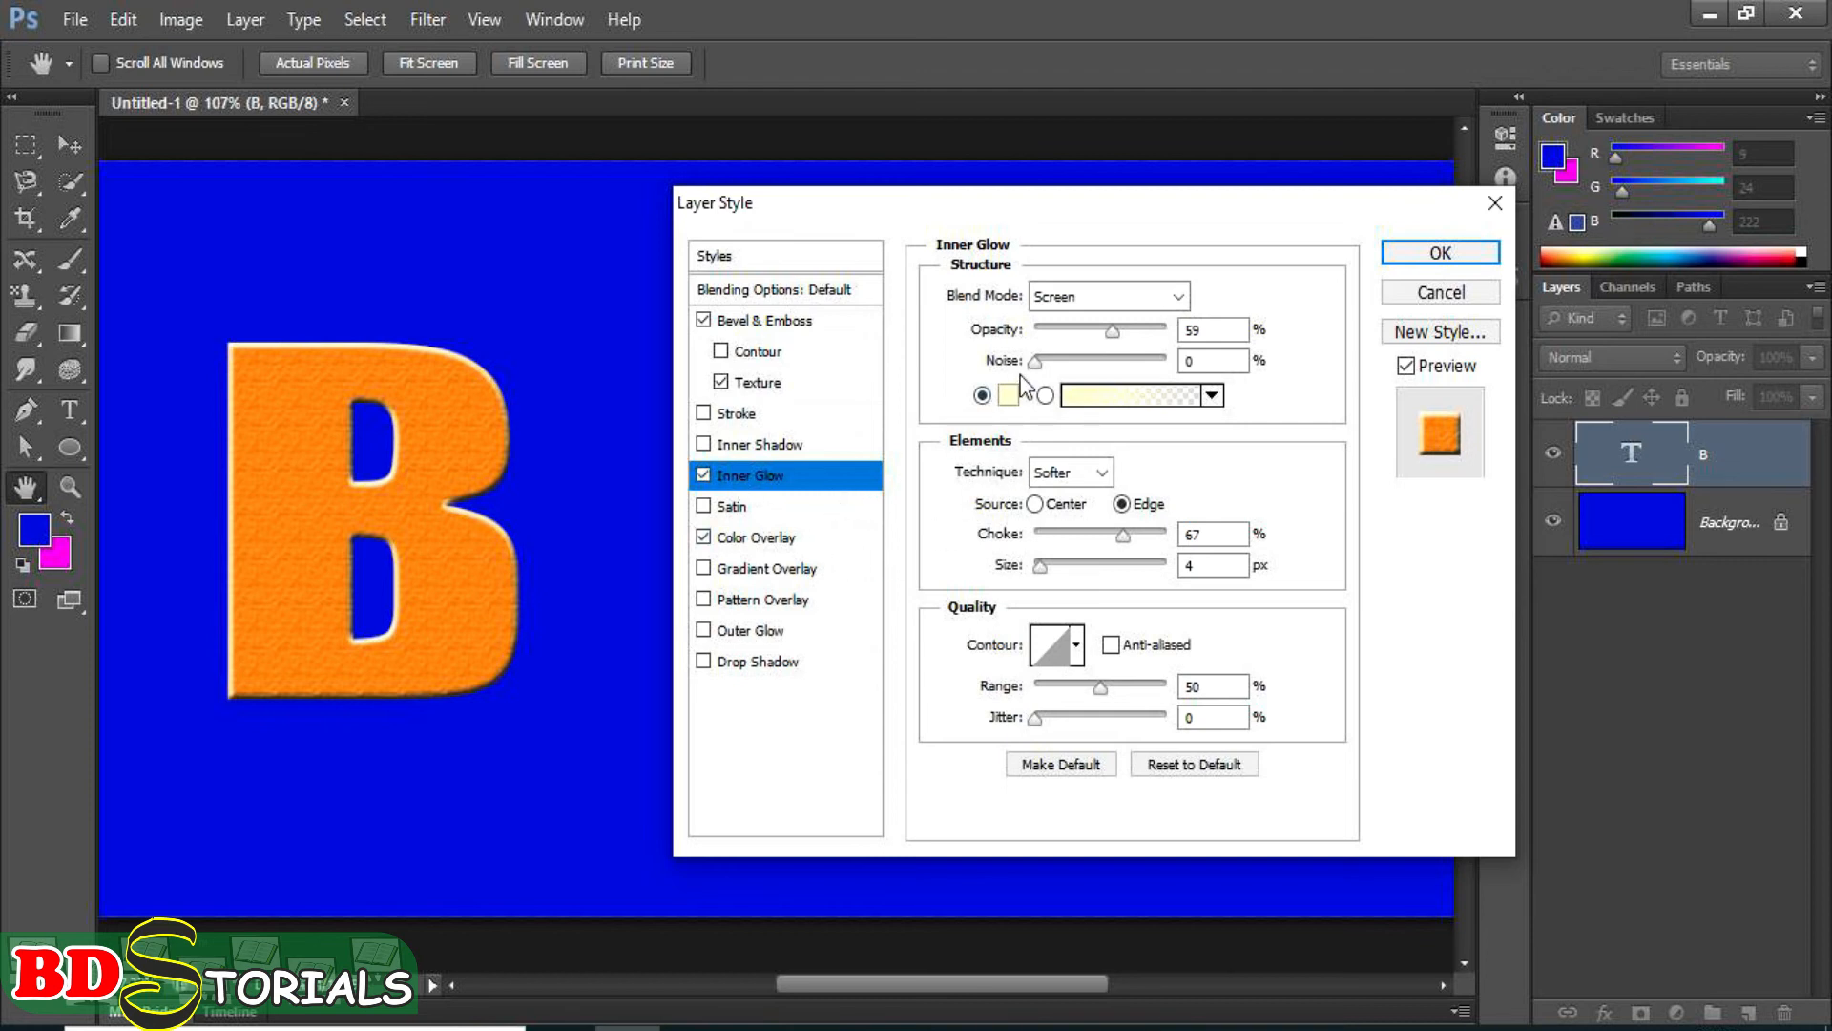
pyautogui.moveTo(1112, 333); pyautogui.dragTo(1140, 335)
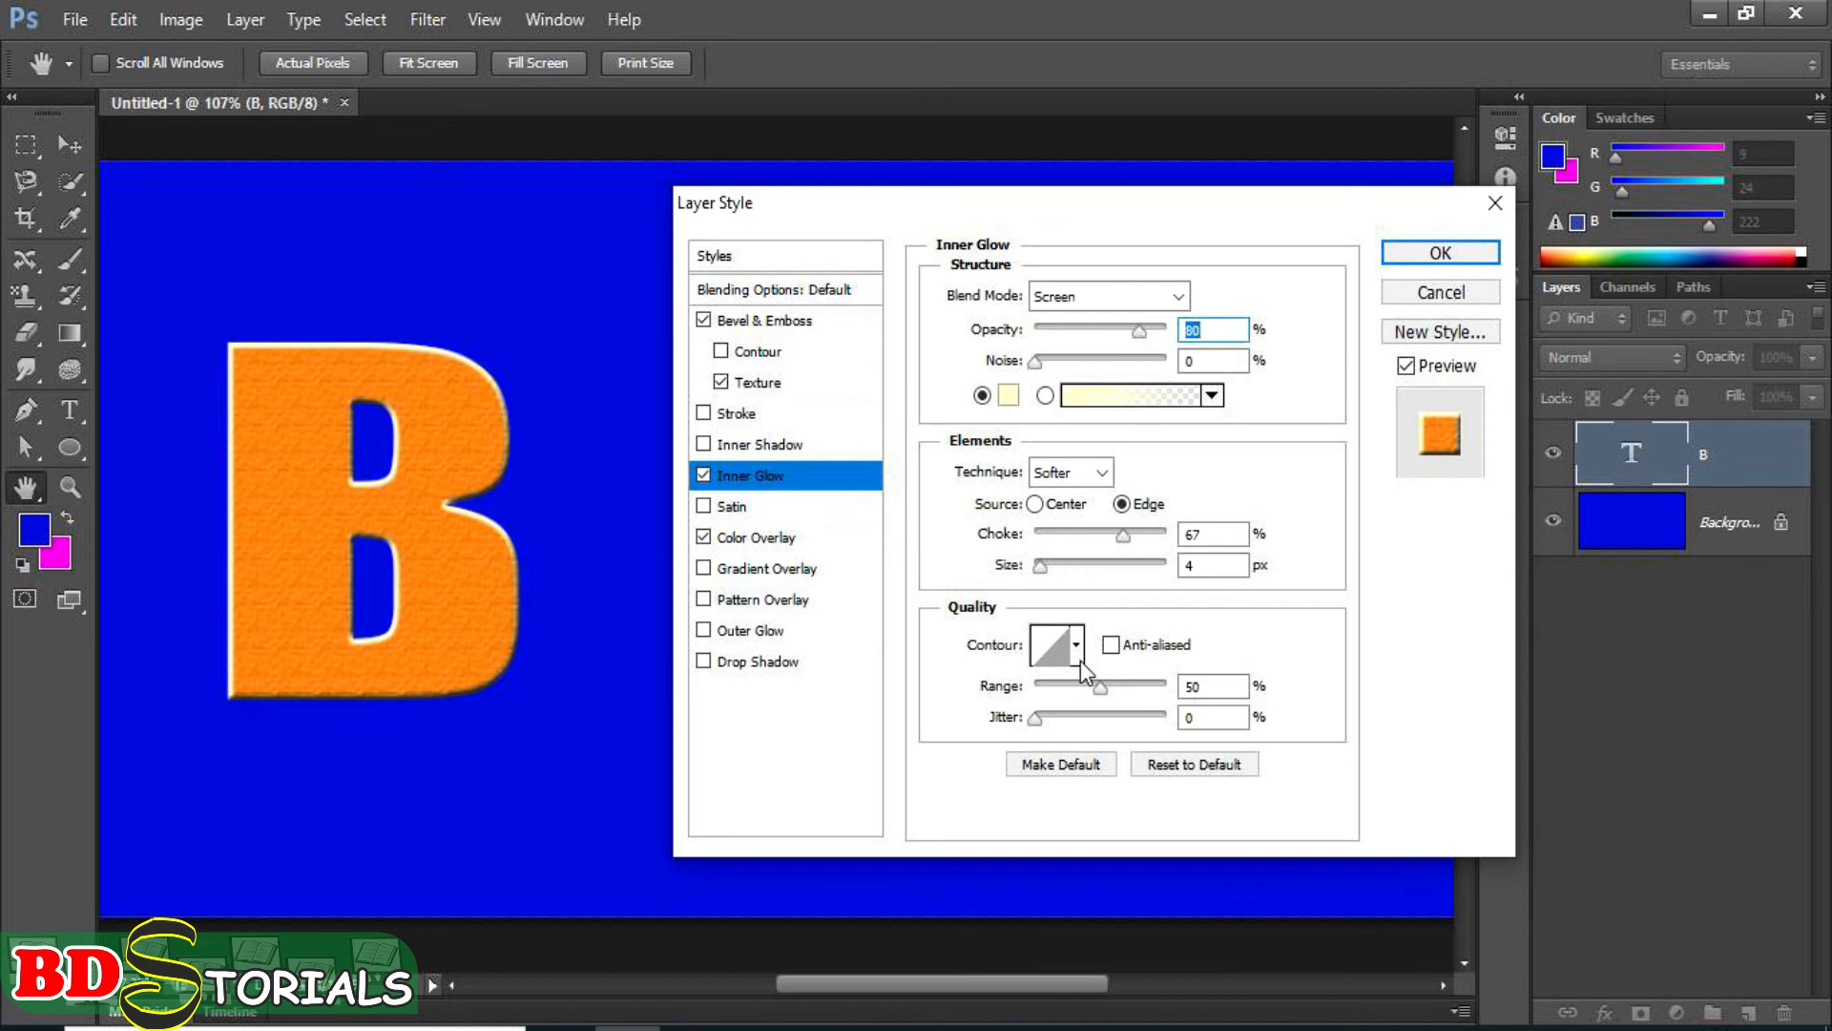
pyautogui.click(735, 630)
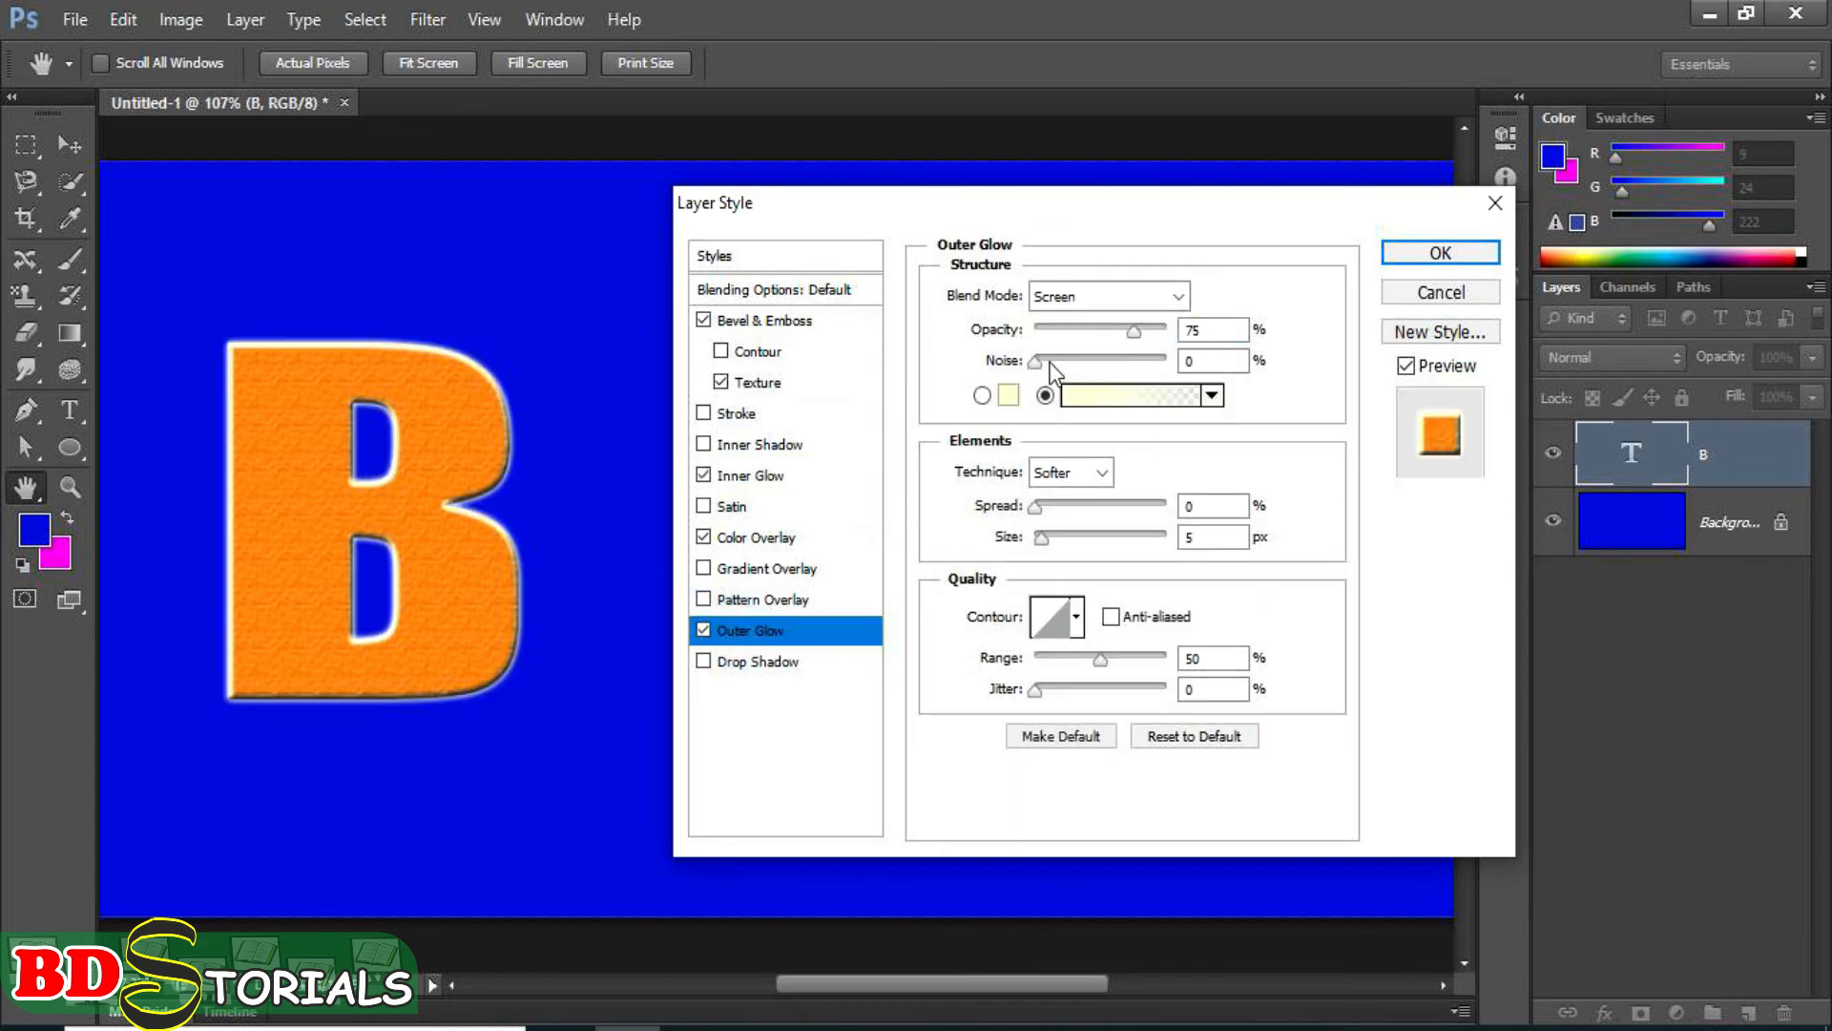
pyautogui.moveTo(1136, 332)
pyautogui.mouseDown()
pyautogui.moveTo(1158, 351)
pyautogui.moveTo(1131, 342)
pyautogui.mouseUp()
# Preview a 3 px black outside stroke on the letter B, remove it again, and turn off the inner glow.
pyautogui.click(742, 412)
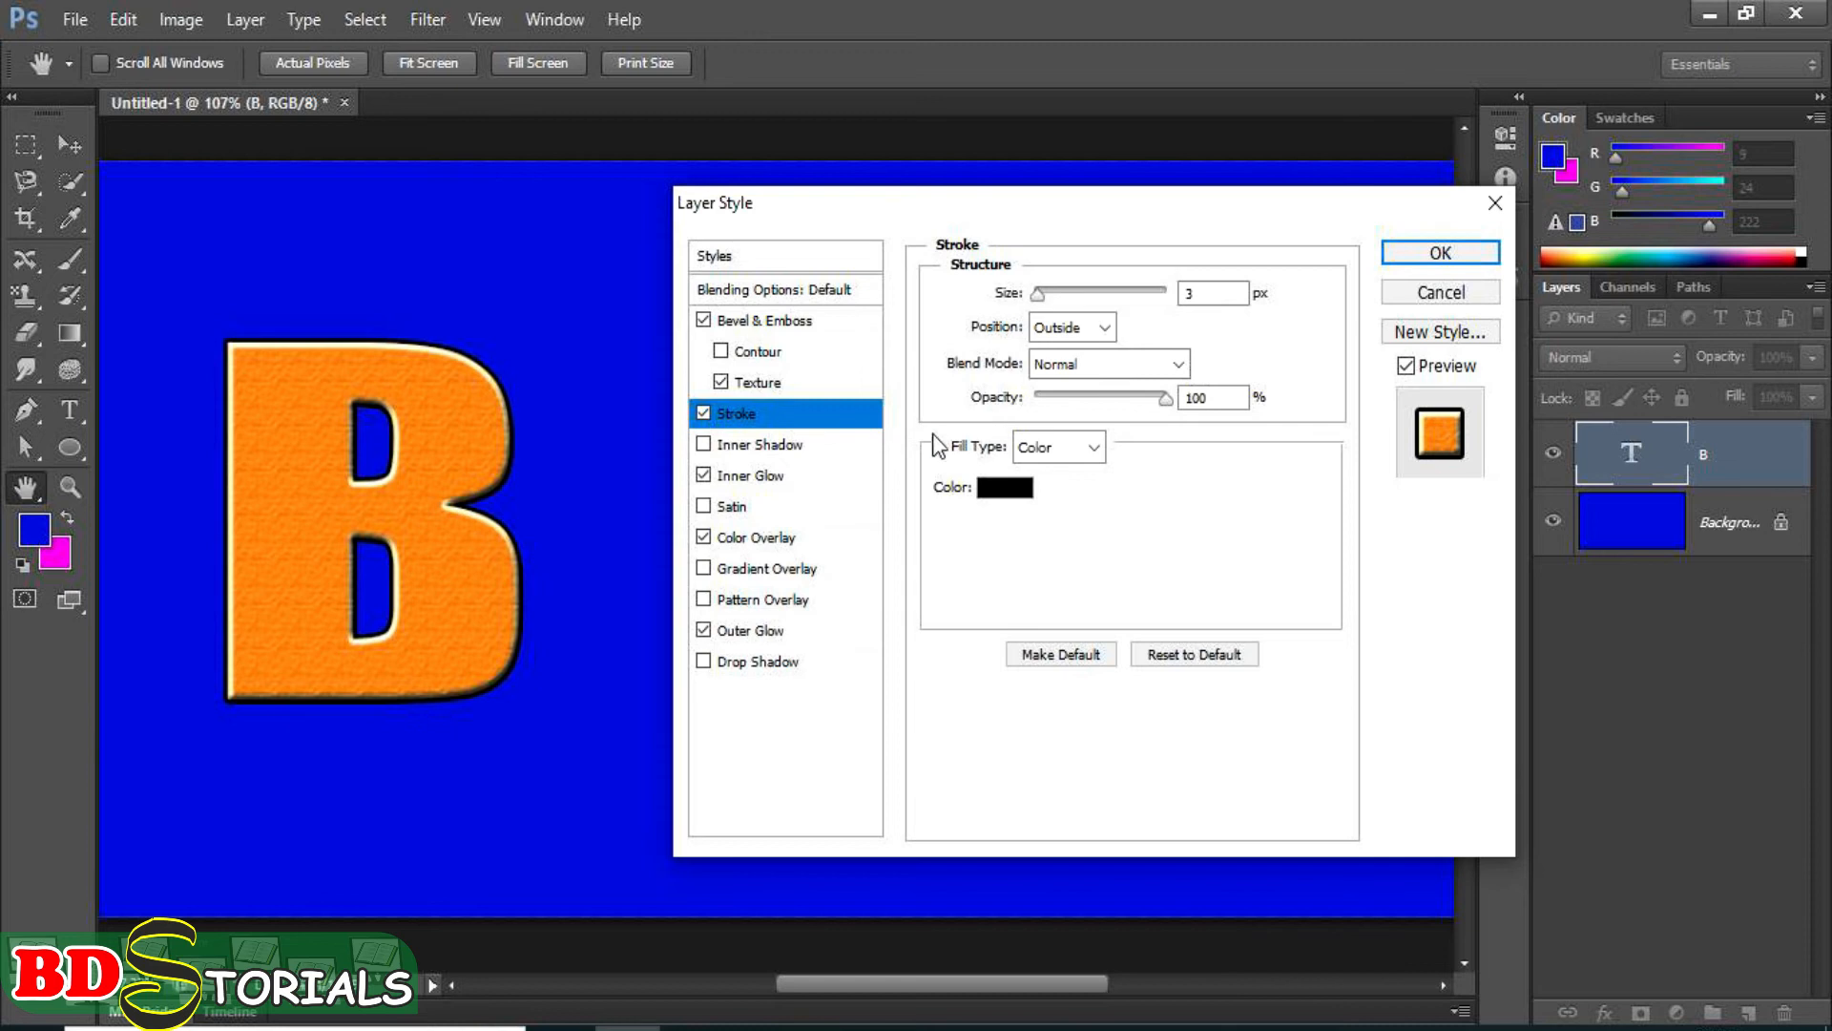
pyautogui.click(736, 418)
pyautogui.click(702, 413)
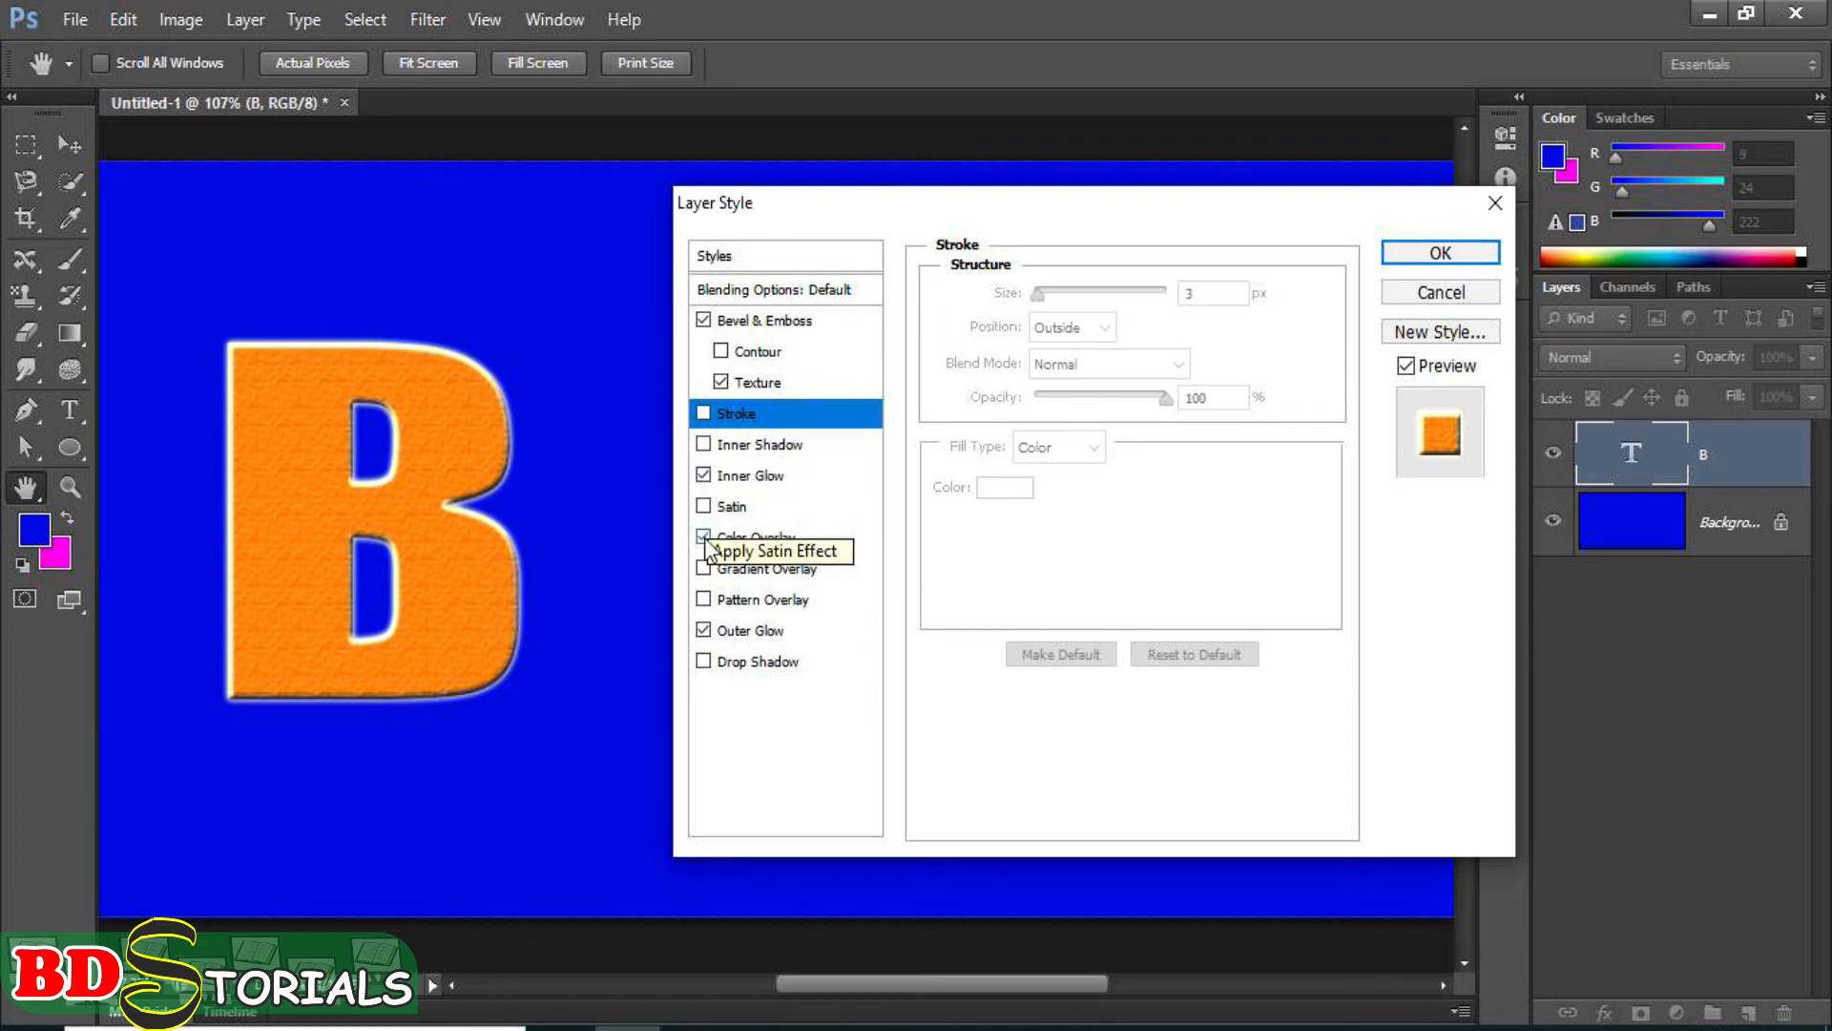
pyautogui.click(704, 476)
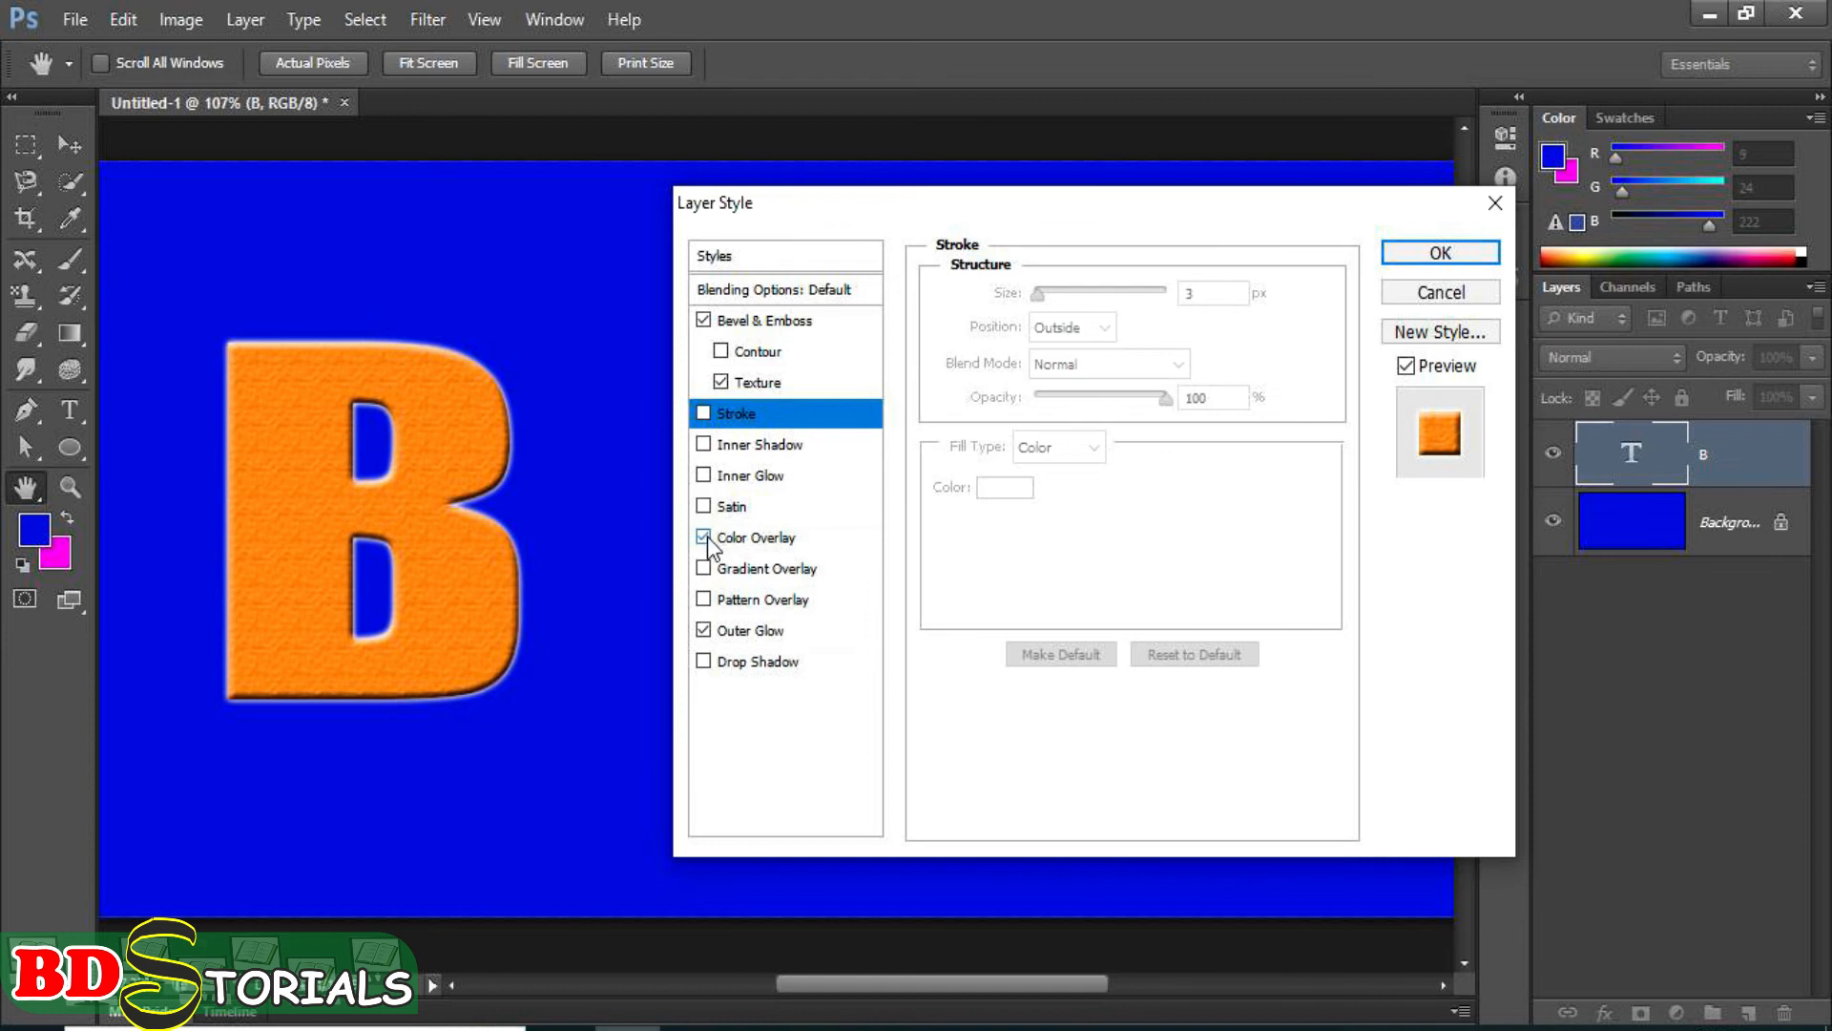
# Try a magenta and purple gradient overlay in place of the color overlay, and switch back to the orange color overlay.
pyautogui.click(704, 537)
pyautogui.click(705, 569)
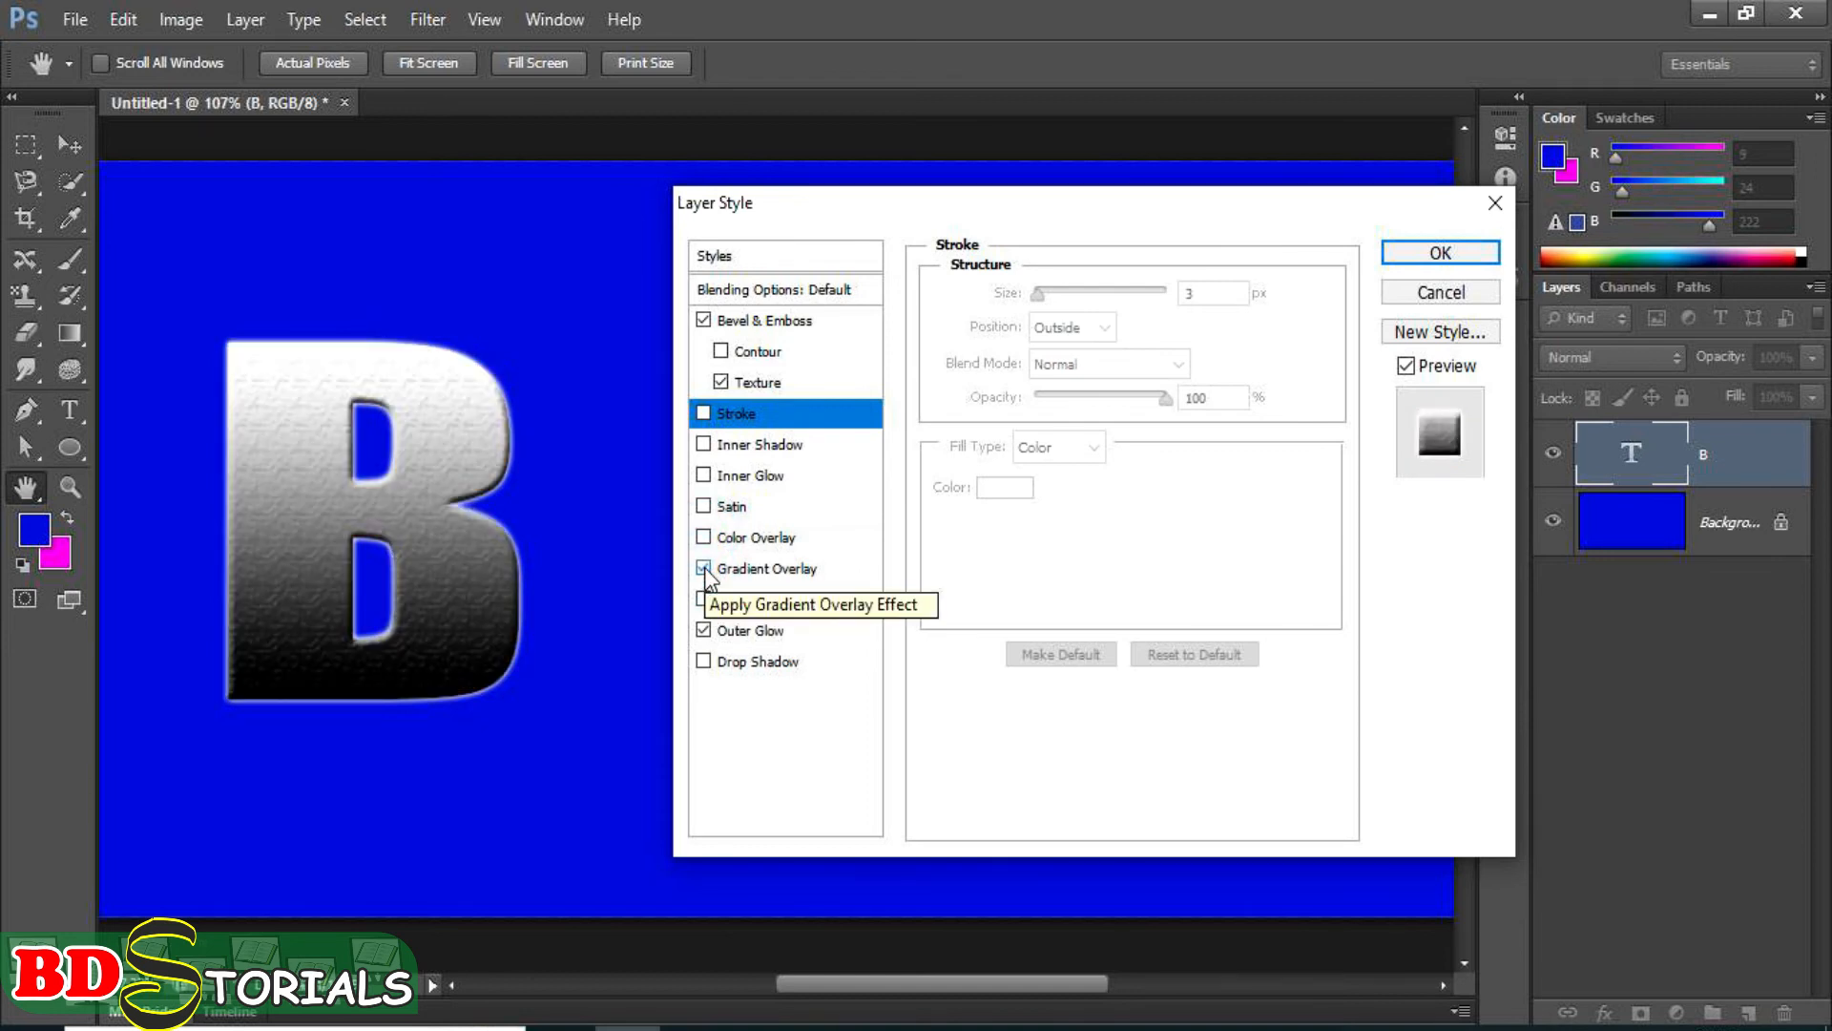
pyautogui.click(740, 565)
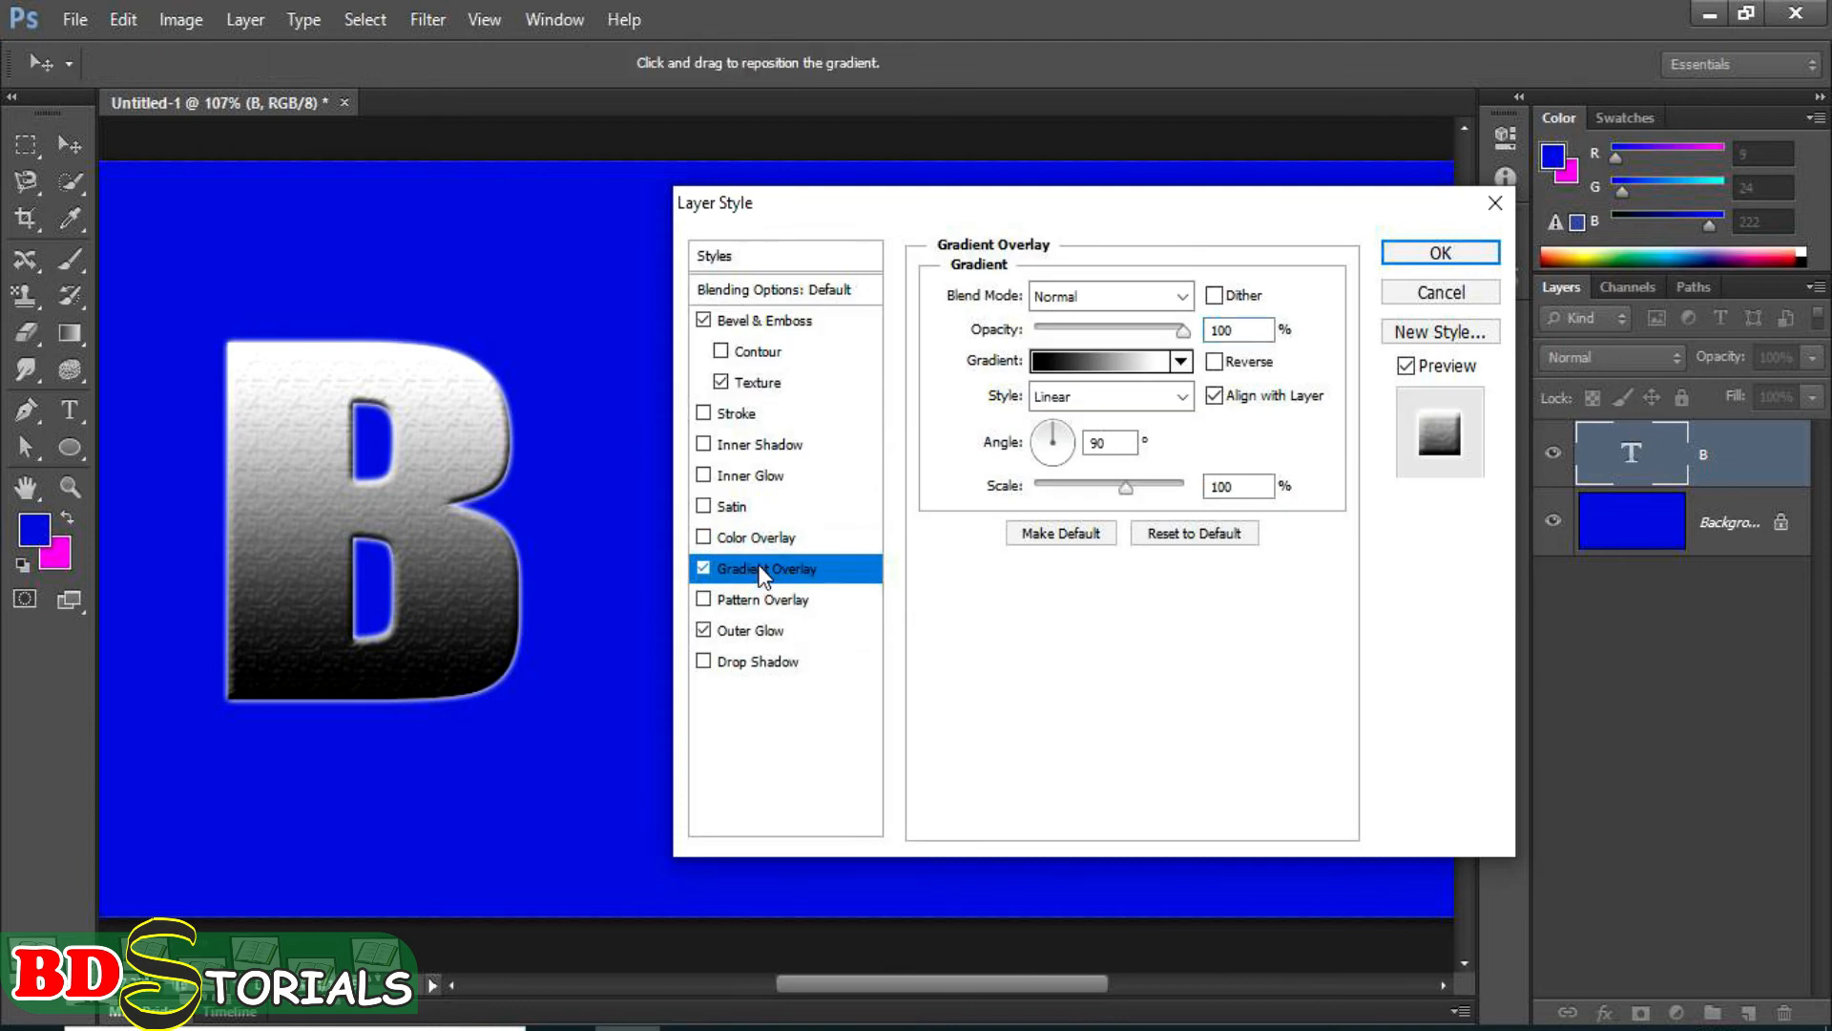
pyautogui.click(1181, 362)
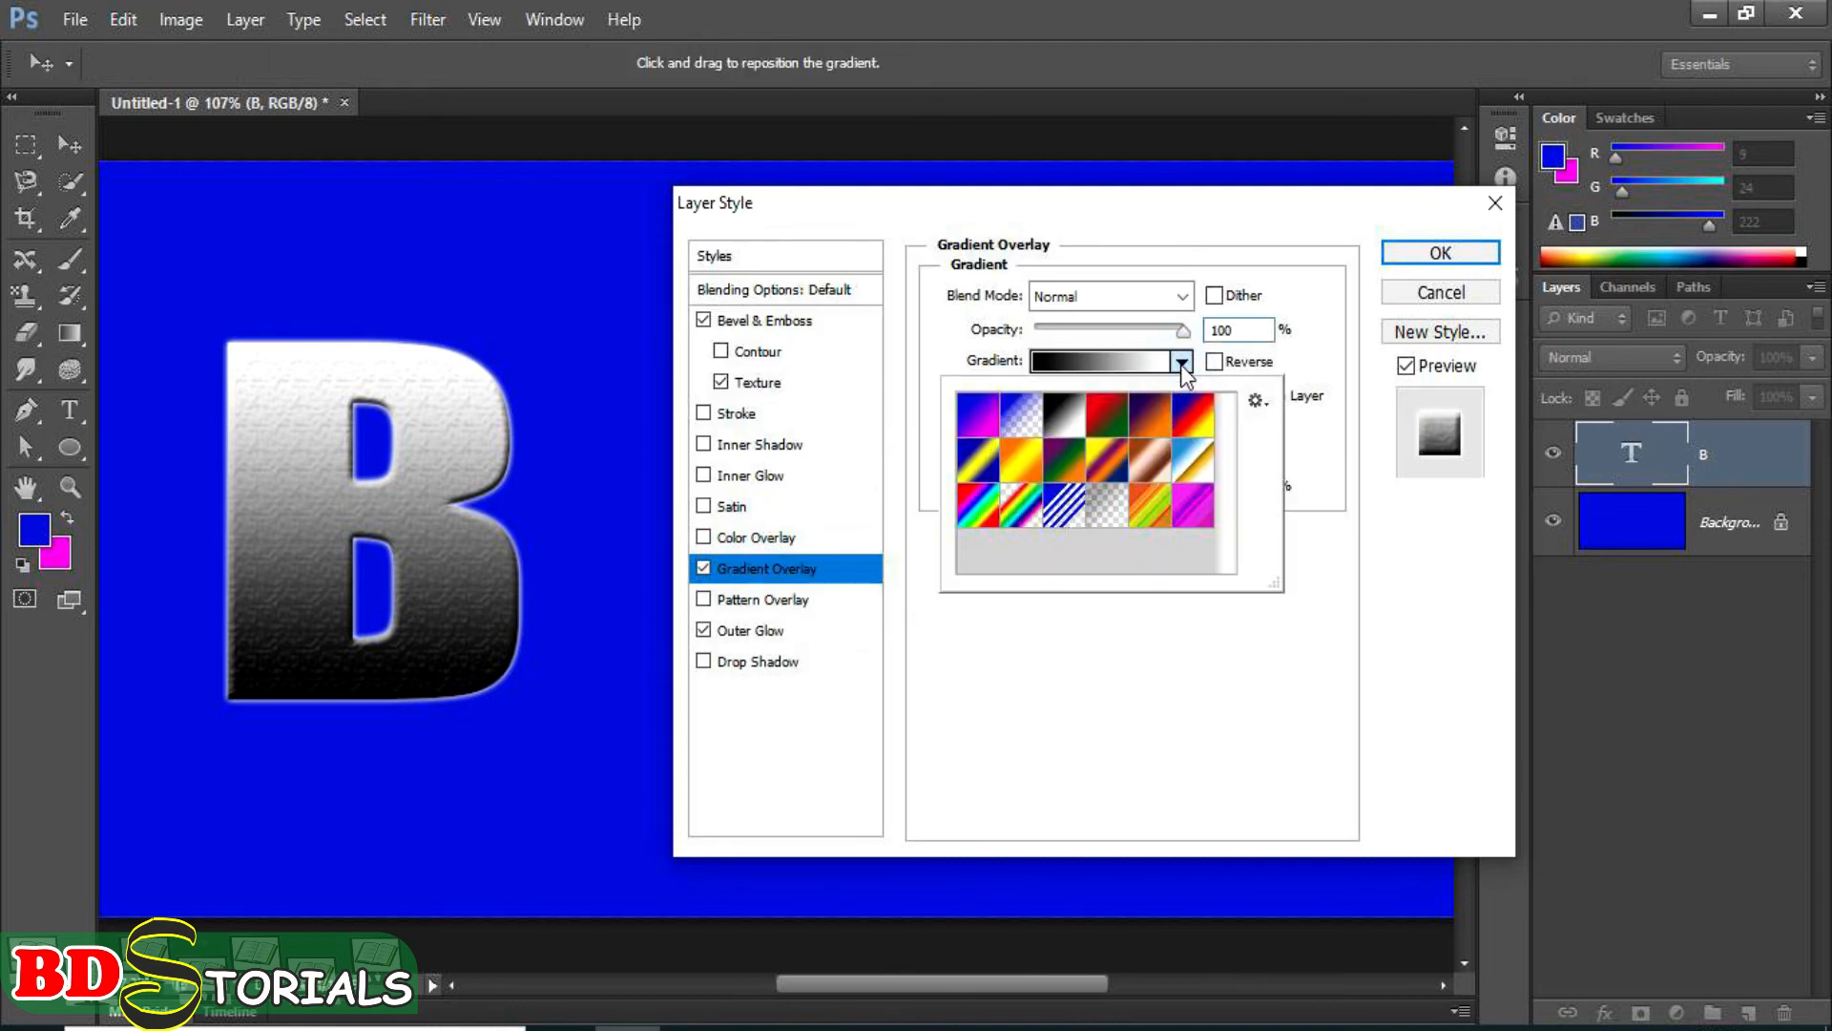
pyautogui.click(1149, 508)
pyautogui.click(1192, 512)
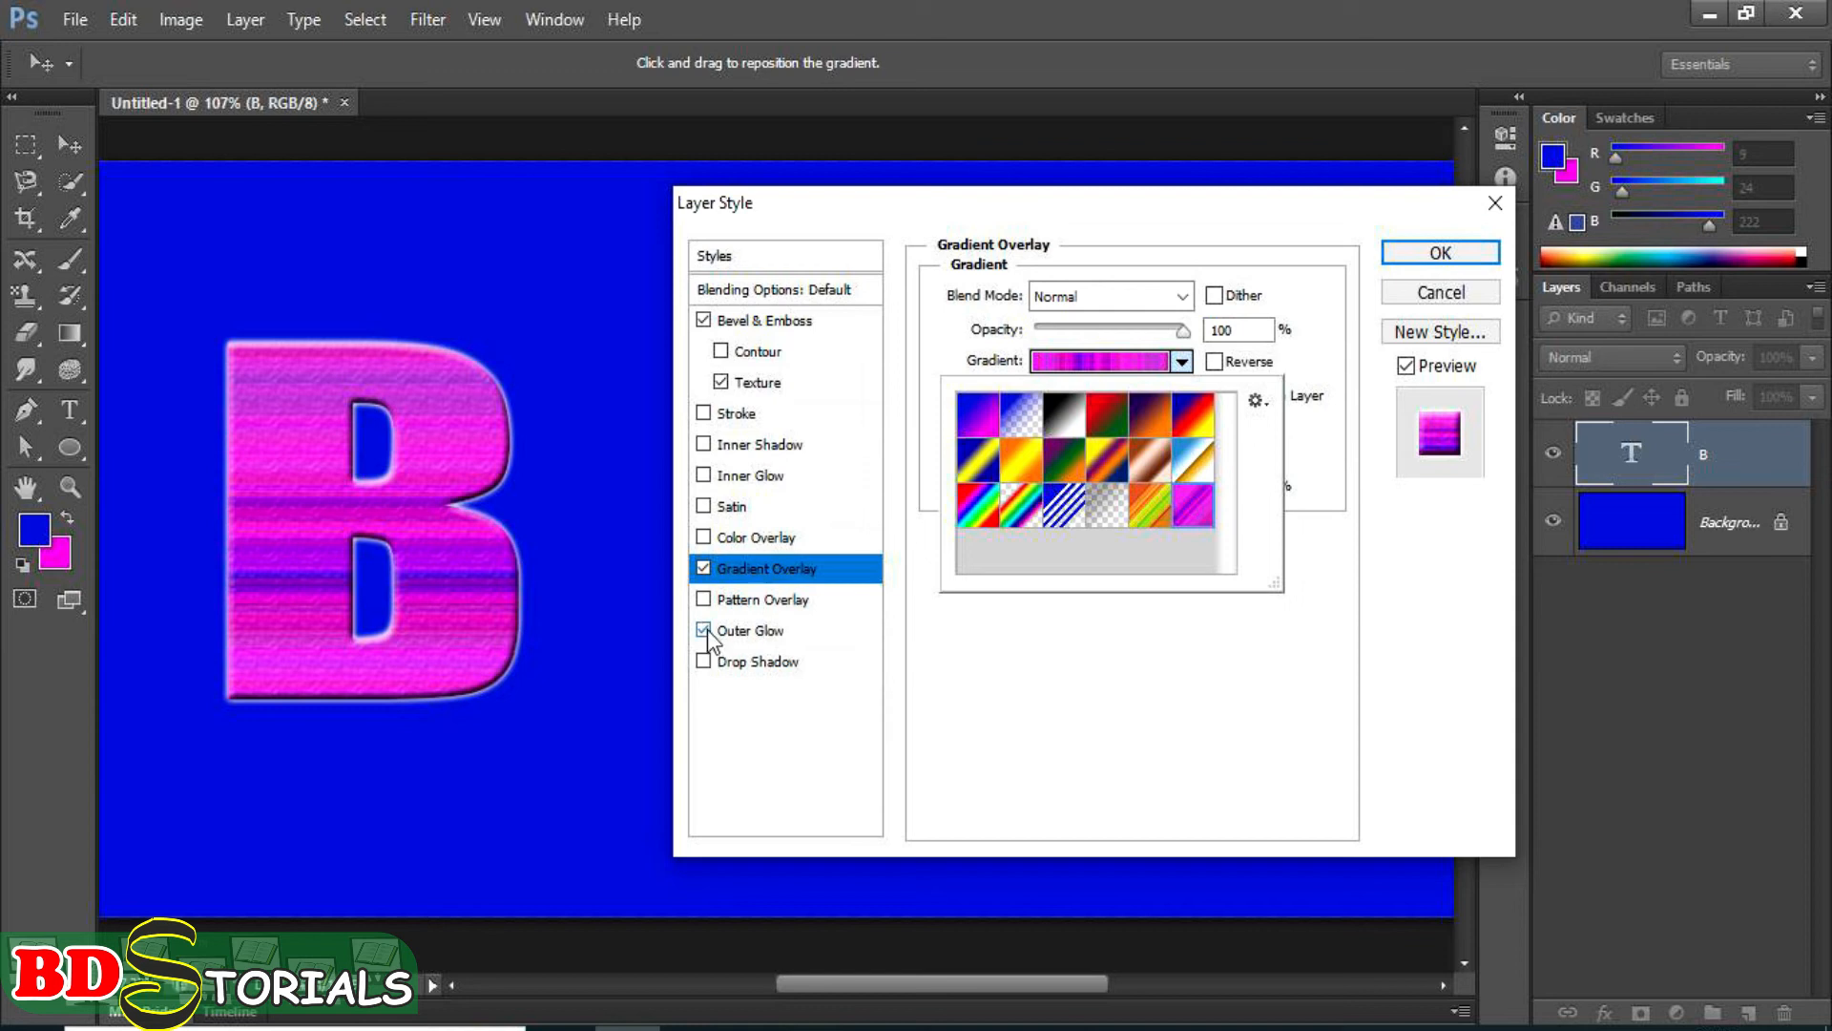
pyautogui.click(707, 536)
pyautogui.click(705, 538)
pyautogui.click(704, 567)
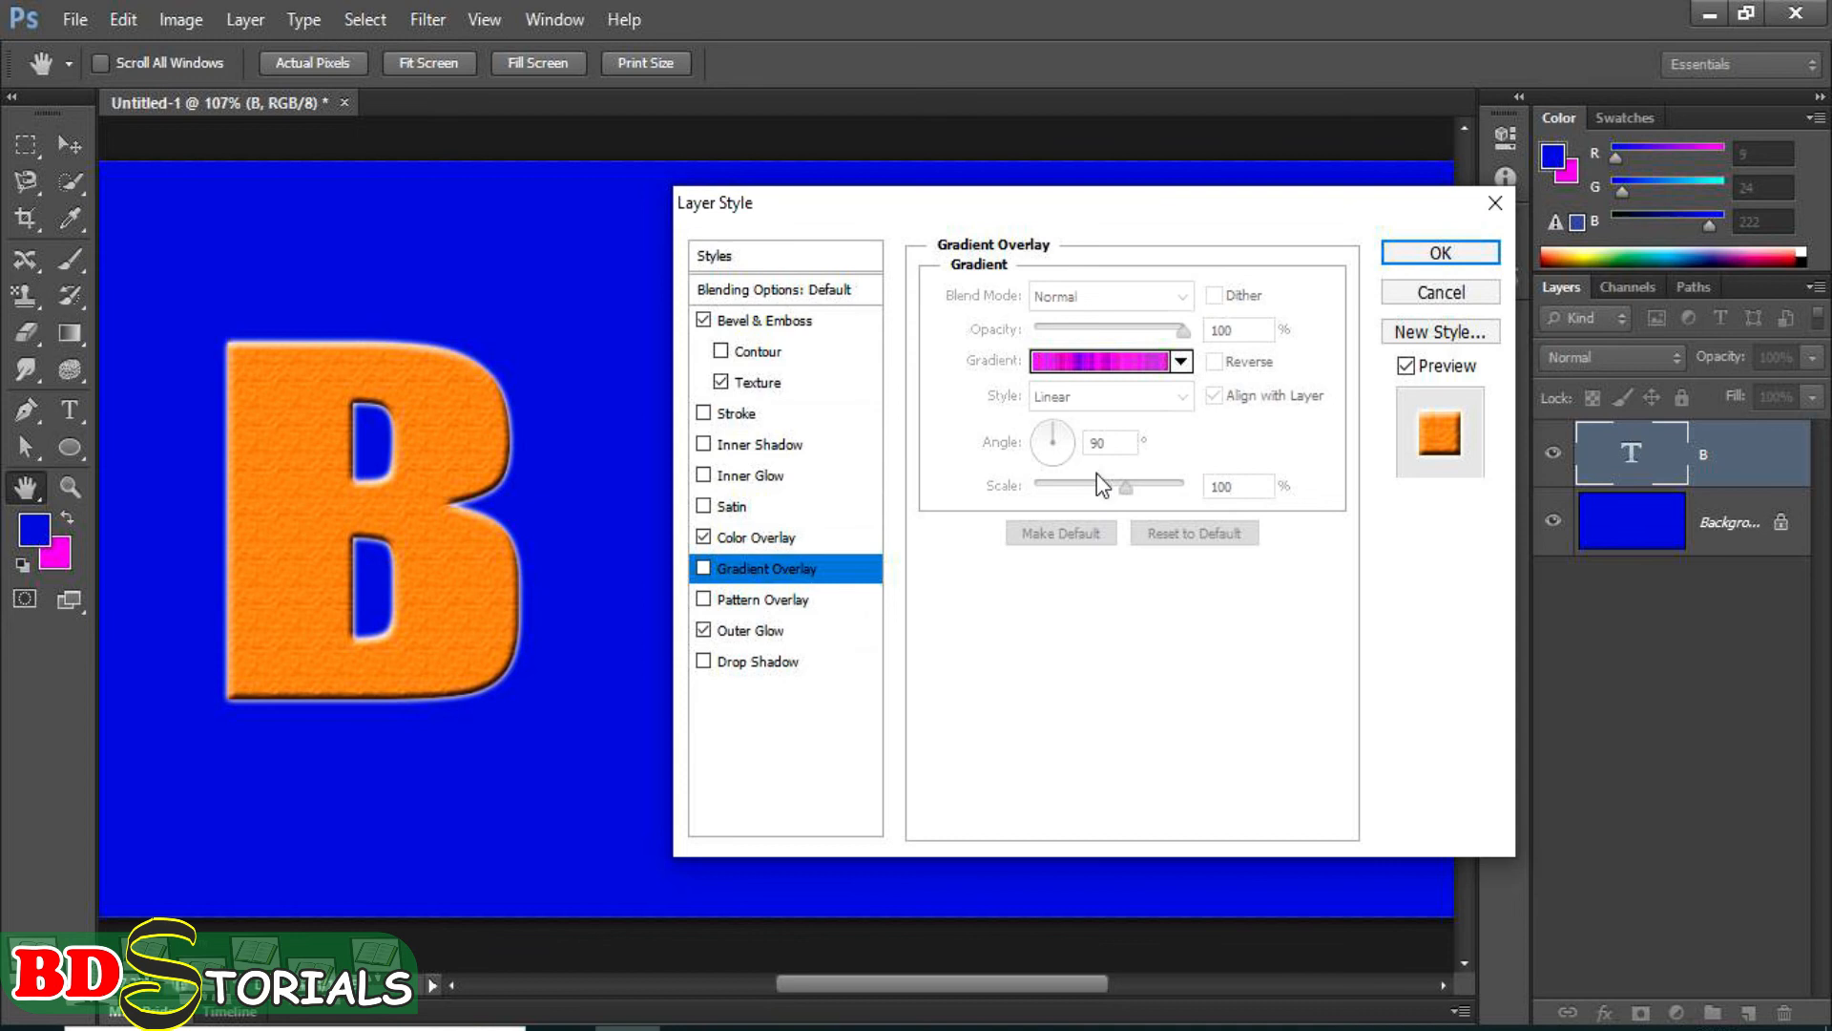
# Change the letter B's color overlay to a bright red at 100% opacity.
pyautogui.click(781, 540)
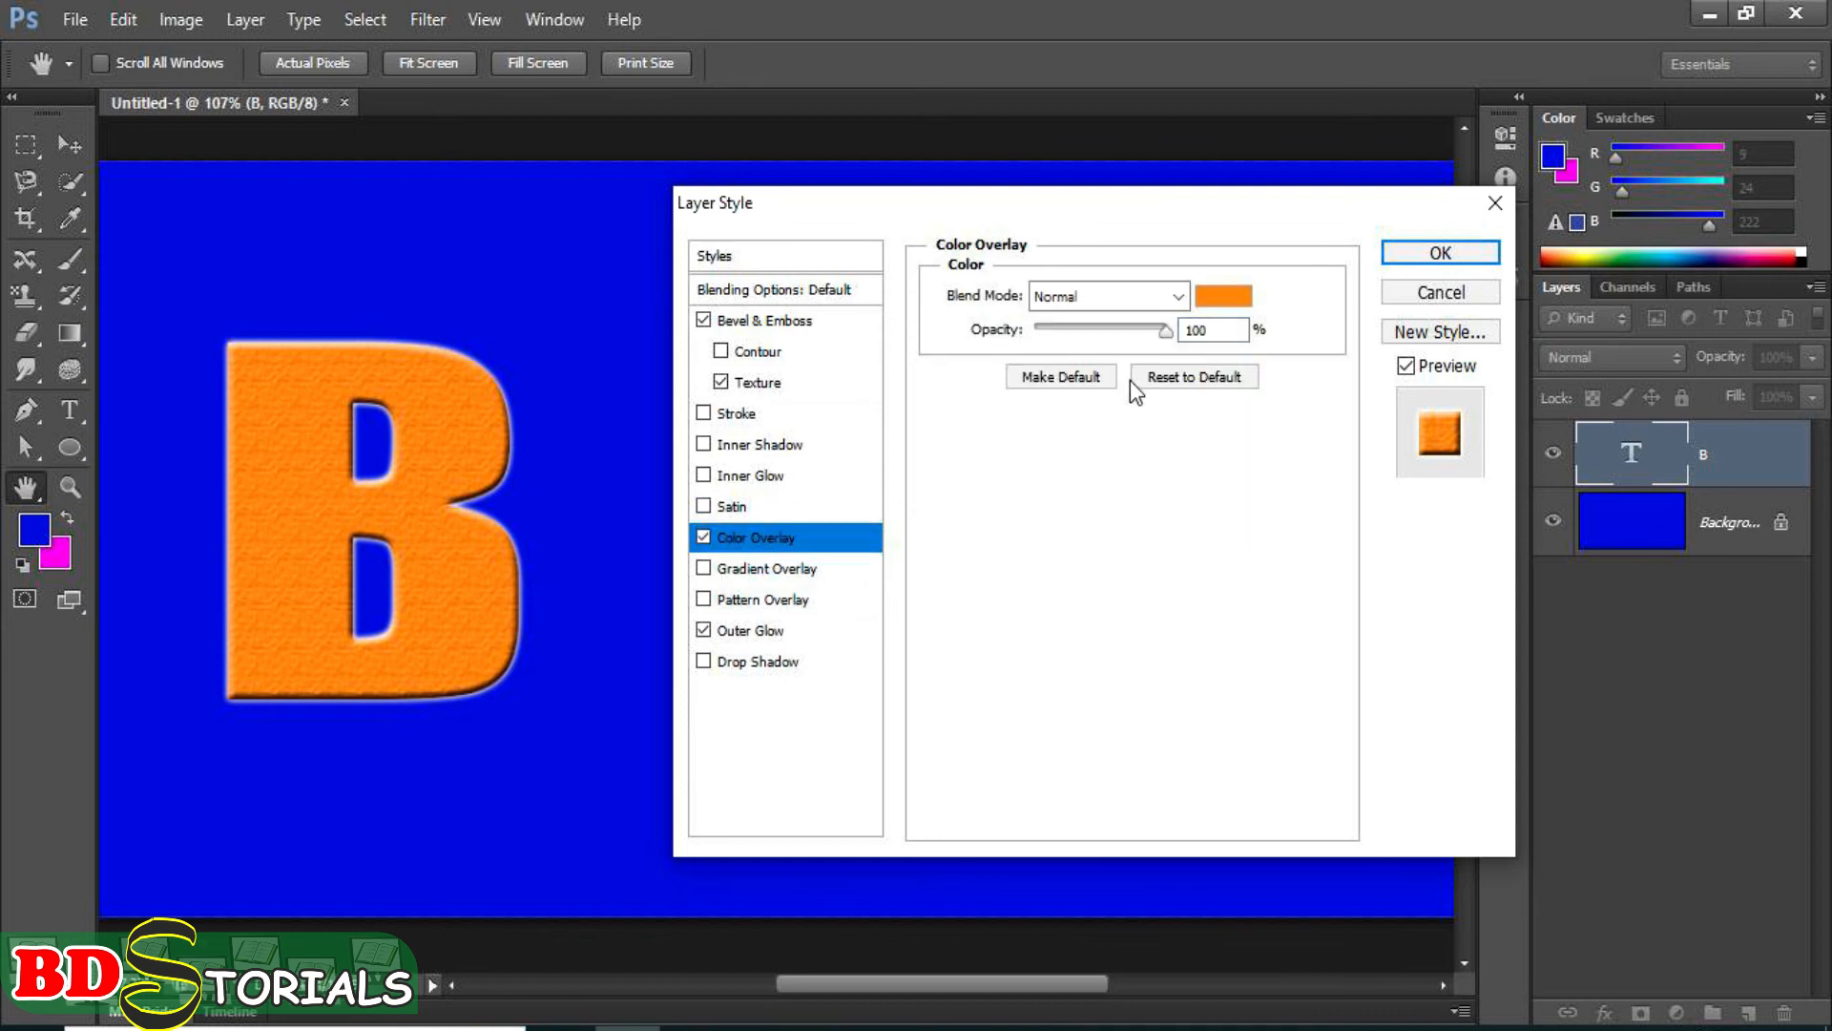
pyautogui.click(1245, 303)
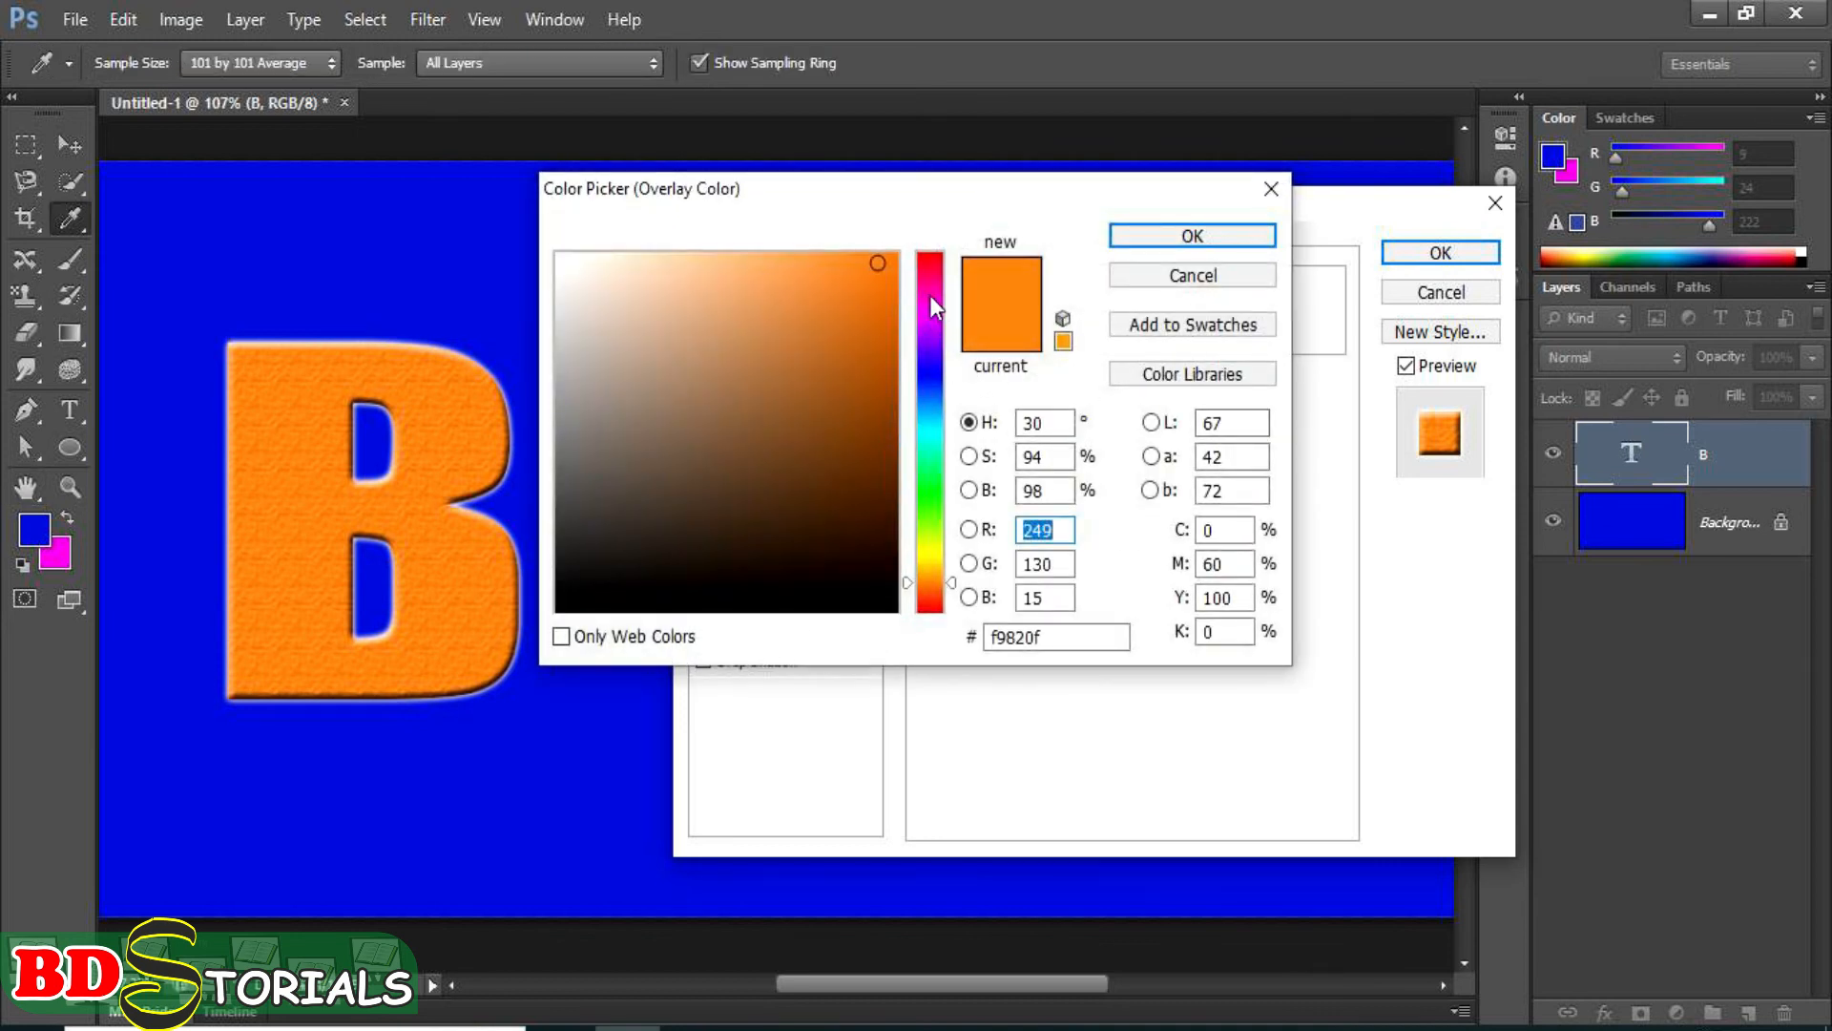
pyautogui.click(931, 266)
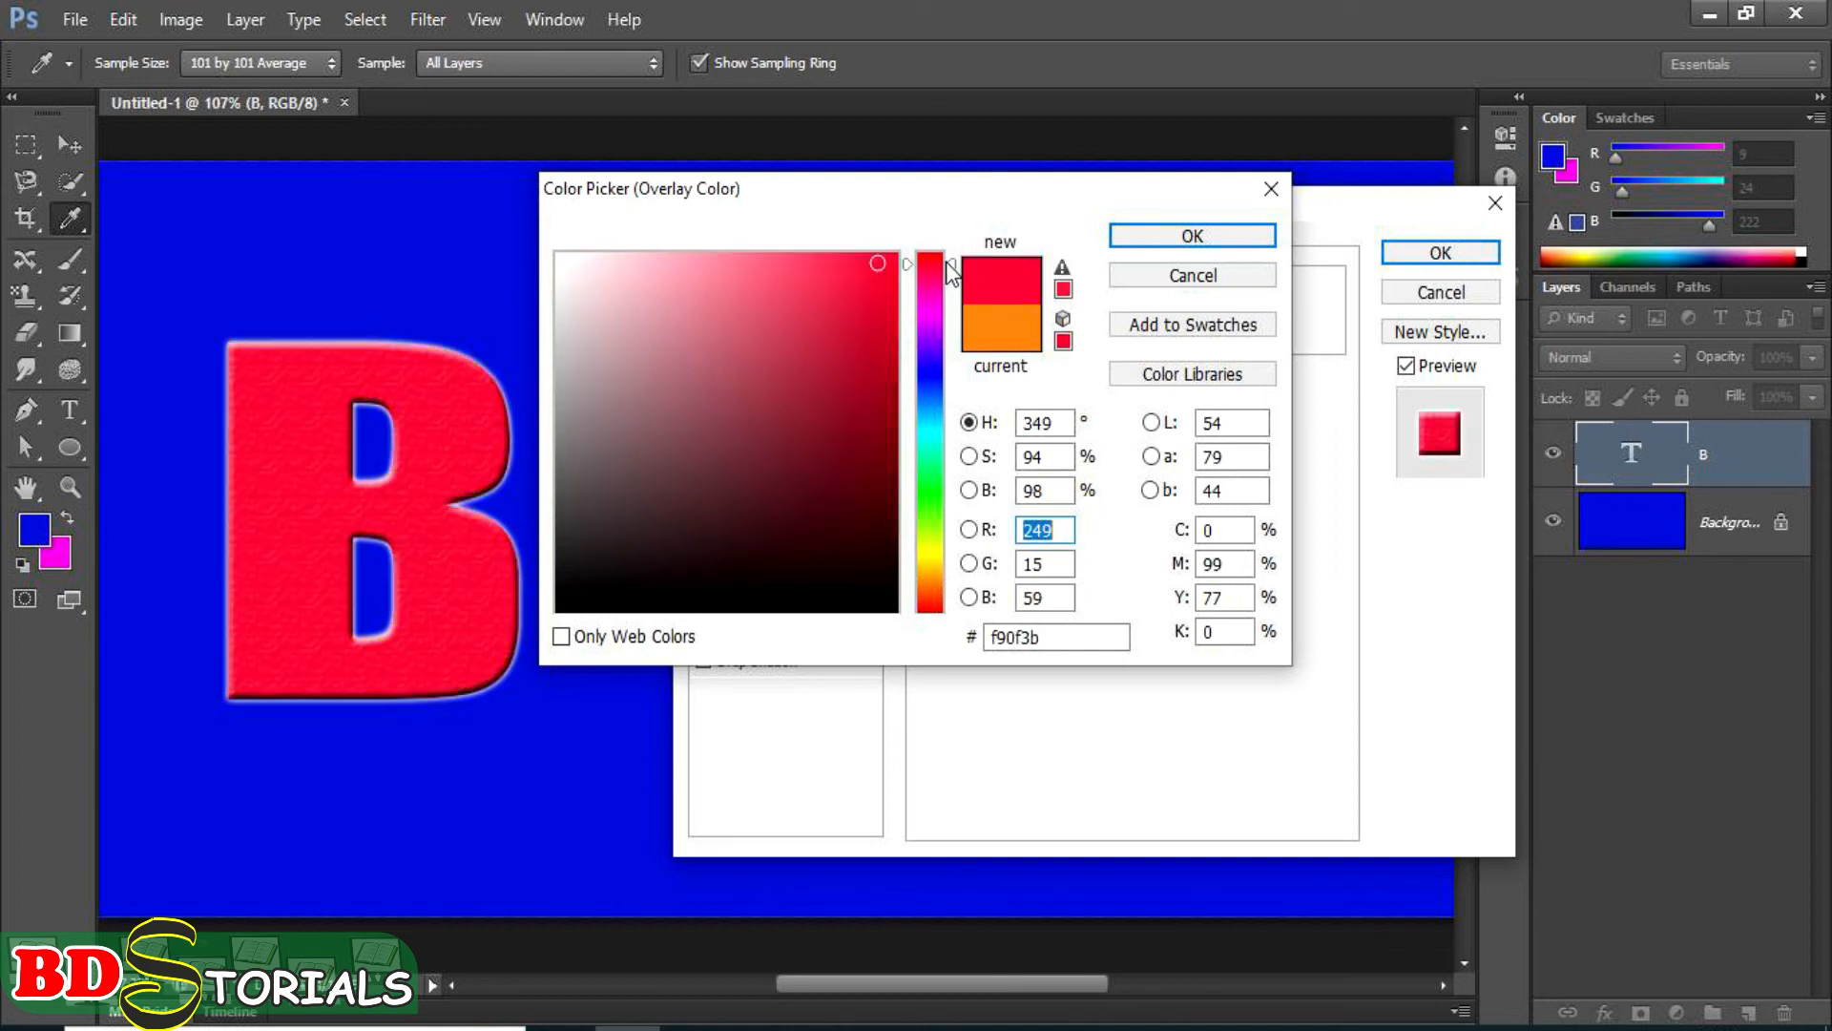
pyautogui.click(935, 261)
pyautogui.click(1161, 240)
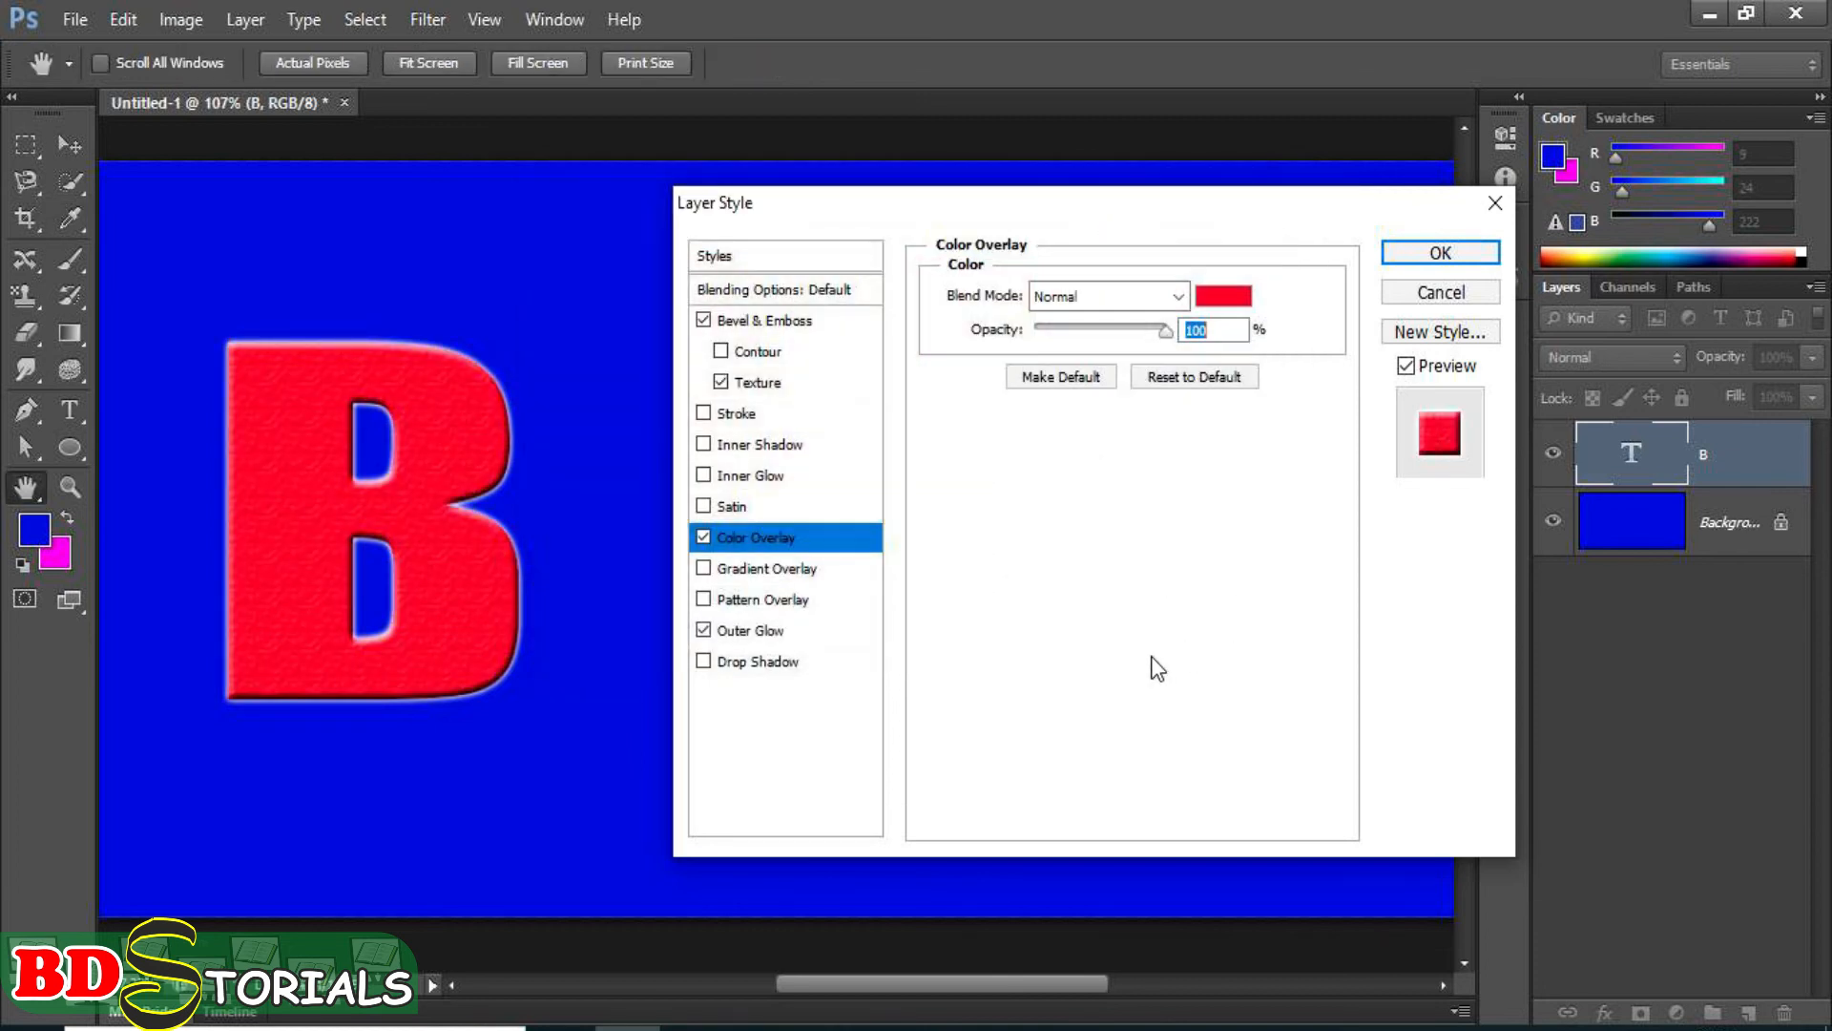
# Enable the drop shadow, bevel contour and inner glow on the letter B, and turn off the outer glow and texture.
pyautogui.click(734, 662)
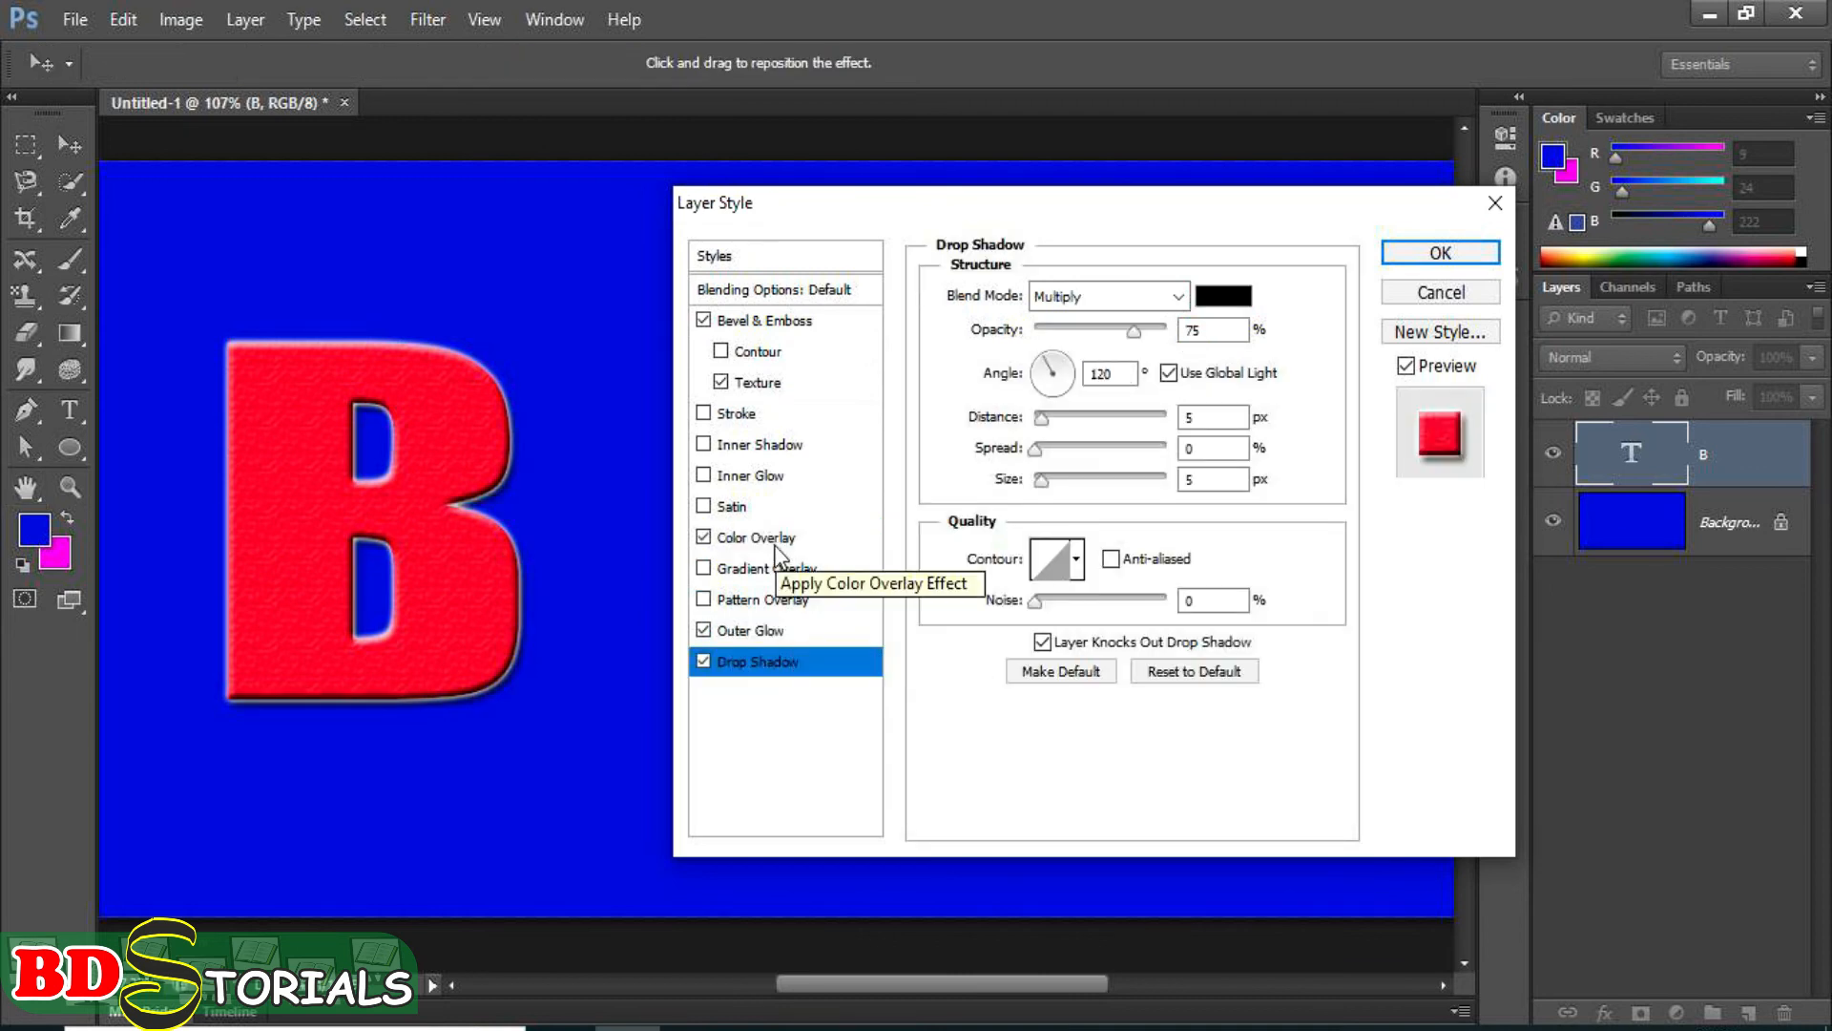
pyautogui.click(704, 630)
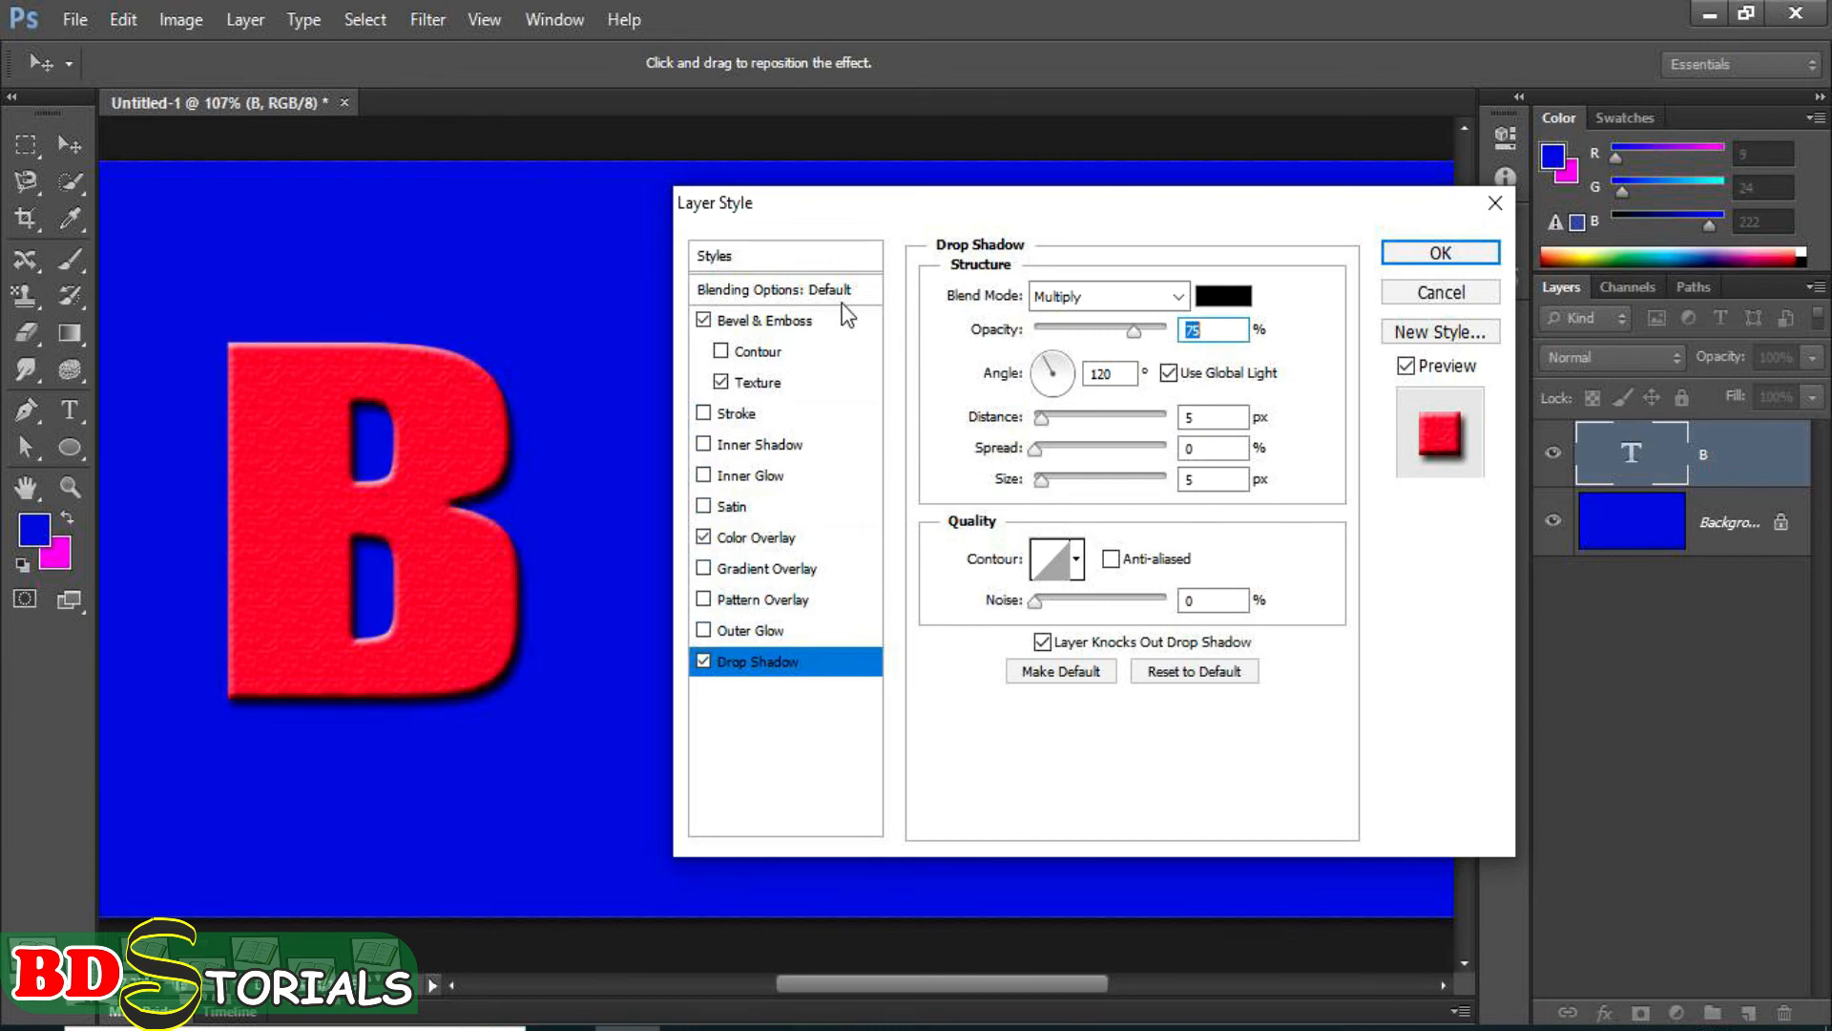
pyautogui.click(752, 351)
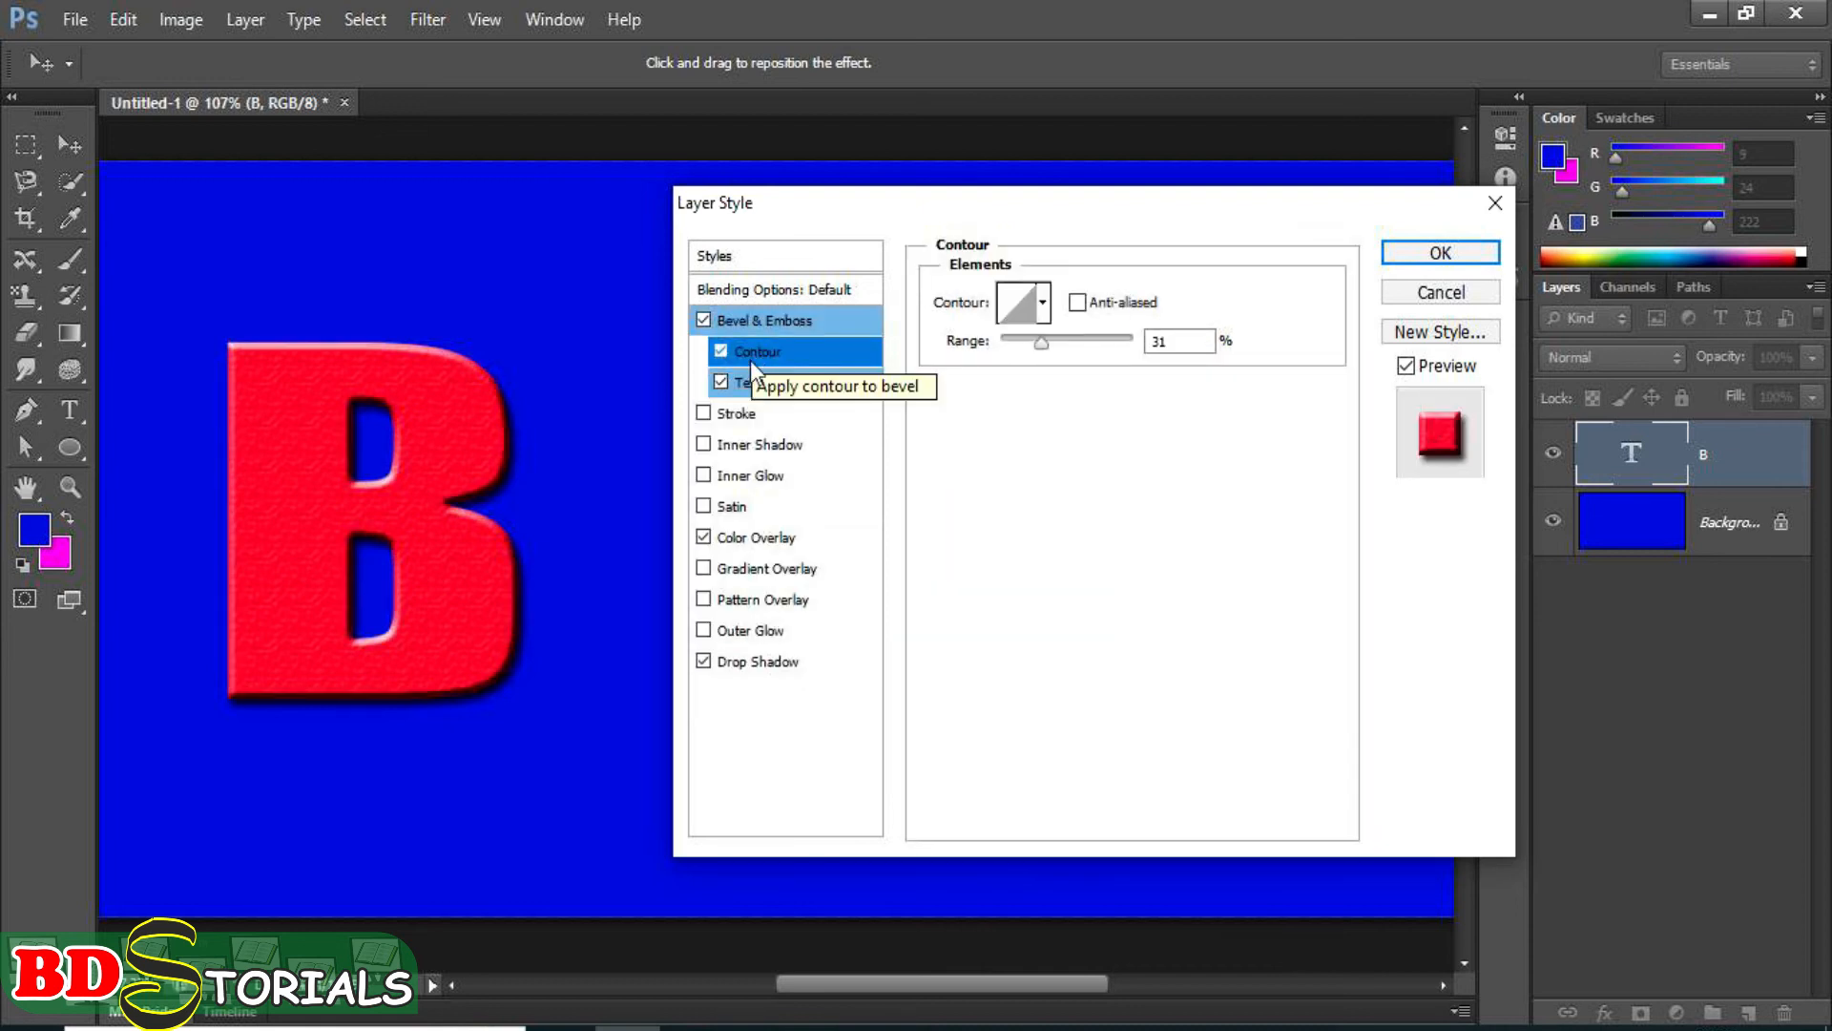
pyautogui.click(736, 380)
pyautogui.click(720, 383)
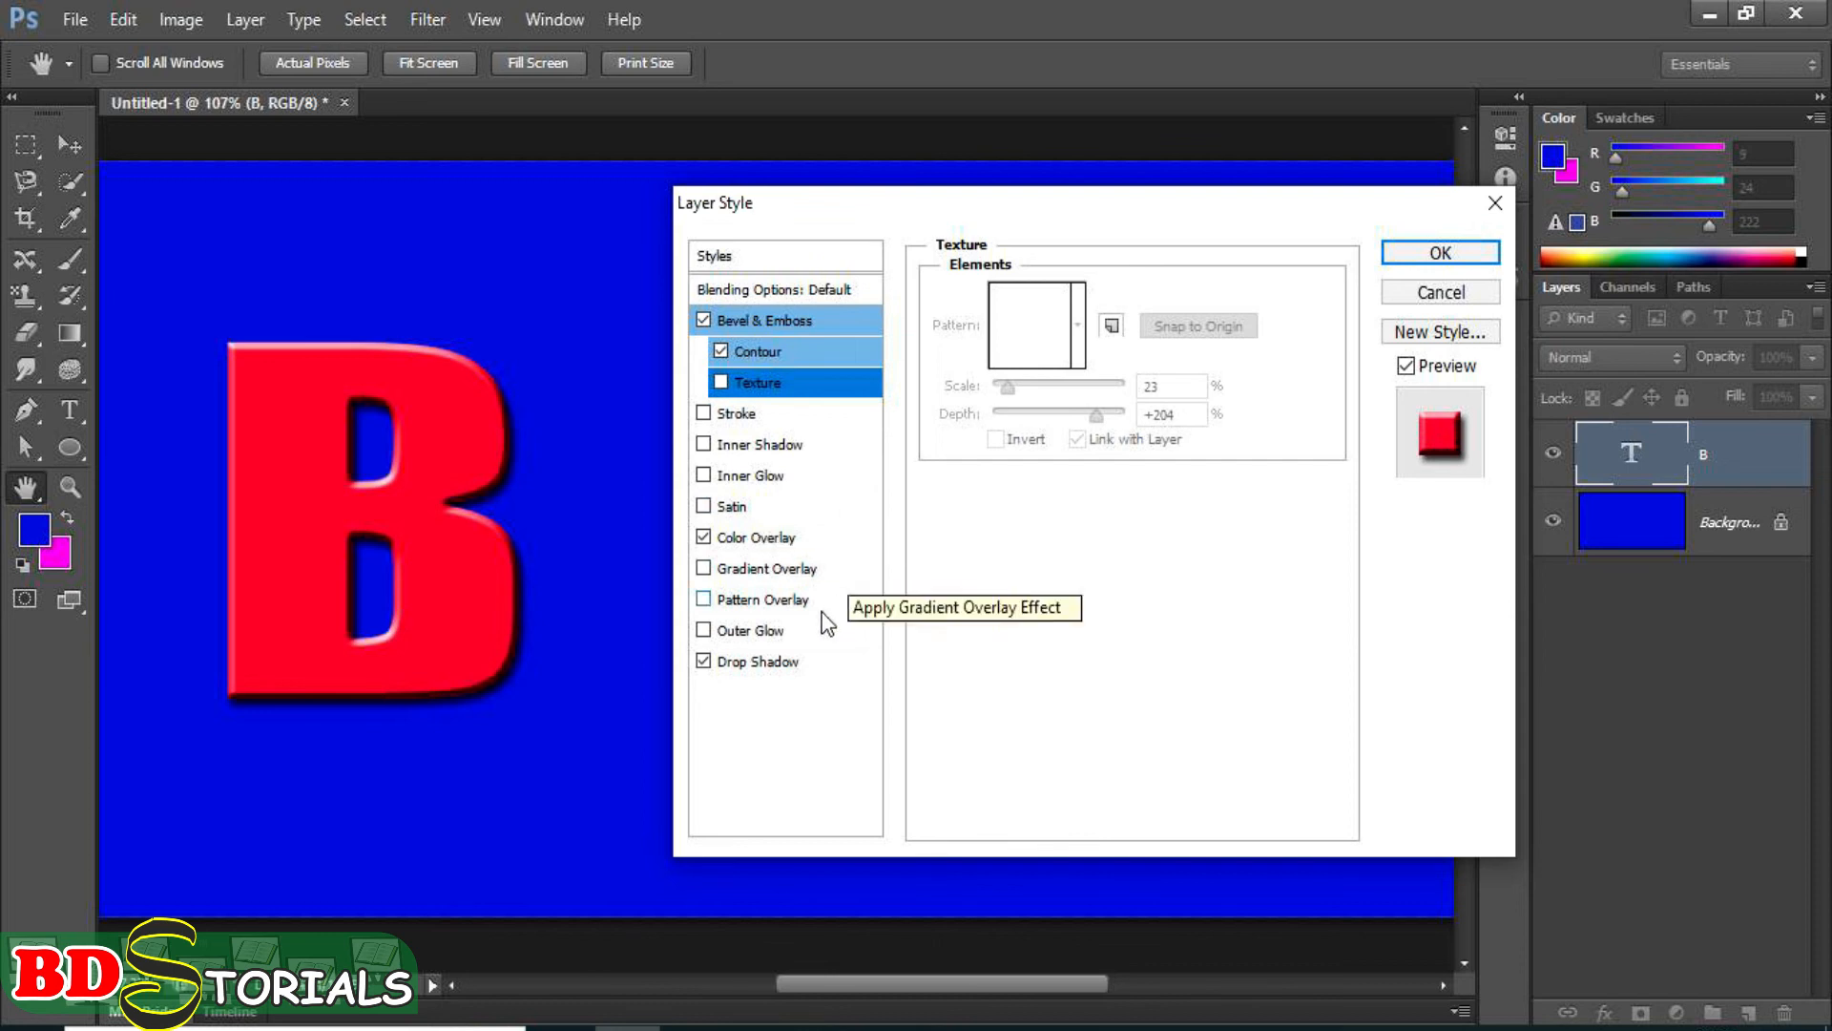
pyautogui.click(757, 479)
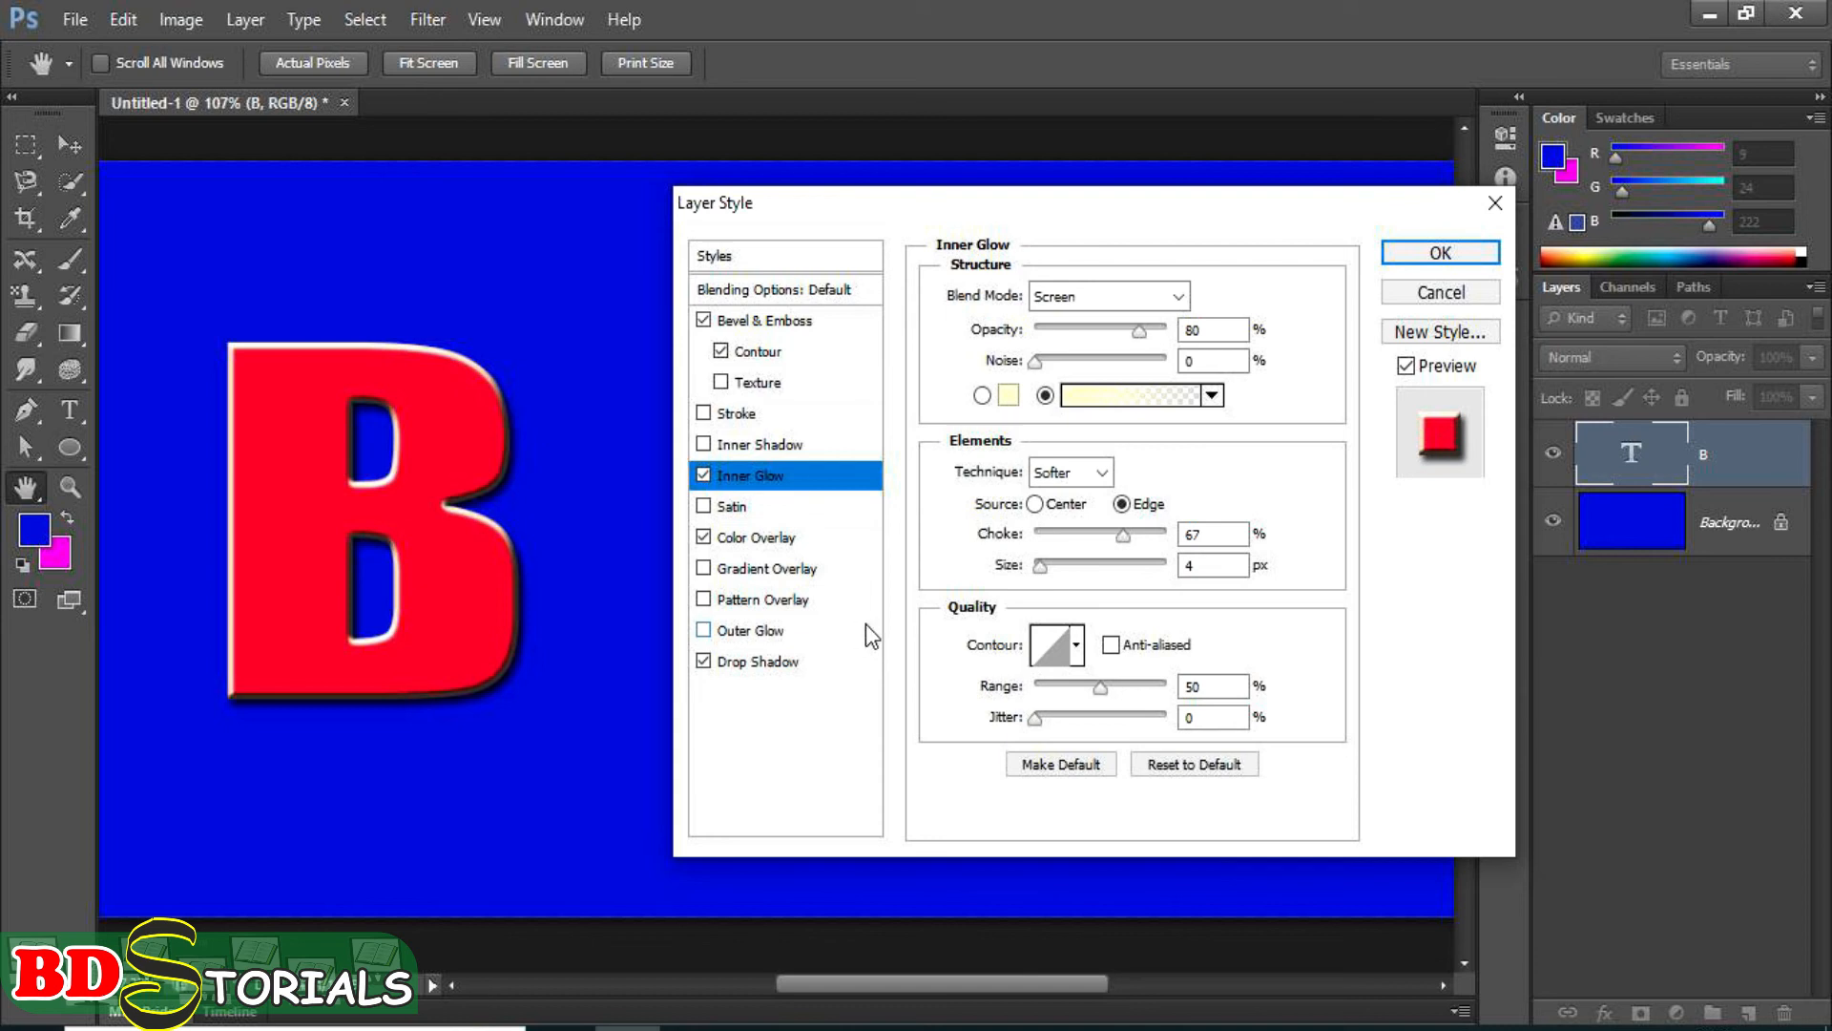
# Save the layer effects as a new style named Style 1 and close the layer style settings without applying them.
pyautogui.click(1465, 334)
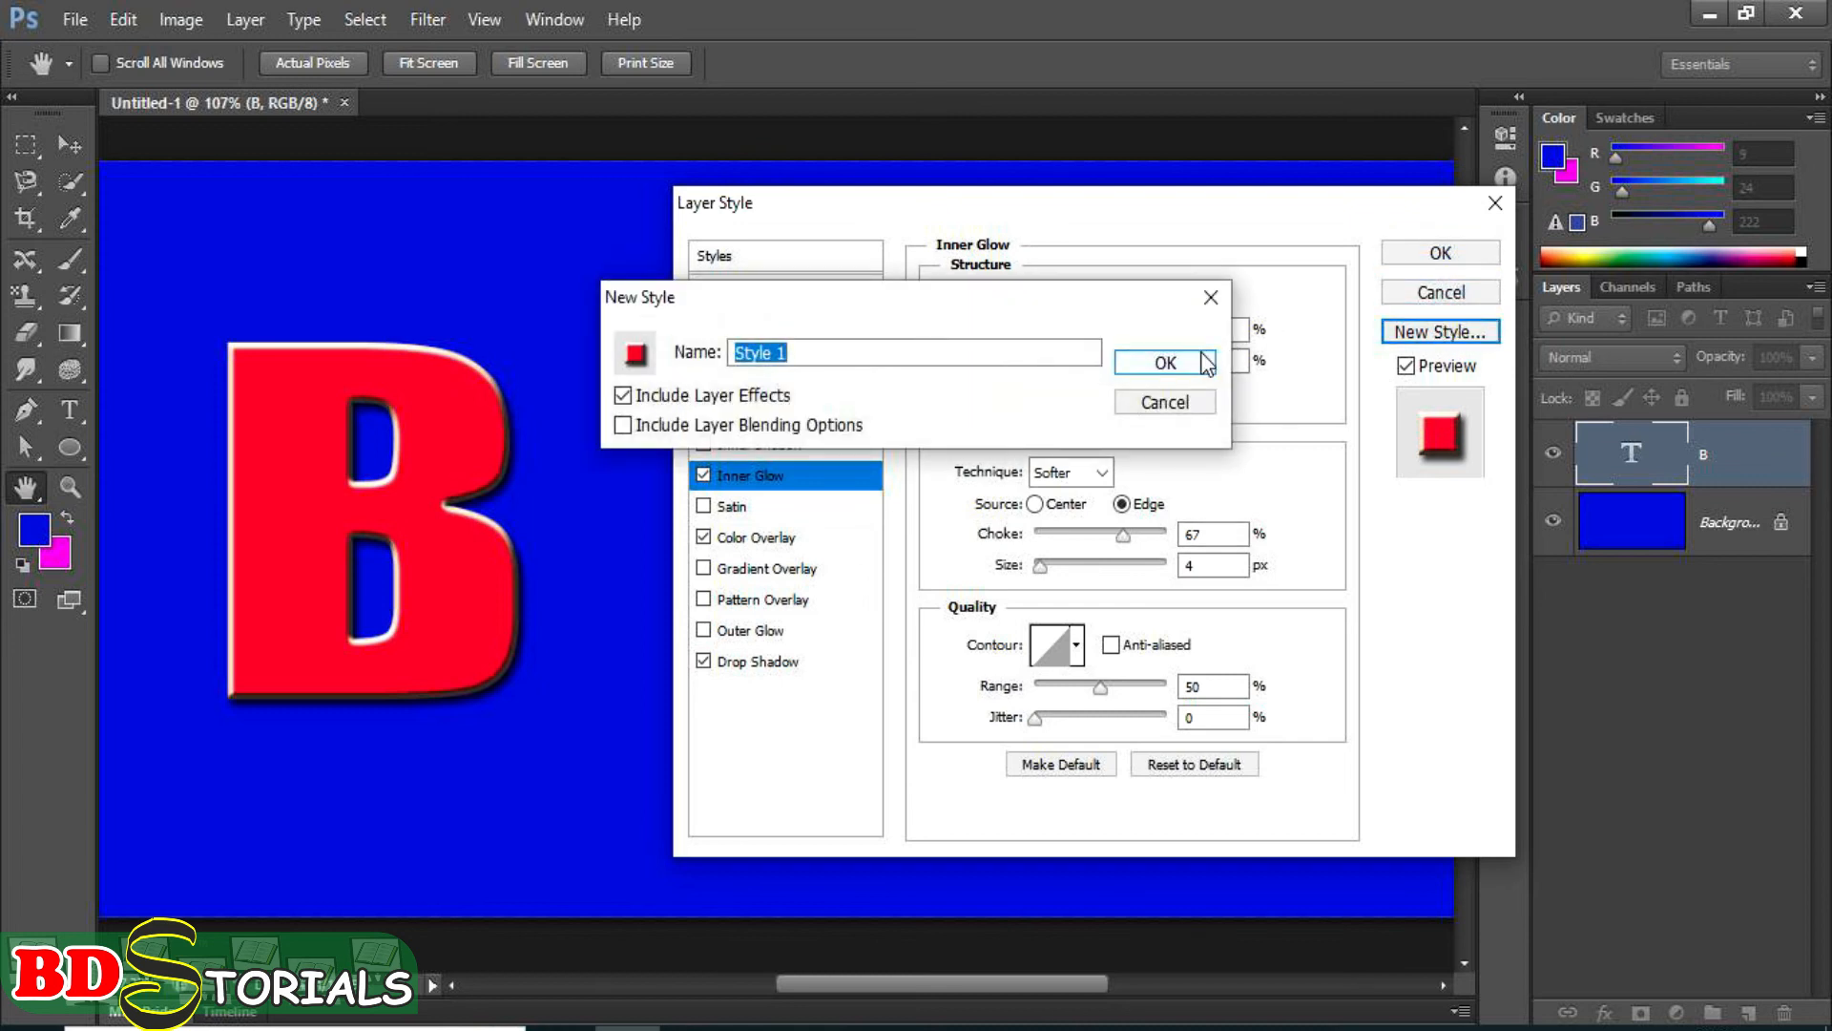
pyautogui.click(1194, 359)
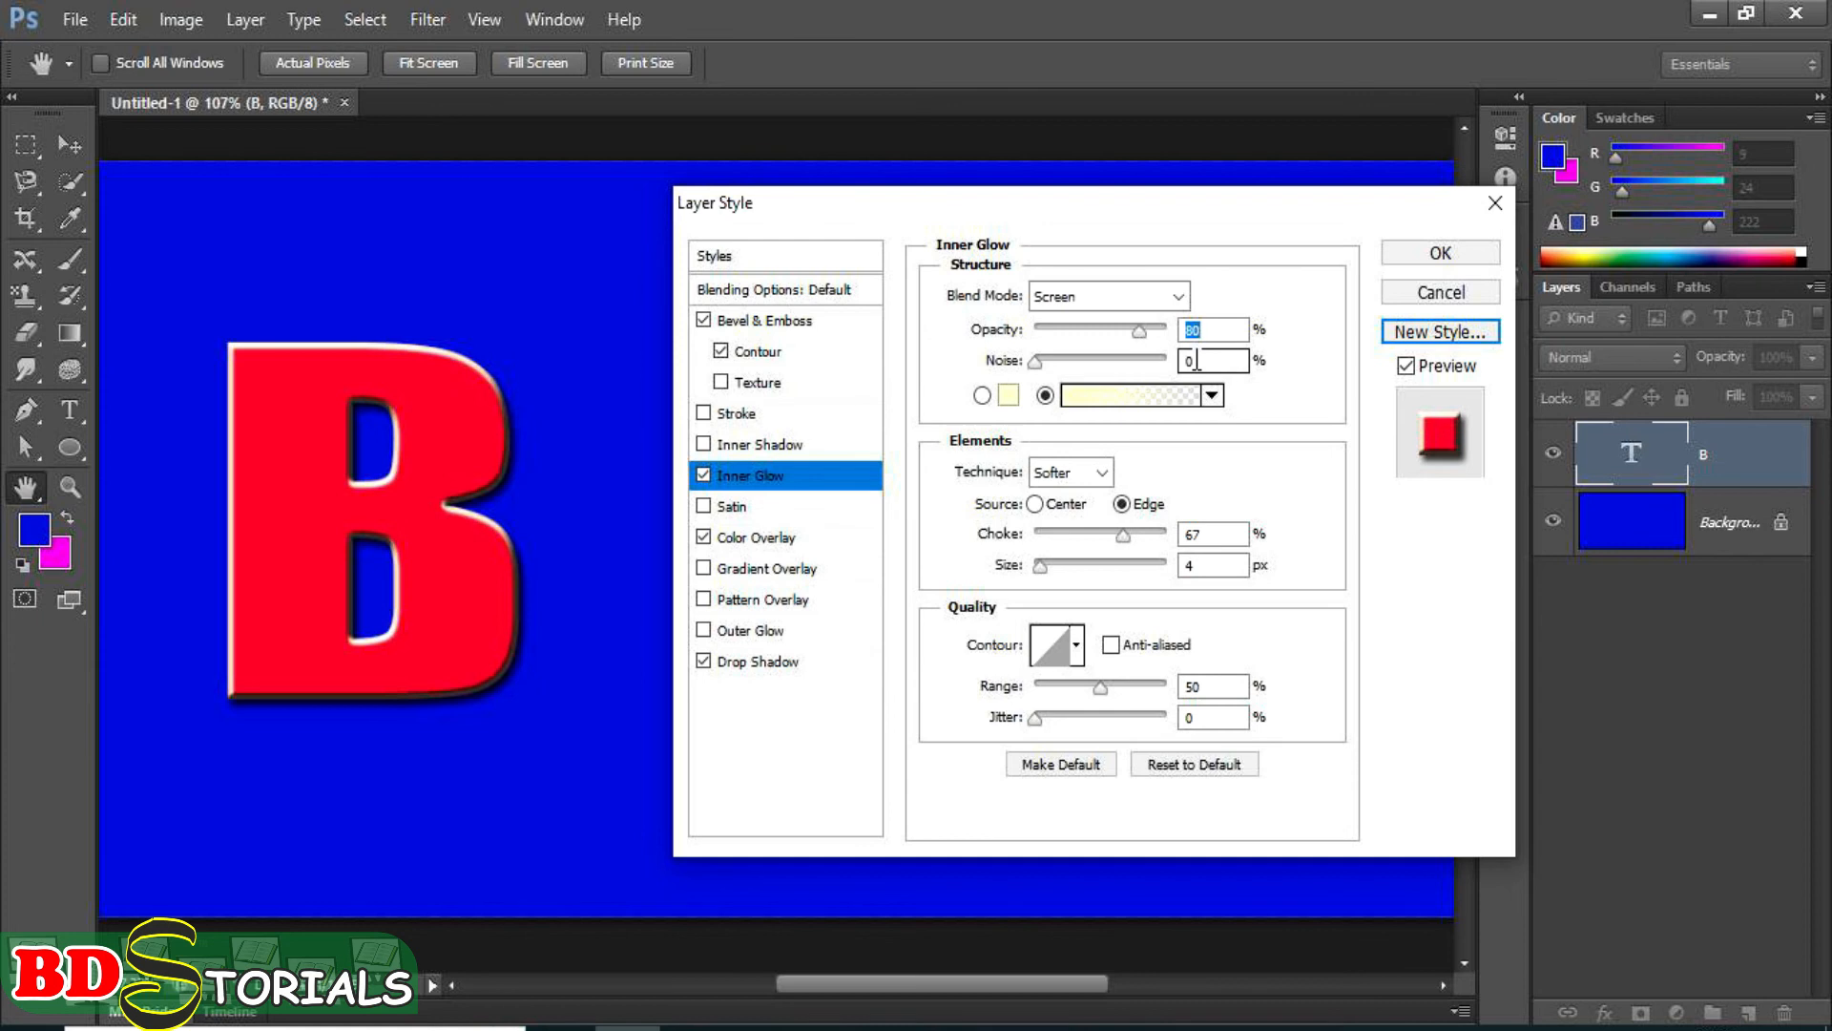
pyautogui.click(1495, 204)
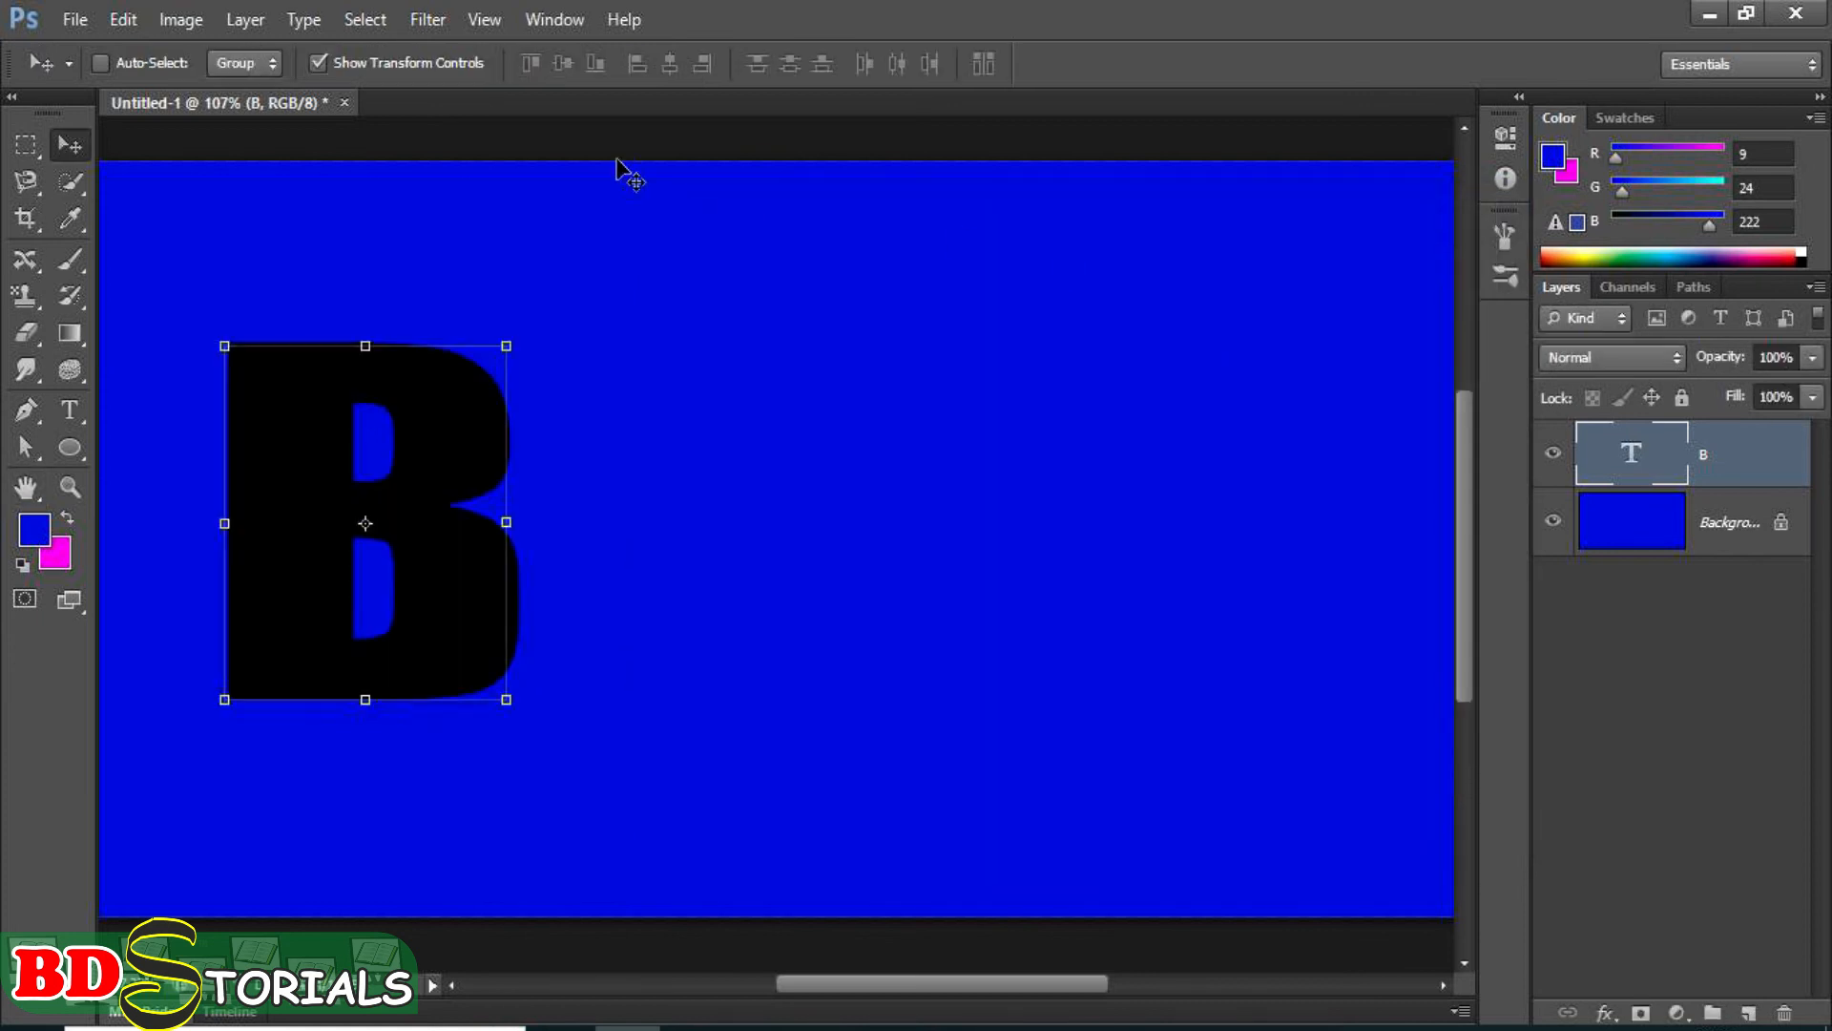
# Show the saved styles and apply the new red style to the letter B layer.
pyautogui.click(554, 19)
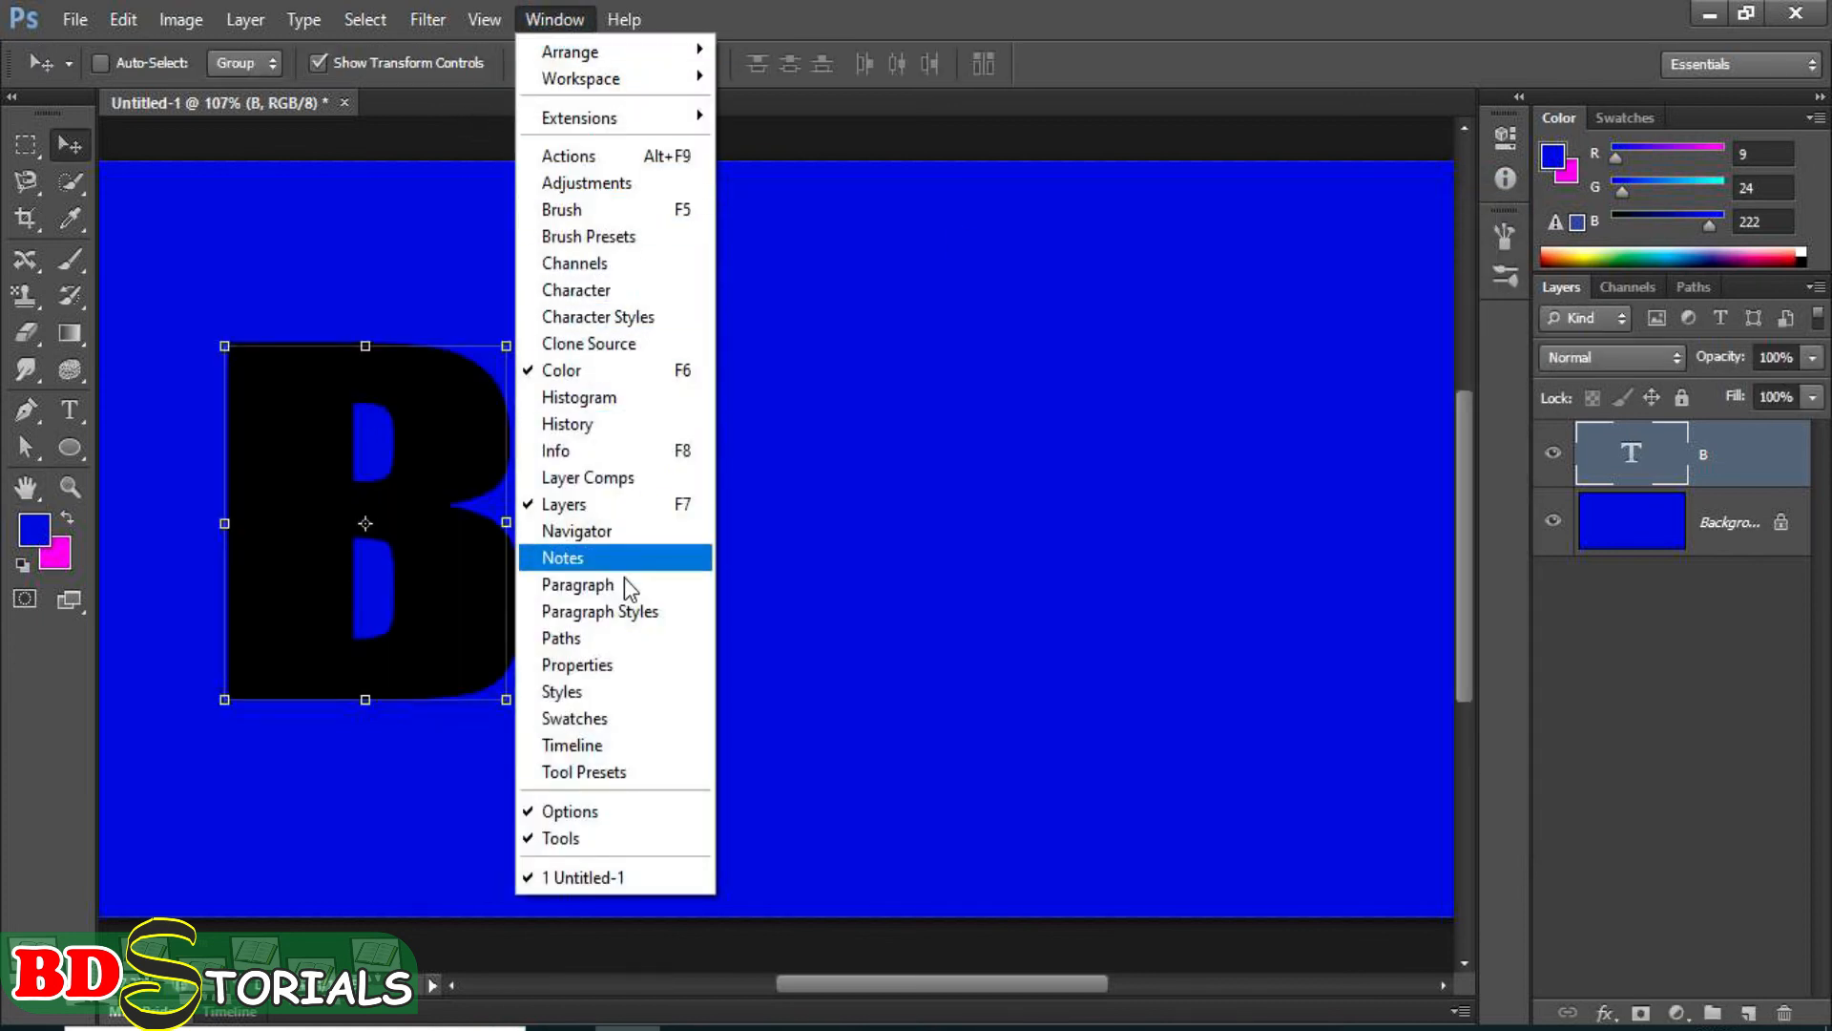
pyautogui.click(620, 692)
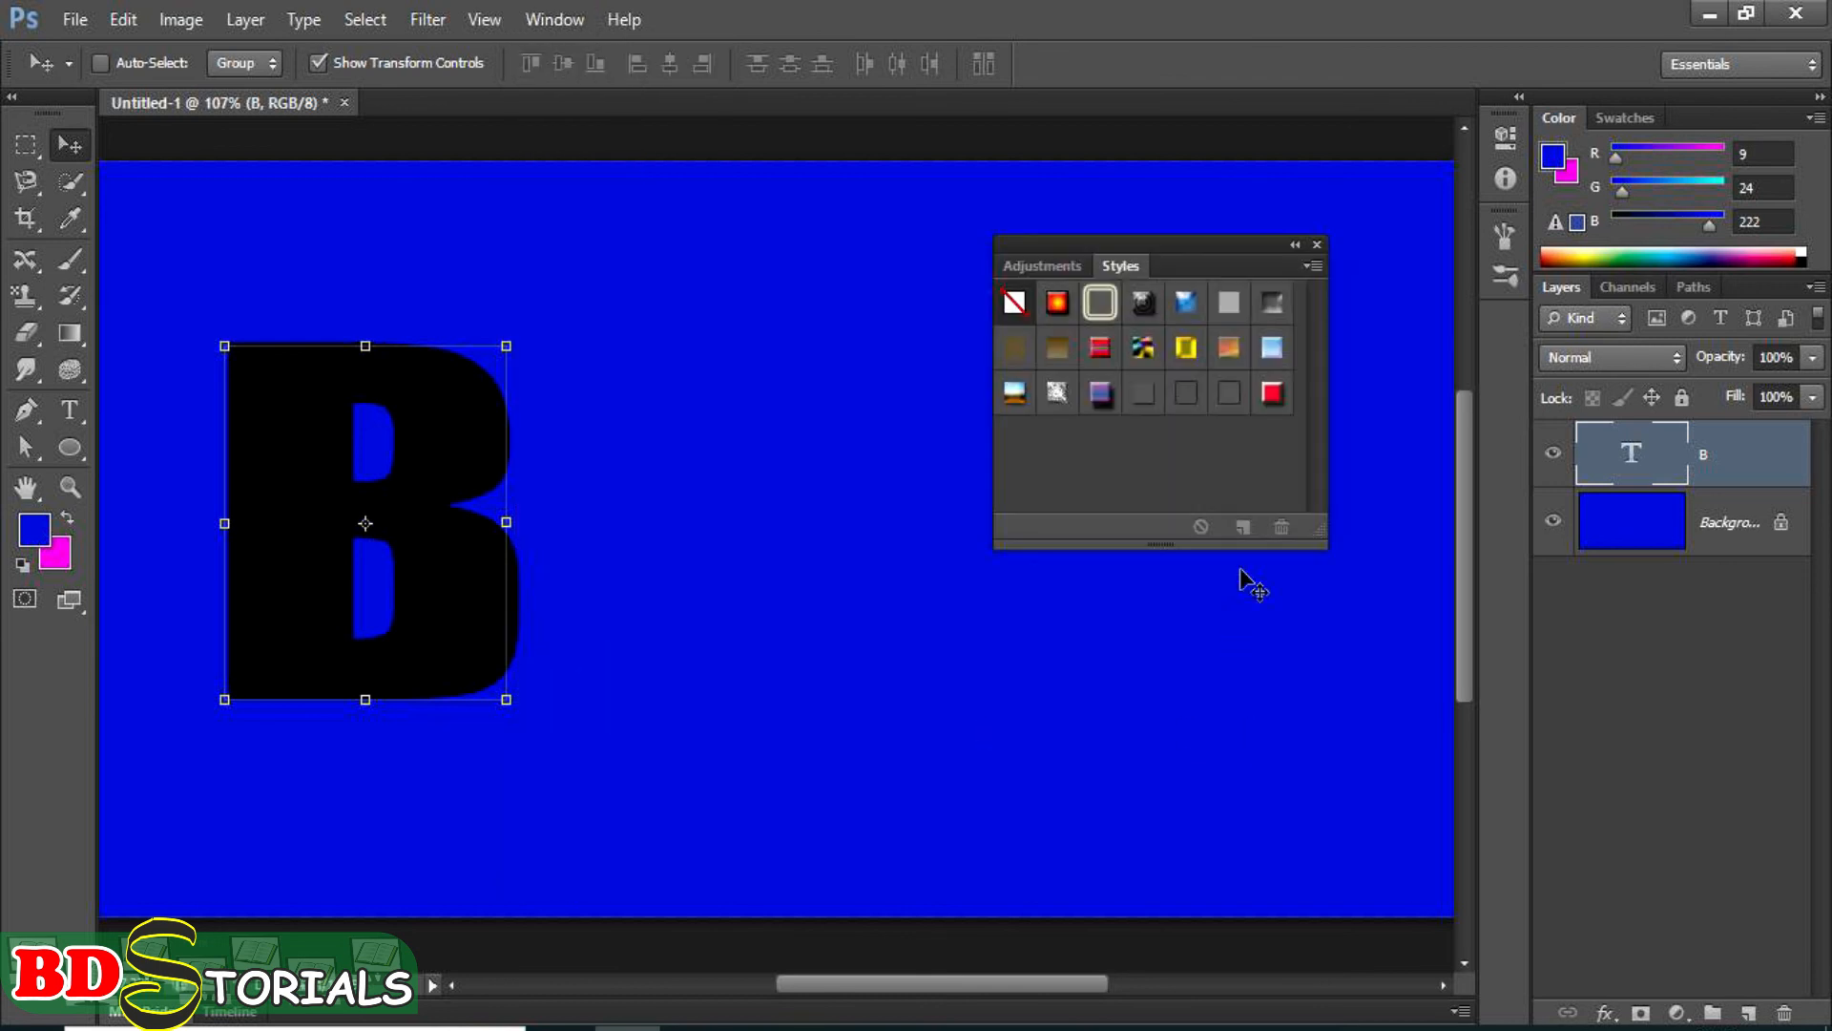
pyautogui.click(1272, 391)
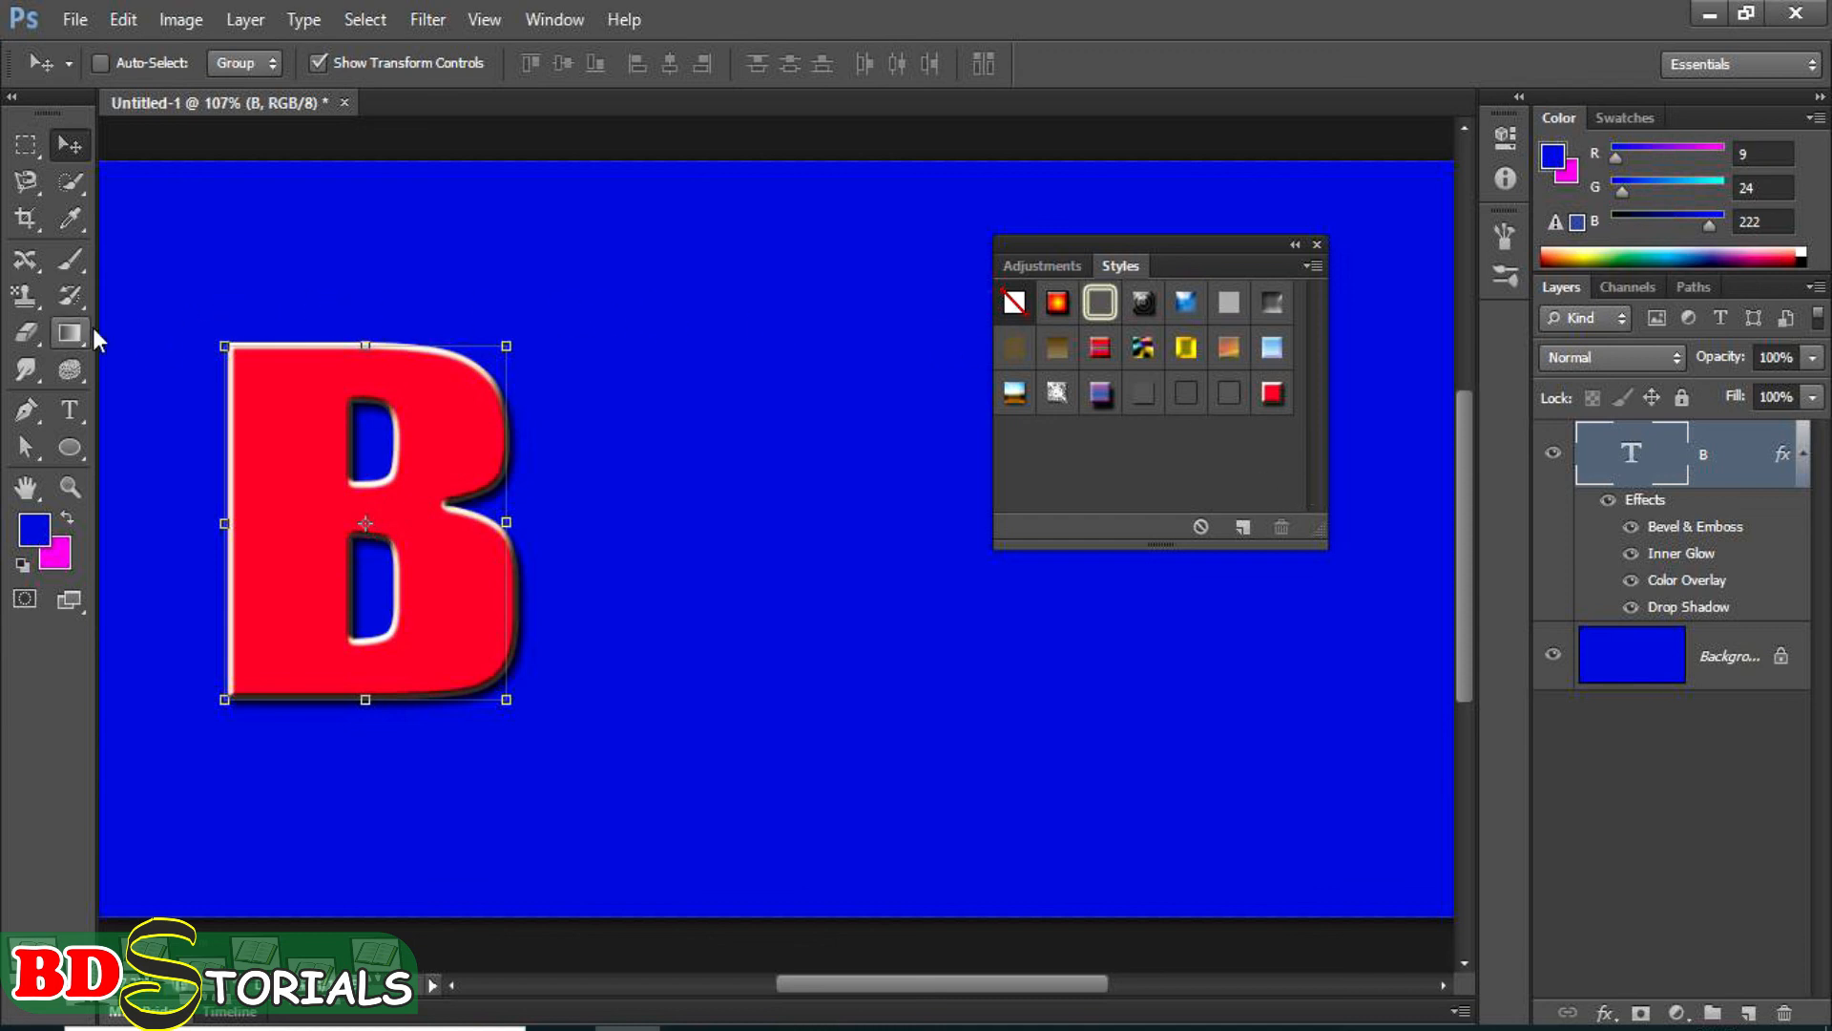
# Draw an ellipse about 192 by 195 px to the right of the letter B and apply the saved red style to it.
pyautogui.click(70, 447)
pyautogui.moveTo(833, 444); pyautogui.dragTo(994, 633)
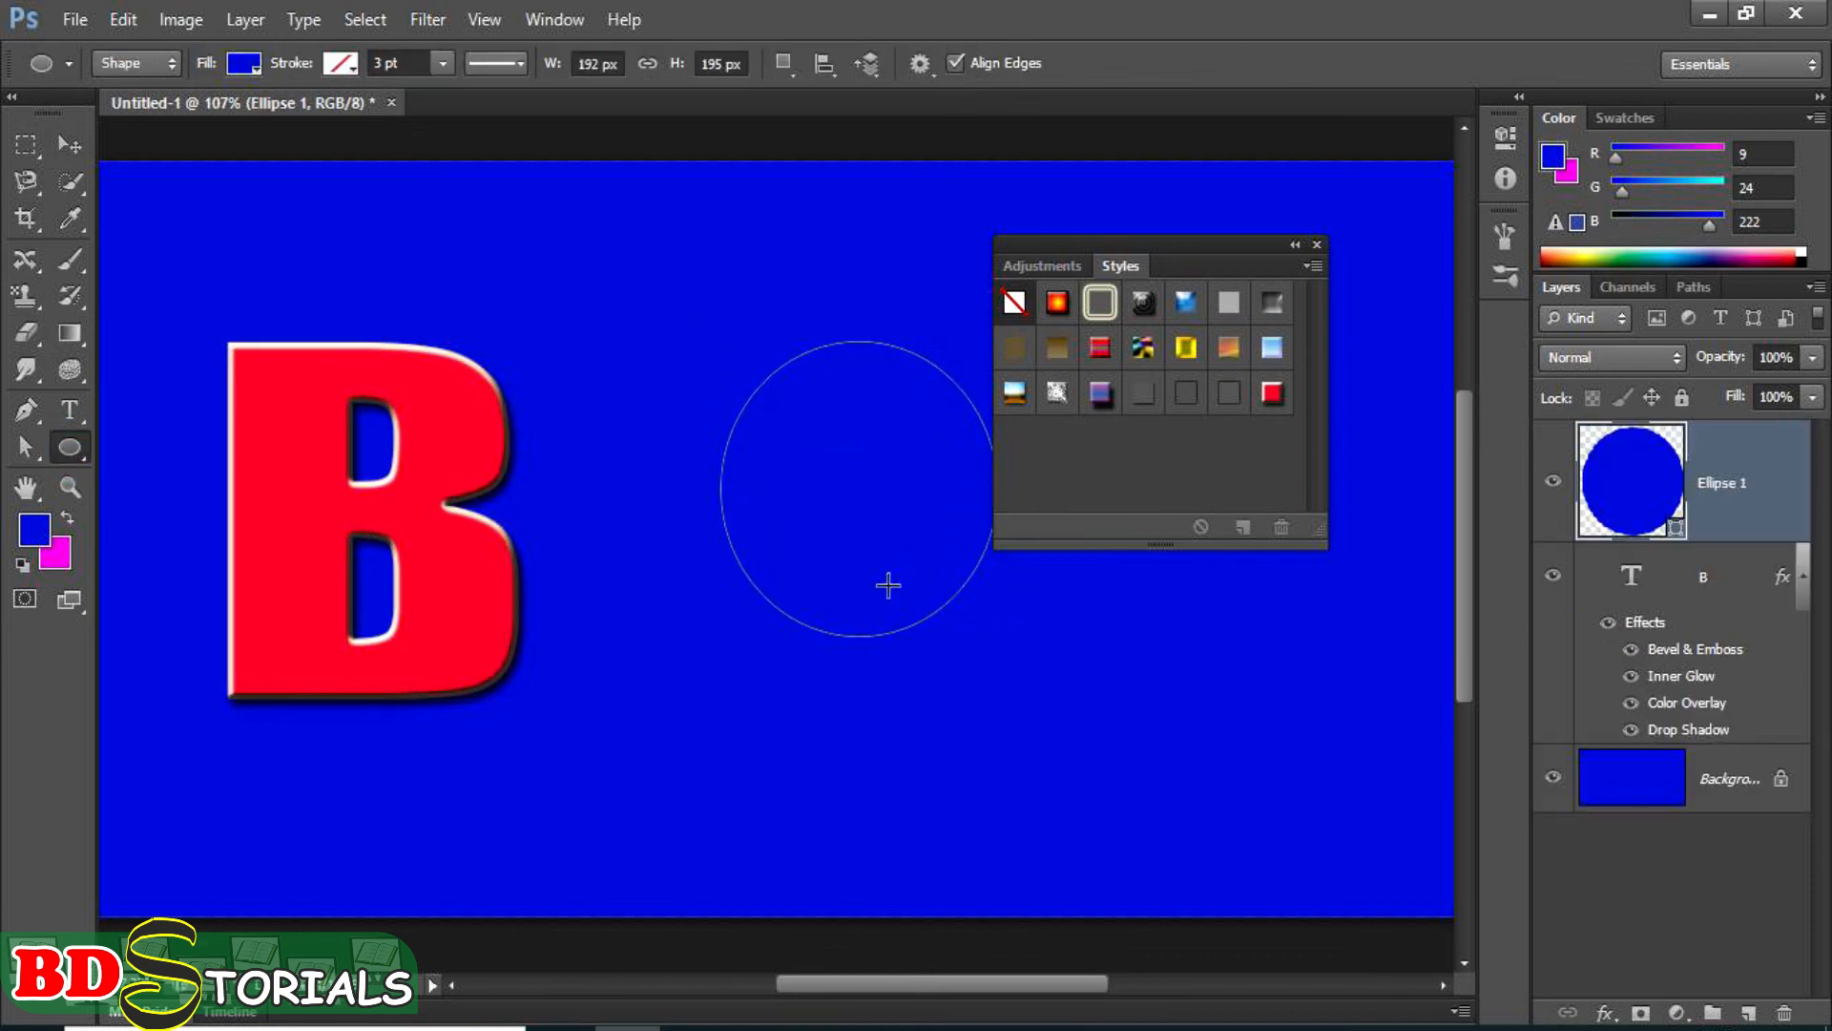
pyautogui.click(68, 145)
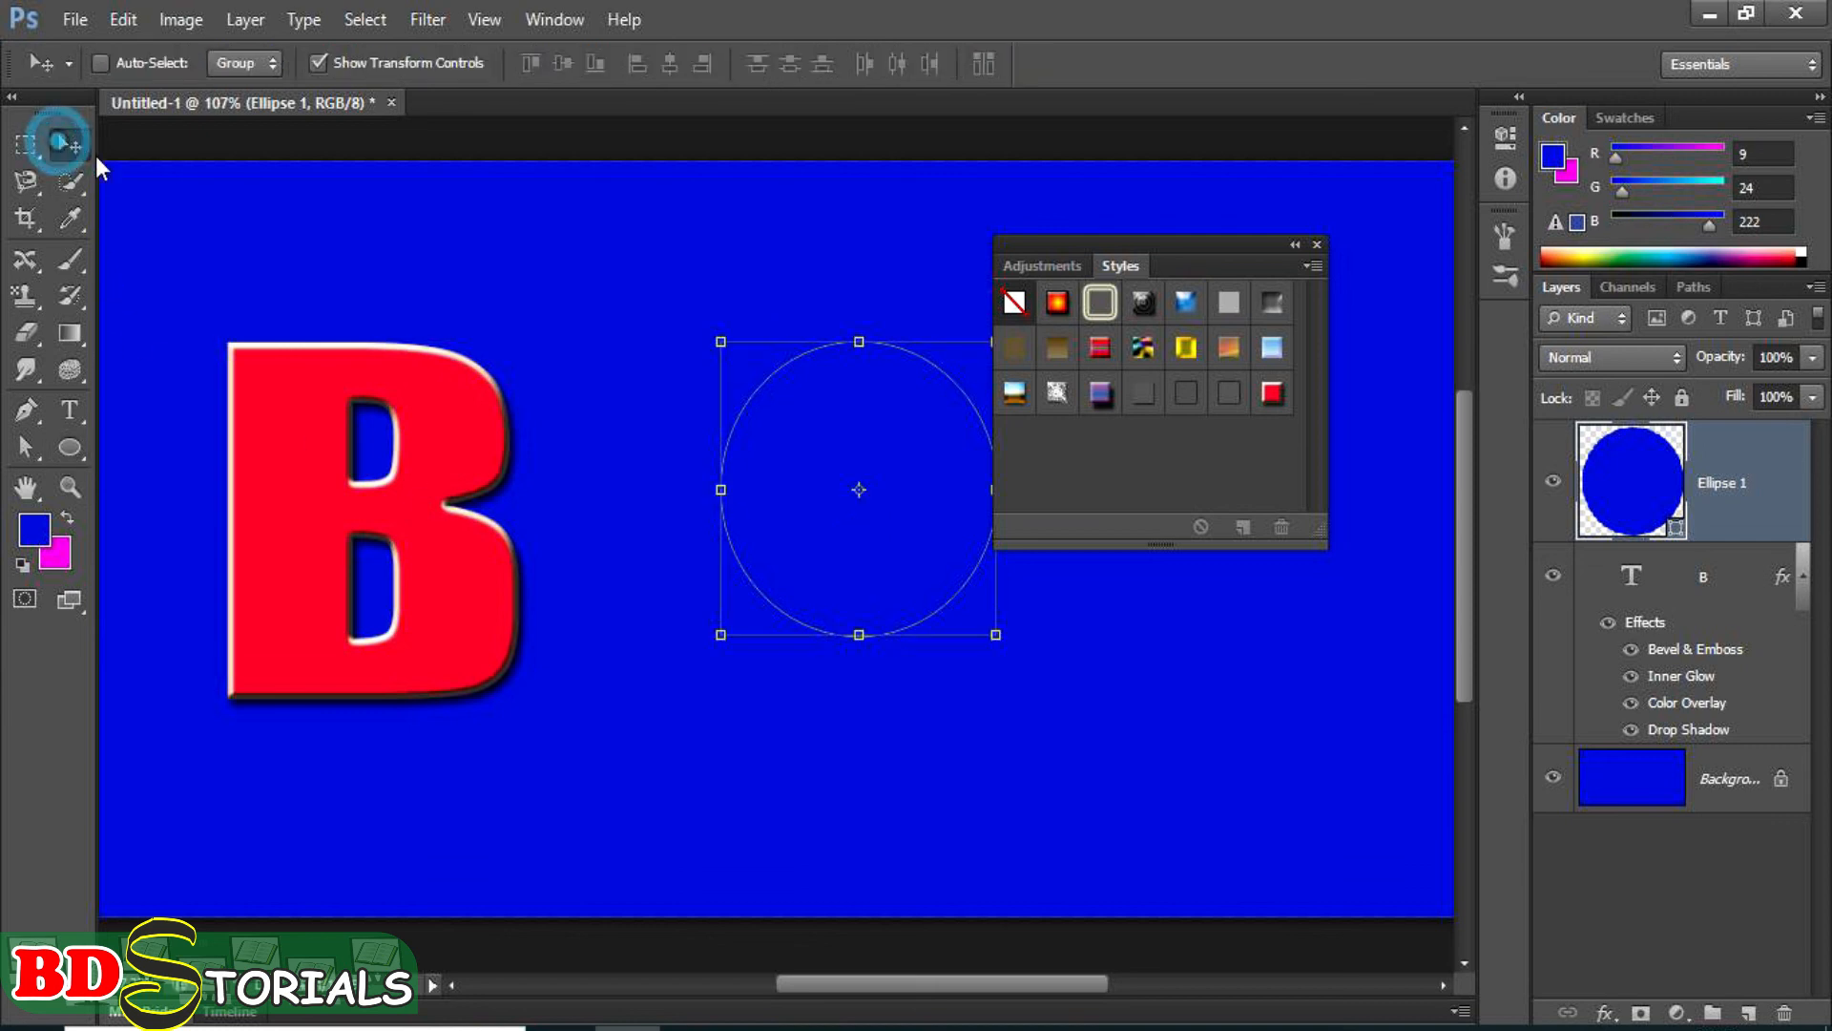
pyautogui.click(1274, 396)
pyautogui.click(1188, 758)
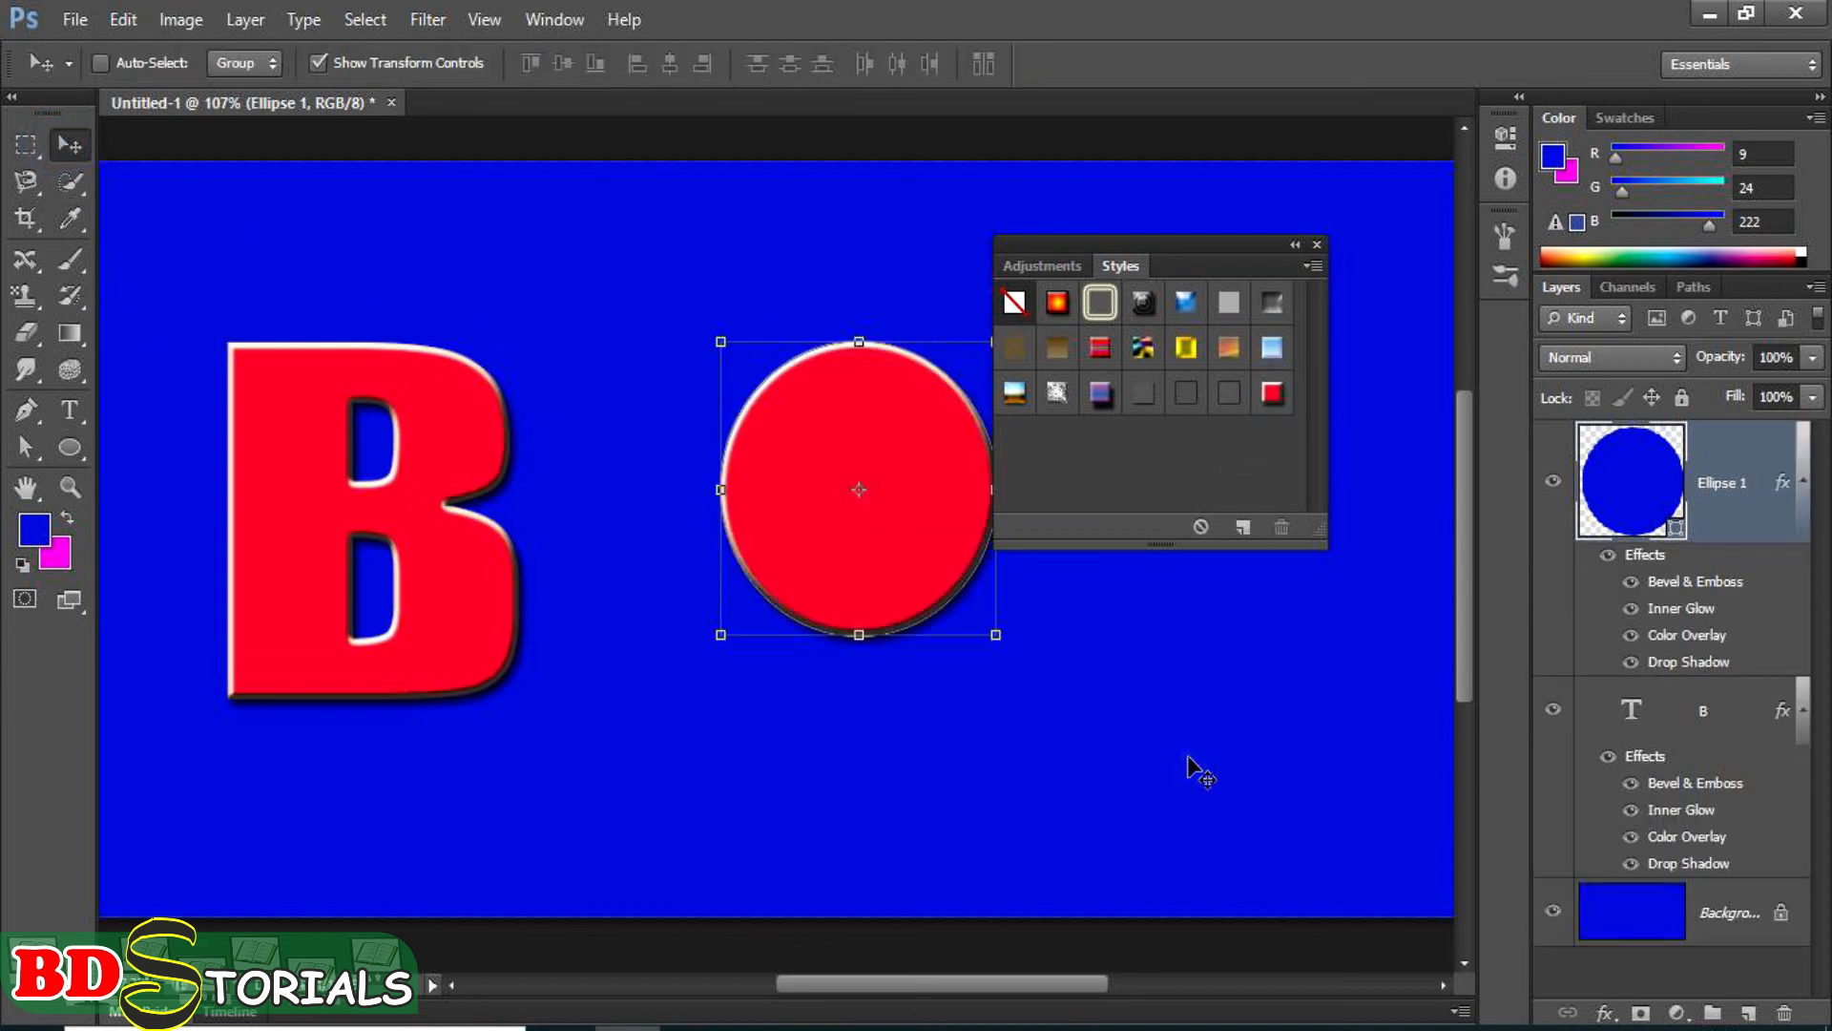
# Move the ellipse beside the letter B and scale it down to about 35% width and 41% height.
pyautogui.moveTo(896, 572); pyautogui.dragTo(702, 638)
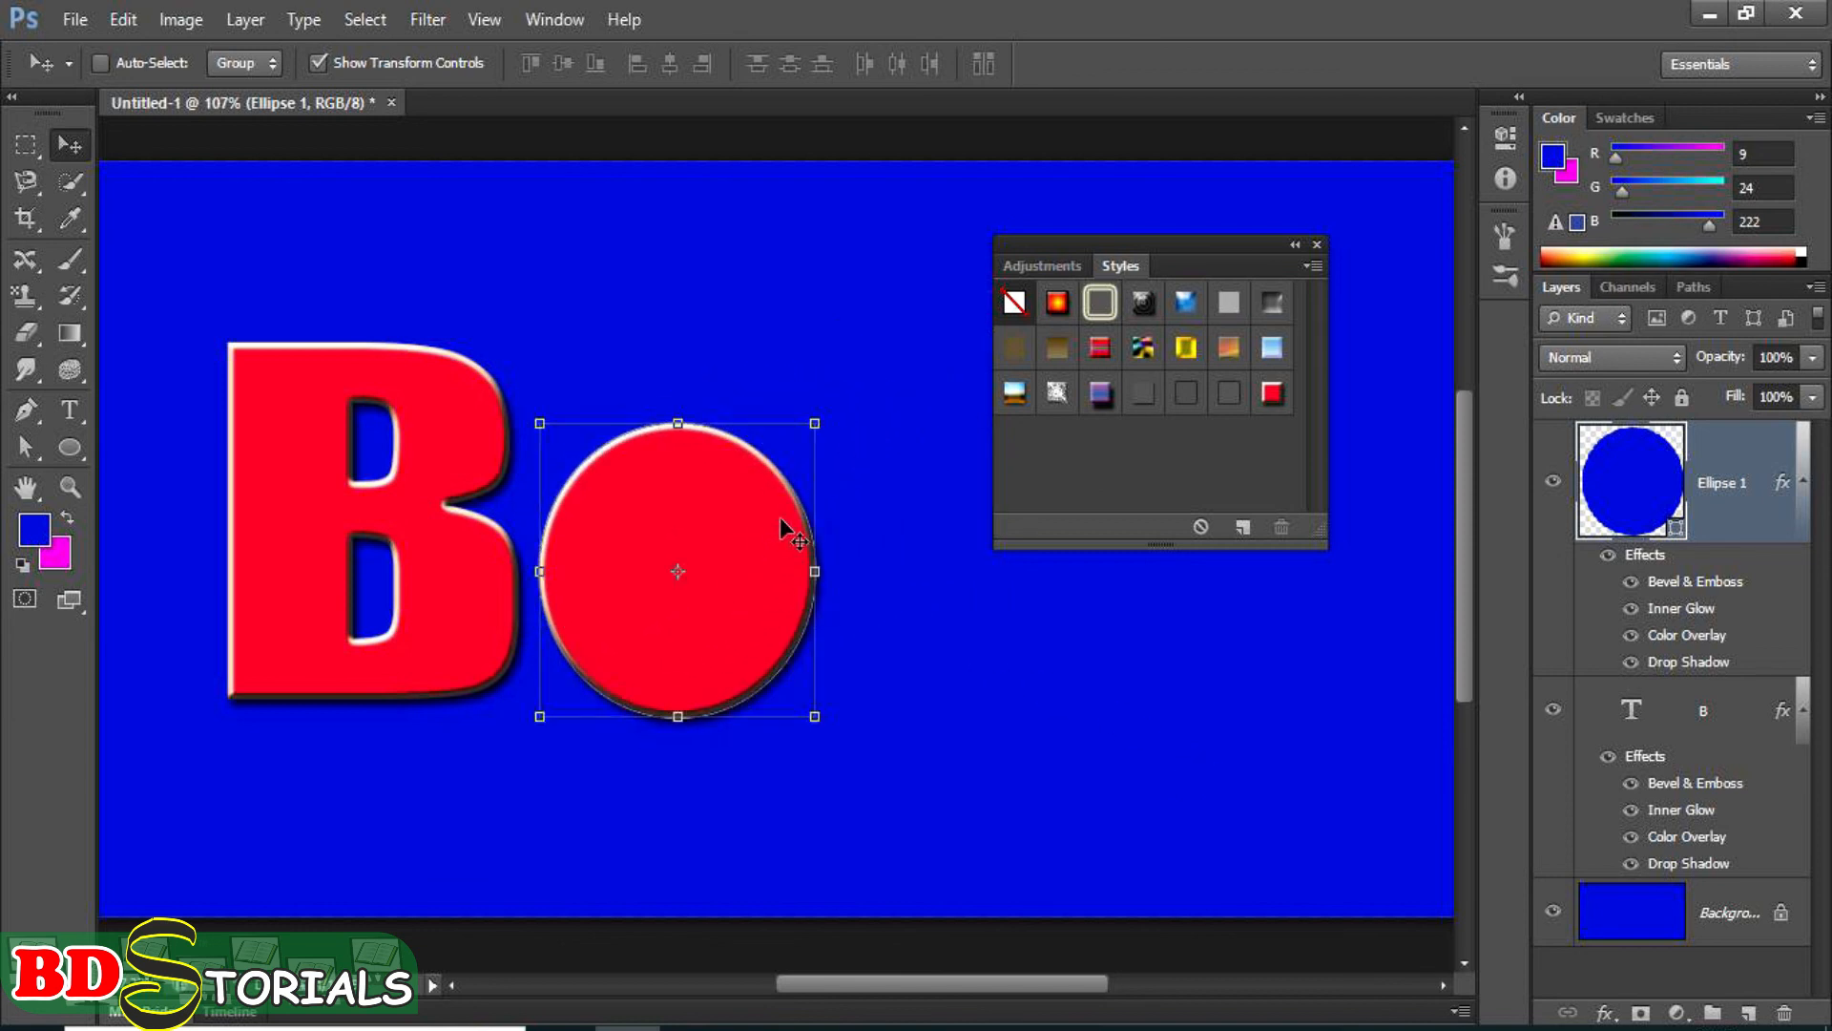
pyautogui.moveTo(814, 420); pyautogui.dragTo(637, 597)
pyautogui.moveTo(593, 673); pyautogui.dragTo(593, 636)
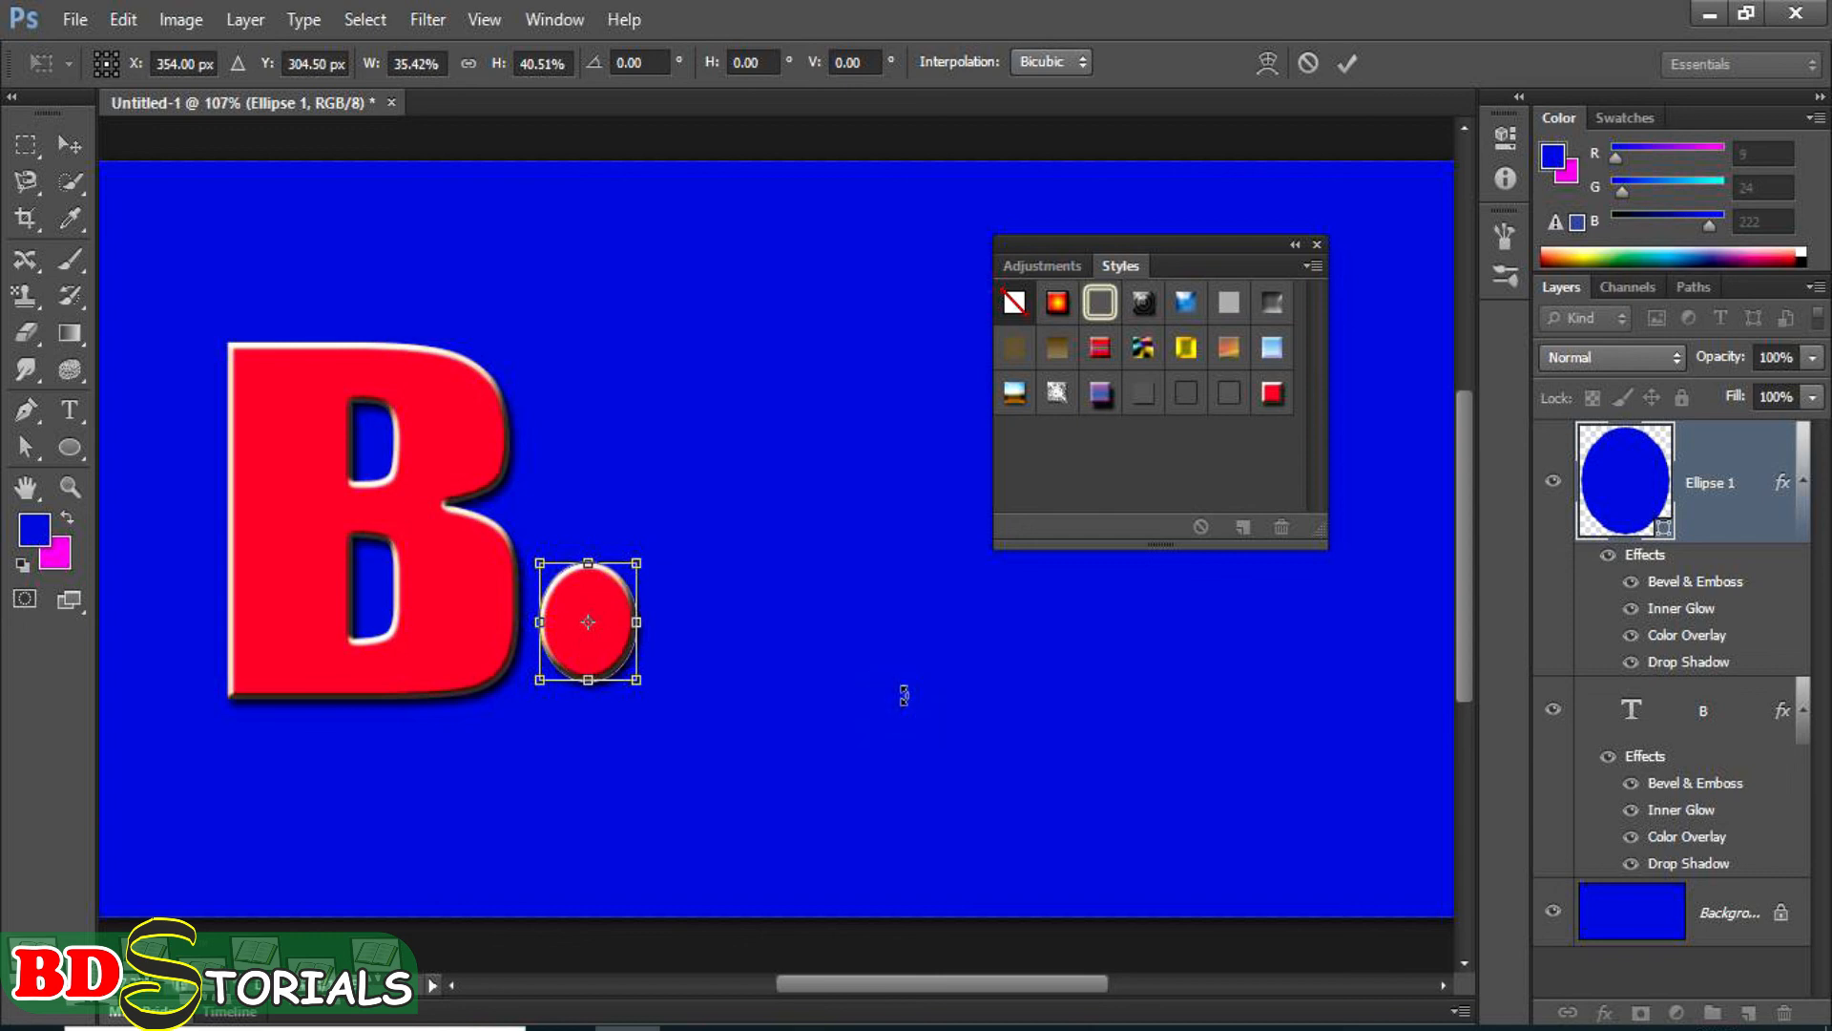
pyautogui.press('Return')
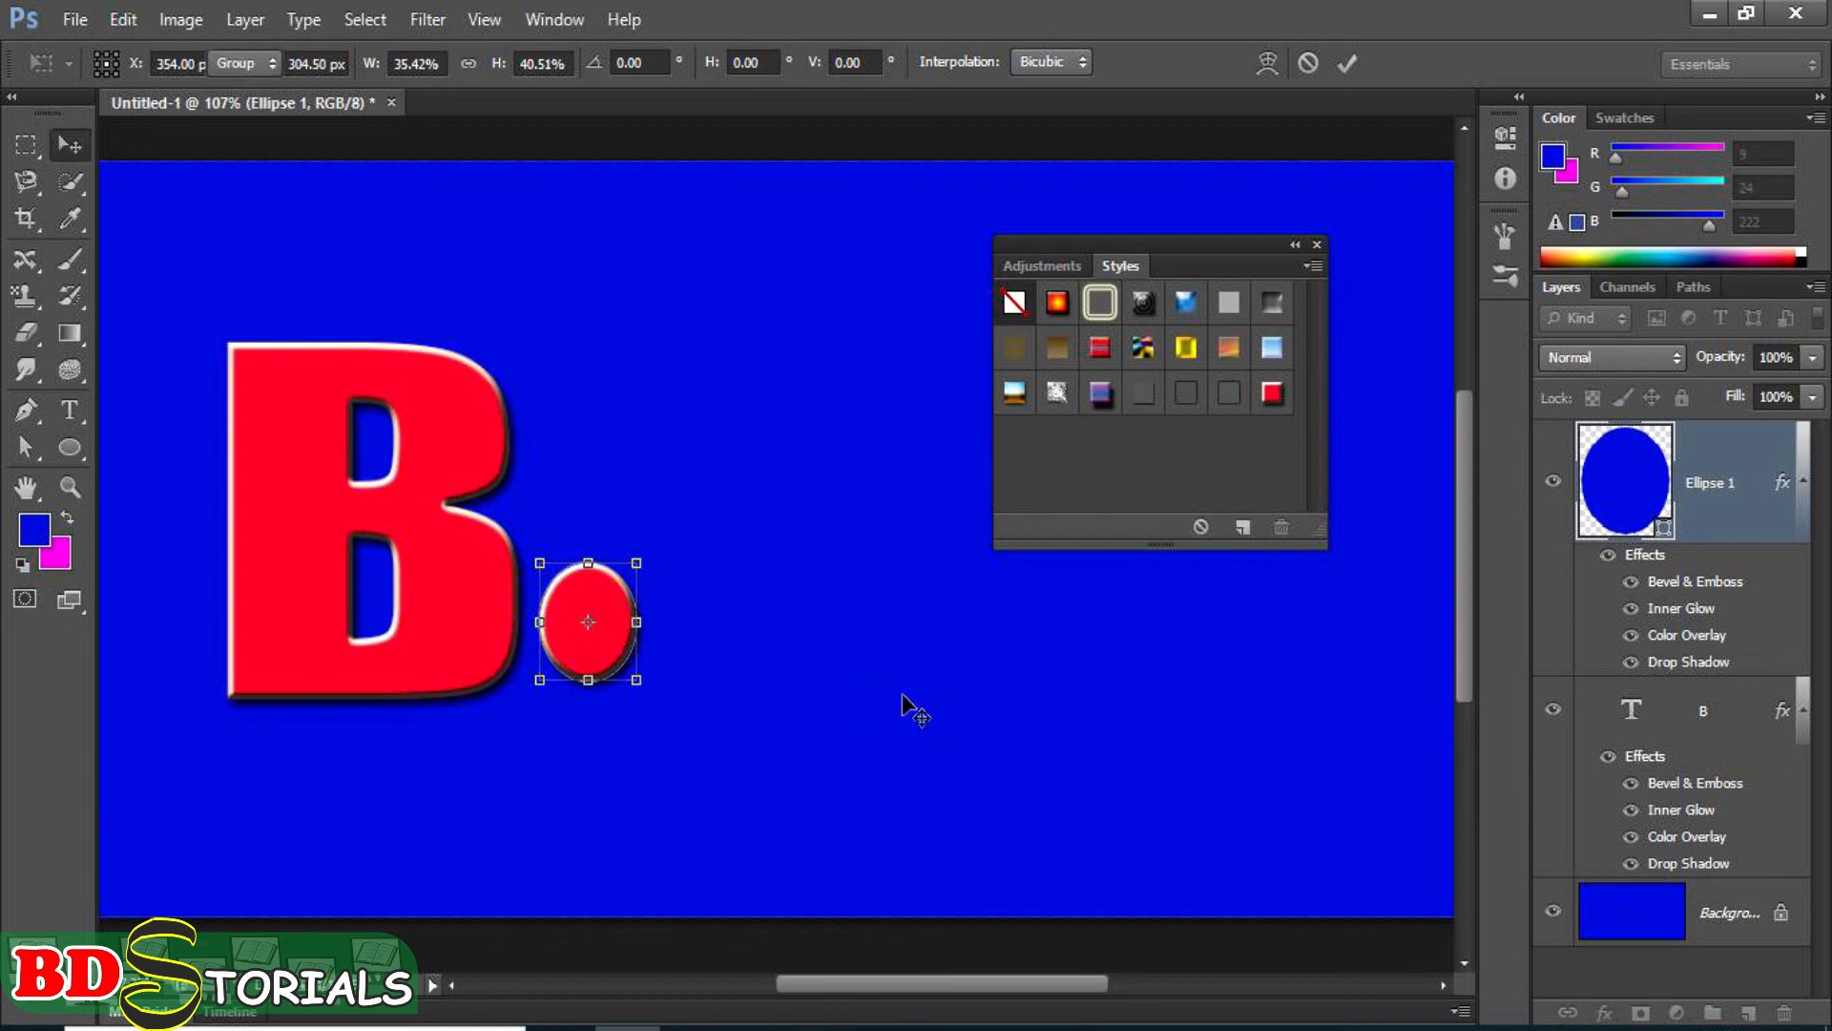